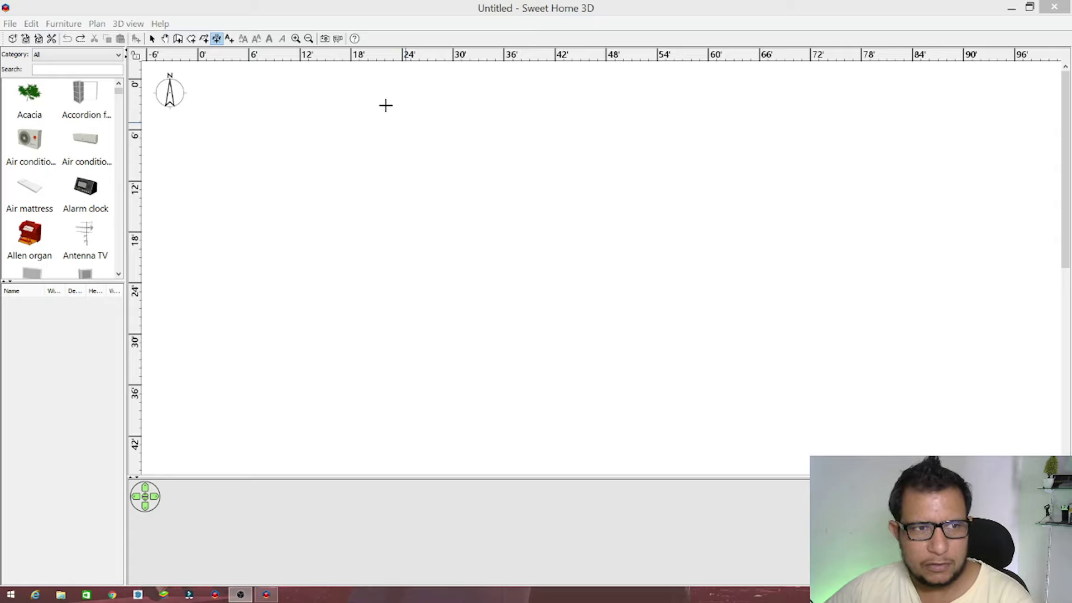
Switch to the Select tool and collapse the 3D view so the plan fills the window height
{"action": "left_click", "coordinate": [152, 38]}
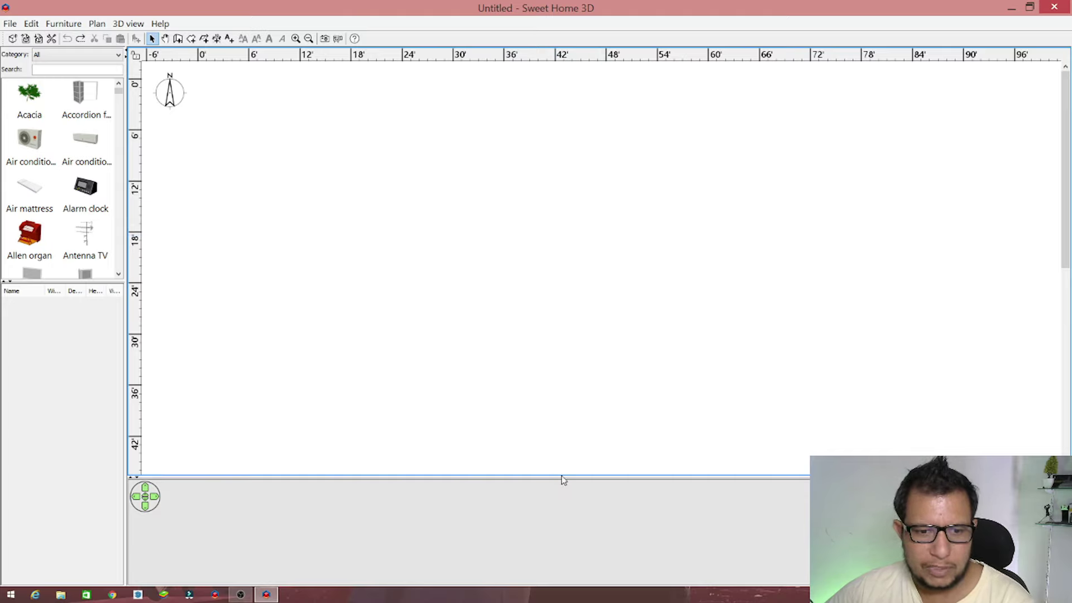
{"action": "left_click_drag", "start_coordinate": [561, 477], "coordinate": [561, 582]}
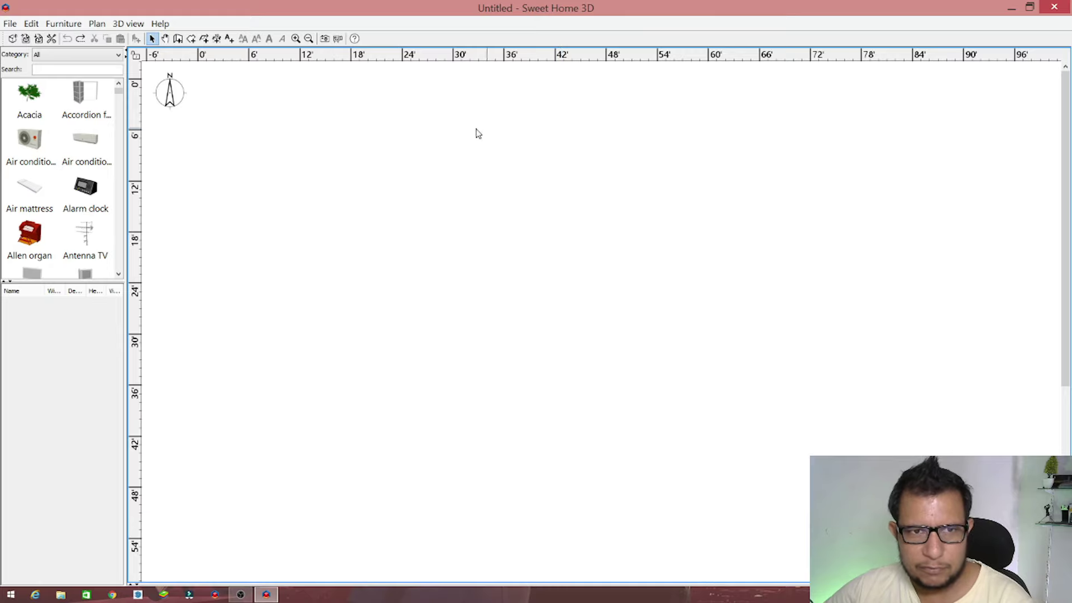
Import 'WhatsApp Image 2021-08-19 at 12.39.38.jpeg' as the plan's background image
{"action": "right_click", "coordinate": [564, 140]}
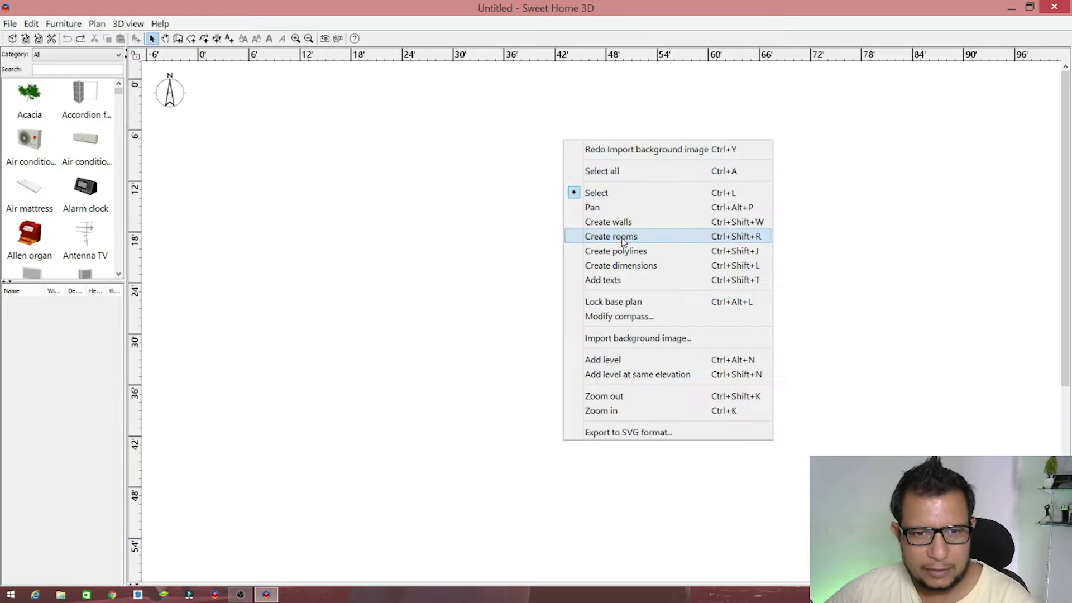
{"action": "left_click", "coordinate": [621, 344]}
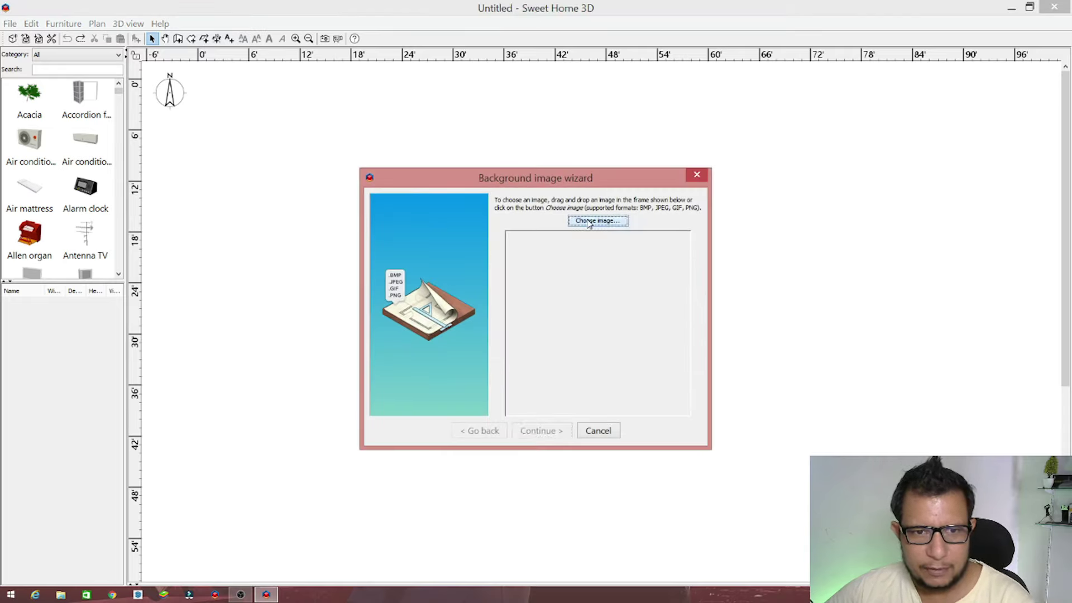
{"action": "left_click", "coordinate": [589, 222]}
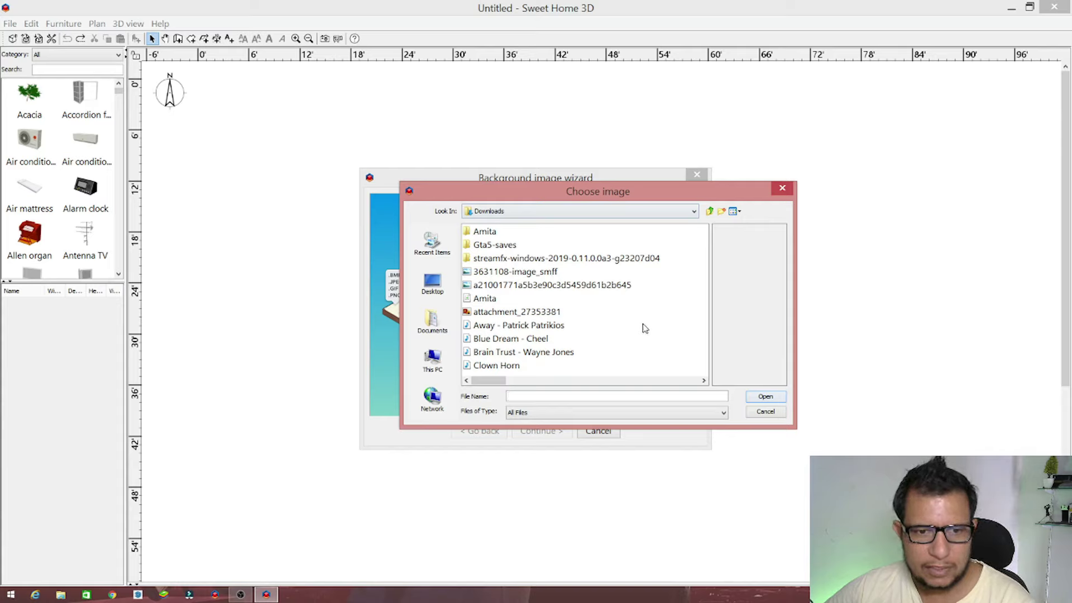
{"action": "scroll", "coordinate": [645, 328], "scroll_direction": "down", "scroll_amount": 5}
{"action": "left_click", "coordinate": [474, 313]}
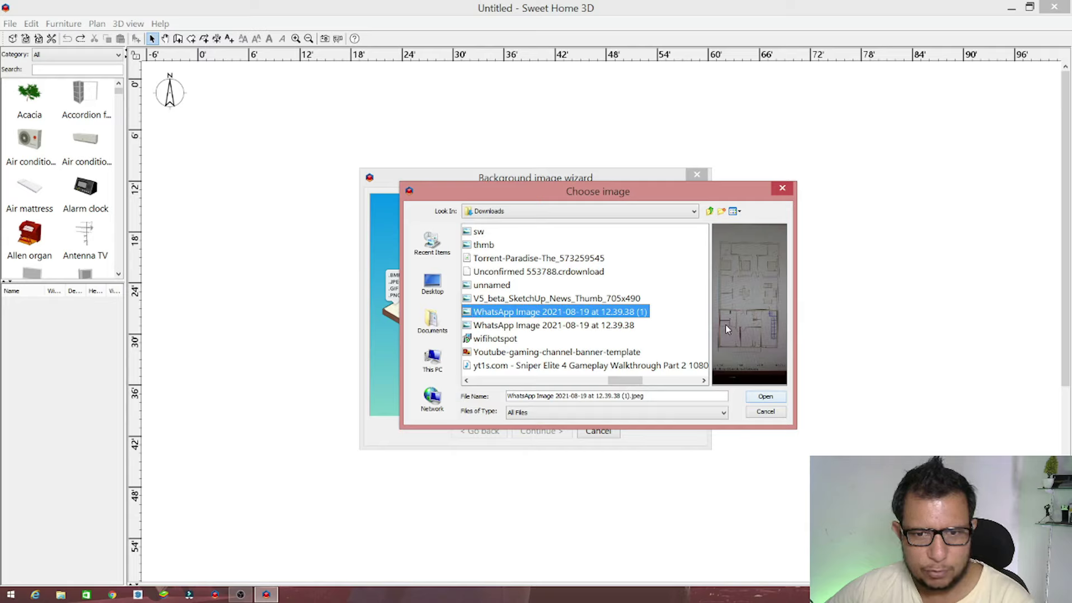
{"action": "left_click", "coordinate": [614, 326]}
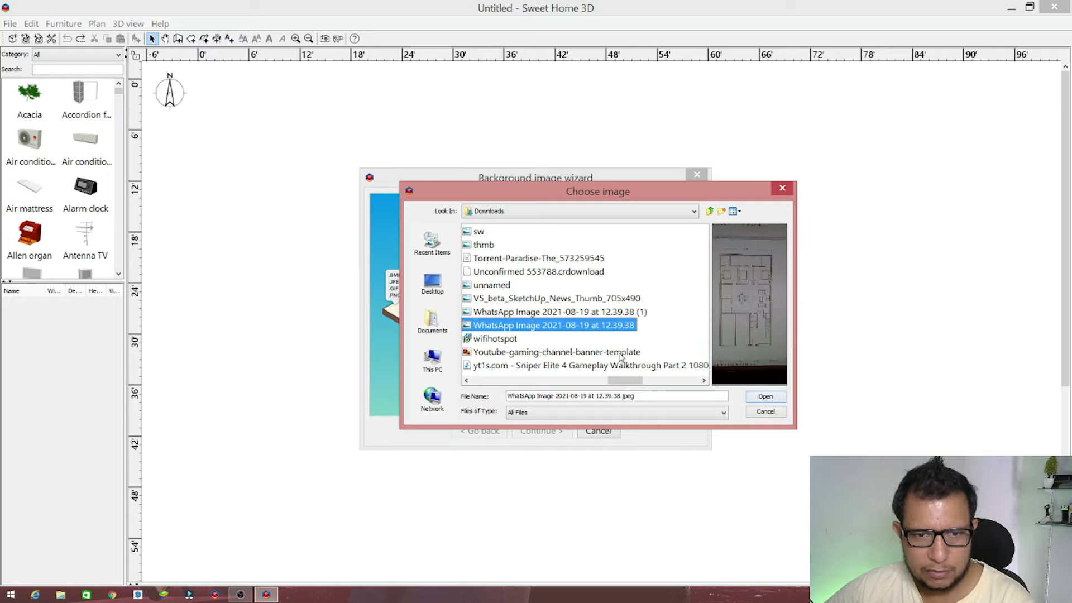
{"action": "left_click", "coordinate": [766, 397]}
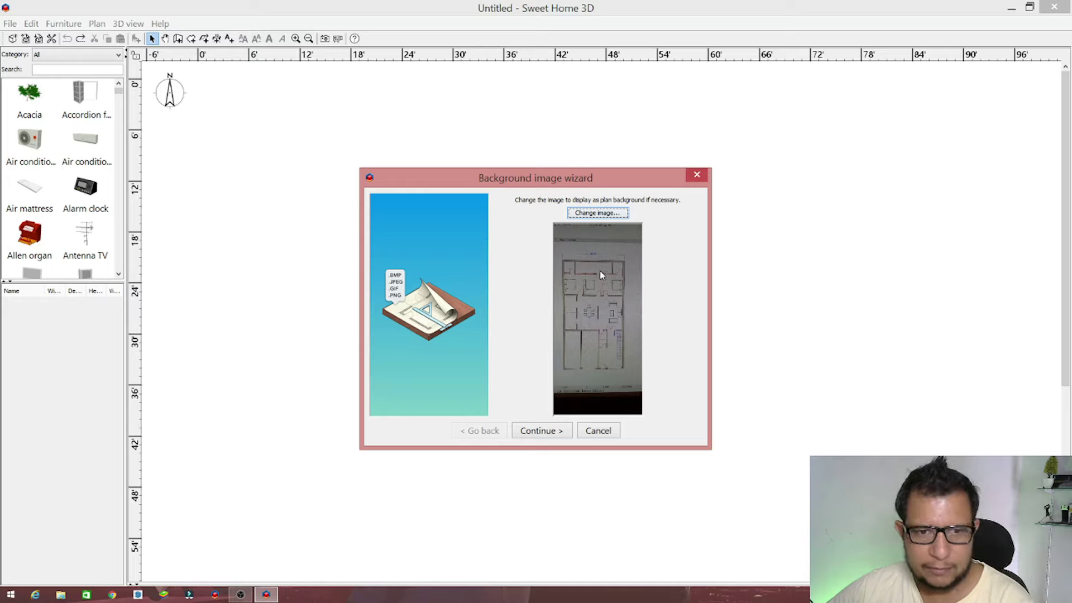
Place the scale reference line horizontally along the house's top wall in the photo
{"action": "left_click", "coordinate": [543, 428]}
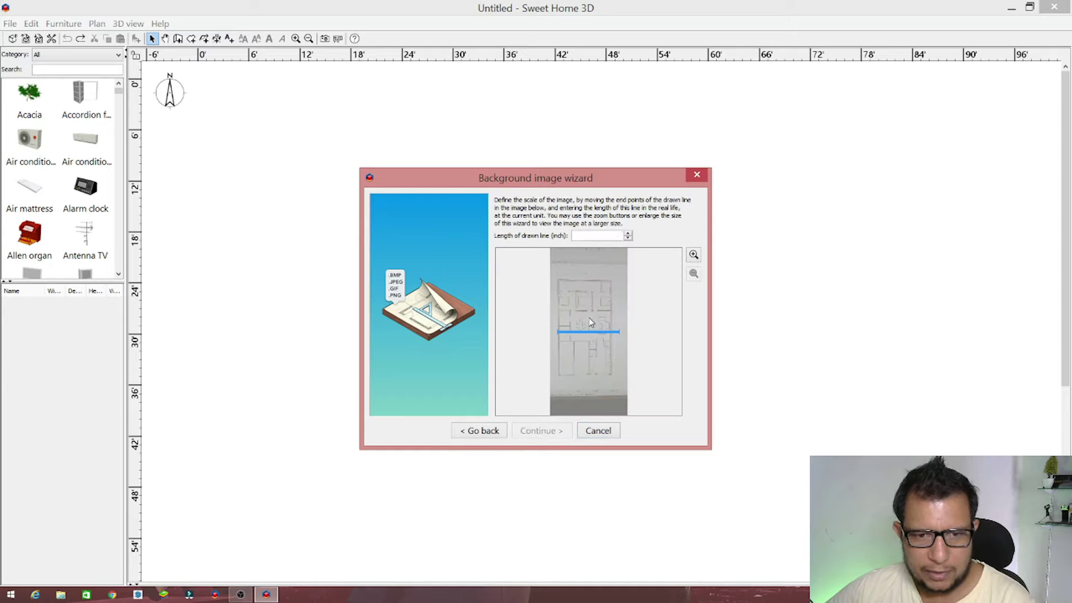
{"action": "left_click_drag", "start_coordinate": [617, 332], "coordinate": [609, 283]}
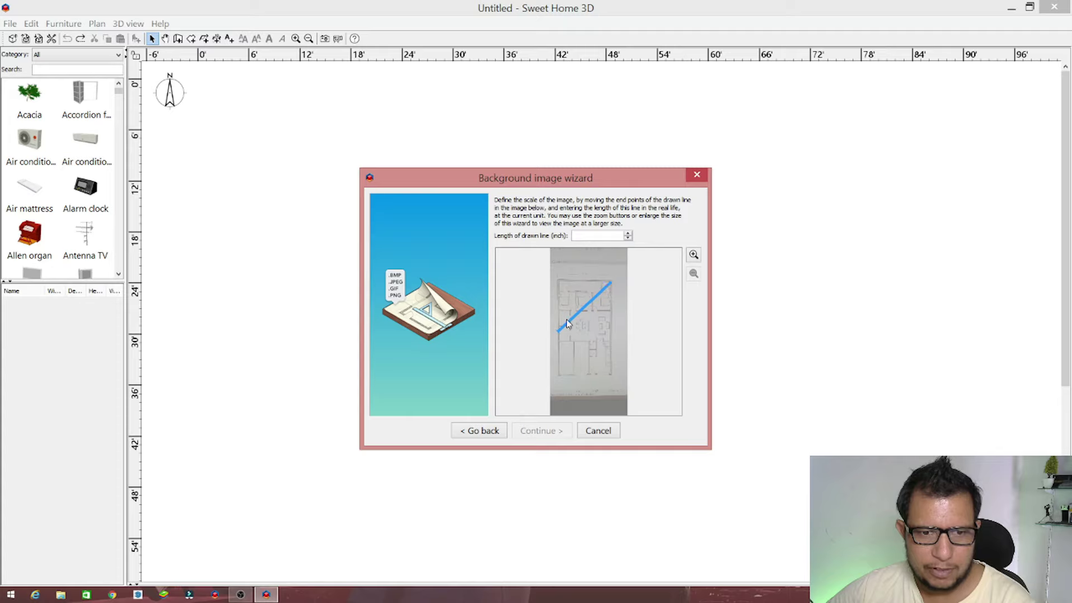
{"action": "left_click_drag", "start_coordinate": [558, 330], "coordinate": [558, 280]}
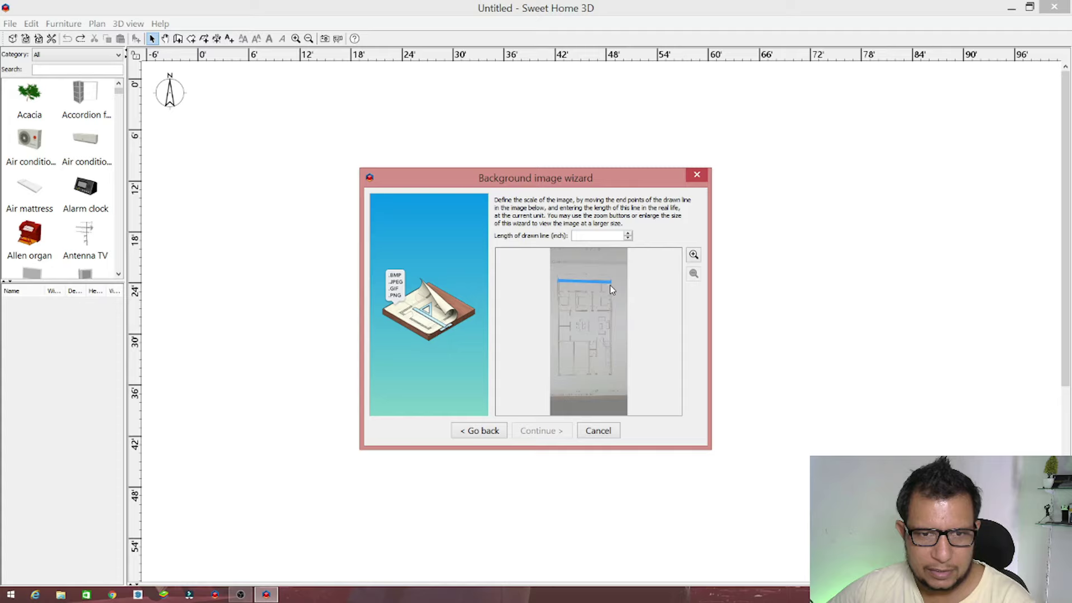
{"action": "left_click_drag", "start_coordinate": [609, 283], "coordinate": [611, 281]}
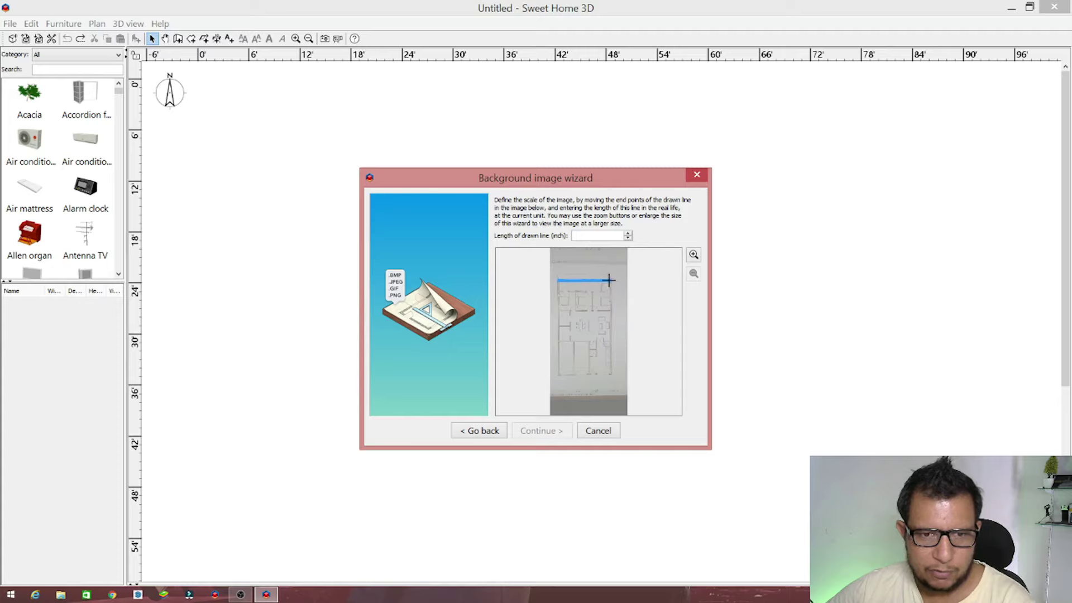
{"action": "mouse_move", "coordinate": [610, 280]}
{"action": "left_mouse_down"}
{"action": "mouse_move", "coordinate": [612, 295]}
{"action": "mouse_move", "coordinate": [557, 281]}
{"action": "left_mouse_up"}
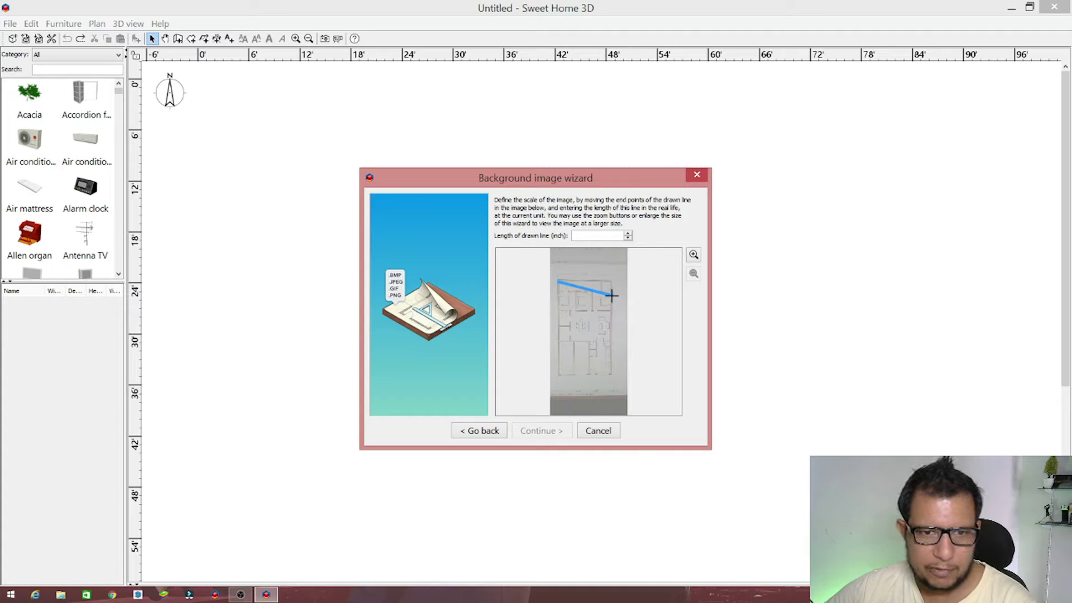
{"action": "left_click_drag", "start_coordinate": [611, 294], "coordinate": [612, 281]}
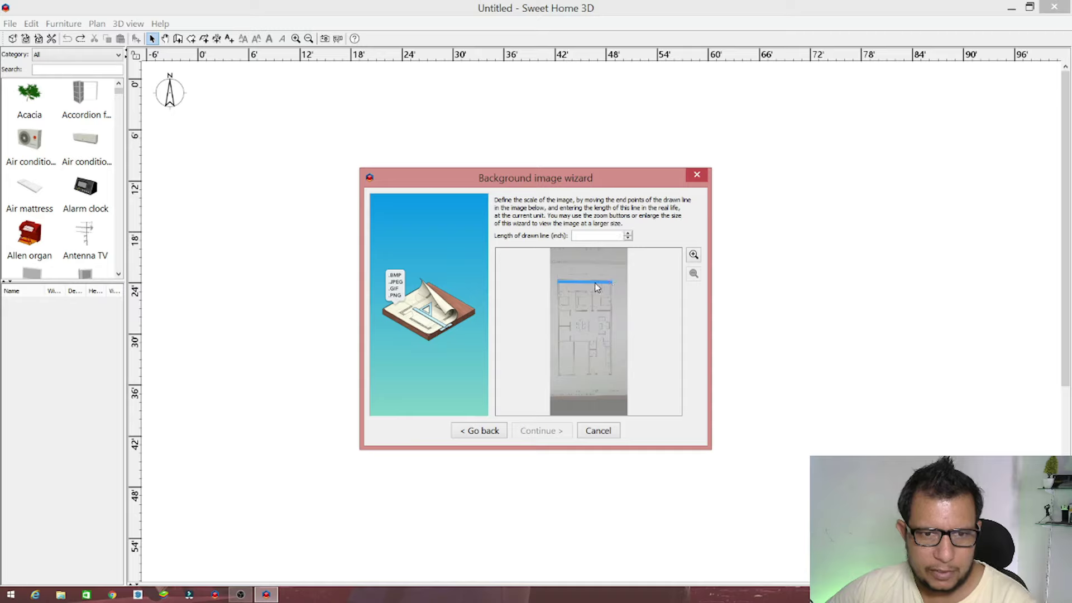
Zoom in to fine-tune the line, set its length to 35, and advance to the origin step
{"action": "left_click", "coordinate": [694, 256]}
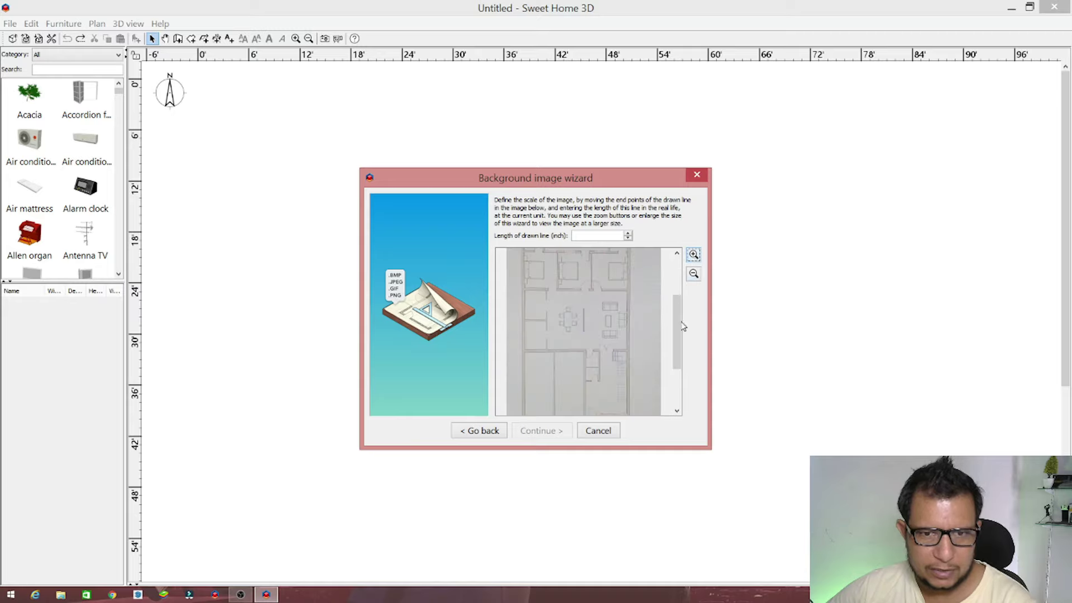
{"action": "mouse_move", "coordinate": [675, 330]}
{"action": "left_mouse_down"}
{"action": "mouse_move", "coordinate": [652, 299]}
{"action": "mouse_move", "coordinate": [629, 305]}
{"action": "left_mouse_up"}
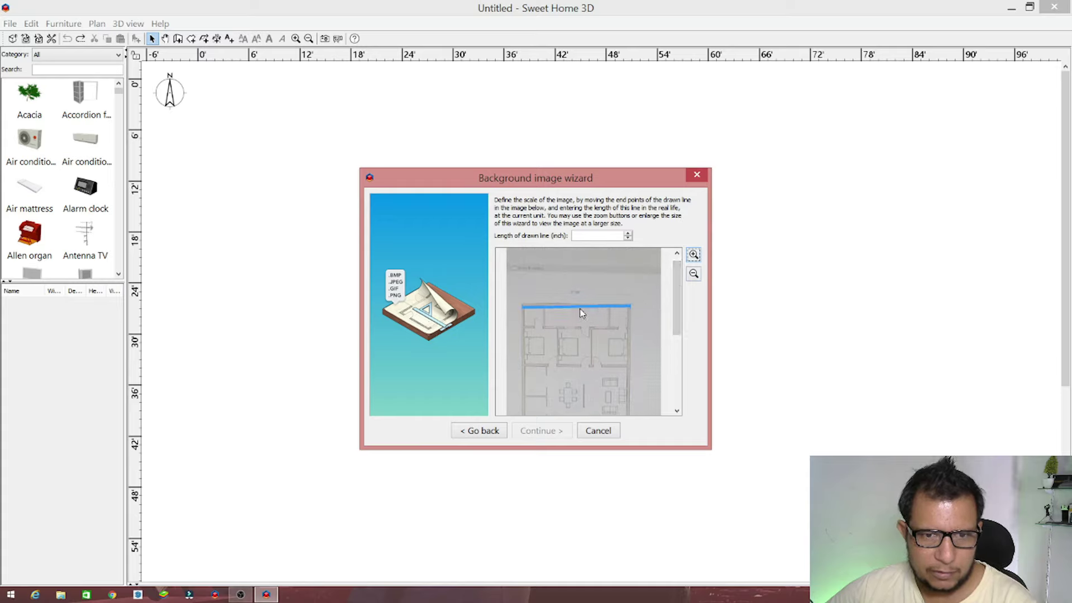
{"action": "left_click_drag", "start_coordinate": [523, 306], "coordinate": [520, 306]}
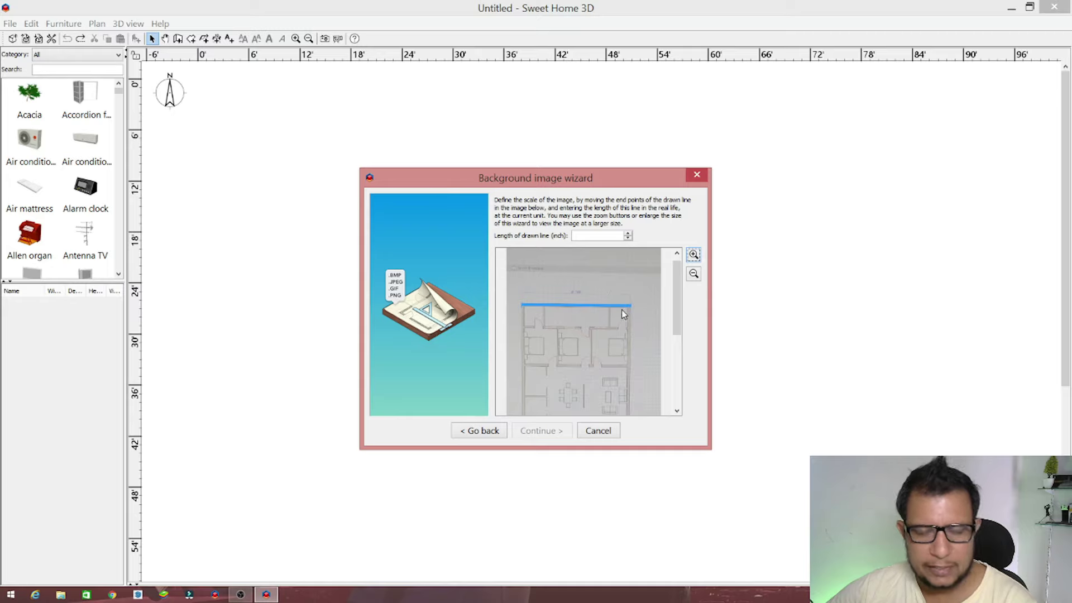
{"action": "left_click", "coordinate": [608, 236]}
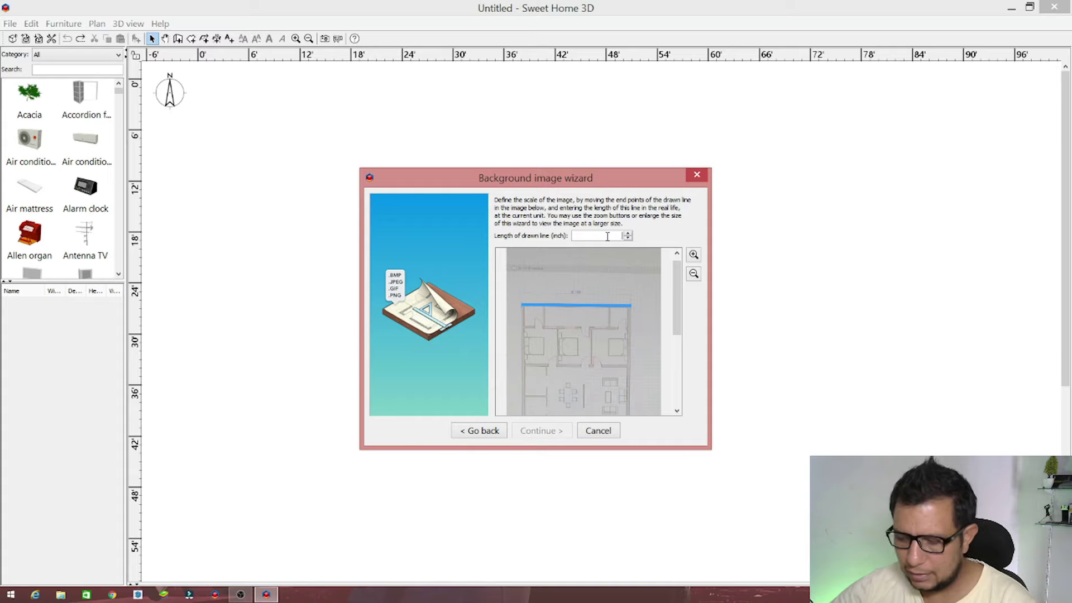
{"action": "type", "text": "35"}
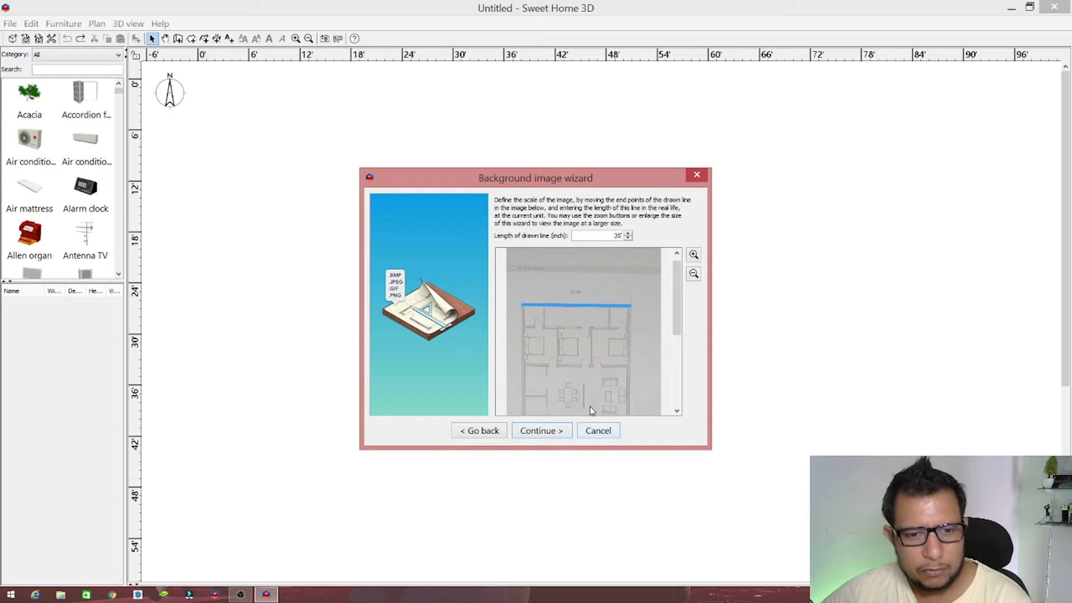
{"action": "left_click", "coordinate": [548, 434]}
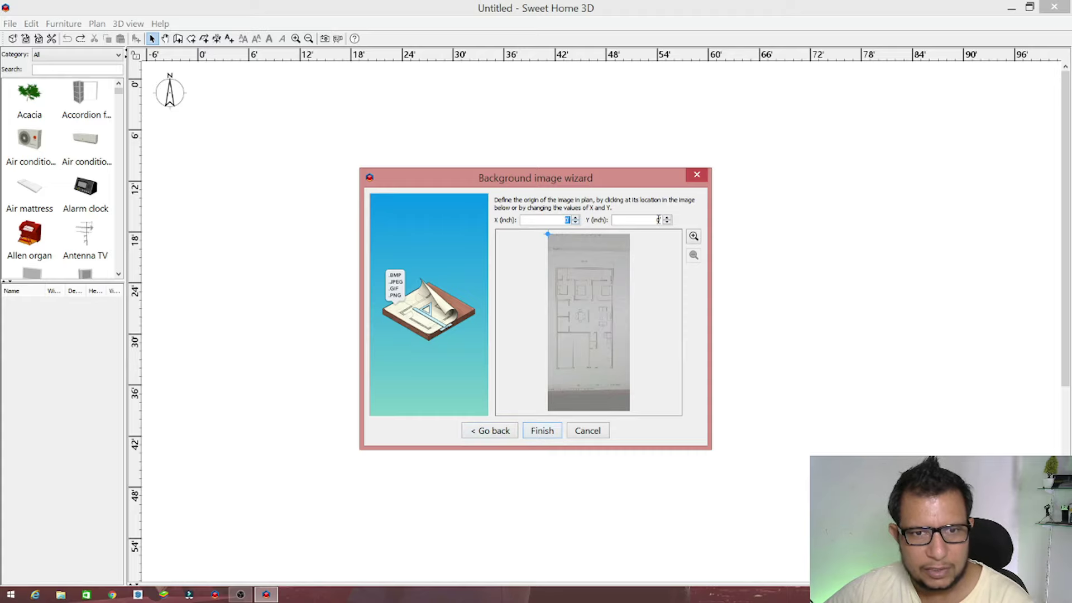
{"action": "left_click", "coordinate": [555, 428]}
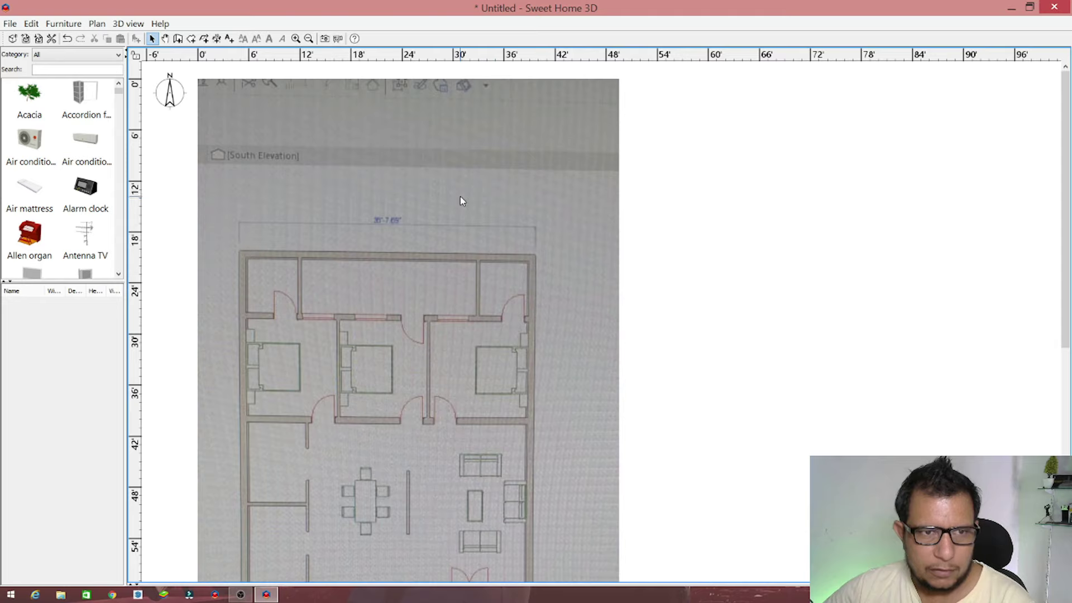
{"action": "scroll", "coordinate": [458, 199], "scroll_direction": "down", "scroll_amount": 5}
{"action": "scroll", "coordinate": [458, 199], "scroll_direction": "up", "scroll_amount": 5}
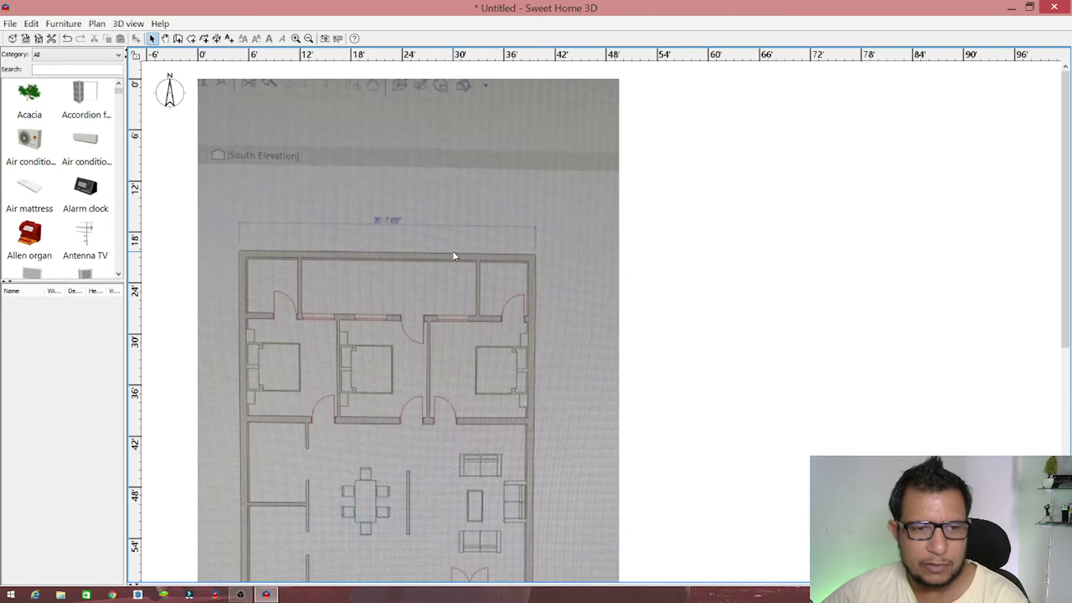
{"action": "scroll", "coordinate": [462, 301], "scroll_direction": "down", "scroll_amount": 3}
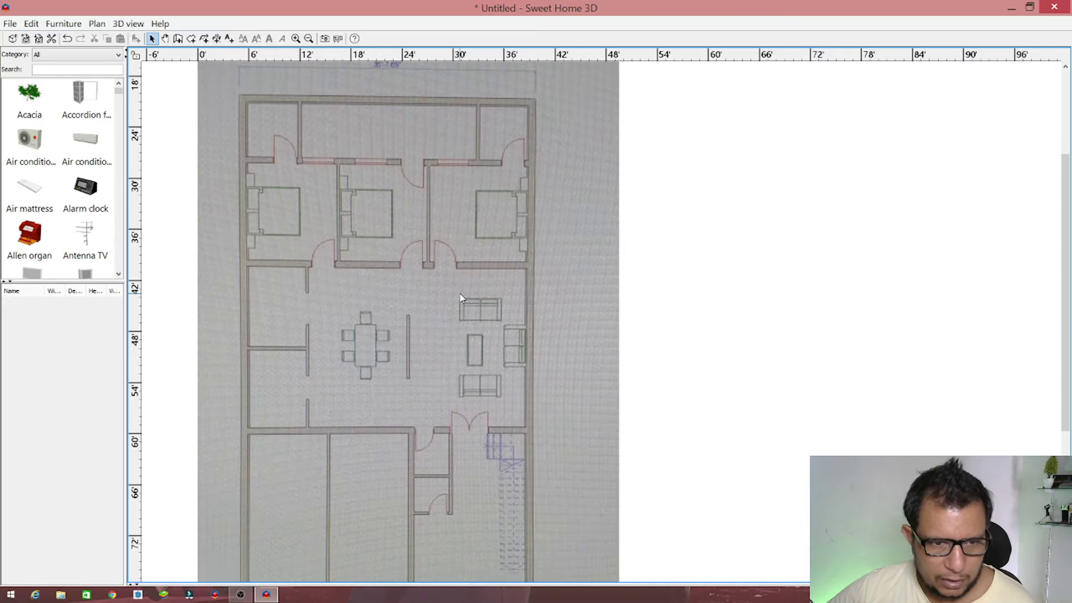
{"action": "scroll", "coordinate": [461, 299], "scroll_direction": "down", "scroll_amount": 1, "text": "ctrl"}
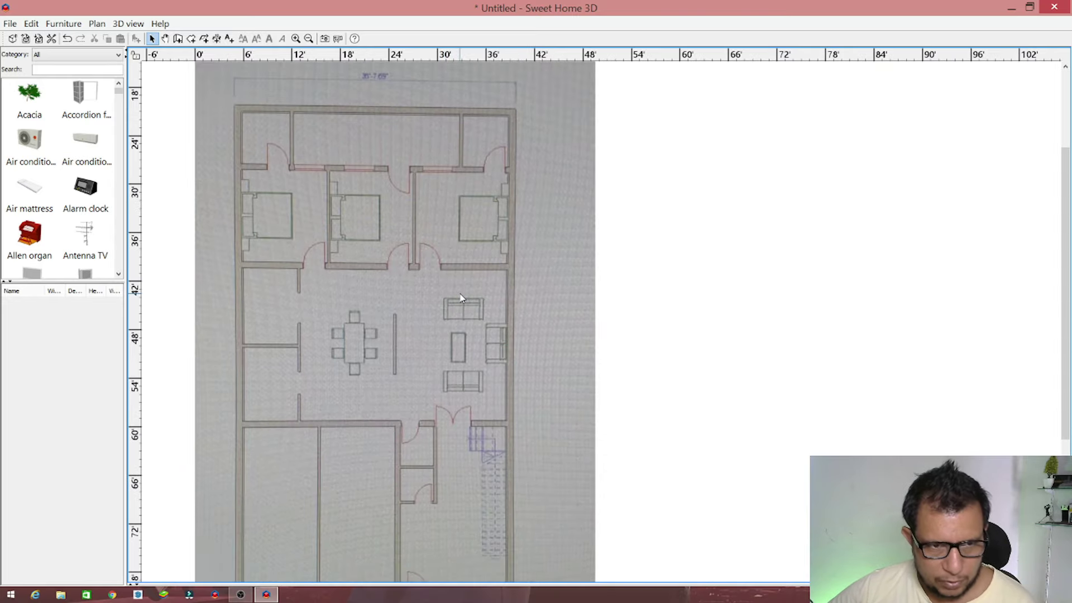
{"action": "scroll", "coordinate": [461, 298], "scroll_direction": "down", "scroll_amount": 1, "text": "ctrl"}
{"action": "scroll", "coordinate": [461, 299], "scroll_direction": "down", "scroll_amount": 2, "text": "ctrl"}
{"action": "scroll", "coordinate": [531, 250], "scroll_direction": "down", "scroll_amount": 1, "text": "ctrl"}
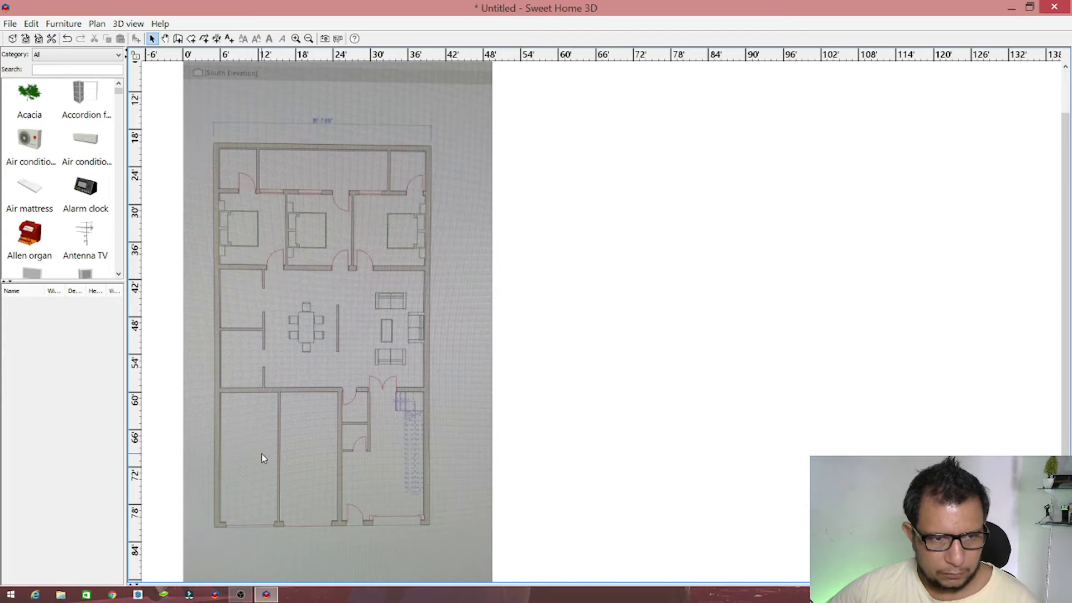
{"action": "scroll", "coordinate": [261, 452], "scroll_direction": "up", "scroll_amount": 1}
{"action": "scroll", "coordinate": [391, 335], "scroll_direction": "down", "scroll_amount": 3}
{"action": "scroll", "coordinate": [252, 364], "scroll_direction": "up", "scroll_amount": 1, "text": "ctrl"}
{"action": "scroll", "coordinate": [253, 364], "scroll_direction": "up", "scroll_amount": 1, "text": "ctrl"}
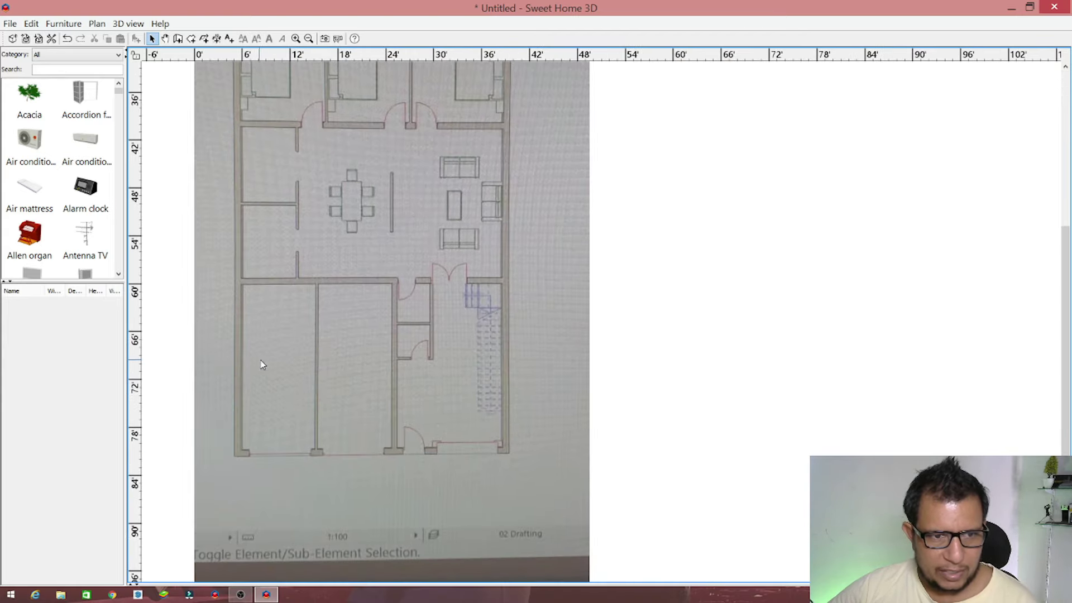
{"action": "scroll", "coordinate": [281, 362], "scroll_direction": "up", "scroll_amount": 1, "text": "ctrl"}
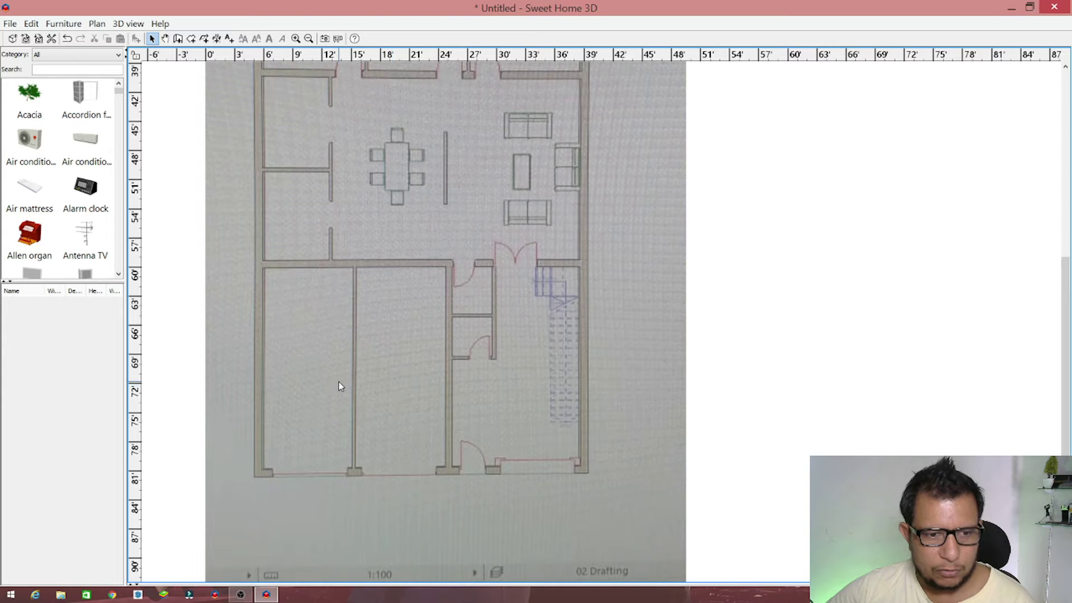
{"action": "scroll", "coordinate": [405, 410], "scroll_direction": "down", "scroll_amount": 2, "text": "ctrl"}
{"action": "scroll", "coordinate": [405, 409], "scroll_direction": "down", "scroll_amount": 2, "text": "ctrl"}
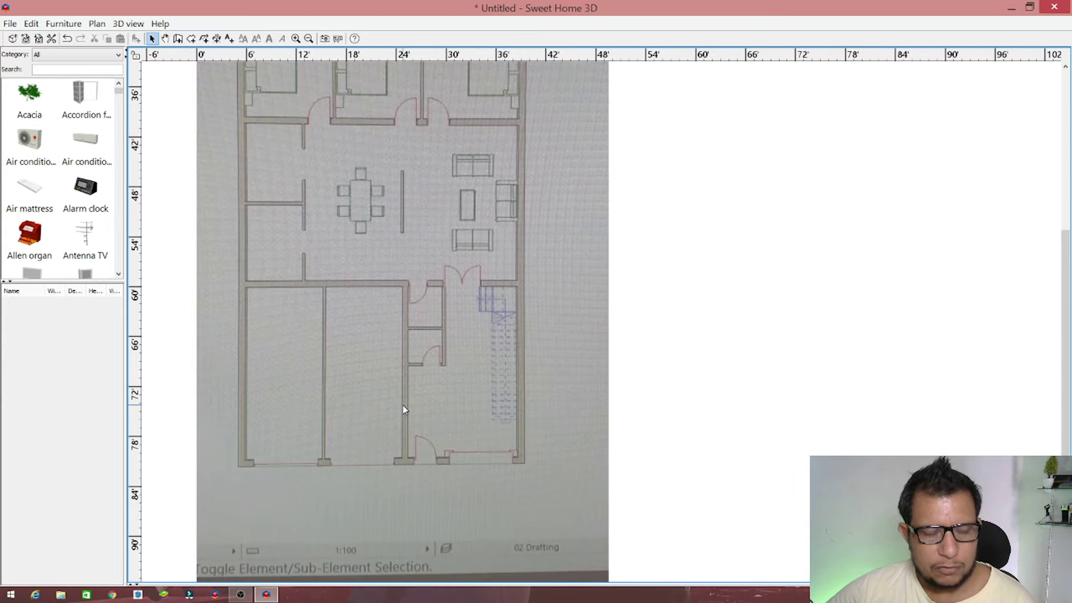
{"action": "scroll", "coordinate": [405, 409], "scroll_direction": "up", "scroll_amount": 3}
{"action": "scroll", "coordinate": [405, 409], "scroll_direction": "down", "scroll_amount": 3}
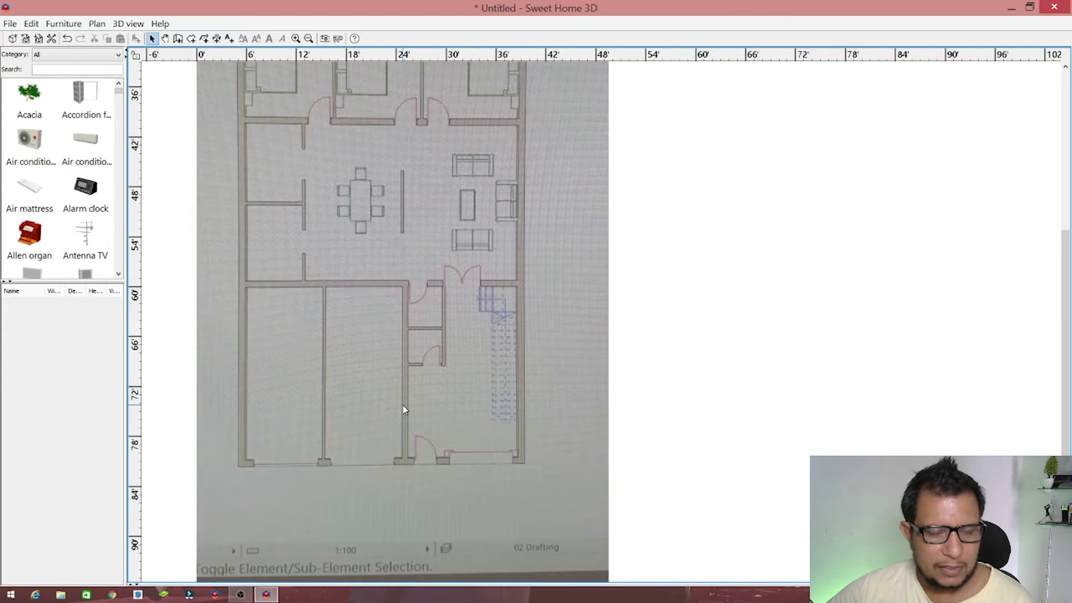
{"action": "scroll", "coordinate": [458, 443], "scroll_direction": "down", "scroll_amount": 3}
{"action": "scroll", "coordinate": [458, 444], "scroll_direction": "up", "scroll_amount": 8}
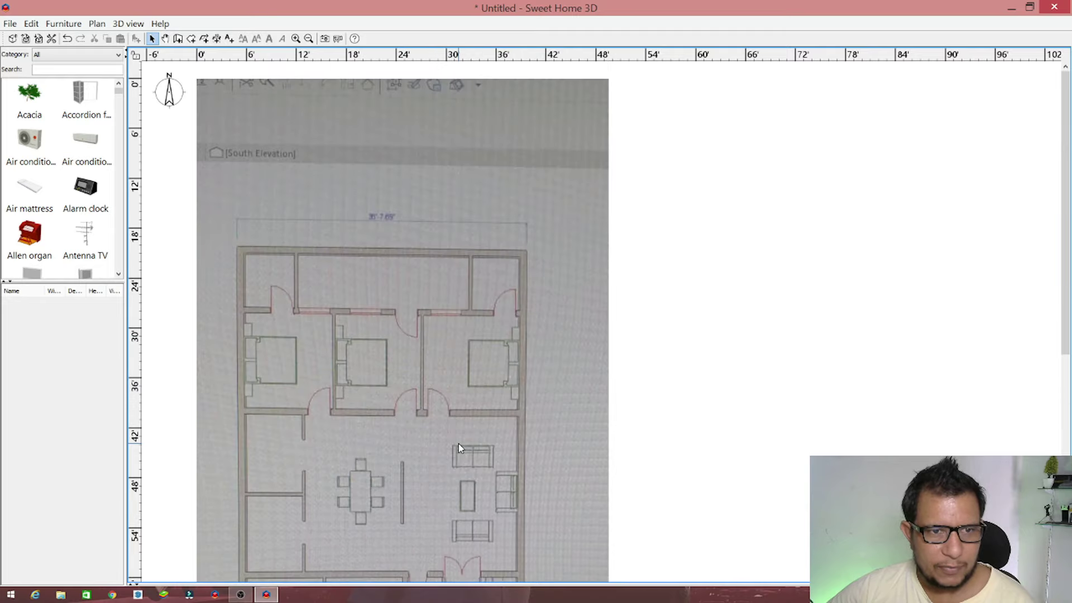
{"action": "scroll", "coordinate": [459, 443], "scroll_direction": "down", "scroll_amount": 3}
{"action": "scroll", "coordinate": [467, 445], "scroll_direction": "down", "scroll_amount": 5}
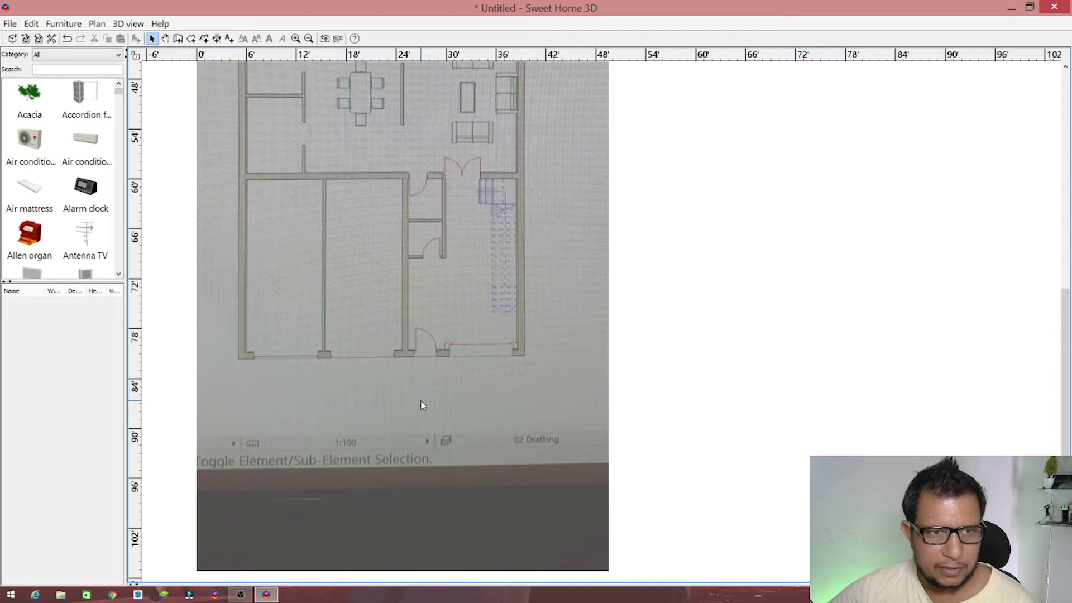
{"action": "scroll", "coordinate": [421, 400], "scroll_direction": "up", "scroll_amount": 6}
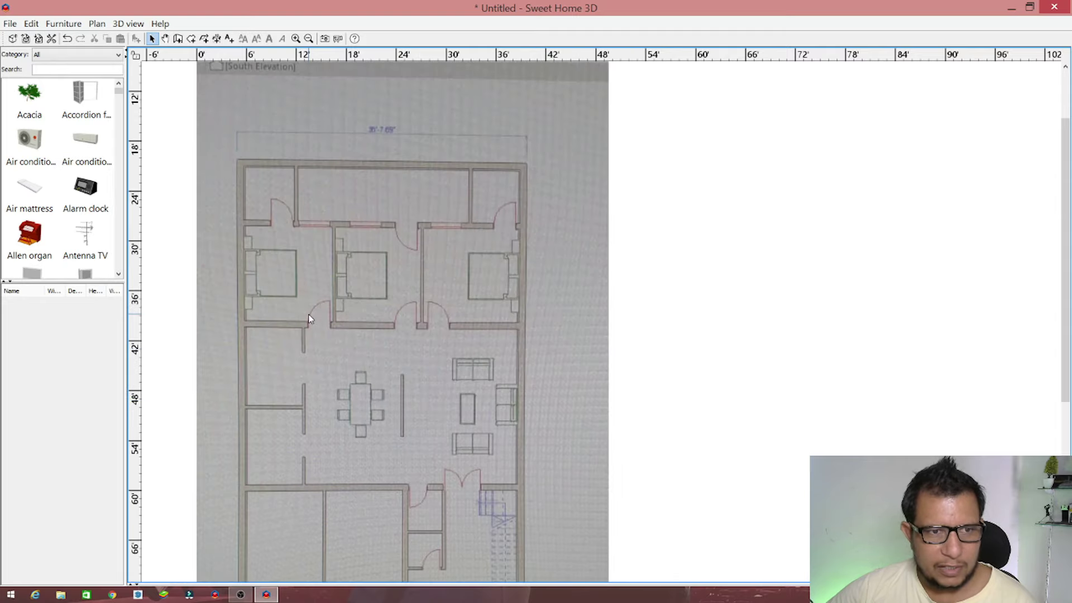
{"action": "scroll", "coordinate": [447, 204], "scroll_direction": "down", "scroll_amount": 3}
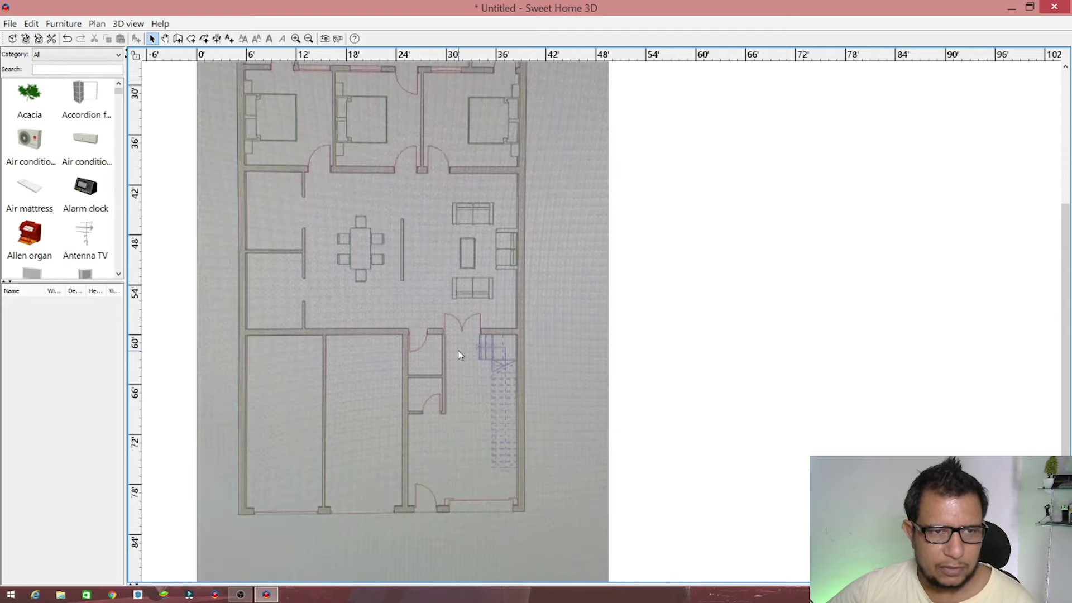
{"action": "scroll", "coordinate": [454, 363], "scroll_direction": "down", "scroll_amount": 3}
{"action": "scroll", "coordinate": [454, 363], "scroll_direction": "up", "scroll_amount": 1, "text": "ctrl"}
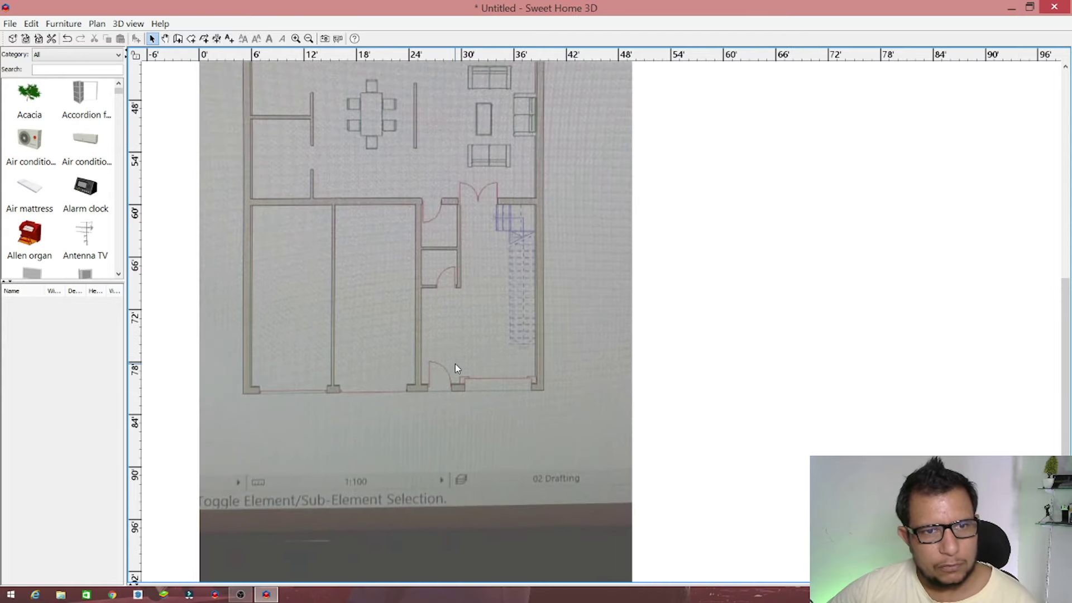
{"action": "scroll", "coordinate": [455, 364], "scroll_direction": "down", "scroll_amount": 1, "text": "ctrl"}
{"action": "scroll", "coordinate": [455, 363], "scroll_direction": "up", "scroll_amount": 1, "text": "ctrl"}
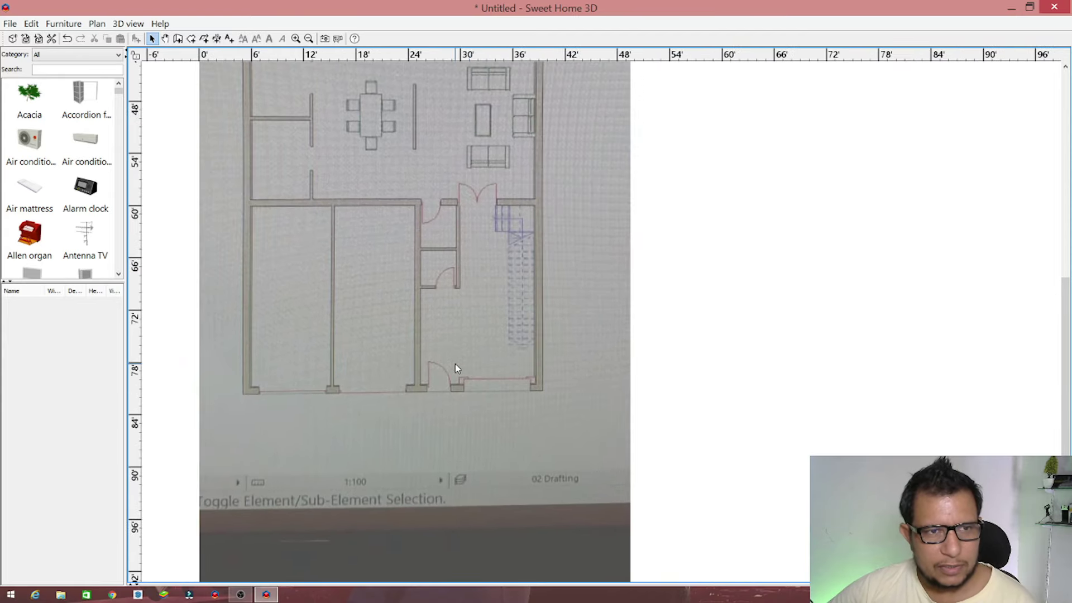
{"action": "scroll", "coordinate": [454, 364], "scroll_direction": "up", "scroll_amount": 1, "text": "ctrl"}
{"action": "scroll", "coordinate": [455, 364], "scroll_direction": "down", "scroll_amount": 1, "text": "ctrl"}
{"action": "scroll", "coordinate": [455, 364], "scroll_direction": "up", "scroll_amount": 1, "text": "ctrl"}
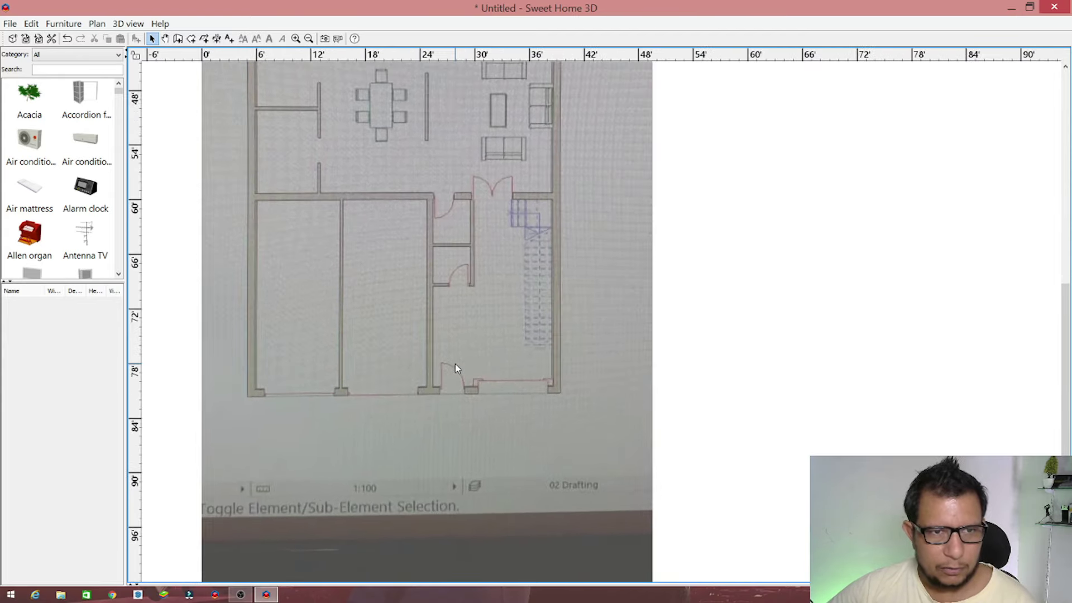
{"action": "scroll", "coordinate": [455, 364], "scroll_direction": "up", "scroll_amount": 1, "text": "ctrl"}
{"action": "scroll", "coordinate": [455, 364], "scroll_direction": "down", "scroll_amount": 1, "text": "ctrl"}
{"action": "scroll", "coordinate": [454, 364], "scroll_direction": "down", "scroll_amount": 1, "text": "ctrl"}
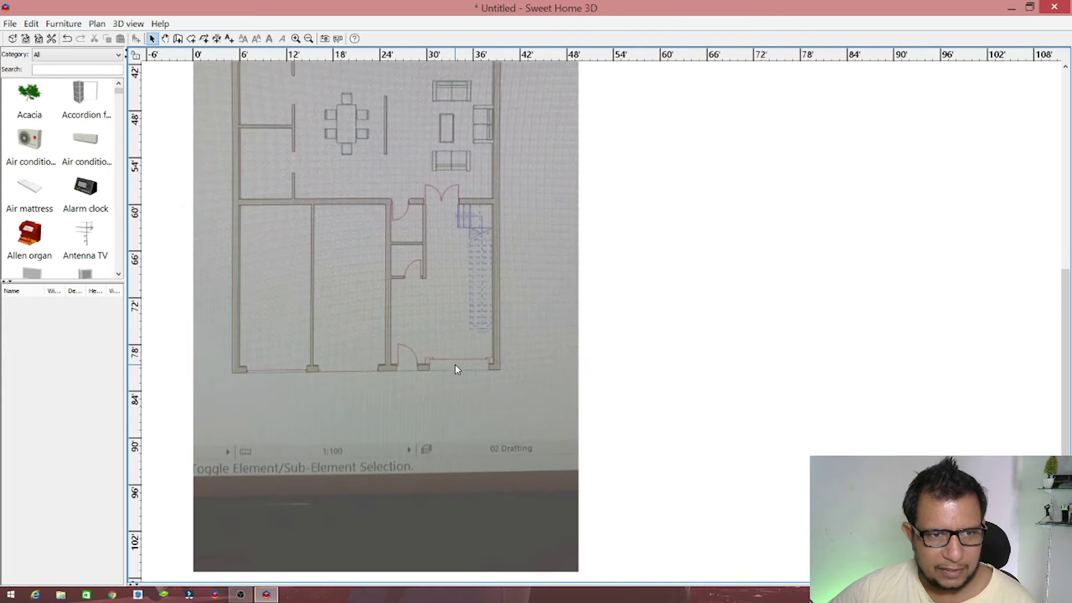
{"action": "scroll", "coordinate": [455, 364], "scroll_direction": "down", "scroll_amount": 1, "text": "ctrl"}
{"action": "scroll", "coordinate": [446, 367], "scroll_direction": "down", "scroll_amount": 1, "text": "ctrl"}
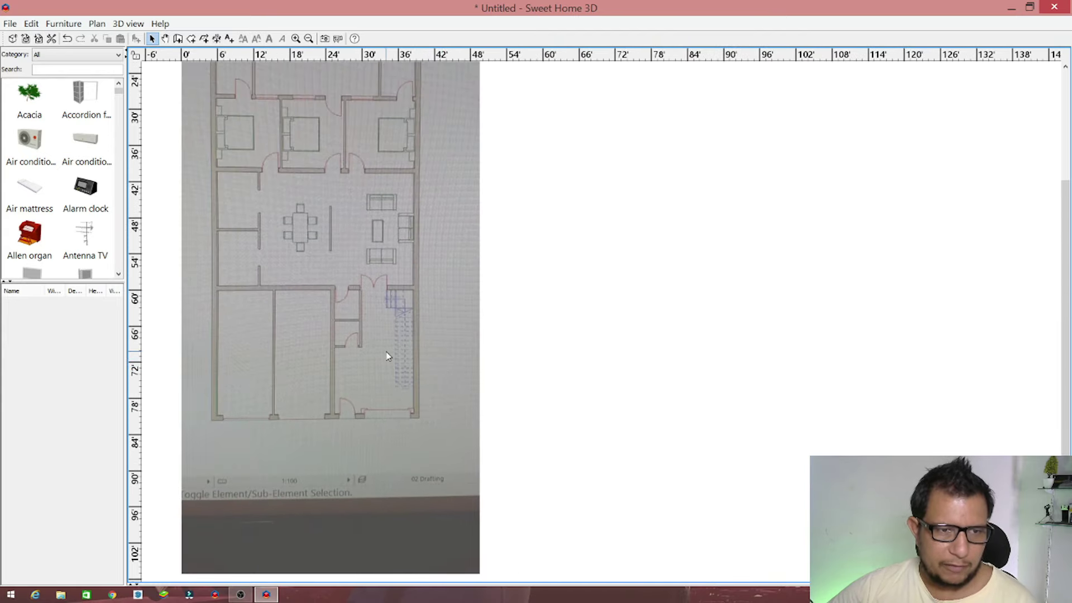
{"action": "scroll", "coordinate": [389, 356], "scroll_direction": "up", "scroll_amount": 3}
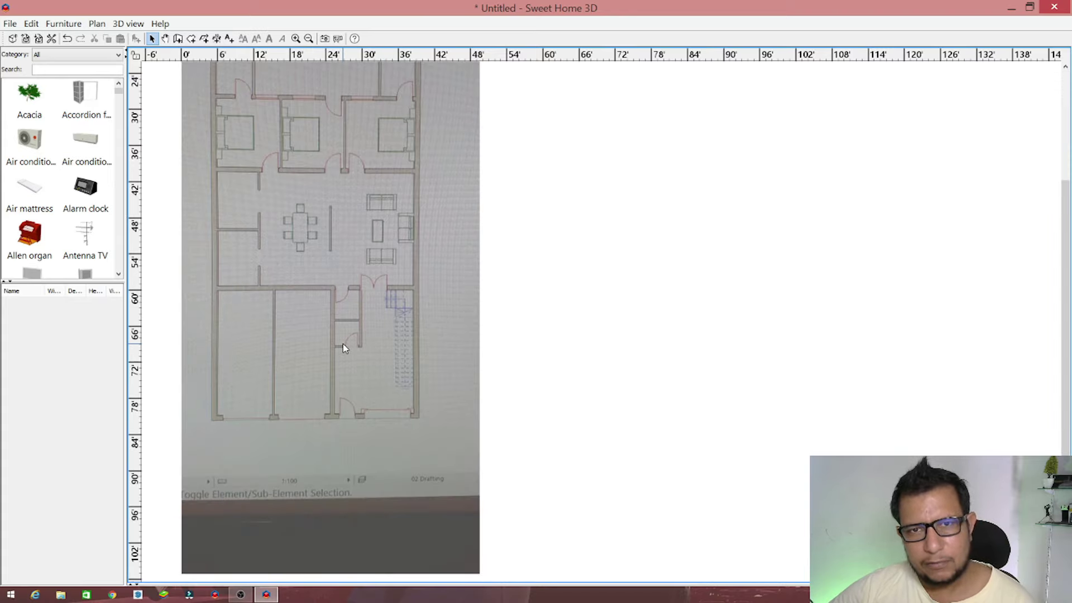
{"action": "scroll", "coordinate": [342, 347], "scroll_direction": "up", "scroll_amount": 3}
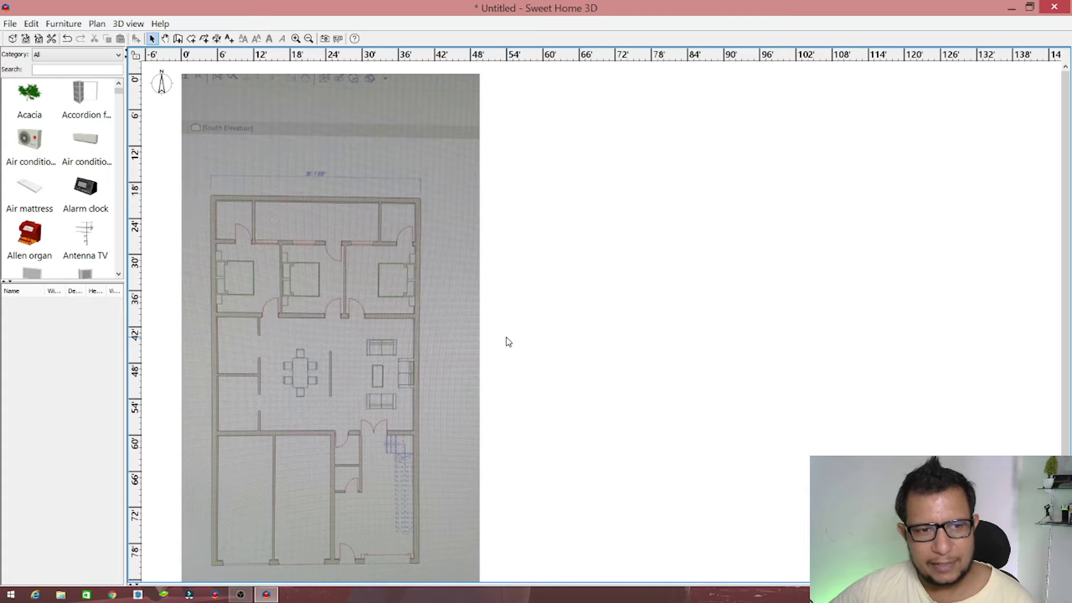
{"action": "scroll", "coordinate": [500, 339], "scroll_direction": "down", "scroll_amount": 3}
{"action": "scroll", "coordinate": [492, 338], "scroll_direction": "up", "scroll_amount": 3}
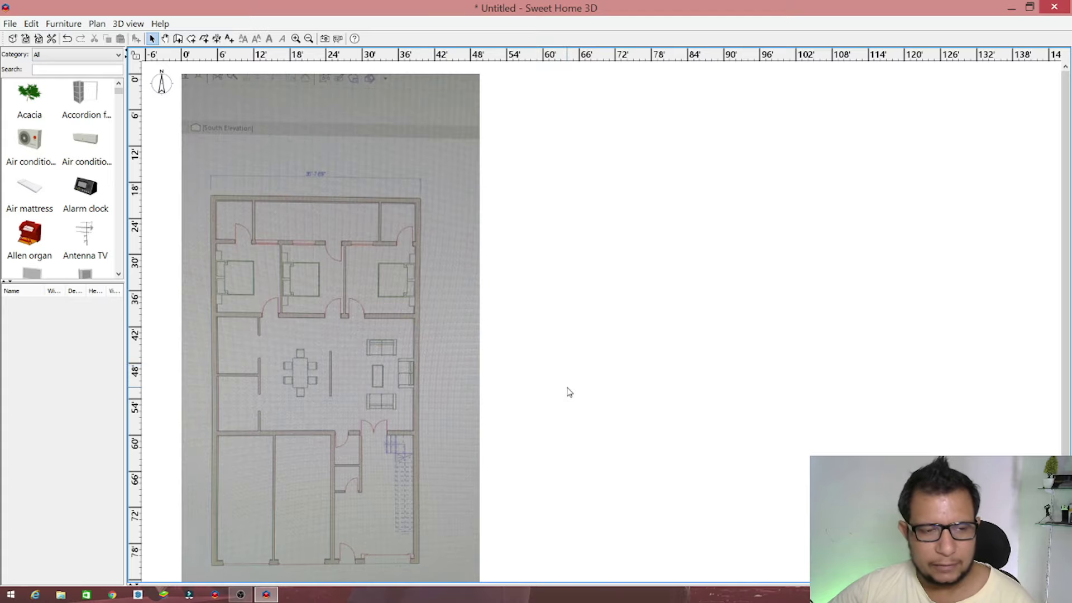
{"action": "scroll", "coordinate": [342, 393], "scroll_direction": "up", "scroll_amount": 1, "text": "ctrl"}
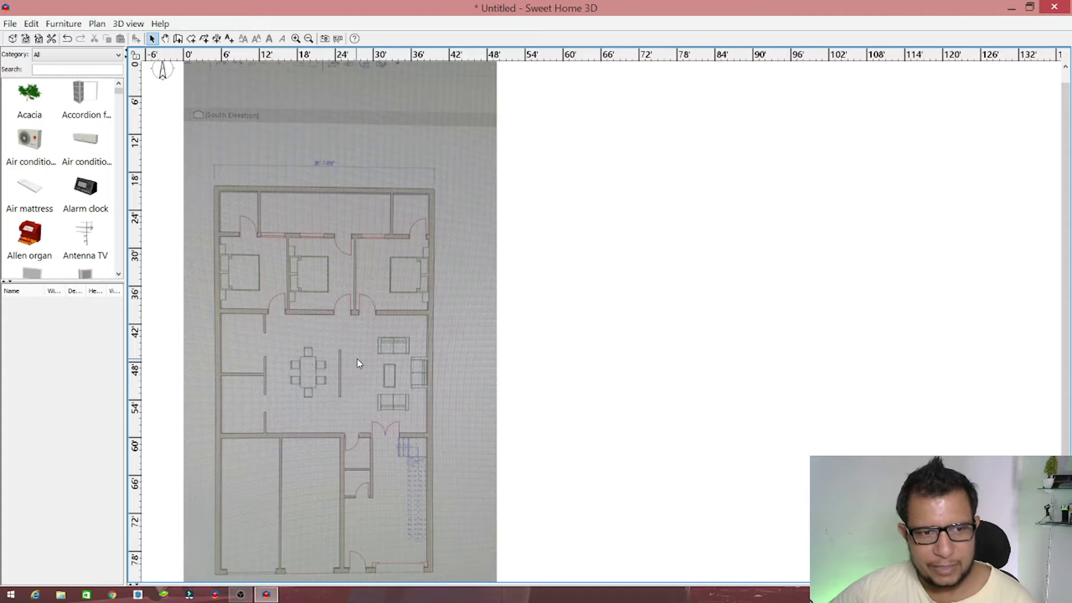
{"action": "scroll", "coordinate": [422, 356], "scroll_direction": "down", "scroll_amount": 3}
{"action": "scroll", "coordinate": [423, 356], "scroll_direction": "up", "scroll_amount": 3}
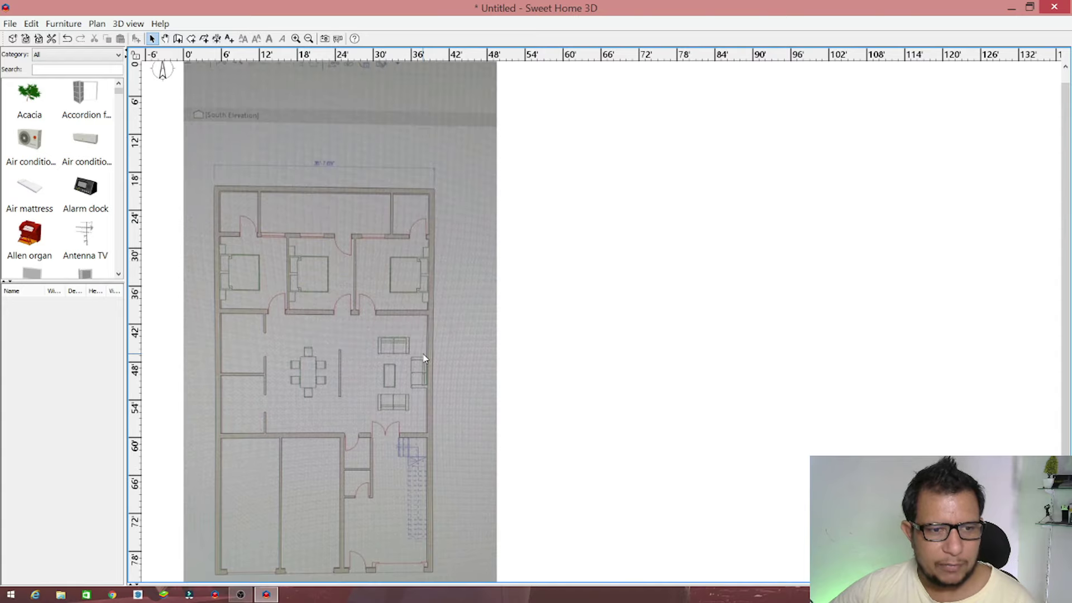
{"action": "scroll", "coordinate": [422, 357], "scroll_direction": "down", "scroll_amount": 1, "text": "ctrl"}
{"action": "scroll", "coordinate": [421, 355], "scroll_direction": "down", "scroll_amount": 1, "text": "ctrl"}
{"action": "scroll", "coordinate": [326, 376], "scroll_direction": "up", "scroll_amount": 1, "text": "ctrl"}
{"action": "scroll", "coordinate": [308, 378], "scroll_direction": "up", "scroll_amount": 1, "text": "ctrl"}
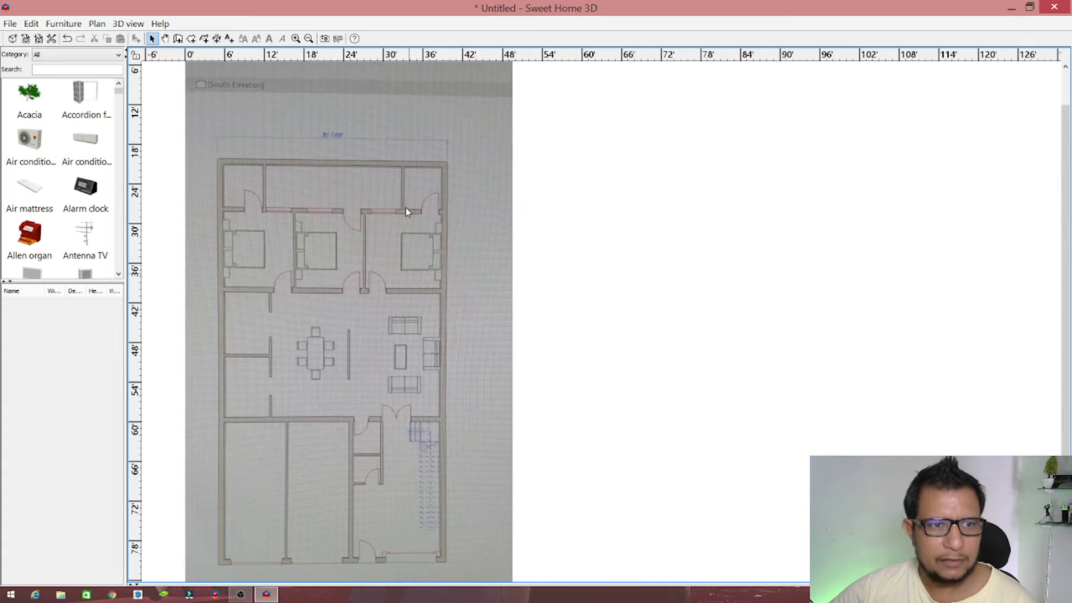
{"action": "scroll", "coordinate": [503, 196], "scroll_direction": "up", "scroll_amount": 1, "text": "ctrl"}
{"action": "scroll", "coordinate": [651, 172], "scroll_direction": "up", "scroll_amount": 1, "text": "ctrl"}
{"action": "scroll", "coordinate": [684, 188], "scroll_direction": "down", "scroll_amount": 2, "text": "ctrl"}
{"action": "scroll", "coordinate": [258, 213], "scroll_direction": "up", "scroll_amount": 1, "text": "ctrl"}
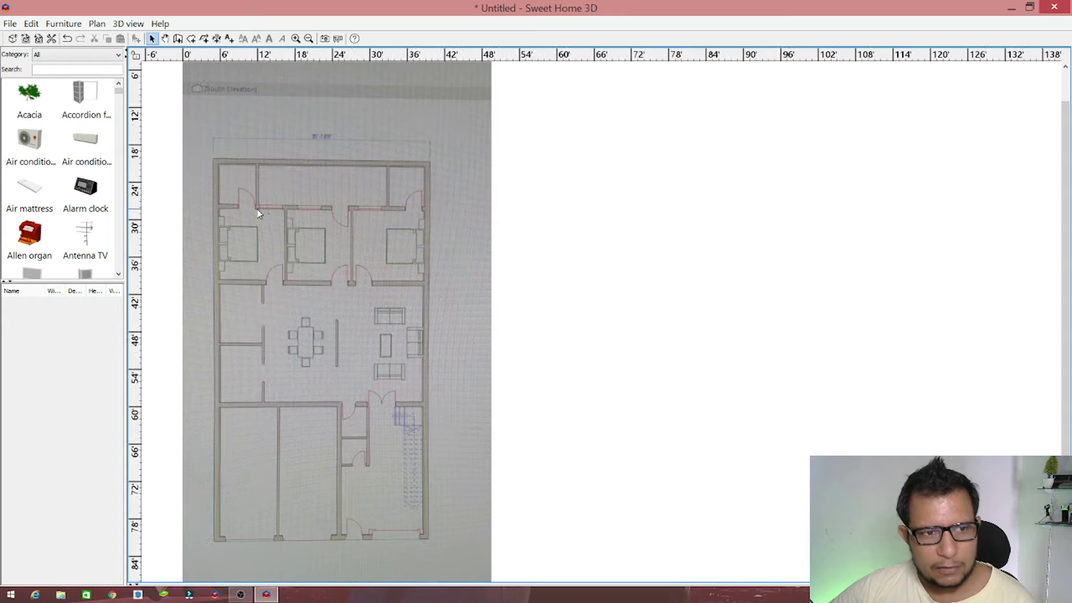
{"action": "scroll", "coordinate": [256, 232], "scroll_direction": "down", "scroll_amount": 1, "text": "ctrl"}
{"action": "scroll", "coordinate": [253, 230], "scroll_direction": "up", "scroll_amount": 1, "text": "ctrl"}
{"action": "scroll", "coordinate": [253, 231], "scroll_direction": "up", "scroll_amount": 1, "text": "ctrl"}
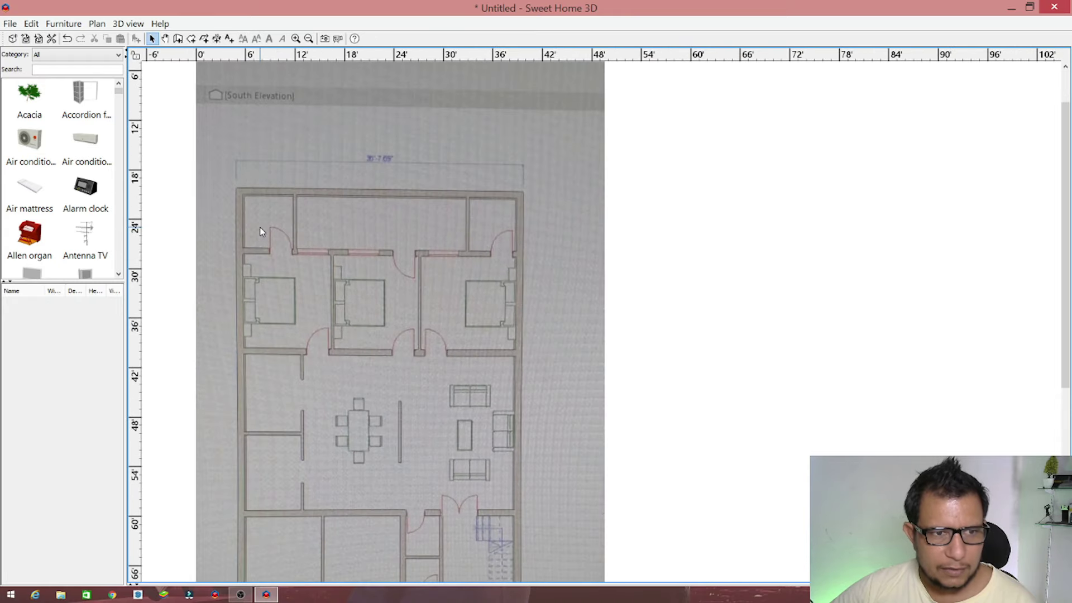
{"action": "scroll", "coordinate": [260, 227], "scroll_direction": "up", "scroll_amount": 1, "text": "ctrl"}
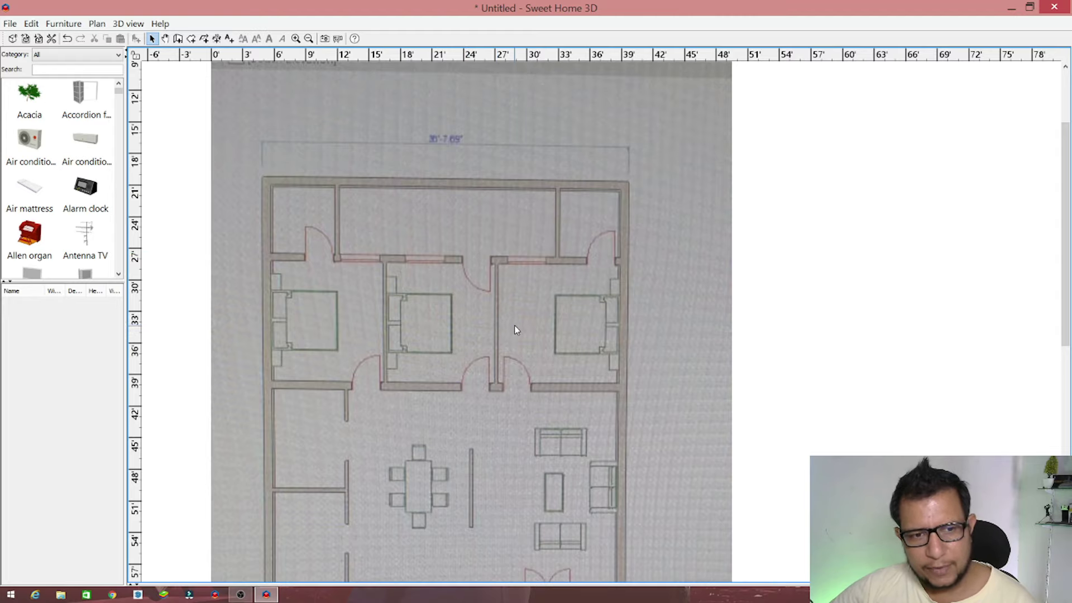
{"action": "scroll", "coordinate": [514, 324], "scroll_direction": "down", "scroll_amount": 2}
{"action": "scroll", "coordinate": [514, 320], "scroll_direction": "up", "scroll_amount": 1}
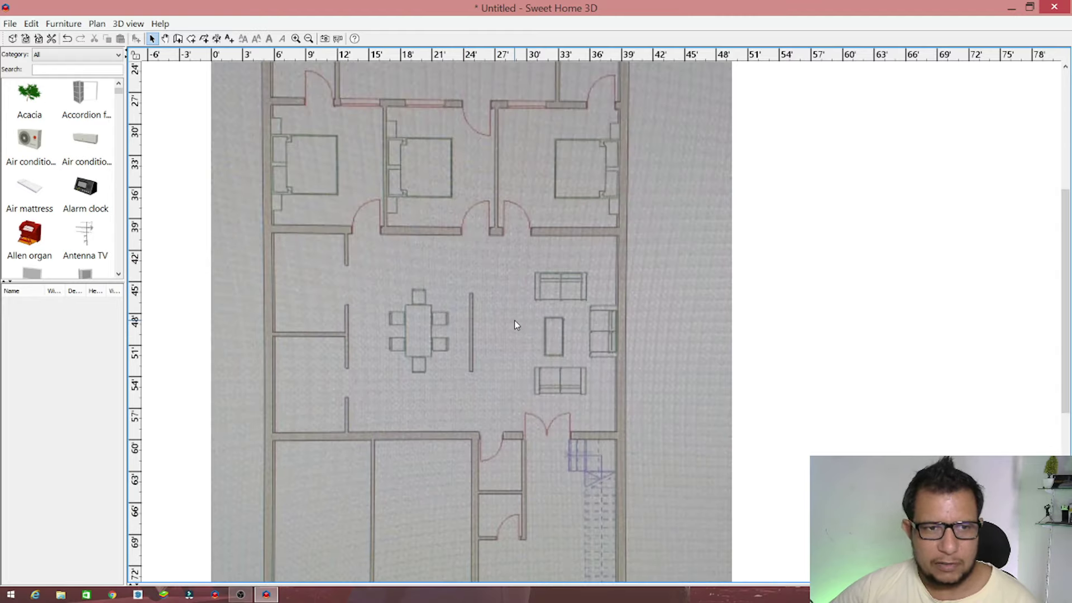
{"action": "scroll", "coordinate": [514, 320], "scroll_direction": "up", "scroll_amount": 1}
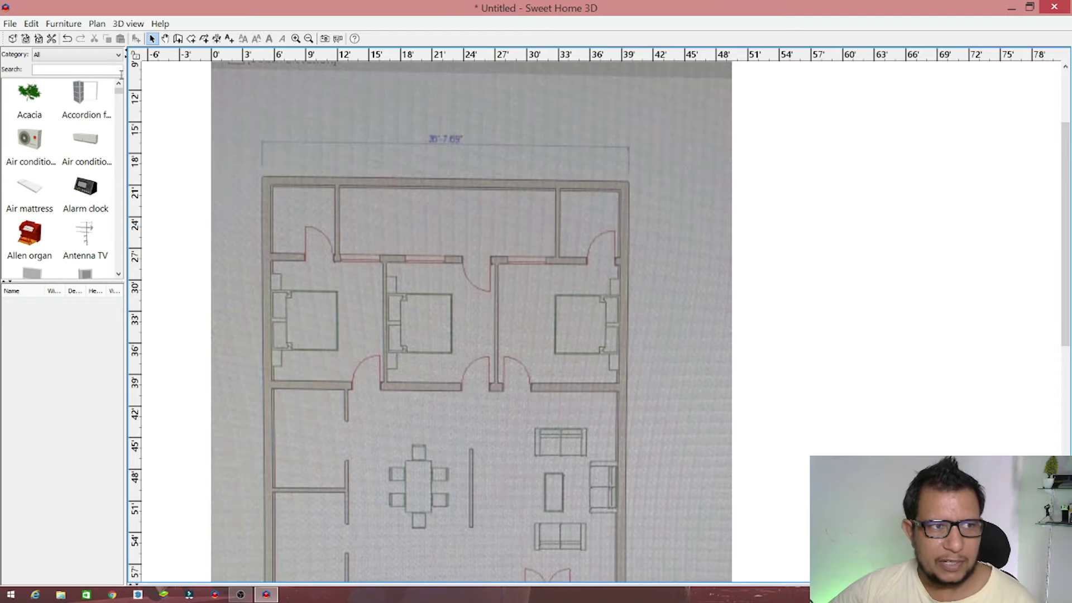
In Preferences, set new wall height to 4', keep Foot/Inch/Fraction units, and choose the solid wall pattern
{"action": "left_click", "coordinate": [8, 24]}
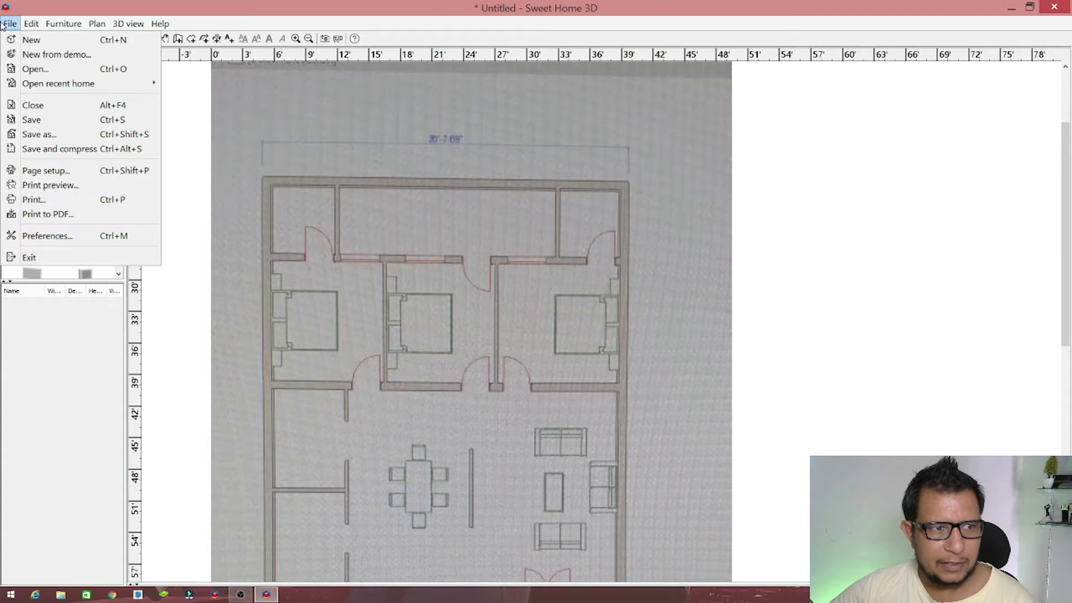
{"action": "left_click", "coordinate": [69, 237]}
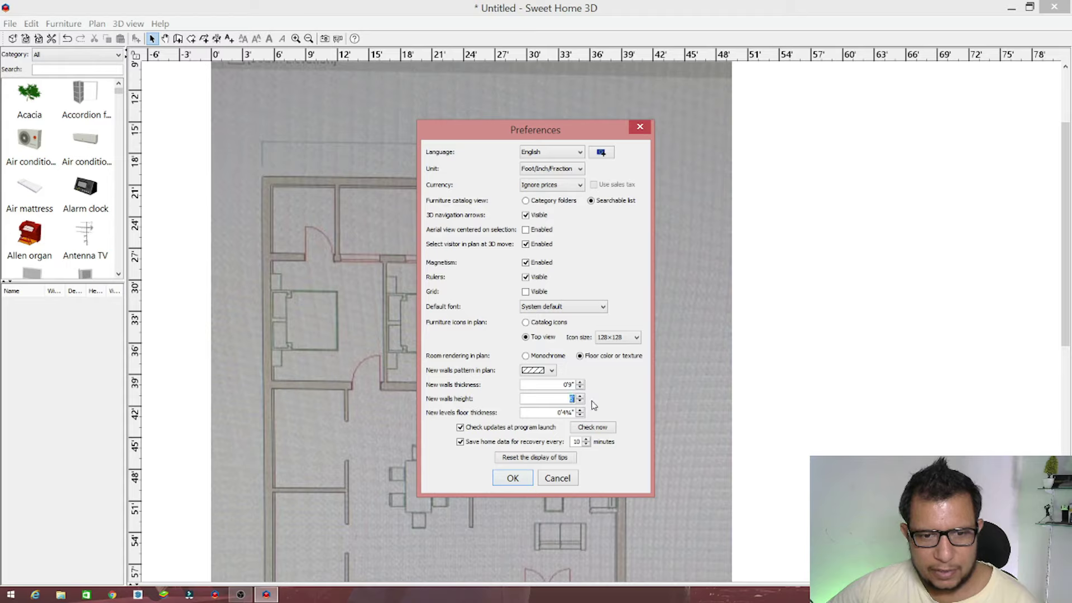
{"action": "type", "text": "4"}
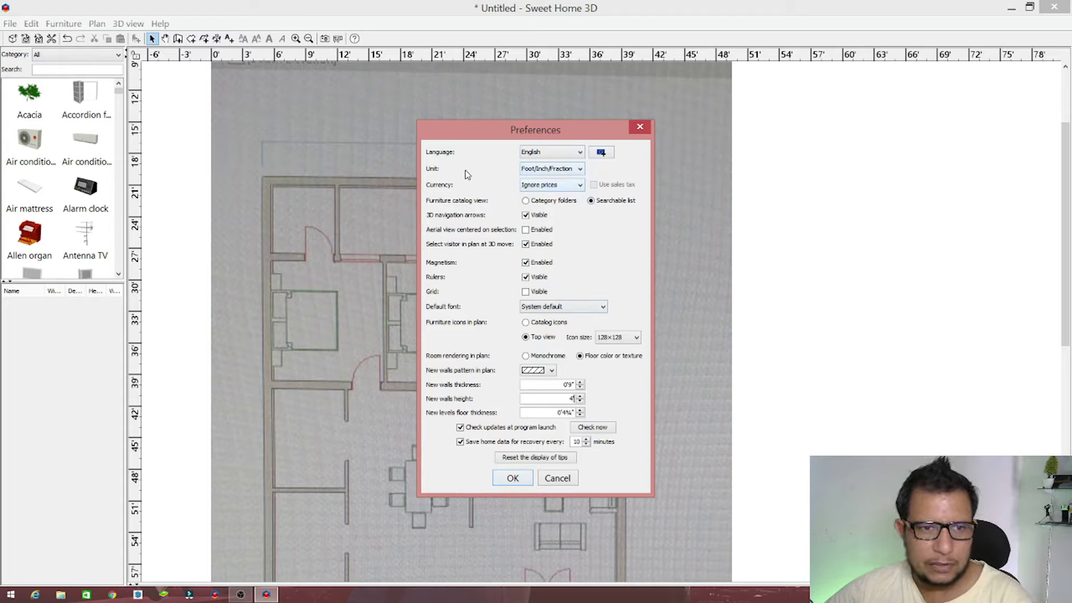
{"action": "left_click", "coordinate": [559, 170]}
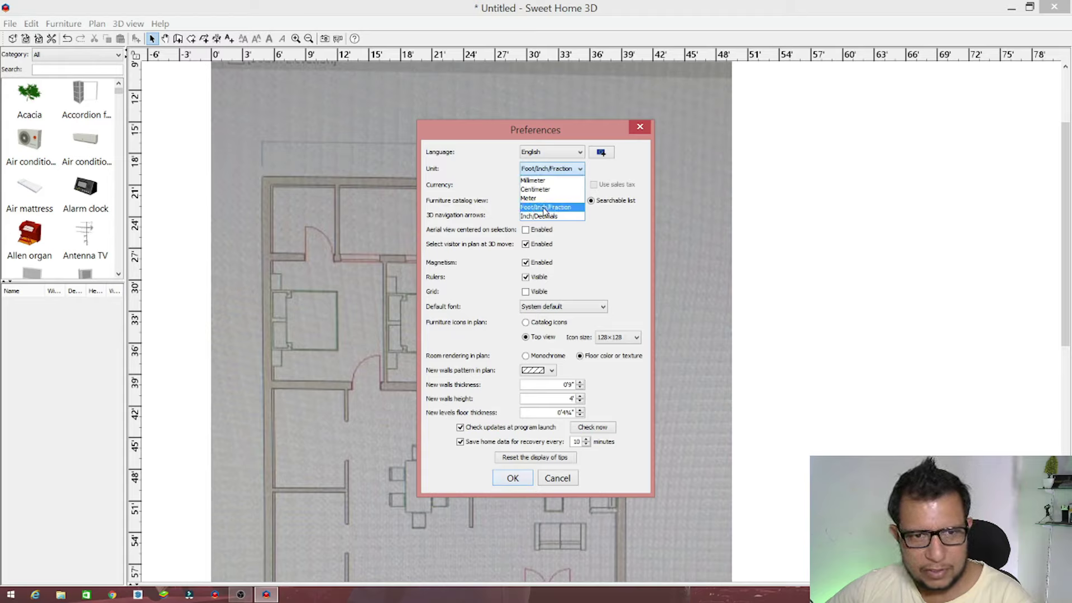
{"action": "left_click", "coordinate": [545, 207]}
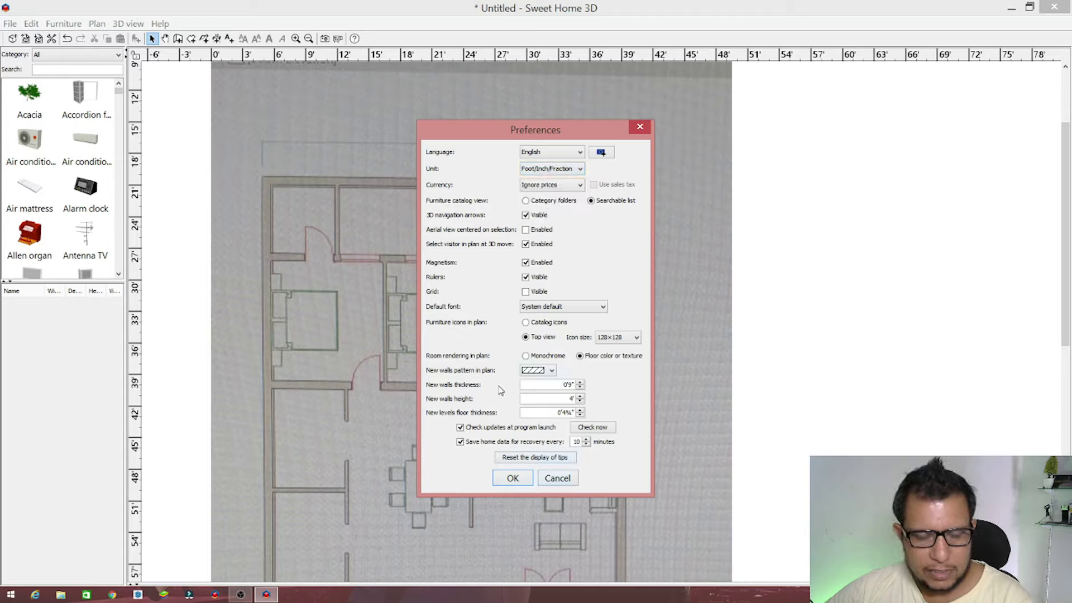
{"action": "left_click", "coordinate": [550, 371]}
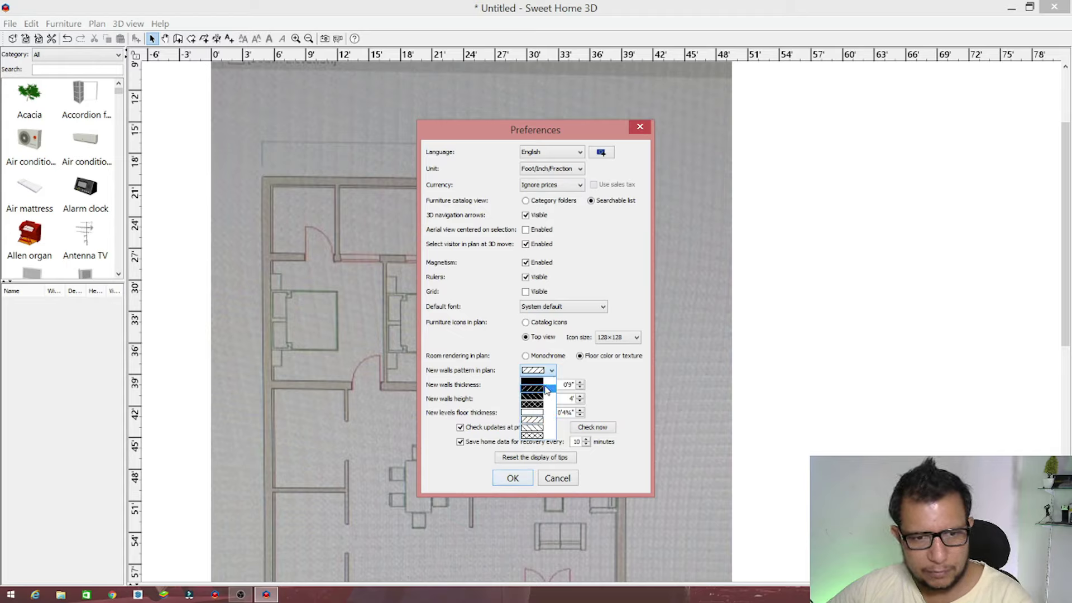
{"action": "left_click", "coordinate": [545, 387]}
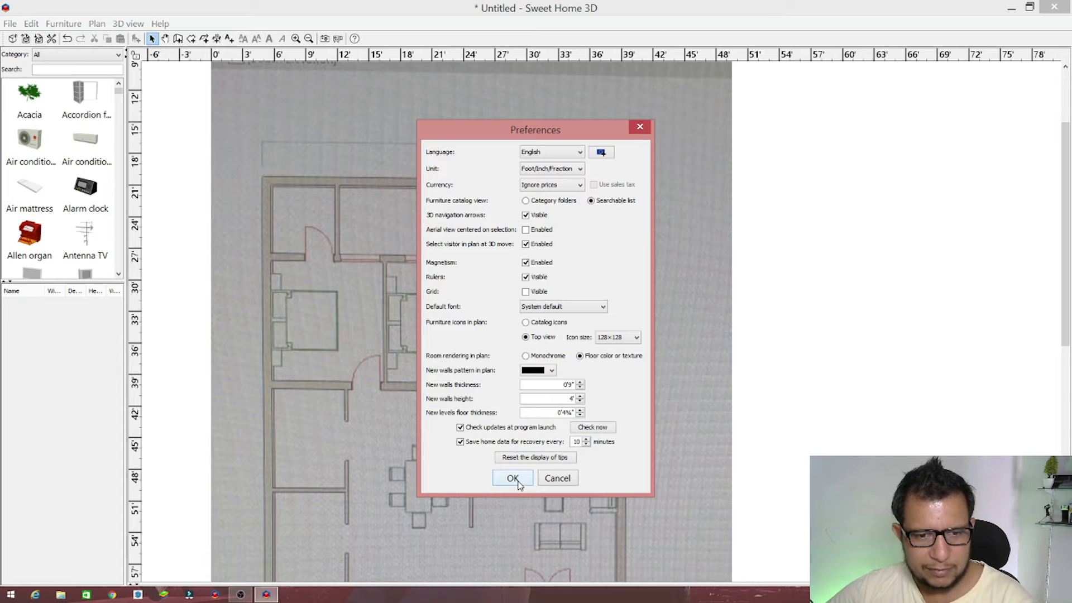
{"action": "left_click", "coordinate": [519, 483]}
Switch to the dimension tool and try, then cancel, a top-wall dimension from the top-left corner
{"action": "scroll", "coordinate": [672, 343], "scroll_direction": "down", "scroll_amount": 5}
{"action": "scroll", "coordinate": [673, 343], "scroll_direction": "up", "scroll_amount": 3}
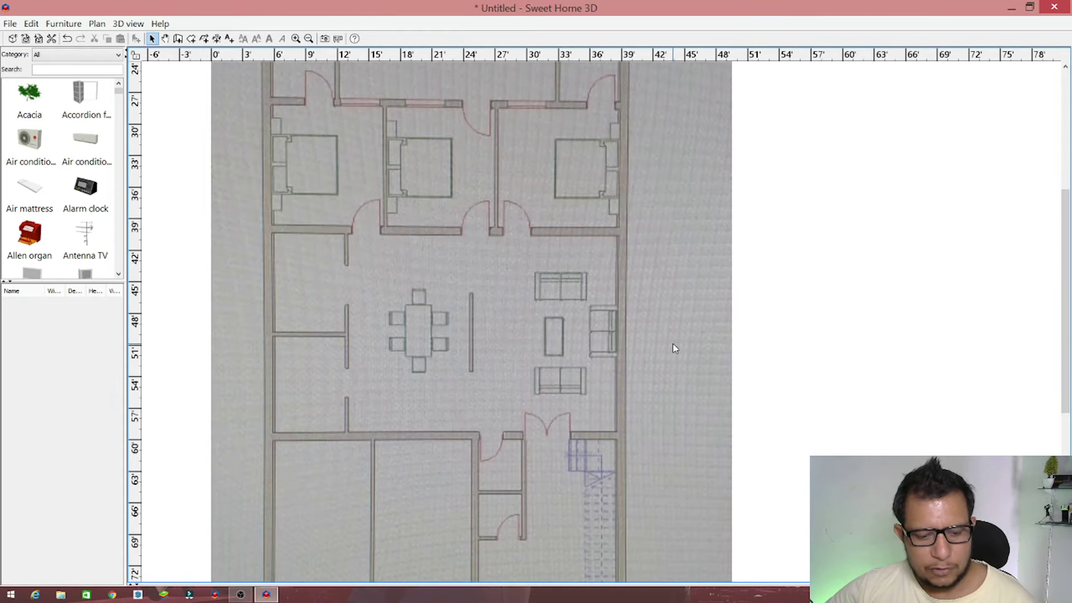
{"action": "scroll", "coordinate": [684, 376], "scroll_direction": "down", "scroll_amount": 1, "text": "ctrl"}
{"action": "scroll", "coordinate": [684, 379], "scroll_direction": "up", "scroll_amount": 1}
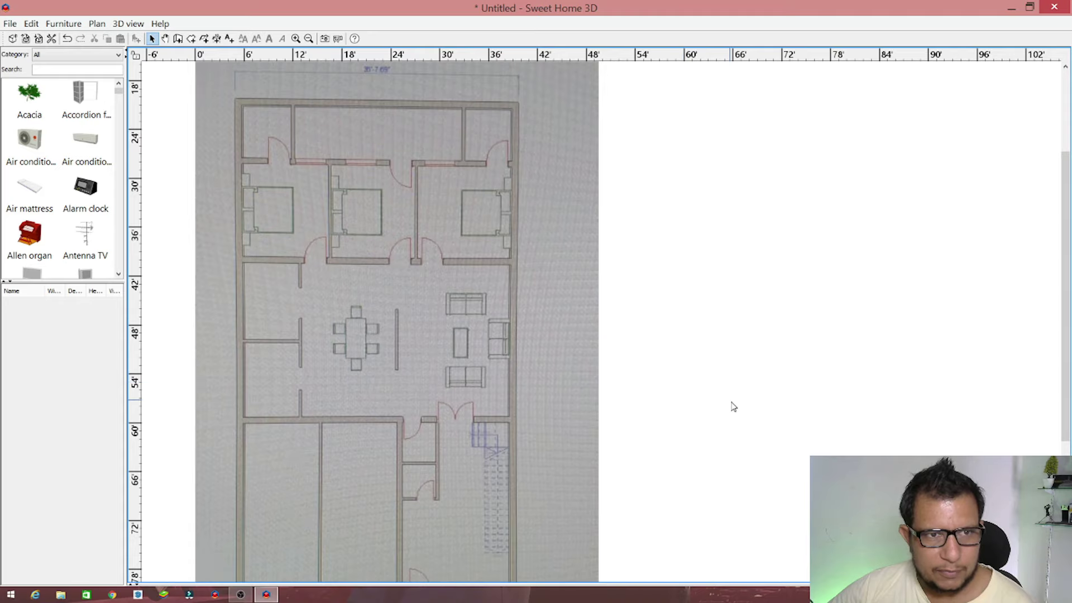
{"action": "scroll", "coordinate": [731, 405], "scroll_direction": "down", "scroll_amount": 2, "text": "ctrl"}
{"action": "scroll", "coordinate": [341, 143], "scroll_direction": "up", "scroll_amount": 1, "text": "ctrl"}
{"action": "scroll", "coordinate": [405, 179], "scroll_direction": "up", "scroll_amount": 1, "text": "ctrl"}
{"action": "scroll", "coordinate": [406, 179], "scroll_direction": "up", "scroll_amount": 1, "text": "ctrl"}
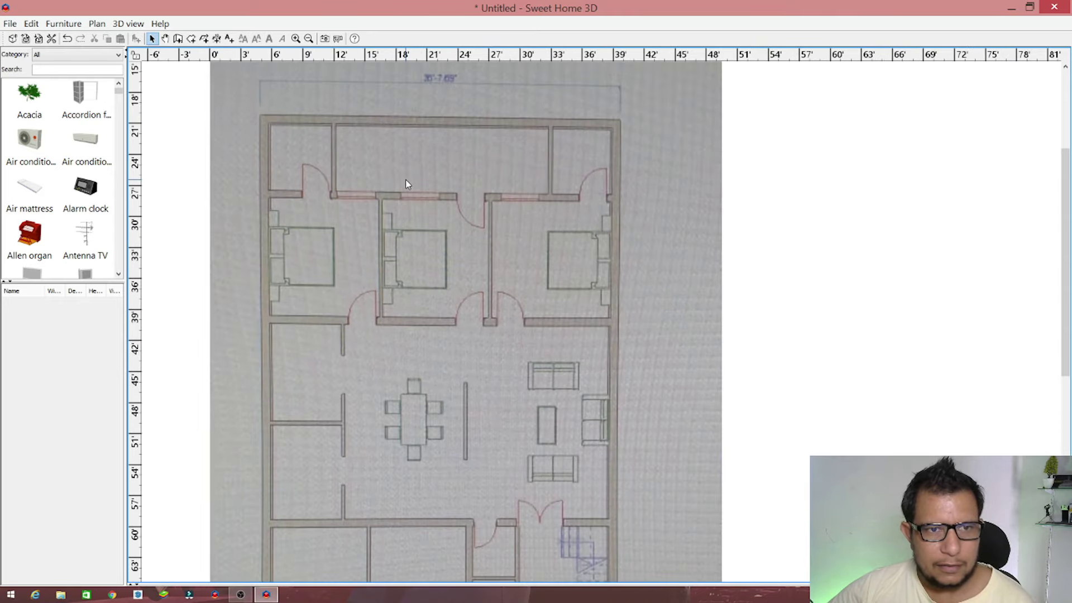
{"action": "scroll", "coordinate": [390, 146], "scroll_direction": "up", "scroll_amount": 3}
{"action": "scroll", "coordinate": [389, 157], "scroll_direction": "down", "scroll_amount": 3}
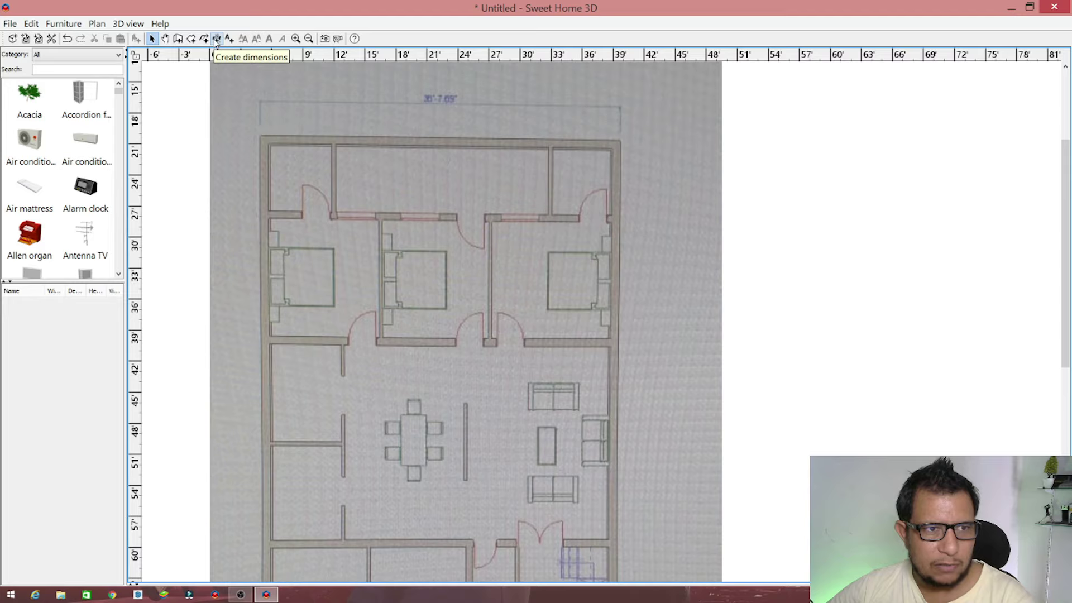
{"action": "left_click", "coordinate": [216, 38]}
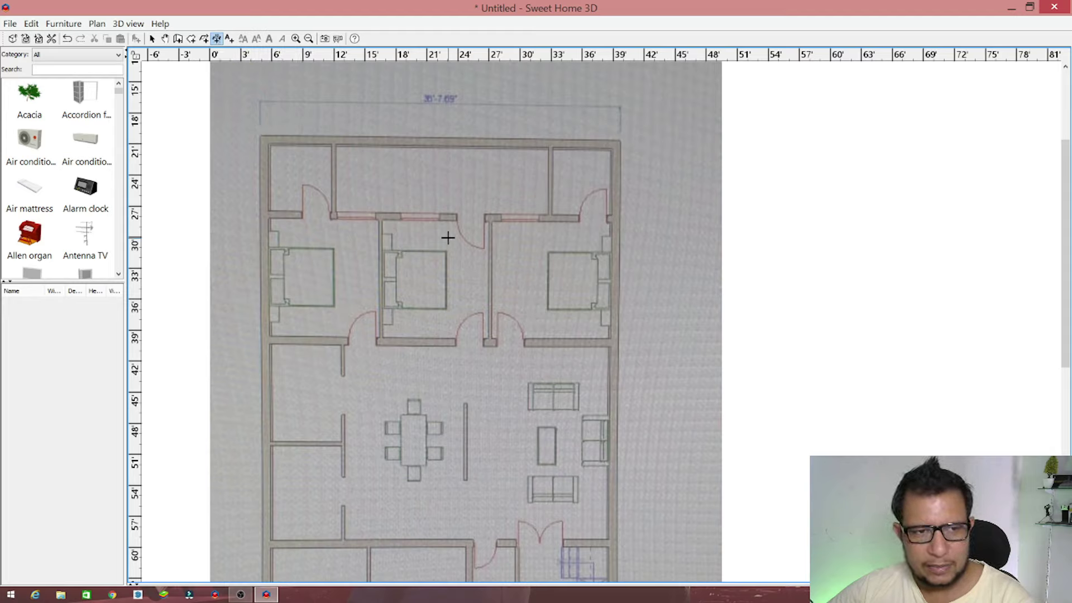
{"action": "left_click", "coordinate": [261, 135]}
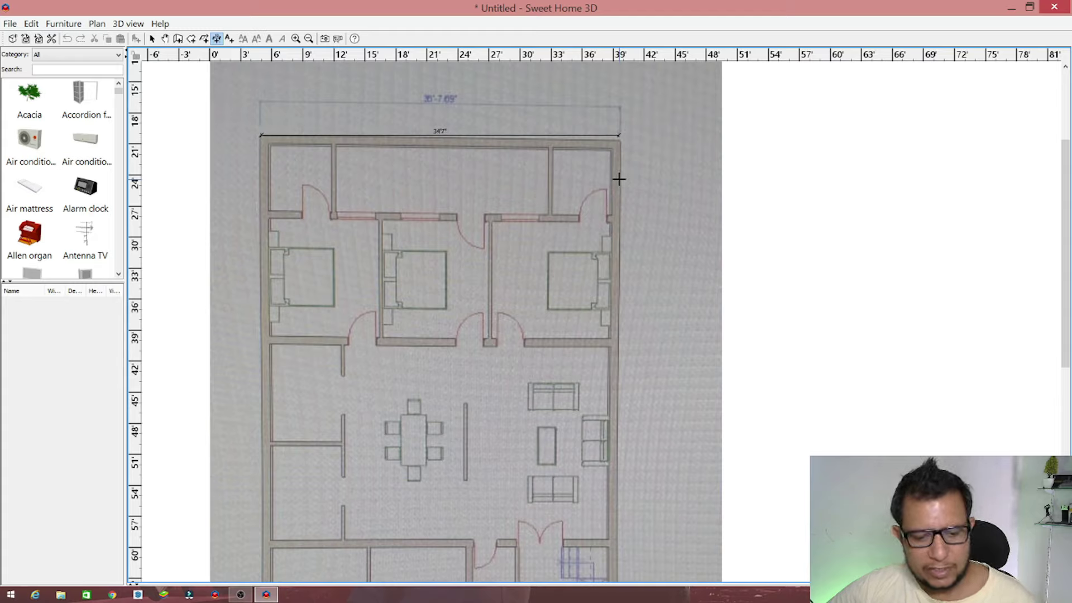
{"action": "key", "text": "Escape"}
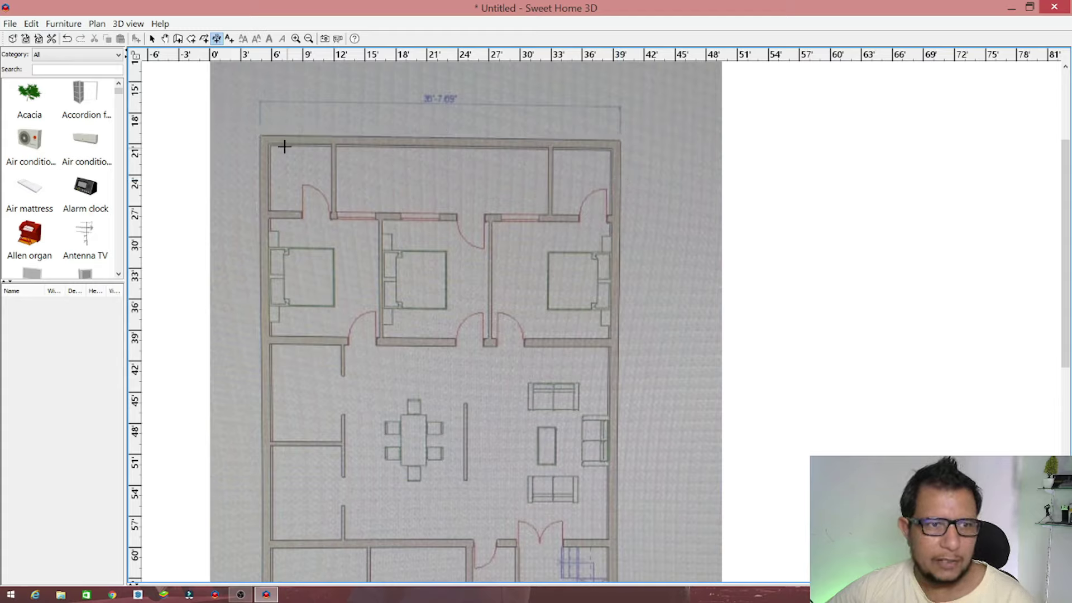
{"action": "left_click", "coordinate": [259, 135]}
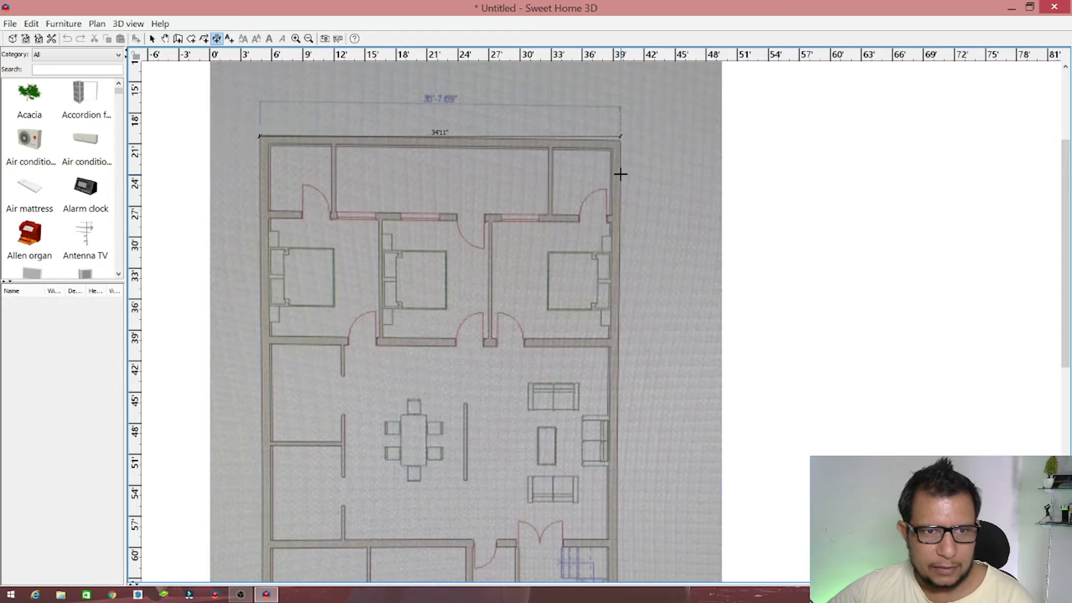
{"action": "key", "text": "Escape"}
Zoom out and dimension the right outer wall from its top-right to bottom-right corner
{"action": "scroll", "coordinate": [620, 174], "scroll_direction": "down", "scroll_amount": 3}
{"action": "scroll", "coordinate": [705, 330], "scroll_direction": "down", "scroll_amount": 1, "text": "ctrl"}
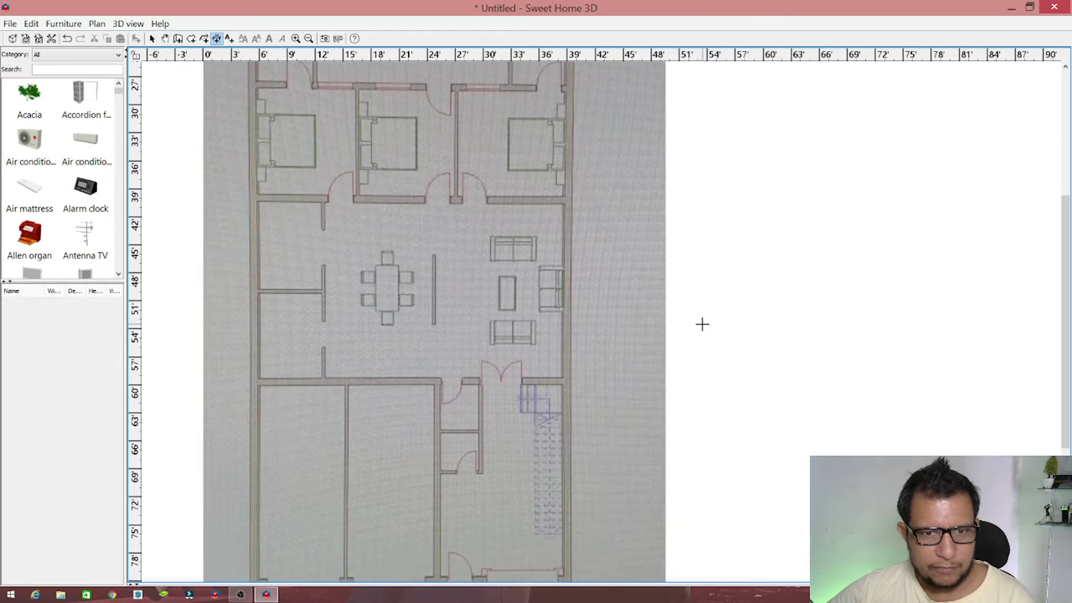
{"action": "scroll", "coordinate": [704, 330], "scroll_direction": "down", "scroll_amount": 1, "text": "ctrl"}
{"action": "scroll", "coordinate": [704, 330], "scroll_direction": "down", "scroll_amount": 1, "text": "ctrl"}
{"action": "scroll", "coordinate": [704, 330], "scroll_direction": "down", "scroll_amount": 1, "text": "ctrl"}
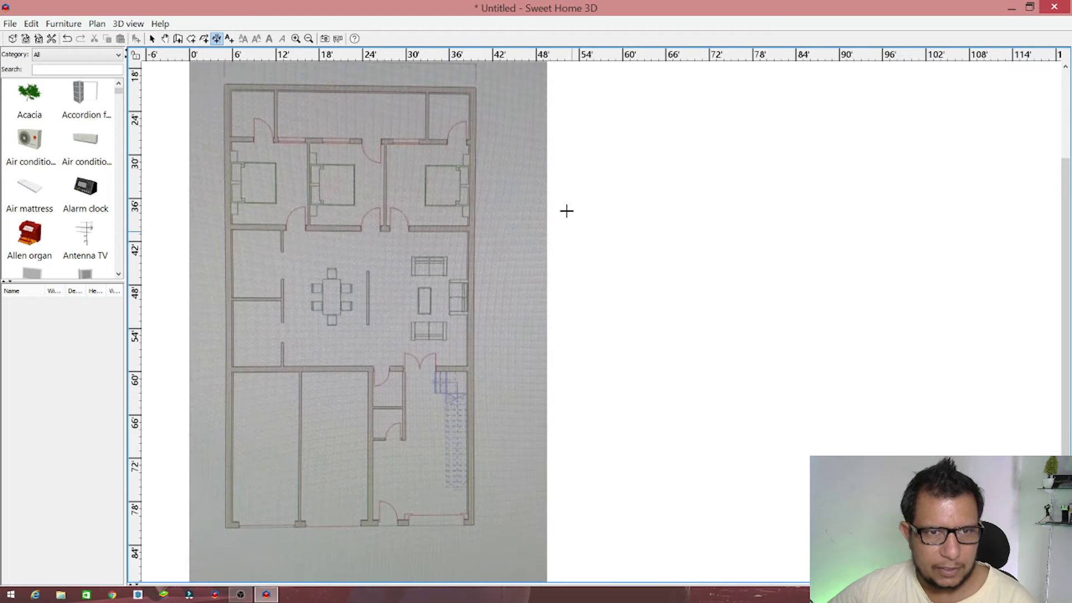
{"action": "left_click", "coordinate": [475, 86]}
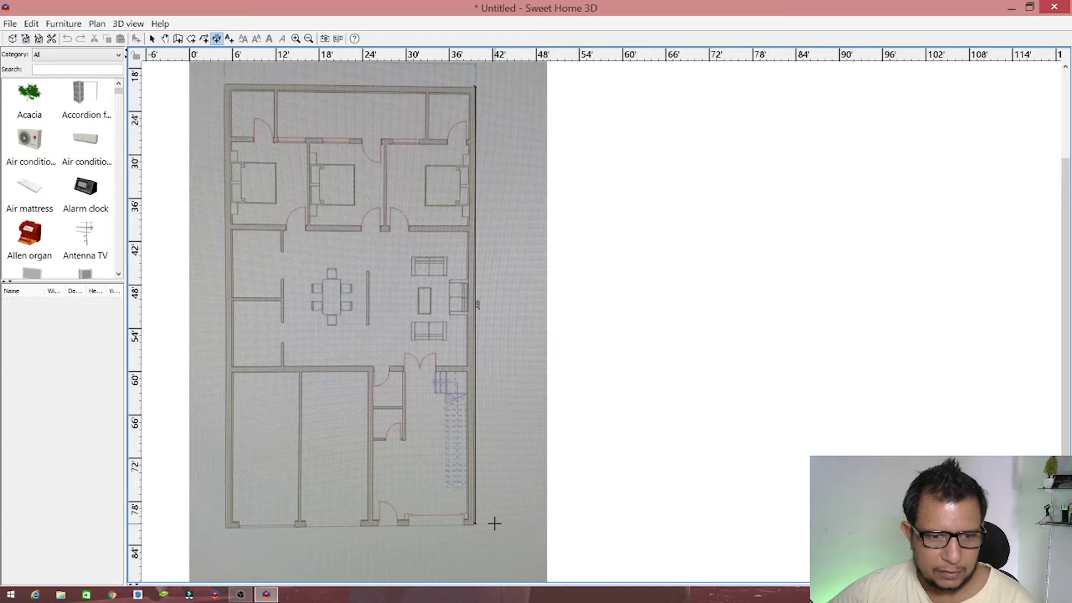
{"action": "scroll", "coordinate": [494, 524], "scroll_direction": "up", "scroll_amount": 3}
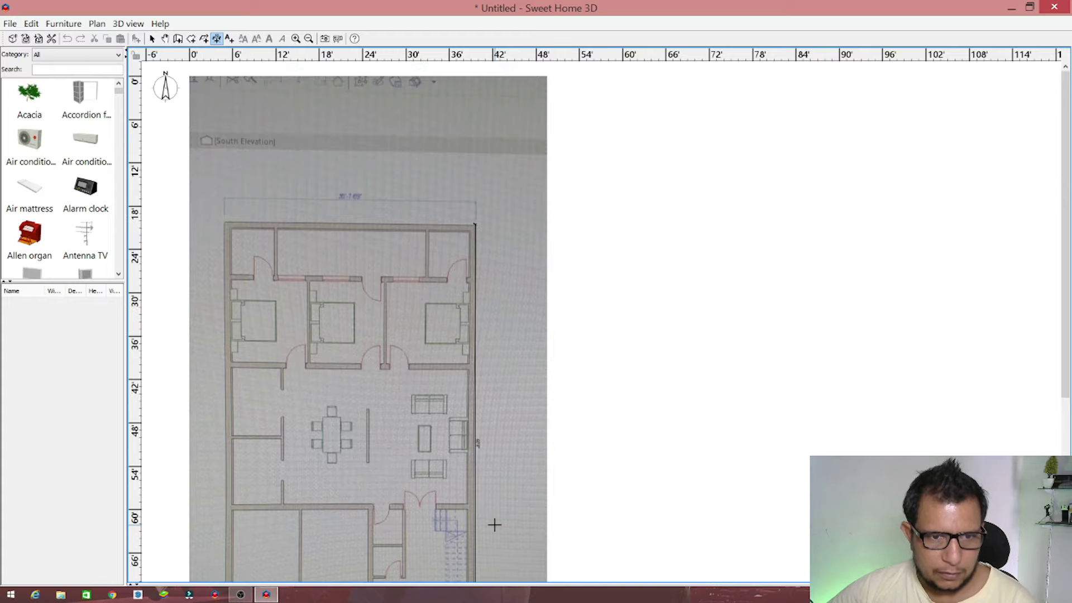
{"action": "scroll", "coordinate": [495, 524], "scroll_direction": "down", "scroll_amount": 4}
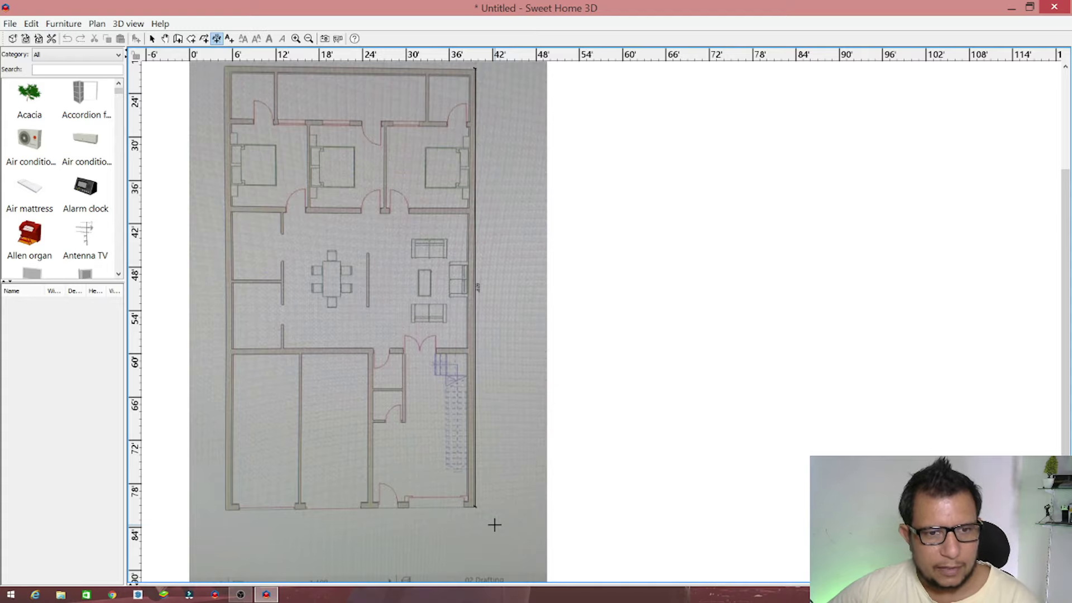
{"action": "left_click", "coordinate": [494, 525]}
{"action": "scroll", "coordinate": [553, 273], "scroll_direction": "down", "scroll_amount": 5}
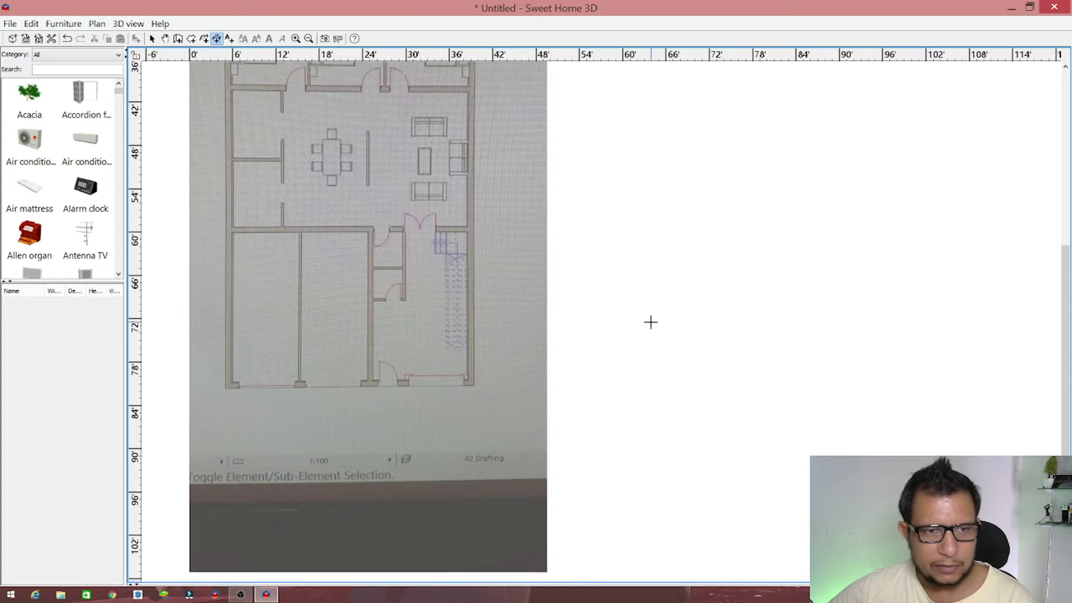
{"action": "scroll", "coordinate": [558, 294], "scroll_direction": "up", "scroll_amount": 8}
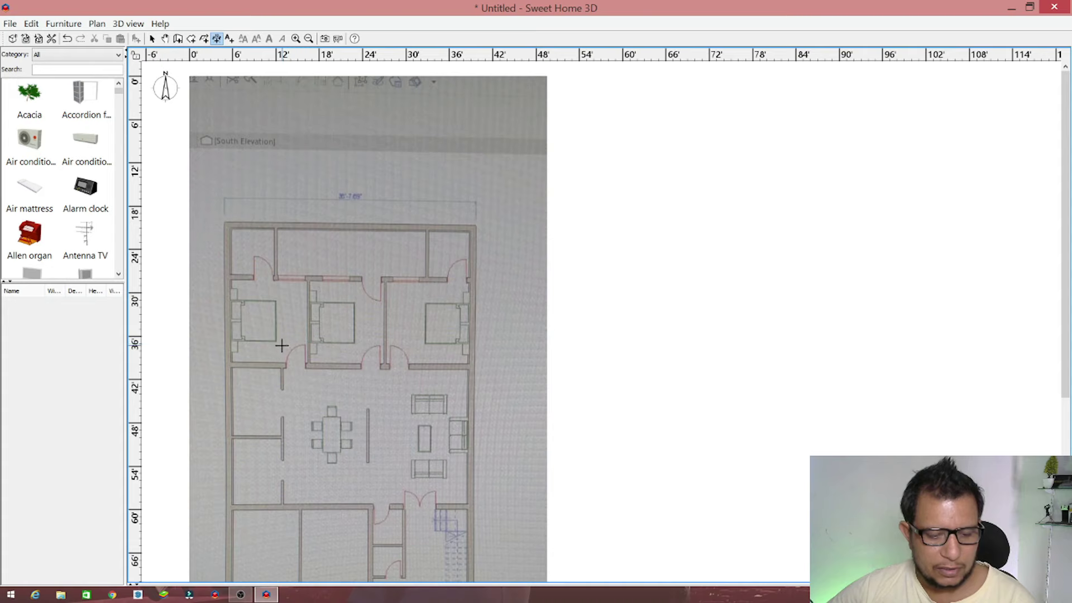
{"action": "scroll", "coordinate": [281, 359], "scroll_direction": "up", "scroll_amount": 1, "text": "ctrl"}
{"action": "scroll", "coordinate": [280, 360], "scroll_direction": "up", "scroll_amount": 3, "text": "ctrl"}
{"action": "scroll", "coordinate": [287, 347], "scroll_direction": "up", "scroll_amount": 1, "text": "ctrl"}
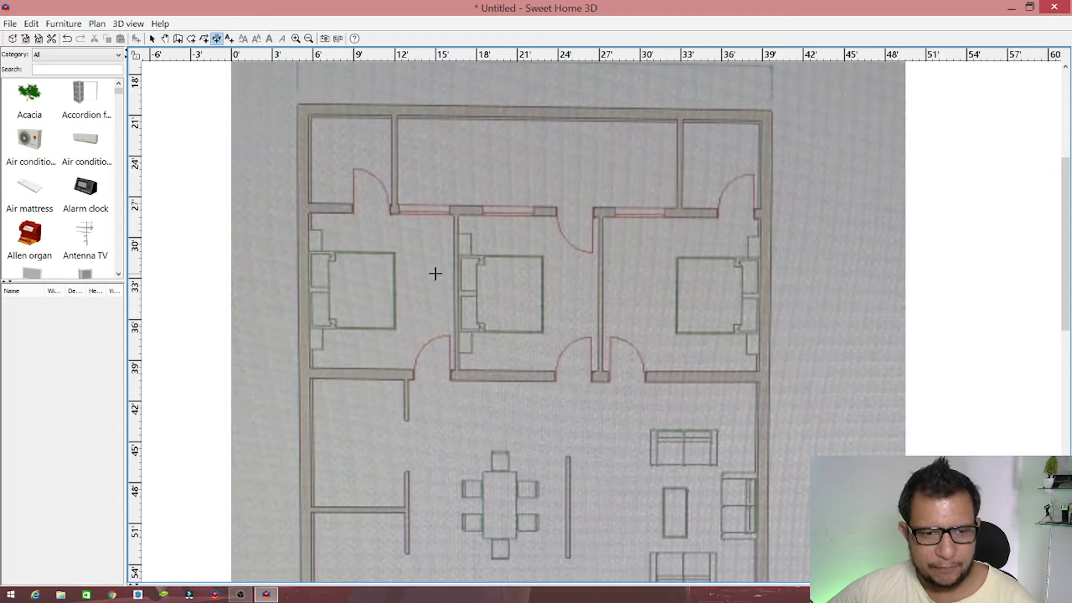
Drop a bedroom-top dimension and measure the middle bedroom's left wall from lower to upper corner
{"action": "left_click", "coordinate": [459, 214]}
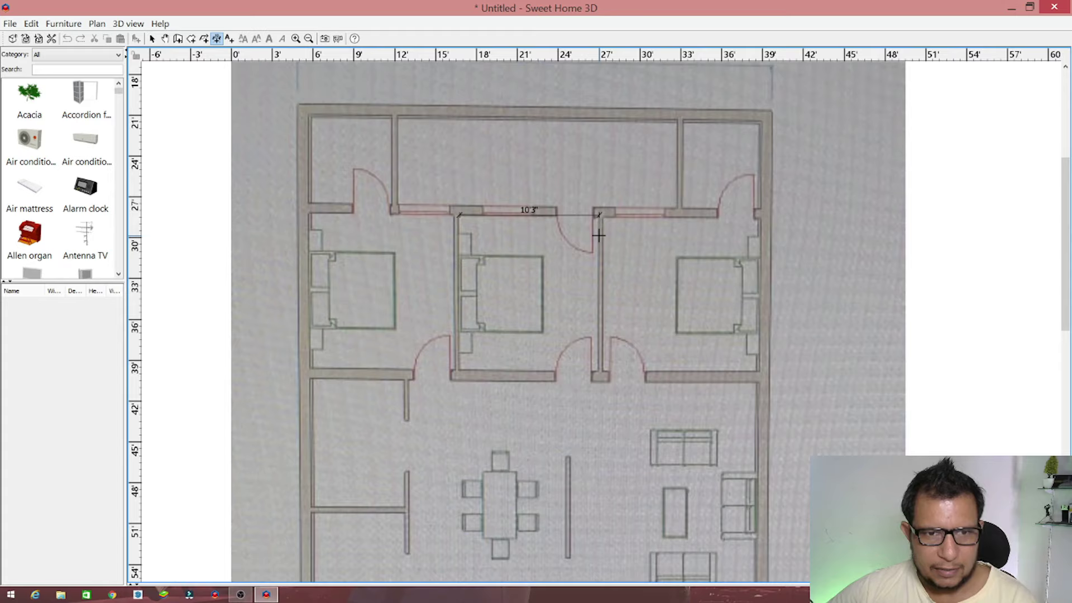
{"action": "key", "text": "Escape"}
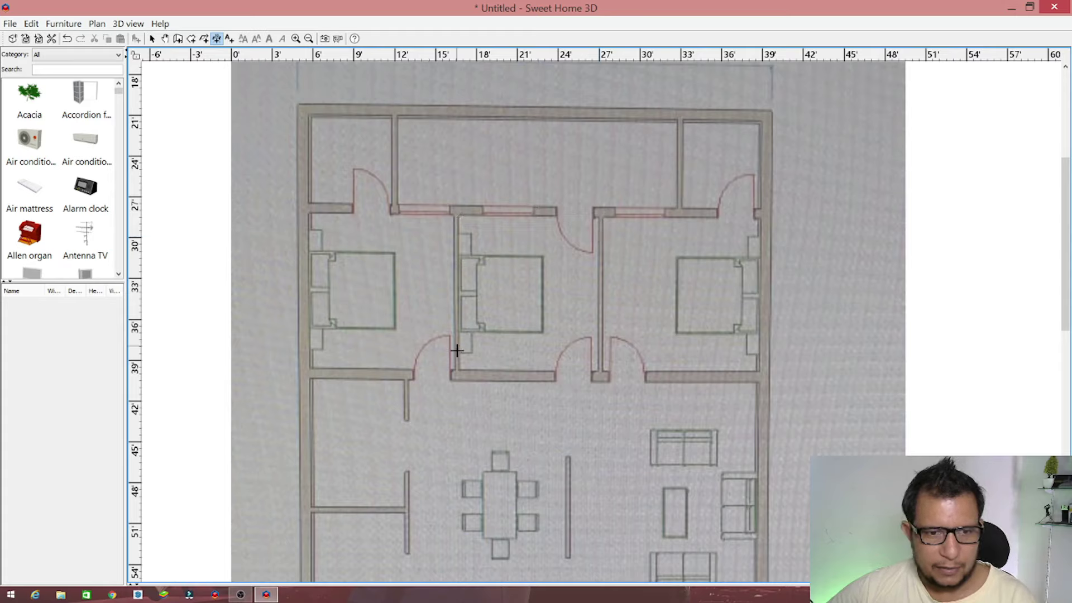
{"action": "left_click", "coordinate": [459, 371]}
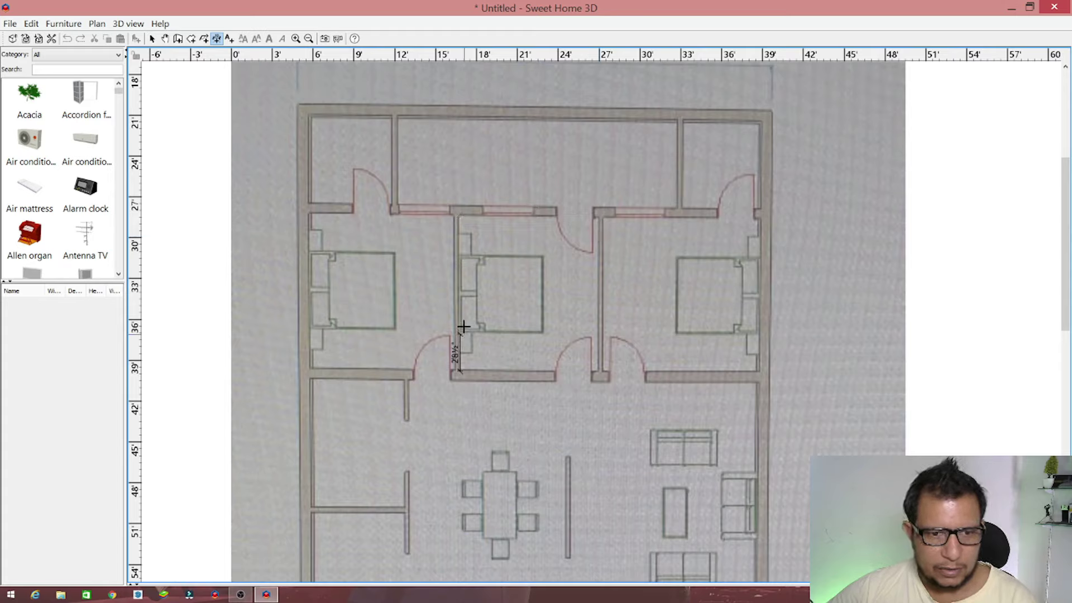
{"action": "double_click", "coordinate": [474, 213]}
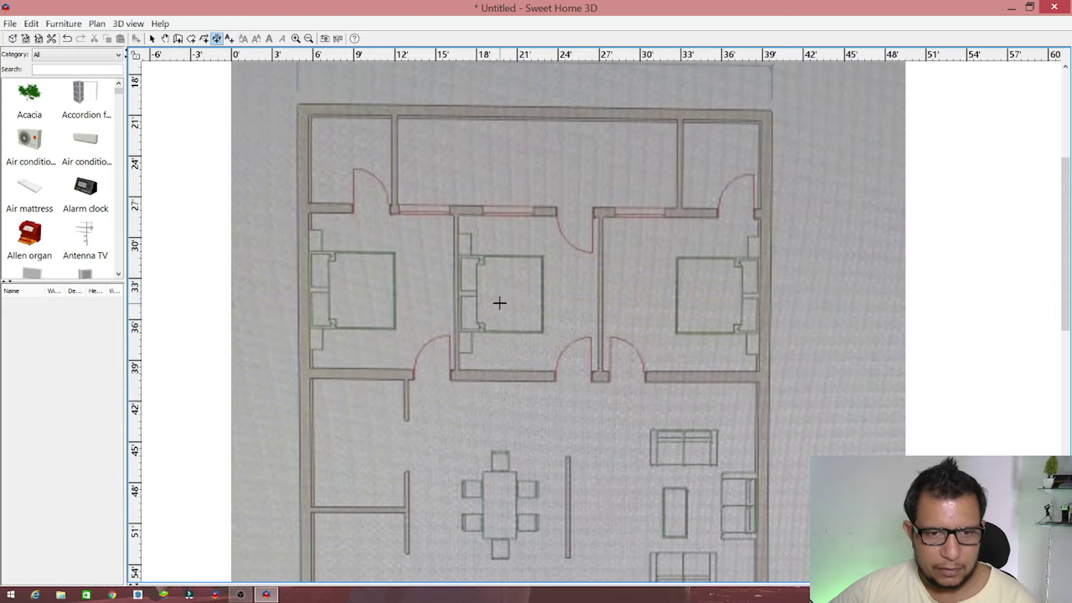
{"action": "scroll", "coordinate": [500, 303], "scroll_direction": "down", "scroll_amount": 2}
{"action": "scroll", "coordinate": [477, 303], "scroll_direction": "down", "scroll_amount": 1}
{"action": "scroll", "coordinate": [433, 292], "scroll_direction": "down", "scroll_amount": 2}
{"action": "scroll", "coordinate": [415, 297], "scroll_direction": "down", "scroll_amount": 3}
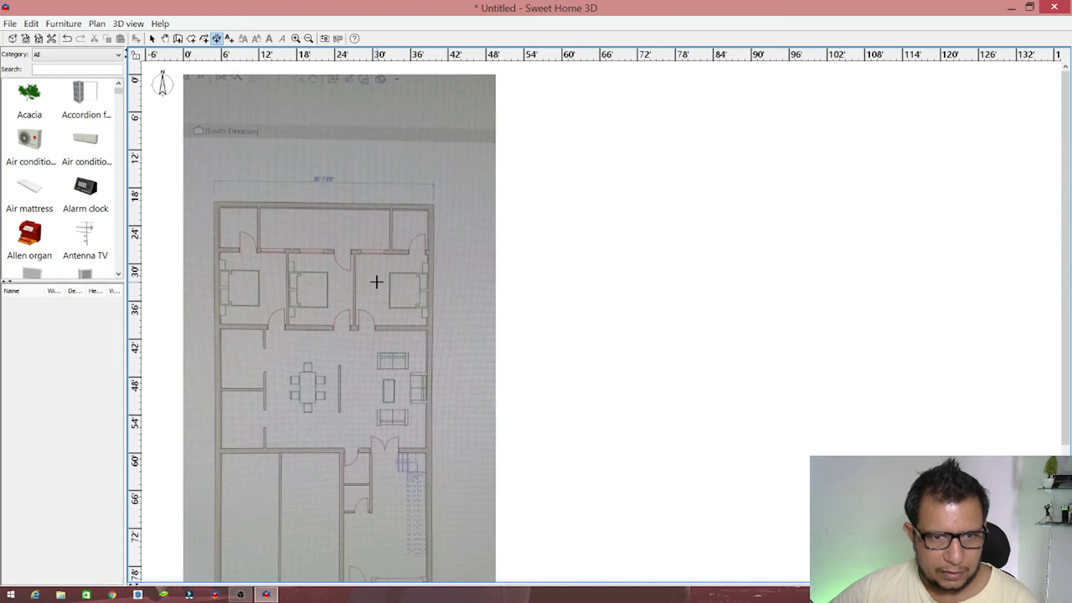
{"action": "scroll", "coordinate": [377, 282], "scroll_direction": "down", "scroll_amount": 2}
Draw and delete a trial 53'1" wall, then start a new wall right of the photo with numeric length entry
{"action": "scroll", "coordinate": [376, 280], "scroll_direction": "down", "scroll_amount": 1}
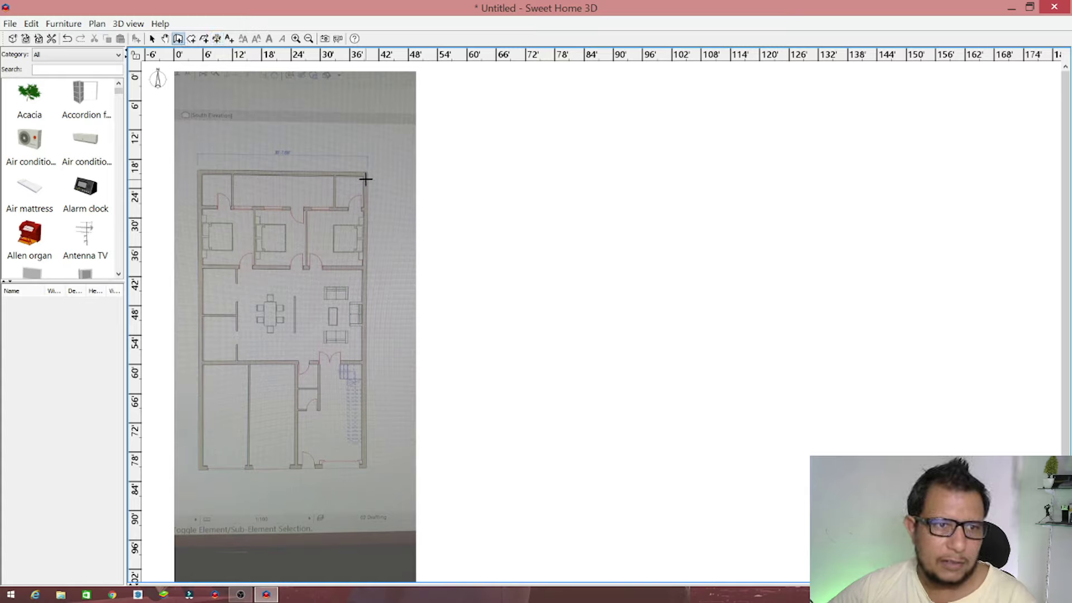
{"action": "left_click", "coordinate": [511, 182]}
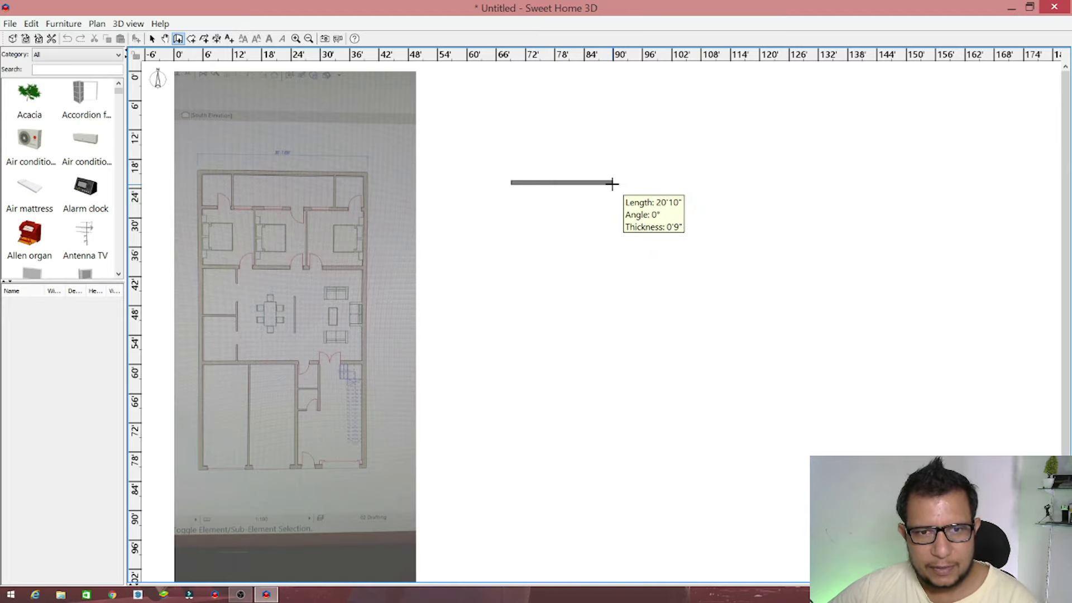
{"action": "left_click", "coordinate": [769, 183]}
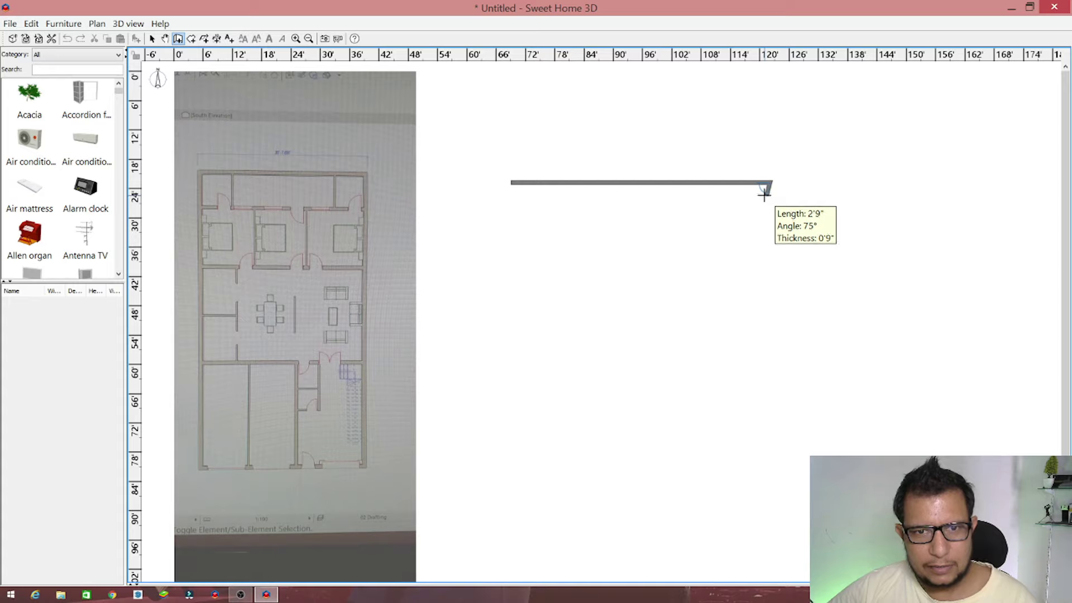
{"action": "double_click", "coordinate": [766, 193]}
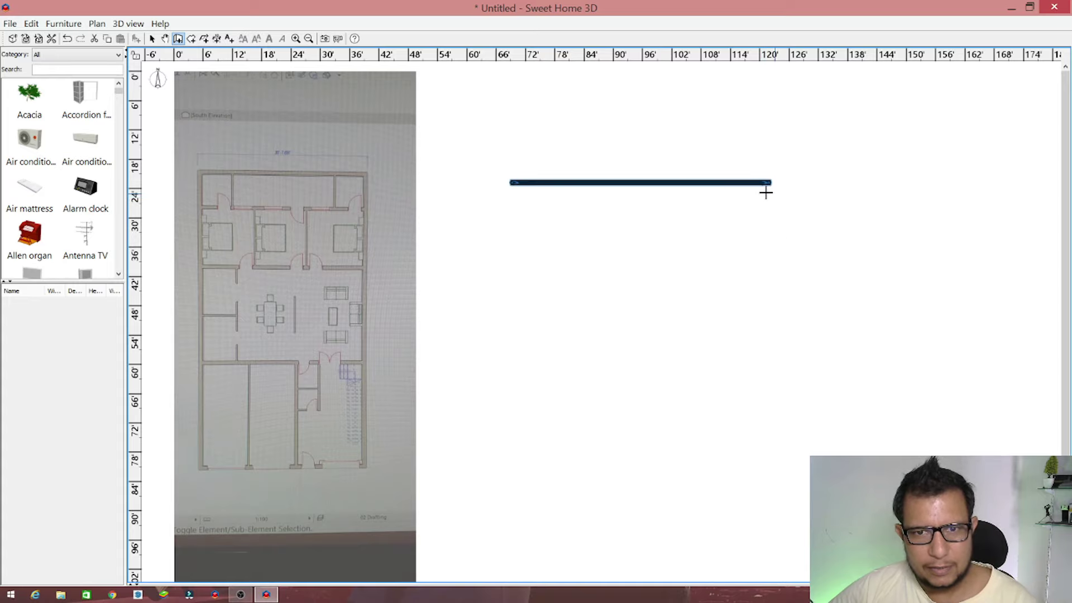
{"action": "key", "text": "Delete"}
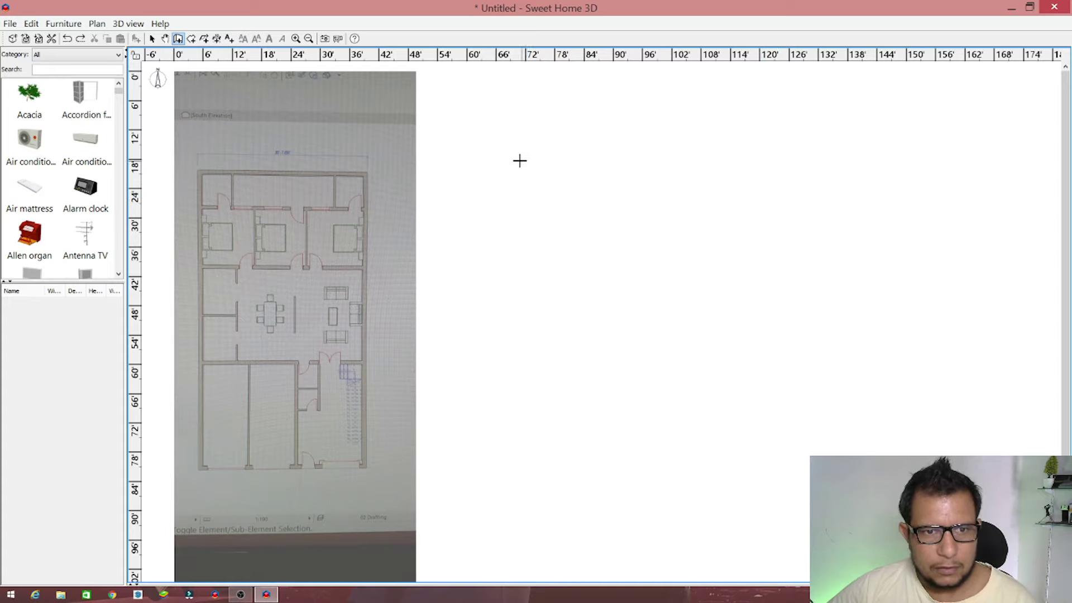
{"action": "left_click", "coordinate": [504, 167]}
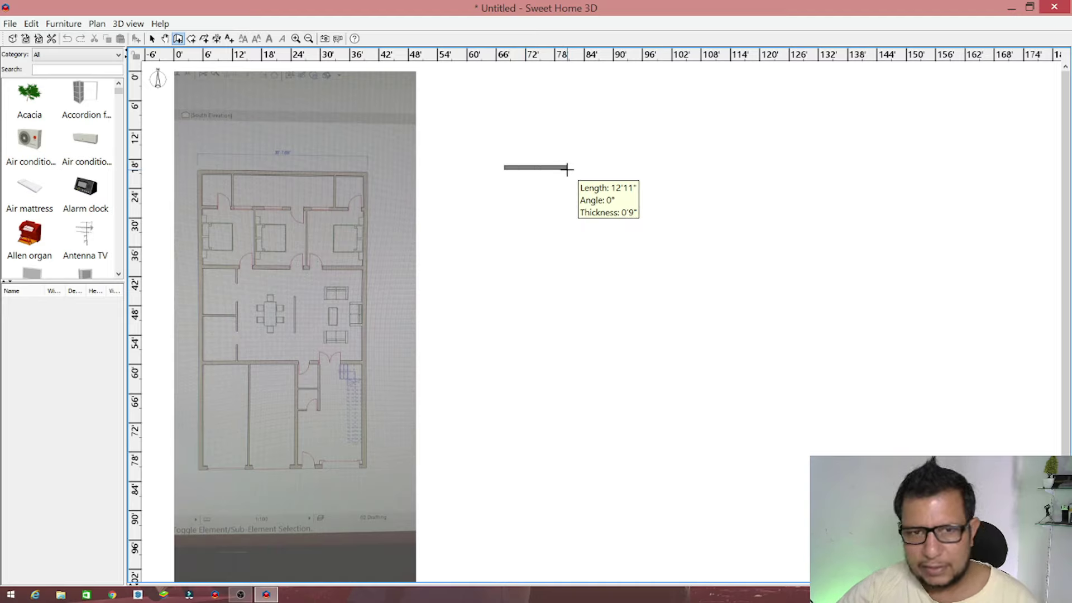
{"action": "key", "text": "Return"}
Draw the 35' top wall and 64' right wall, then the bottom and left walls back to the start corner
{"action": "type", "text": "3"}
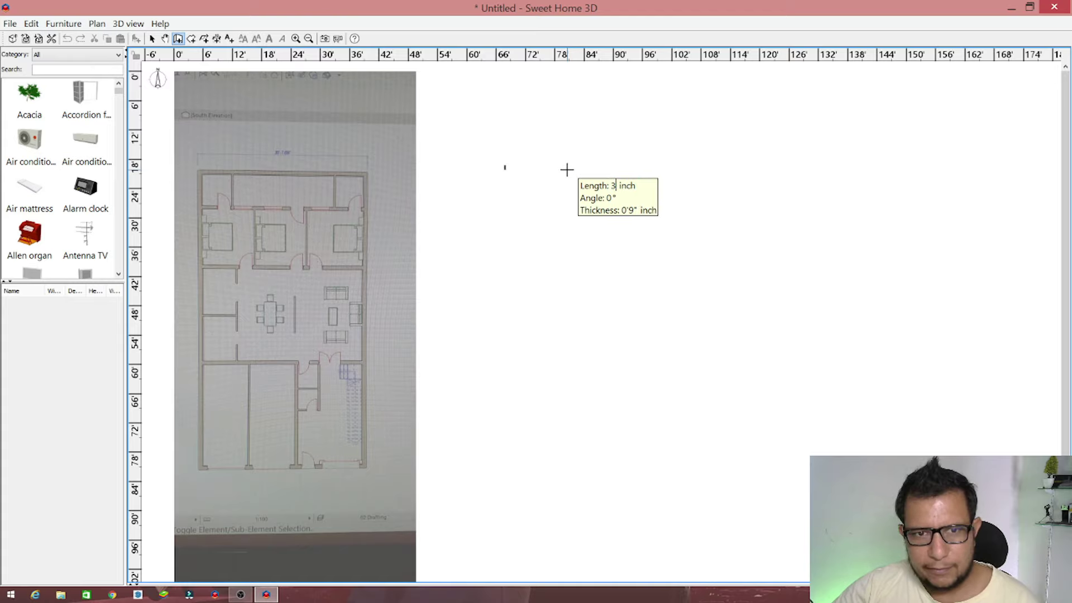
{"action": "type", "text": "5"}
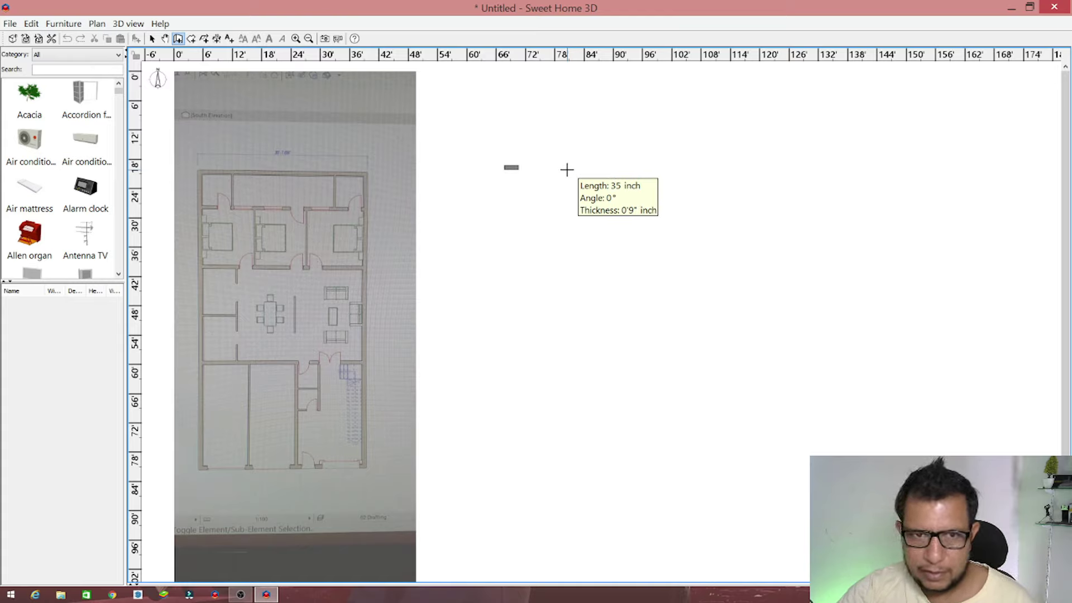
{"action": "type", "text": "'"}
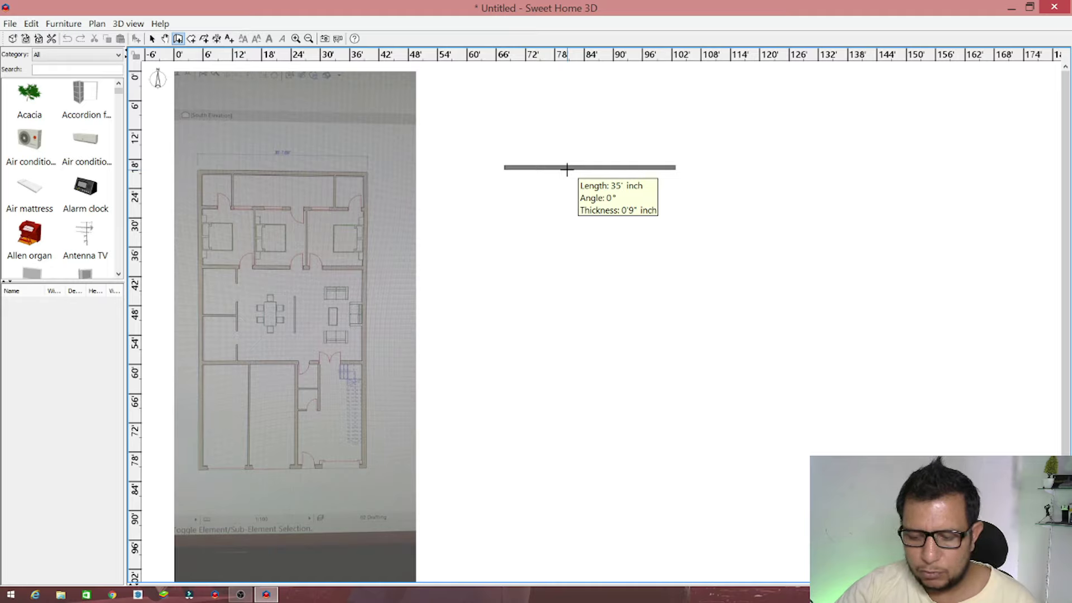
{"action": "key", "text": "Return"}
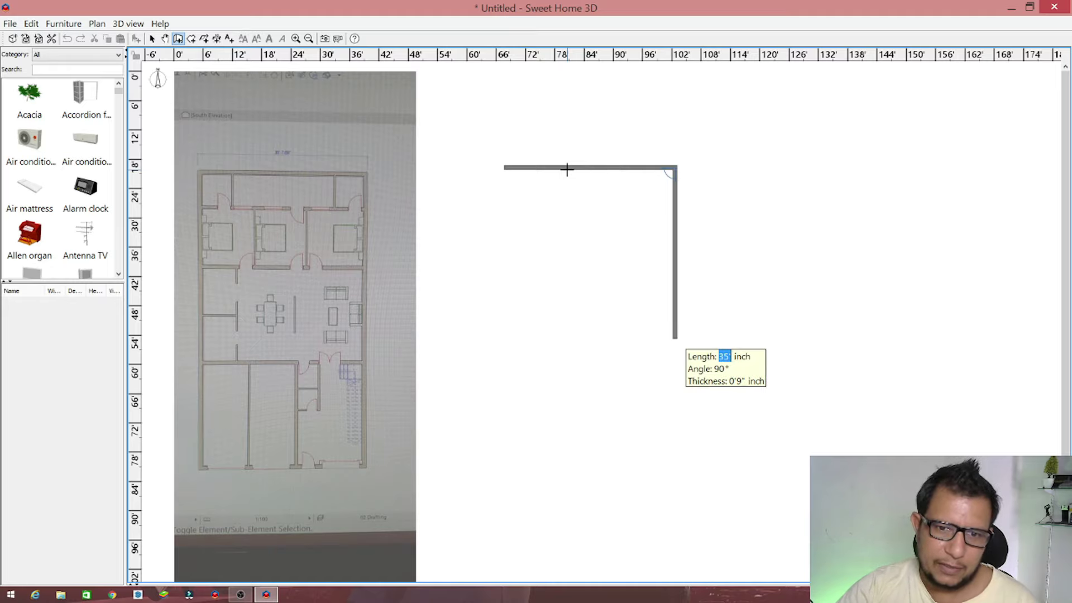
{"action": "key", "text": "Escape"}
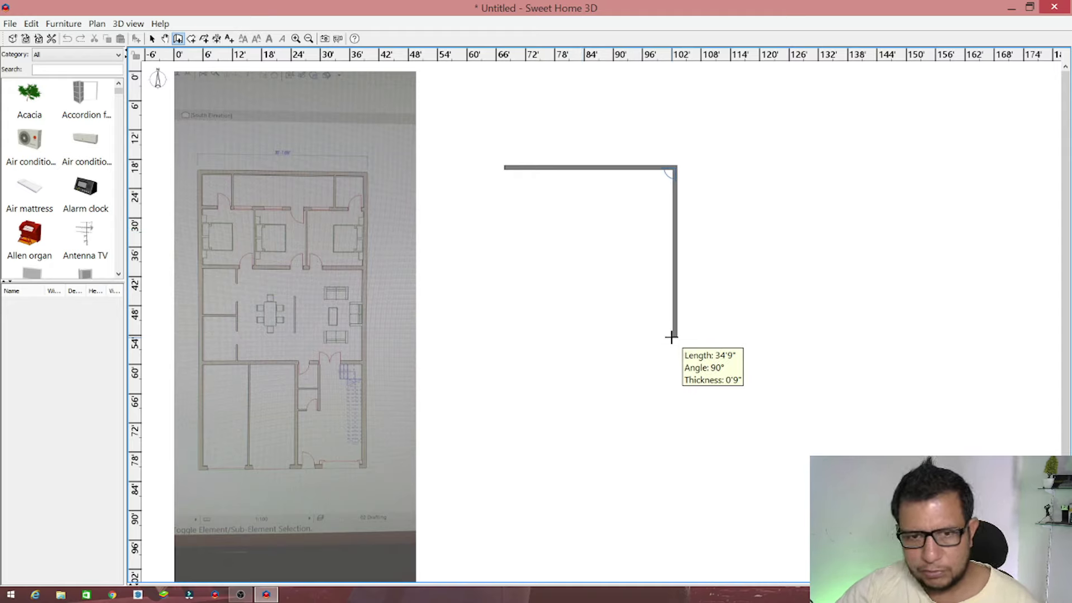
{"action": "key", "text": "Return"}
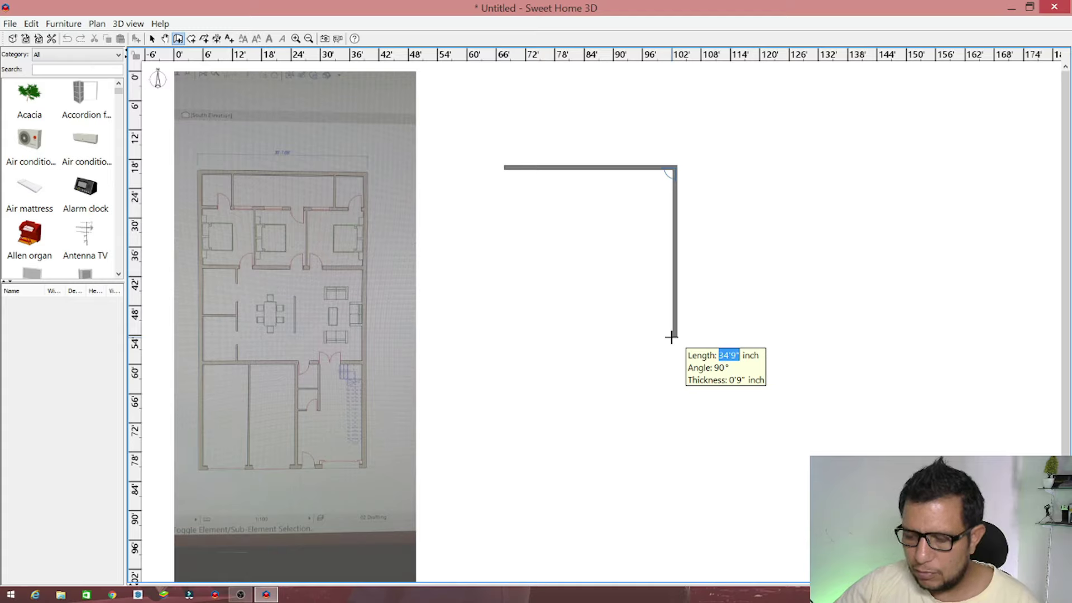
{"action": "type", "text": "64"}
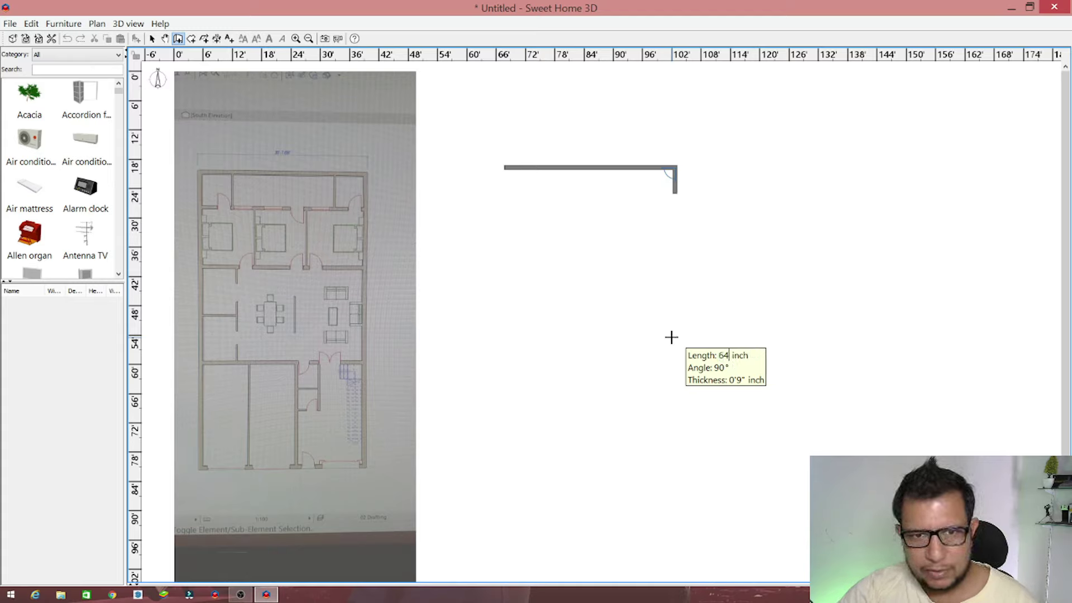
{"action": "type", "text": "'"}
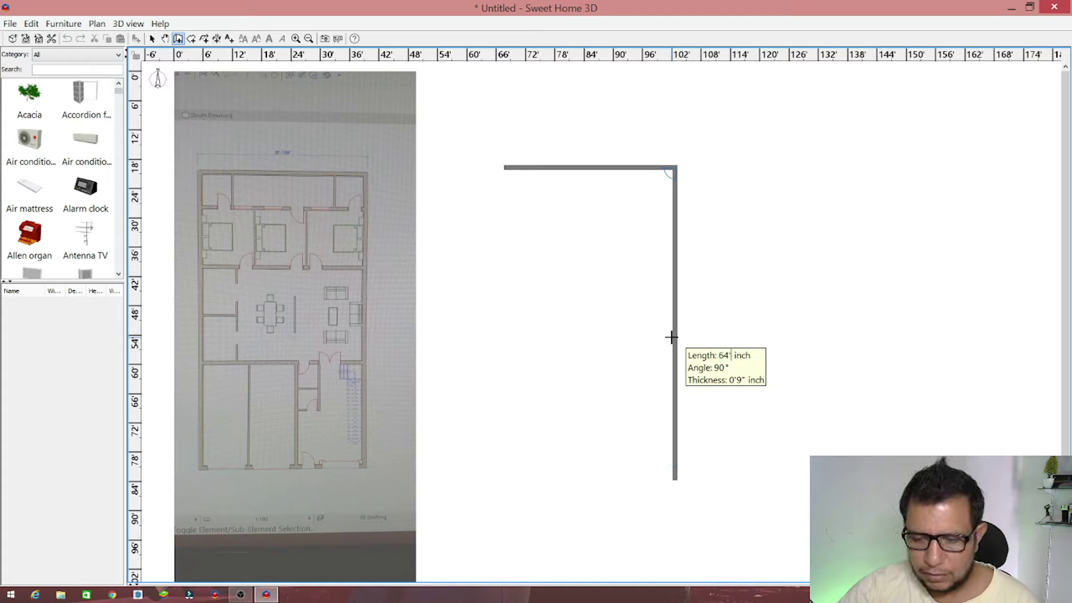
{"action": "key", "text": "Return"}
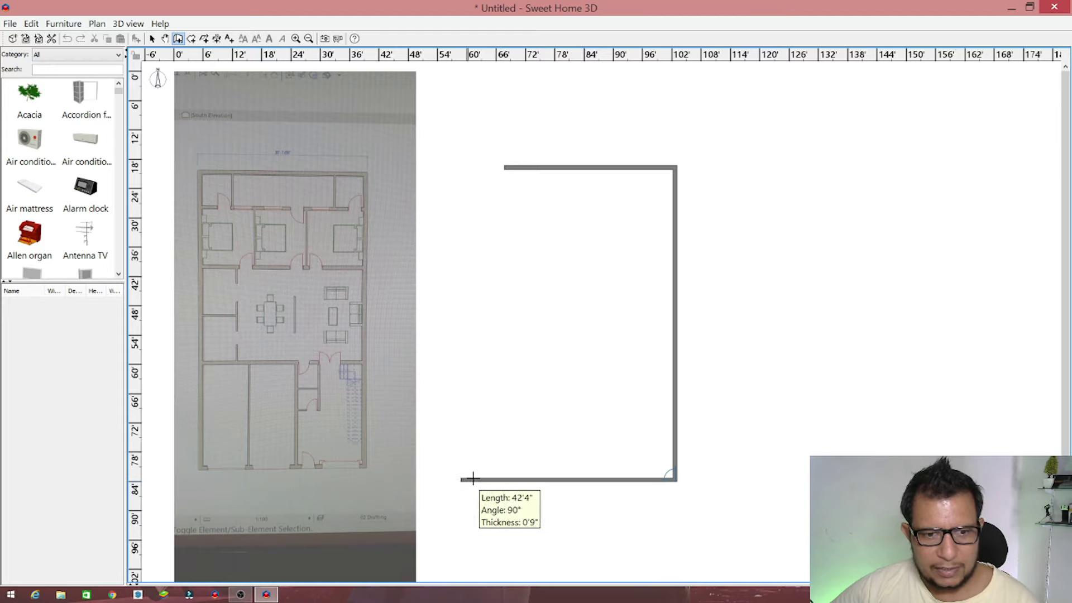
{"action": "left_click", "coordinate": [502, 478]}
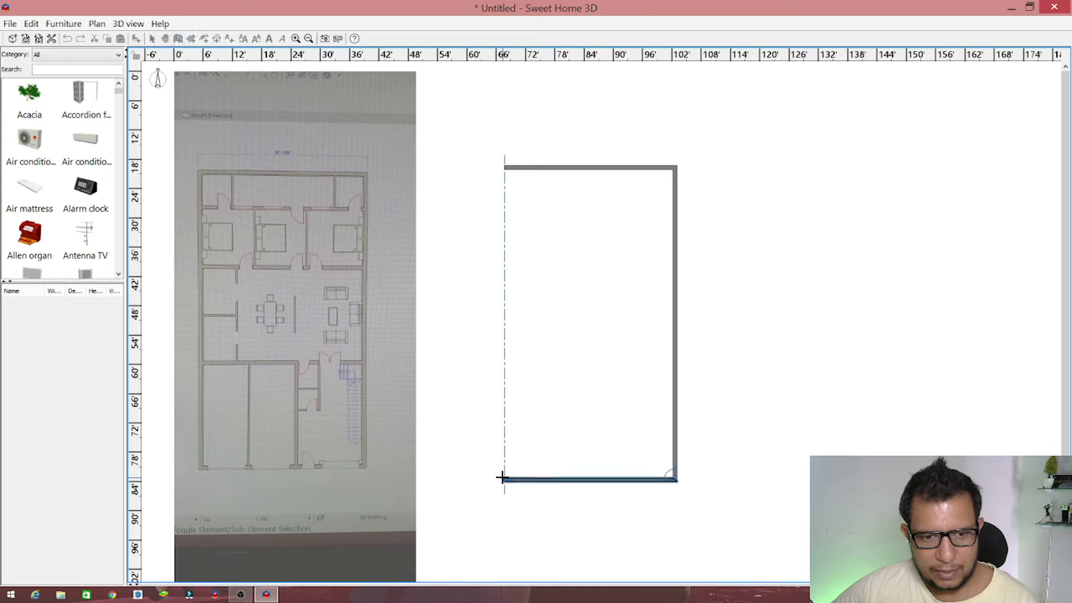
{"action": "double_click", "coordinate": [497, 166]}
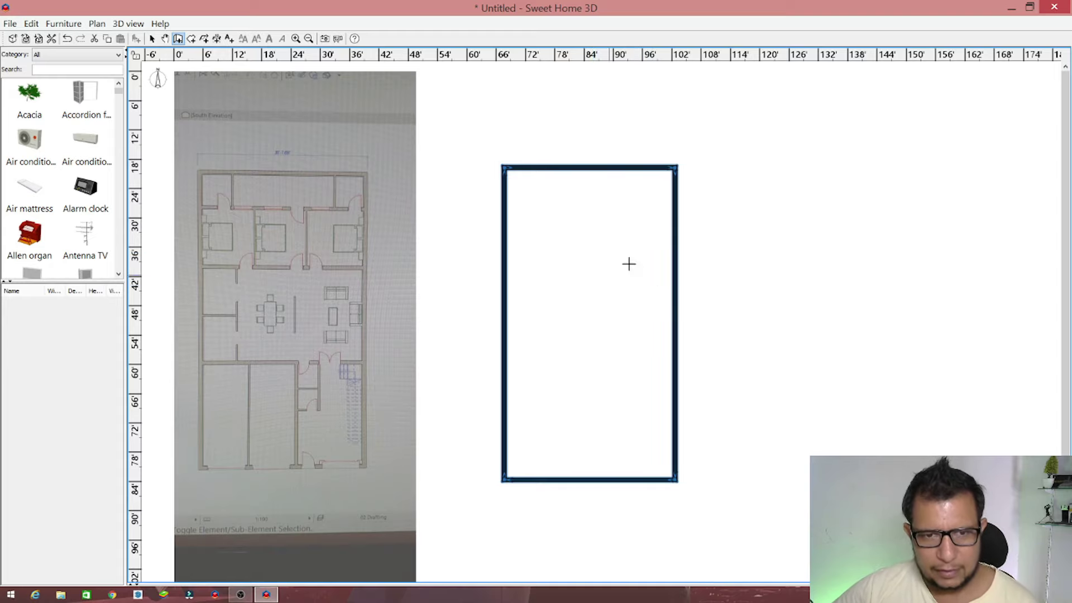
Switch to the dimension tool, clear the wall selection, and cancel a first dimension attempt
{"action": "scroll", "coordinate": [584, 251], "scroll_direction": "up", "scroll_amount": 2, "text": "ctrl"}
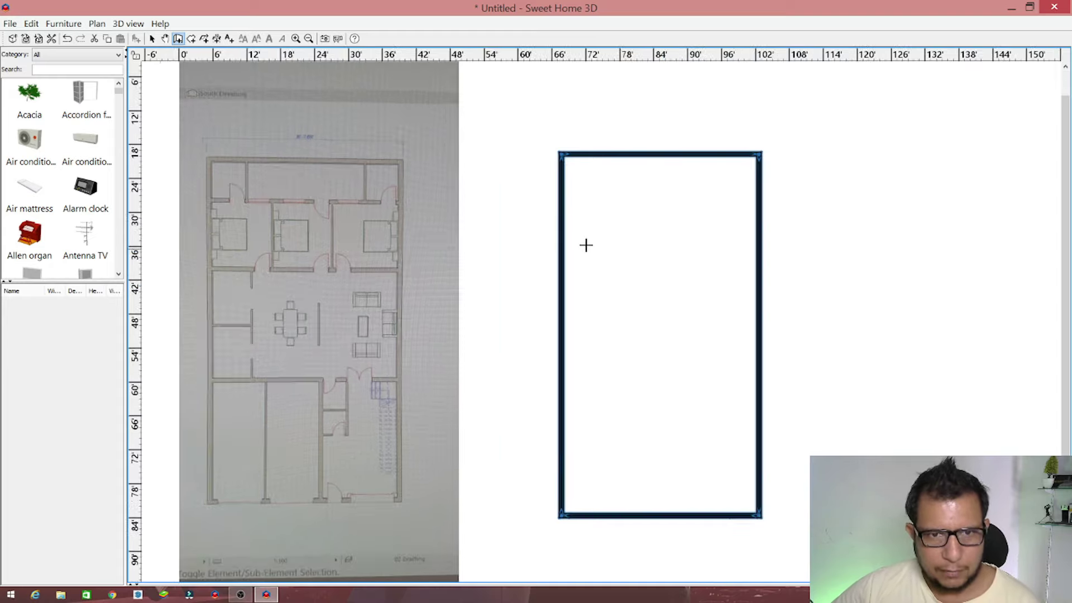
{"action": "scroll", "coordinate": [793, 180], "scroll_direction": "up", "scroll_amount": 1, "text": "ctrl"}
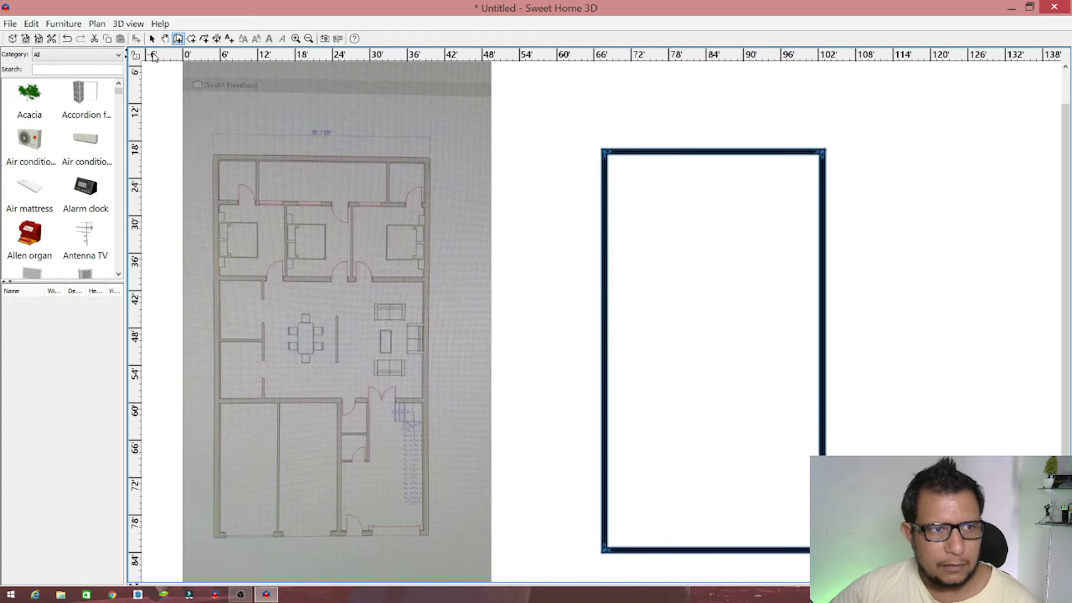
{"action": "left_click", "coordinate": [152, 39]}
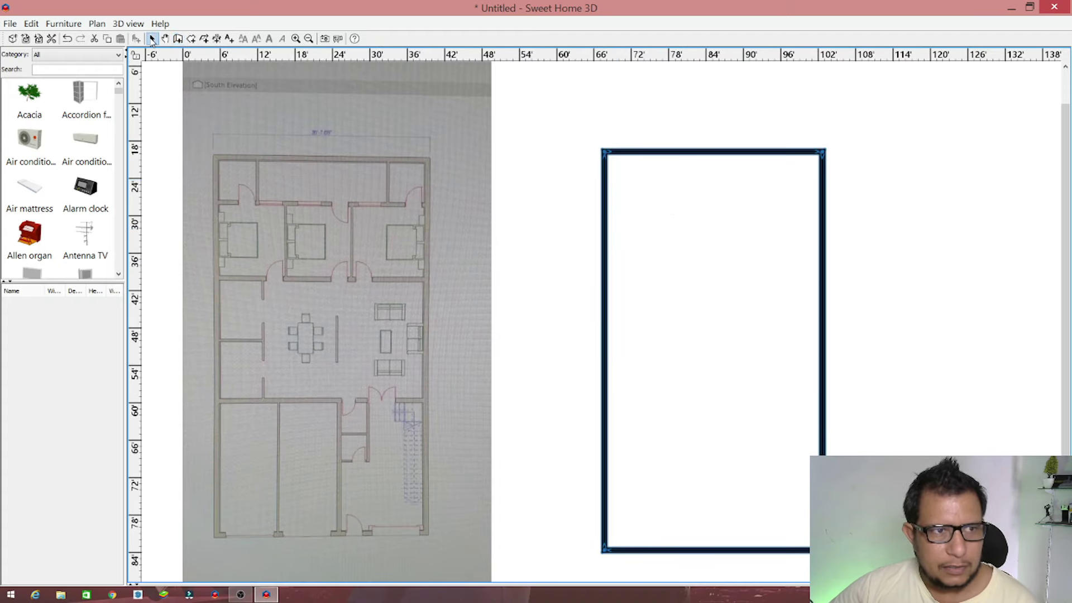
{"action": "left_click", "coordinate": [217, 39]}
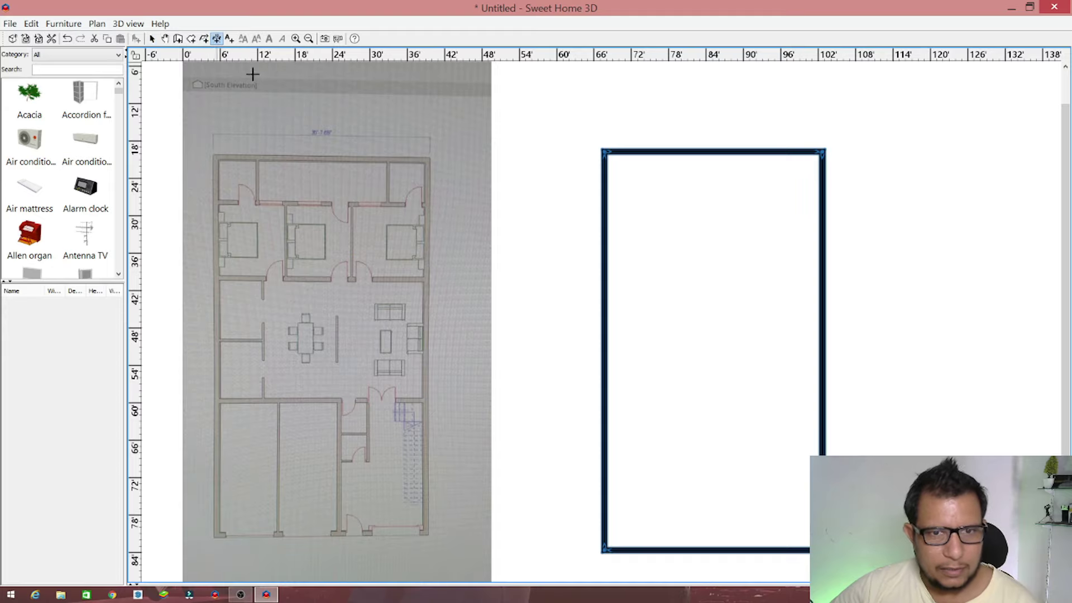
{"action": "scroll", "coordinate": [809, 180], "scroll_direction": "up", "scroll_amount": 1}
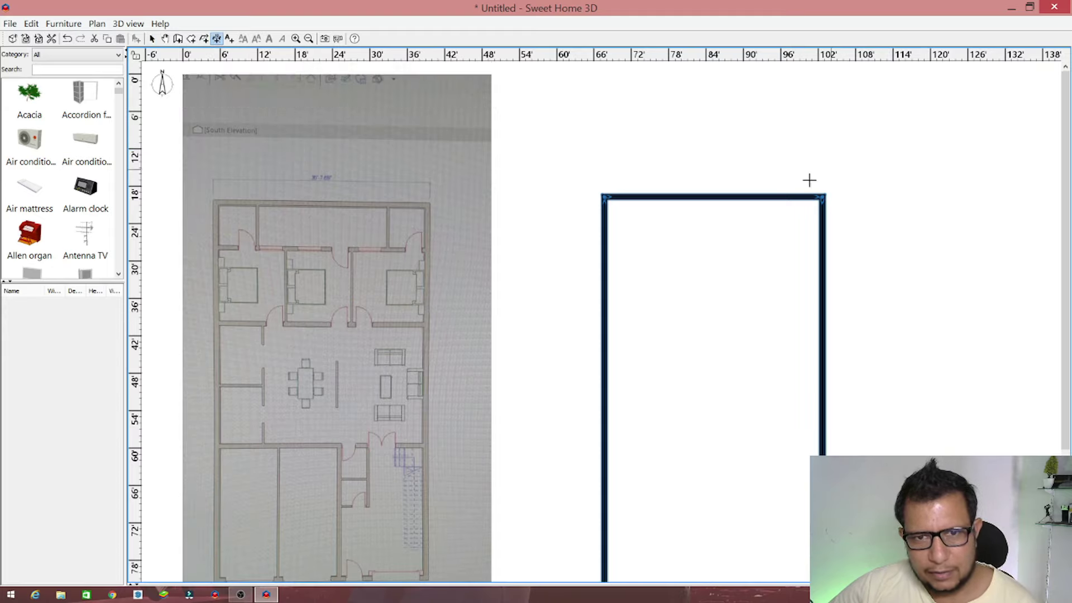
{"action": "left_click", "coordinate": [642, 174]}
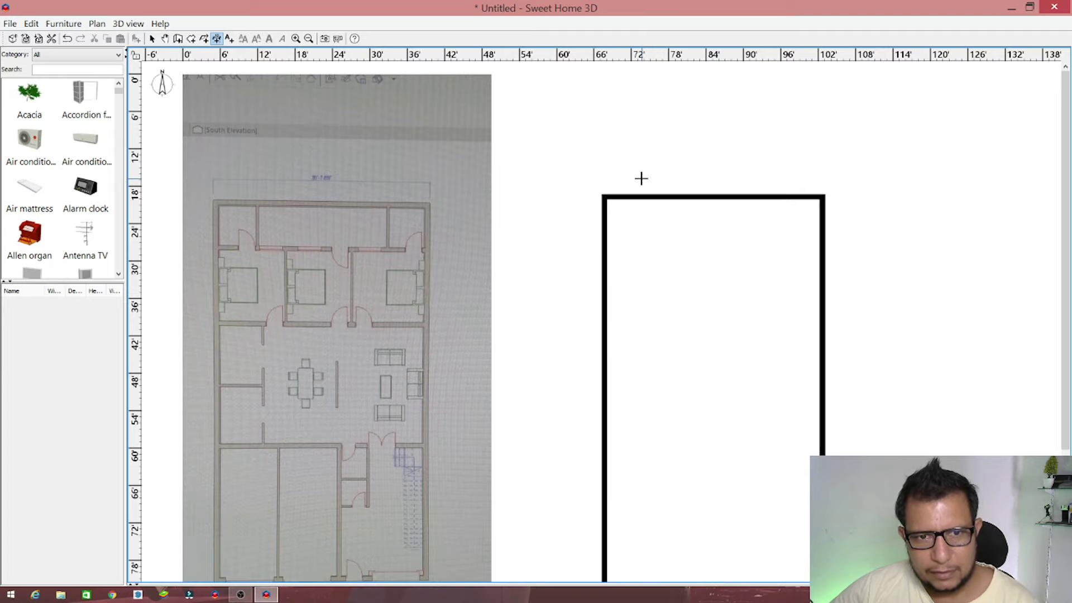
{"action": "left_click", "coordinate": [603, 194]}
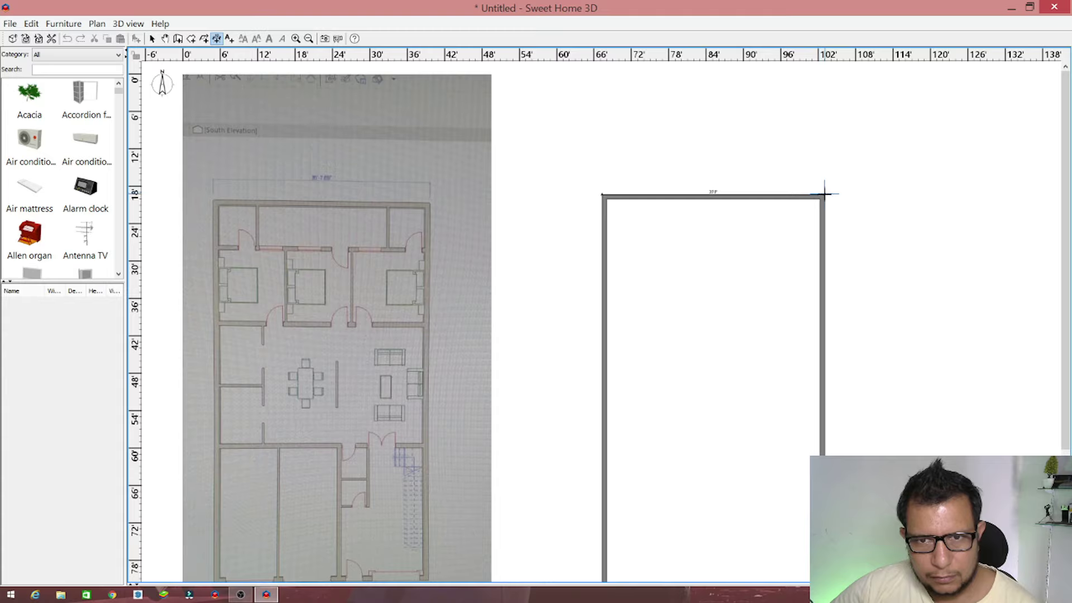
{"action": "key", "text": "Escape"}
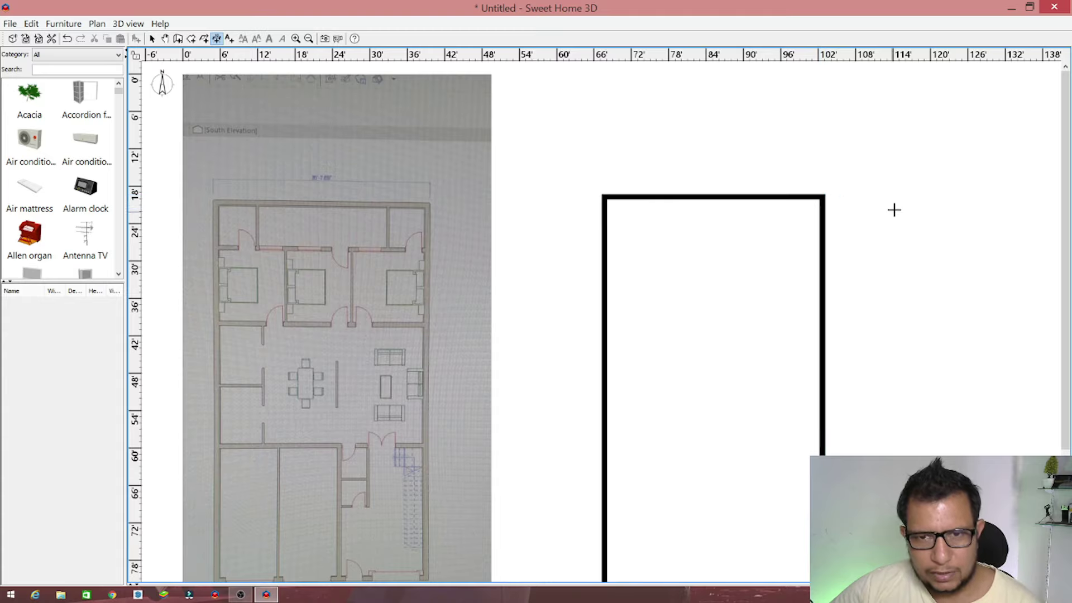
Dimension the top wall corner to corner, placing the 35'8½" line above it
{"action": "scroll", "coordinate": [960, 214], "scroll_direction": "up", "scroll_amount": 2}
{"action": "scroll", "coordinate": [988, 213], "scroll_direction": "up", "scroll_amount": 1}
{"action": "scroll", "coordinate": [988, 214], "scroll_direction": "up", "scroll_amount": 1}
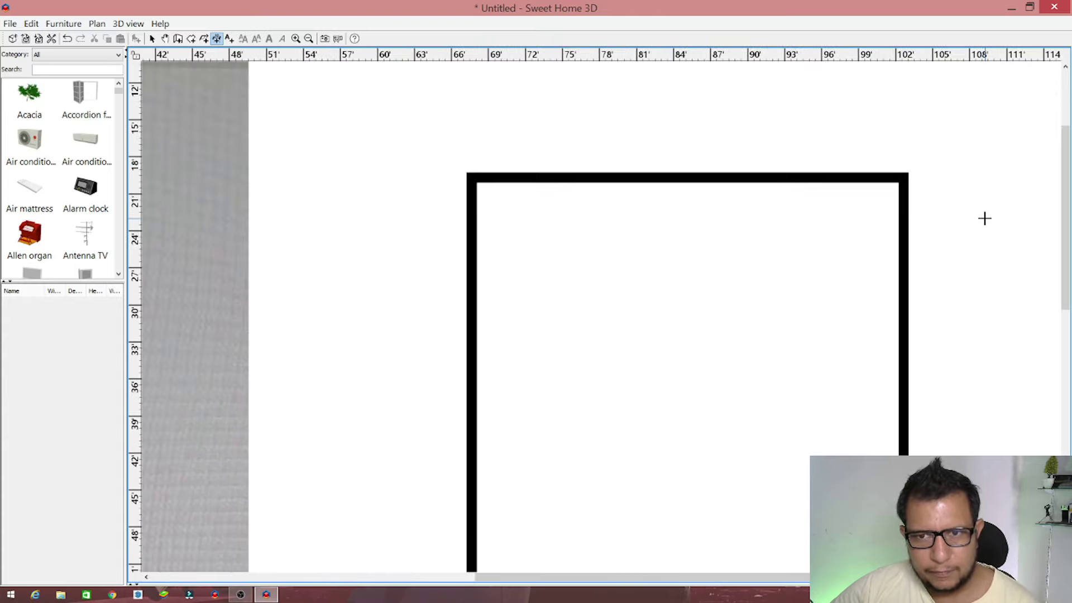
{"action": "scroll", "coordinate": [989, 213], "scroll_direction": "up", "scroll_amount": 1}
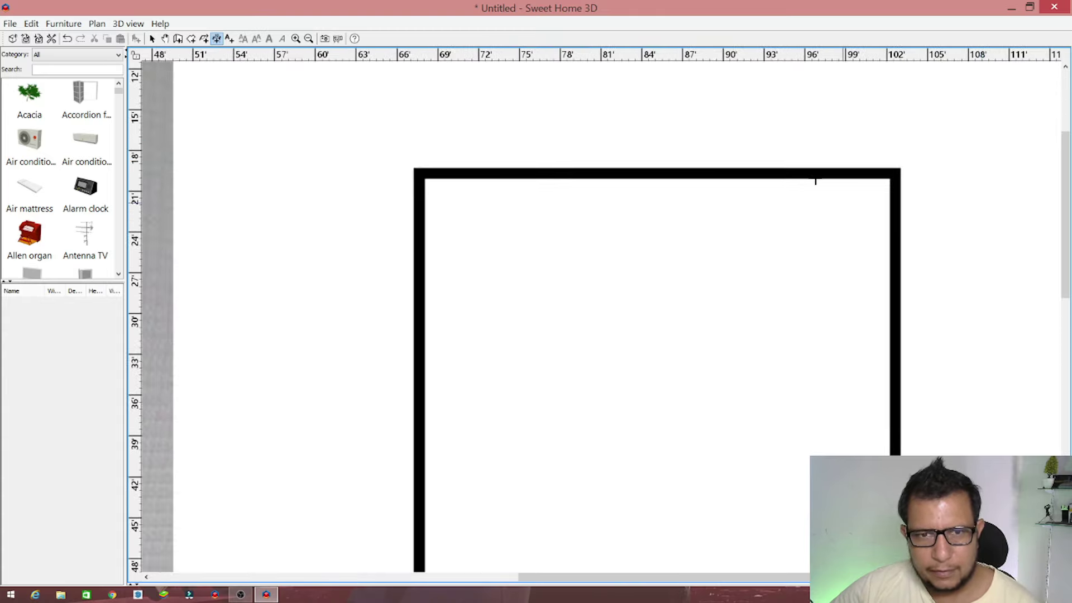
{"action": "left_click", "coordinate": [414, 166]}
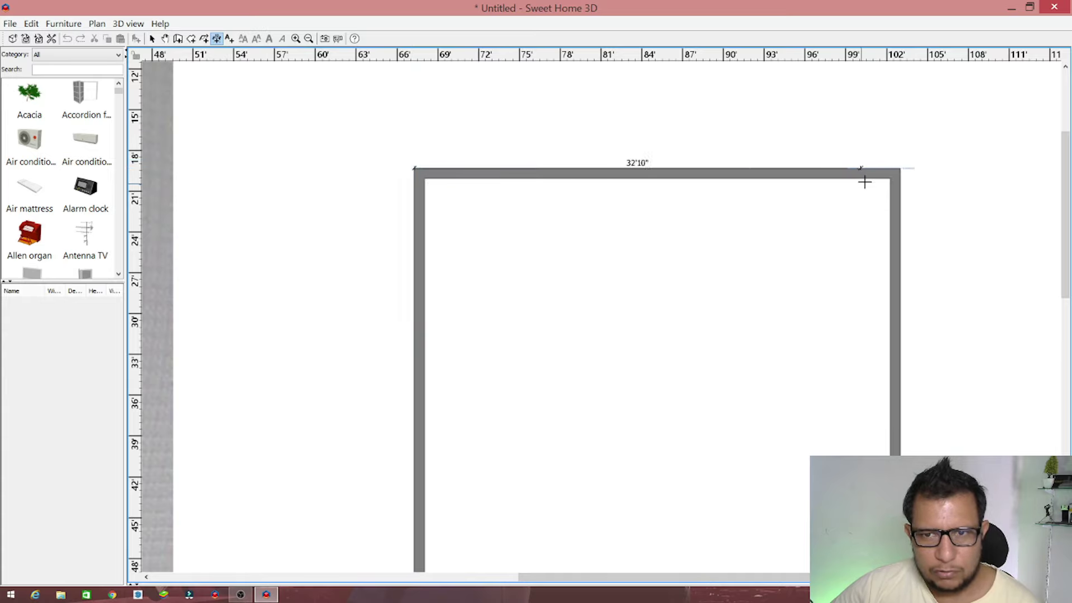
{"action": "left_click", "coordinate": [899, 169]}
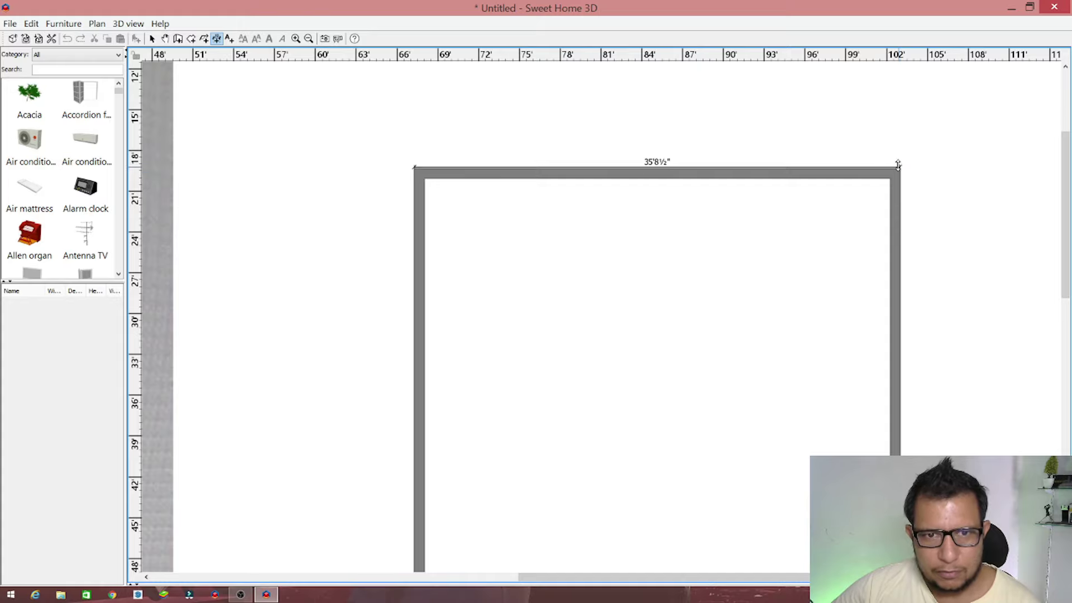
{"action": "left_click", "coordinate": [897, 129]}
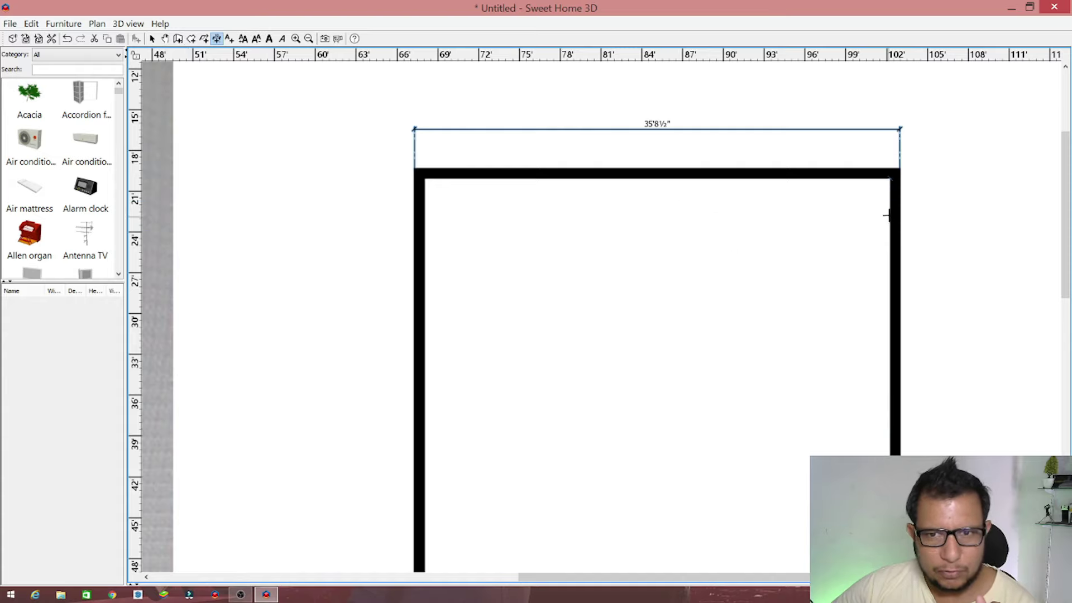
Add a short 0'8" mark, then shift the right wall slightly left by dragging and arrow-key nudges
{"action": "left_click", "coordinate": [887, 207]}
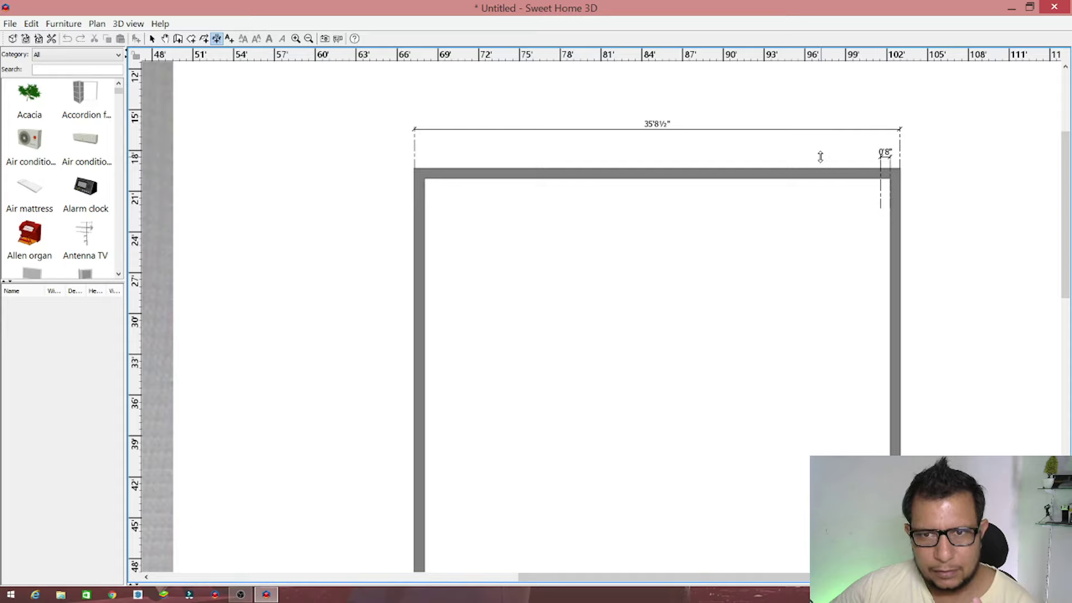
{"action": "double_click", "coordinate": [828, 251]}
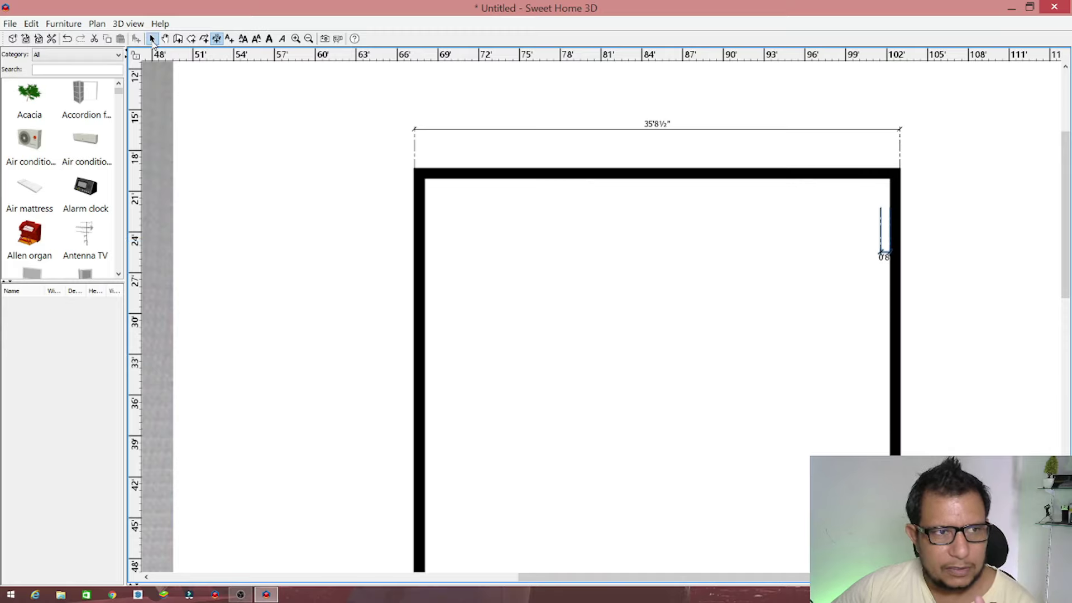
{"action": "left_click", "coordinate": [152, 39]}
{"action": "left_click", "coordinate": [897, 306]}
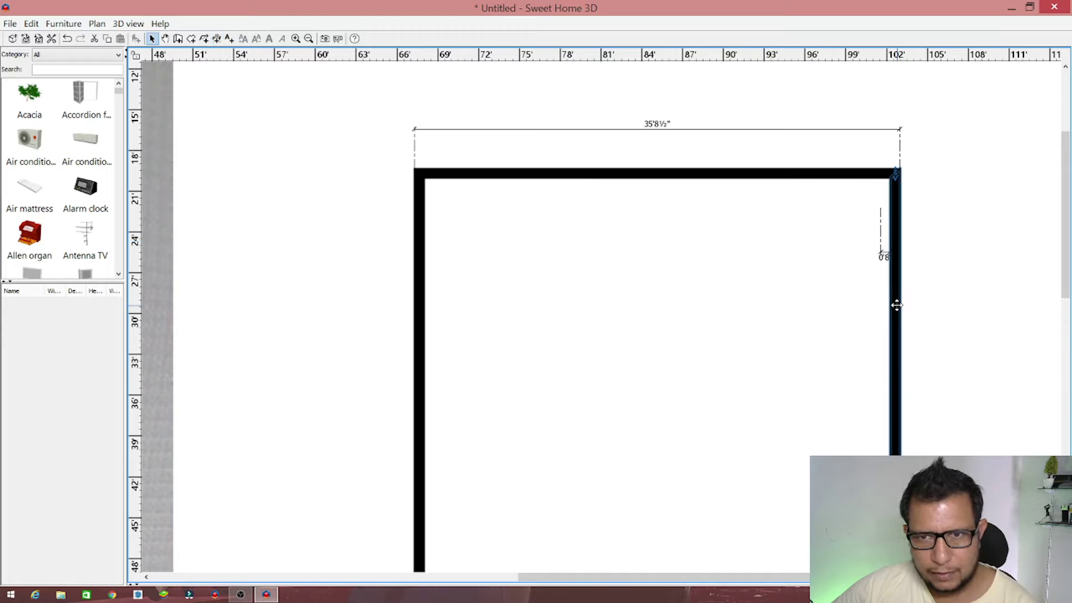
{"action": "left_click_drag", "start_coordinate": [896, 306], "coordinate": [896, 305]}
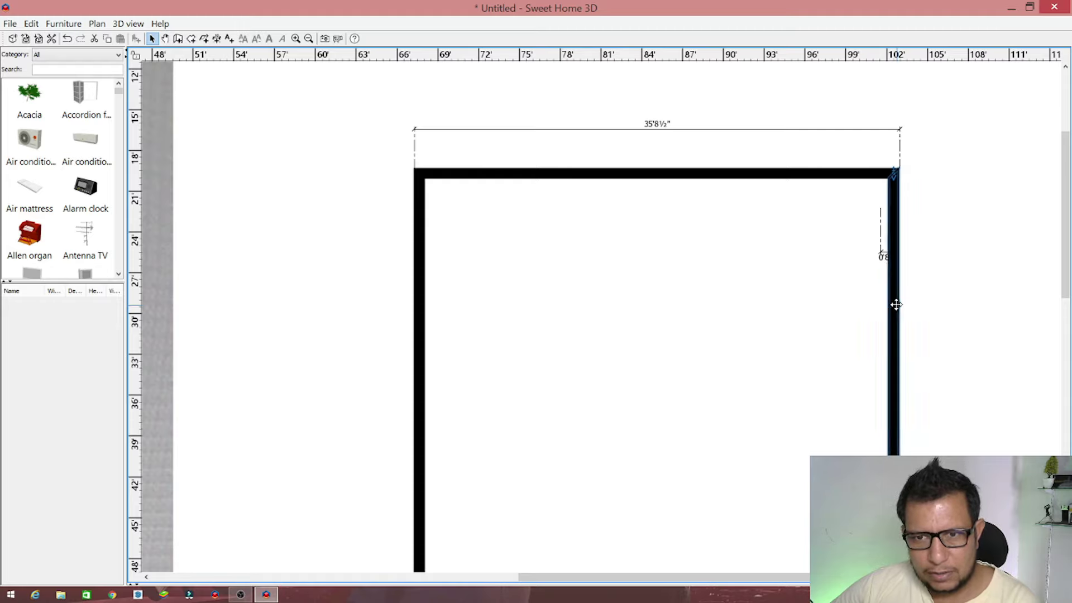
{"action": "key", "text": "Left"}
{"action": "key", "text": "Left"}
{"action": "key", "text": "Left"}
{"action": "key", "text": "Left"}
{"action": "key", "text": "Left"}
{"action": "key", "text": "Left"}
{"action": "key", "text": "Left"}
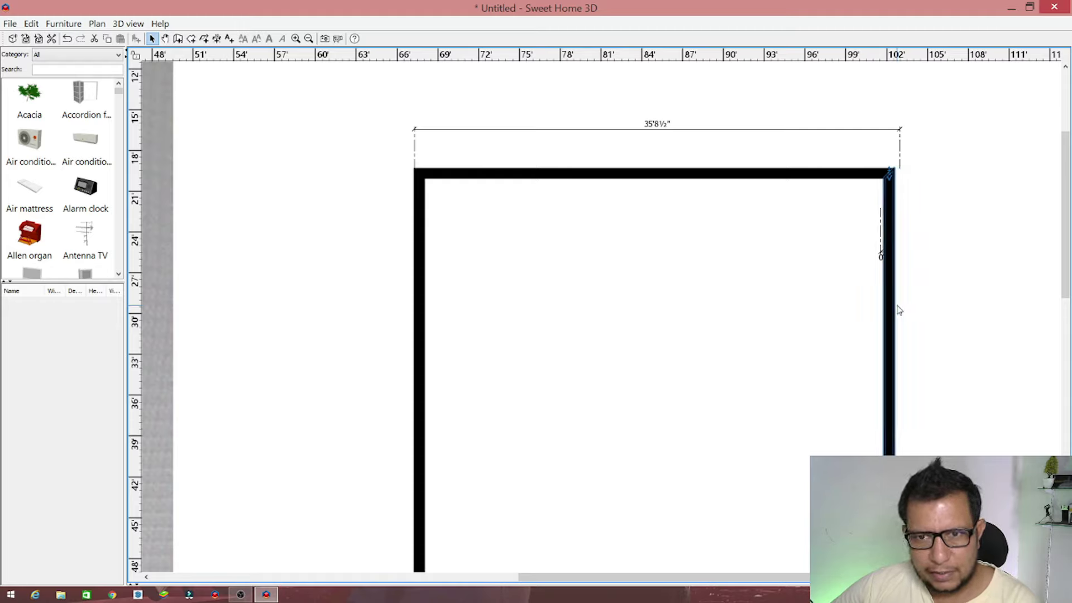
{"action": "key", "text": "Left"}
{"action": "key", "text": "Left"}
{"action": "key", "text": "Left"}
{"action": "key", "text": "Left"}
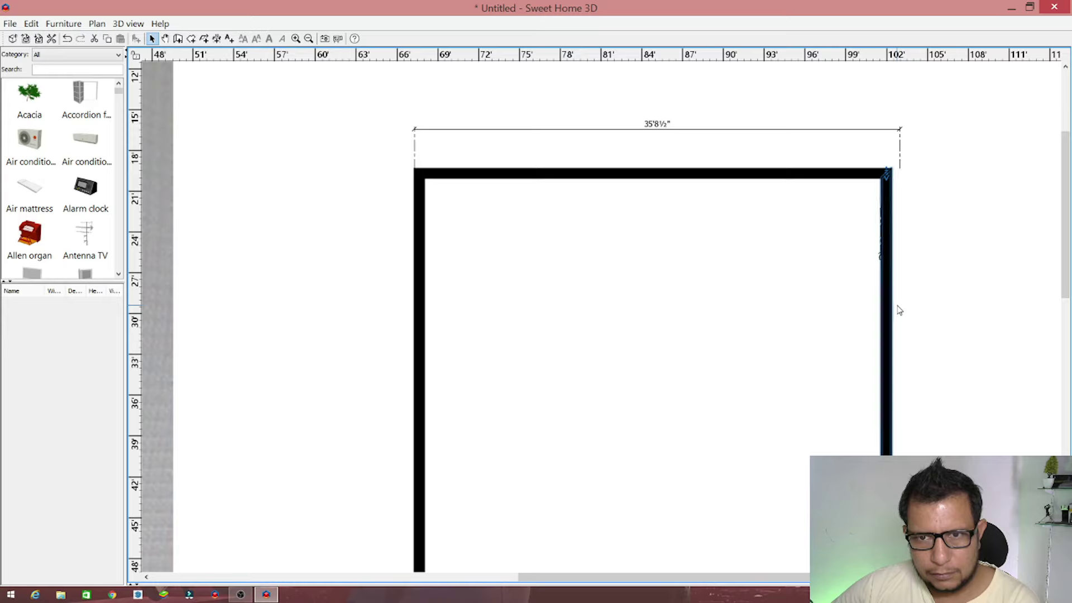
{"action": "left_click", "coordinate": [940, 278]}
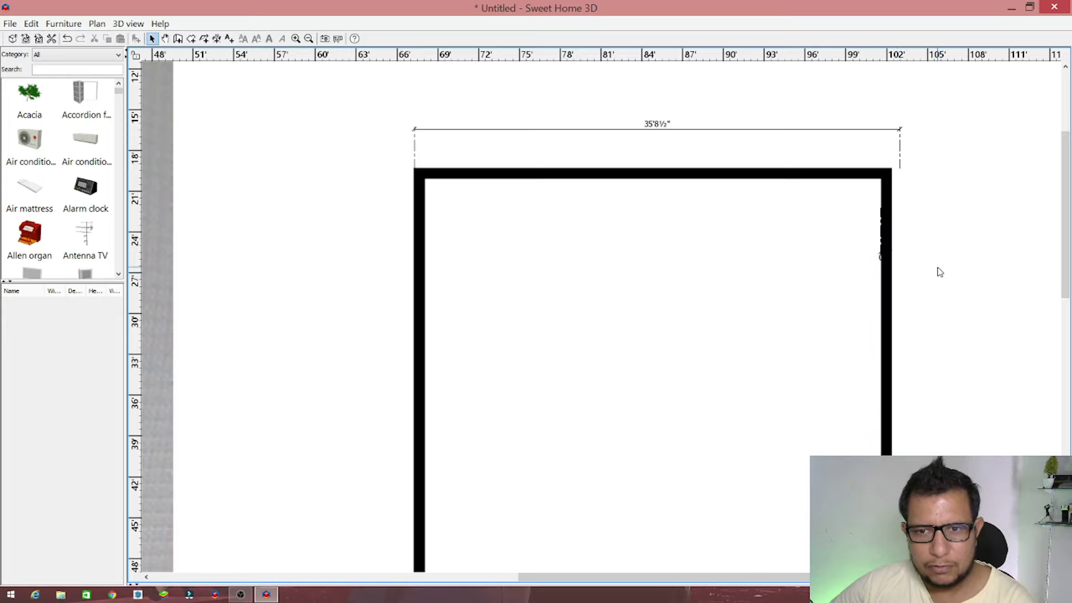
Delete the stray 0'8" mark and the 35'8½" dimension line
{"action": "left_click", "coordinate": [883, 227]}
{"action": "key", "text": "Delete"}
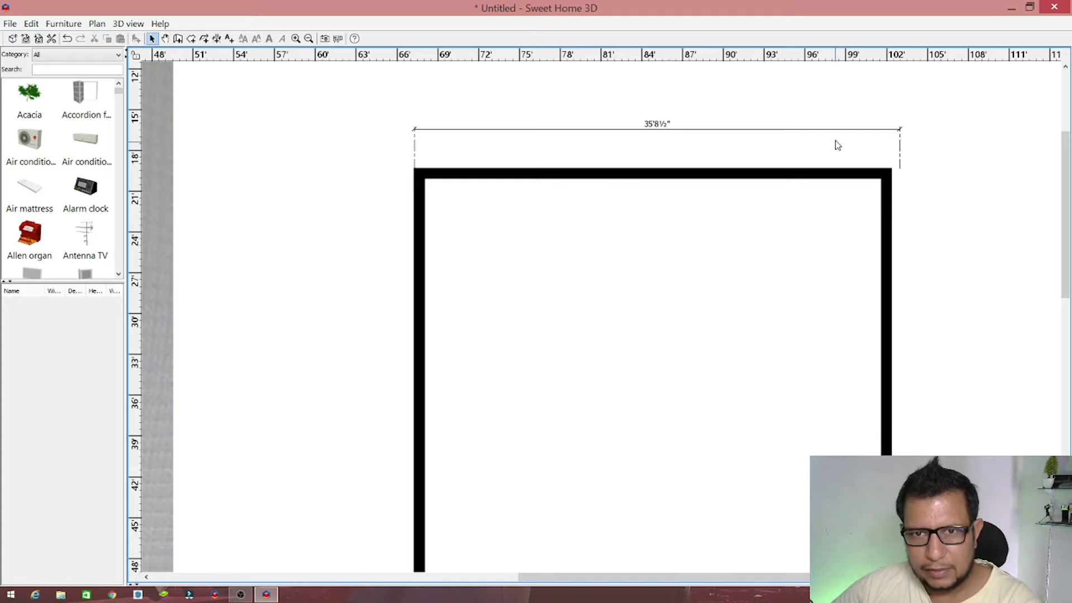
{"action": "left_click", "coordinate": [836, 134]}
{"action": "key", "text": "Delete"}
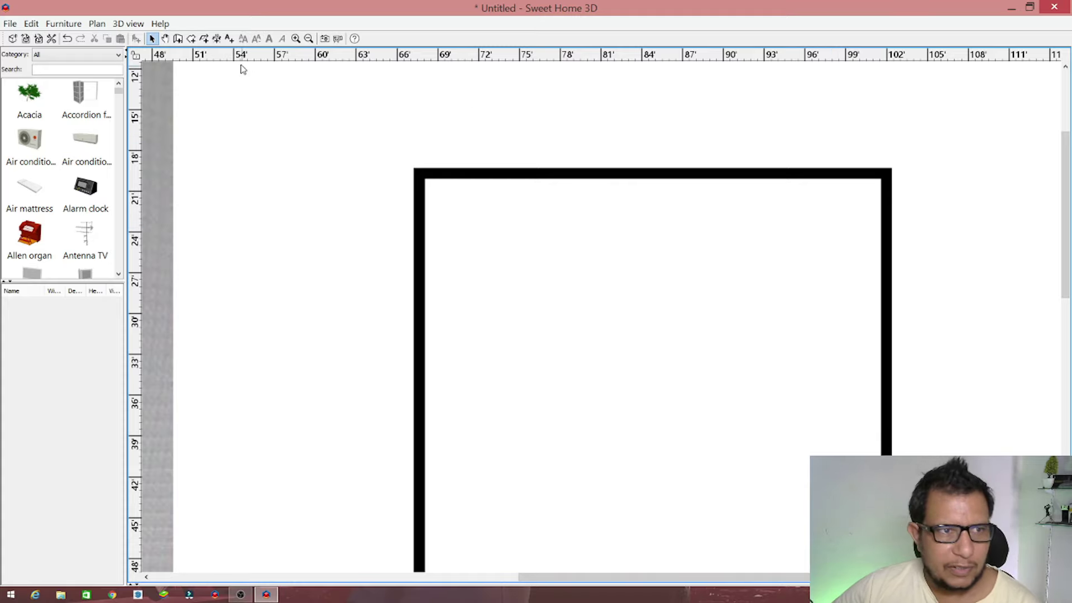
Draw a 35' dimension across the top wall, placed just above it
{"action": "left_click", "coordinate": [216, 38]}
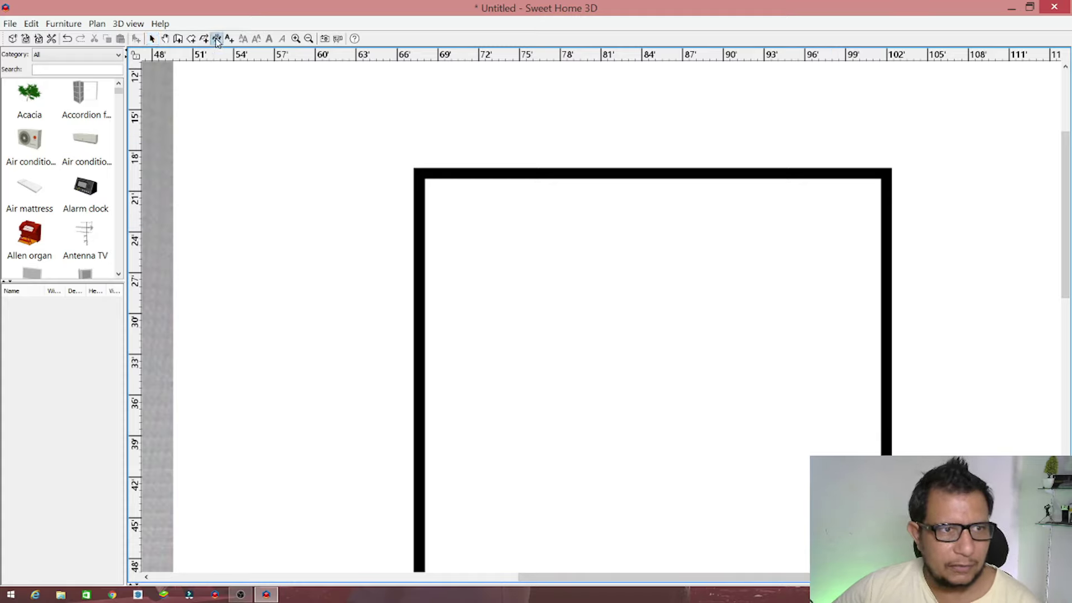
{"action": "left_click", "coordinate": [414, 166]}
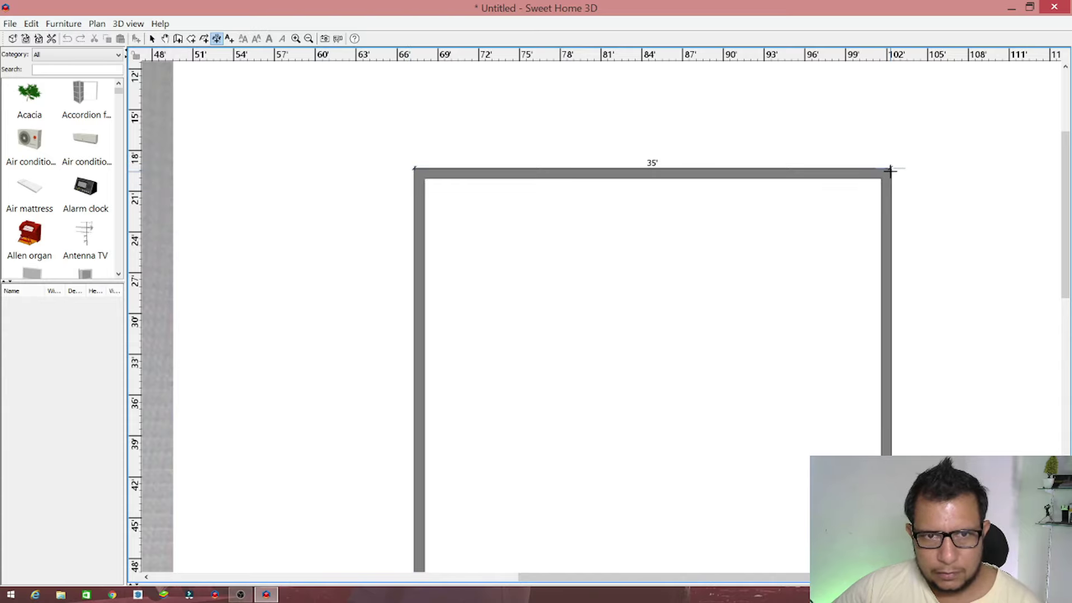
{"action": "left_click", "coordinate": [890, 169]}
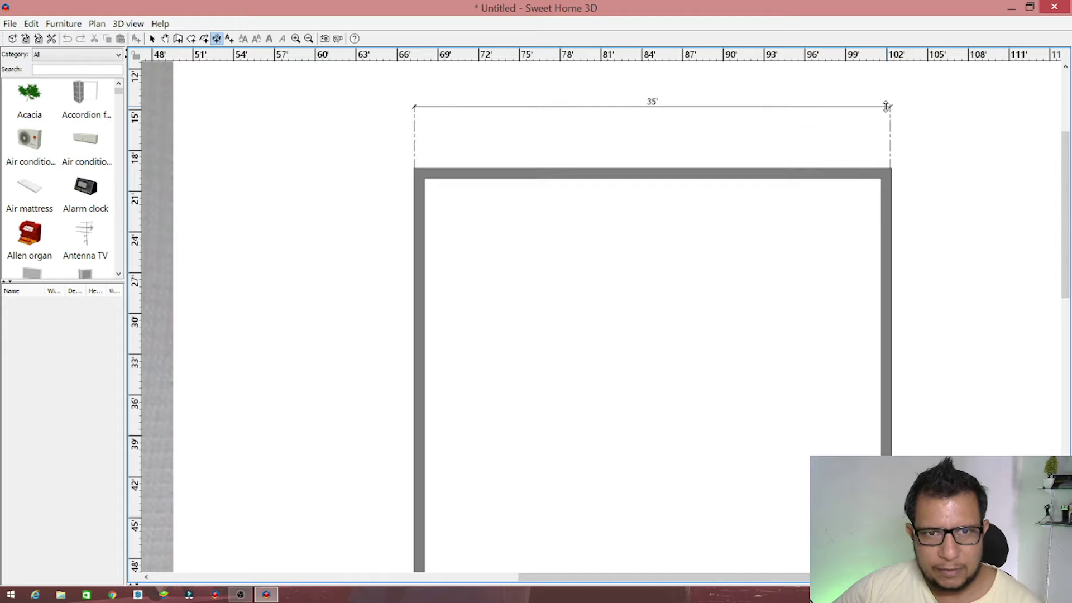
{"action": "left_click", "coordinate": [885, 112]}
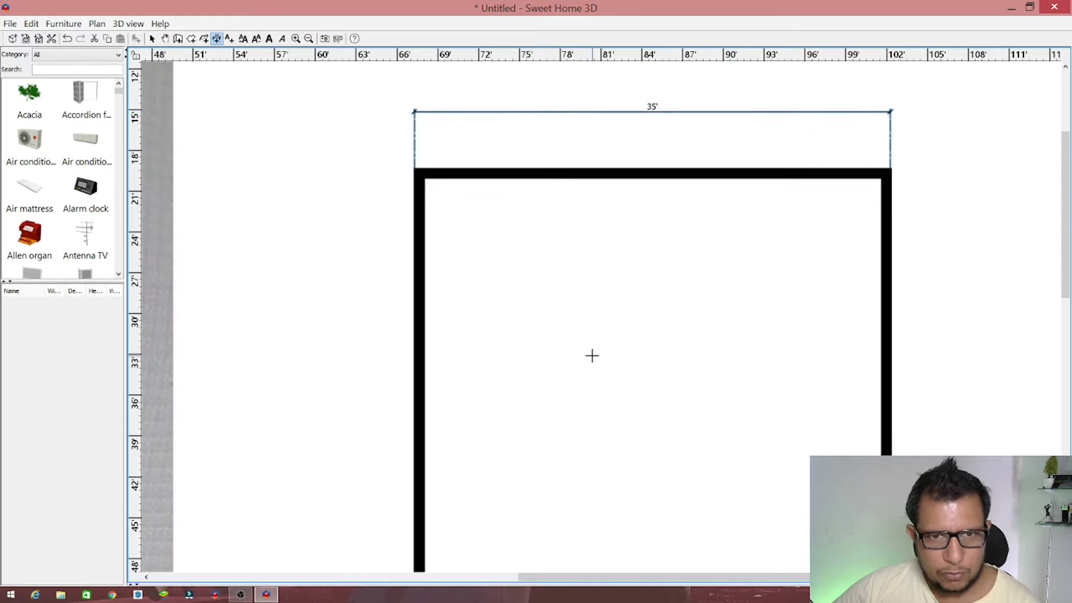
{"action": "scroll", "coordinate": [592, 356], "scroll_direction": "down", "scroll_amount": 1, "text": "ctrl"}
{"action": "scroll", "coordinate": [592, 354], "scroll_direction": "down", "scroll_amount": 2, "text": "ctrl"}
{"action": "scroll", "coordinate": [567, 335], "scroll_direction": "down", "scroll_amount": 1, "text": "ctrl"}
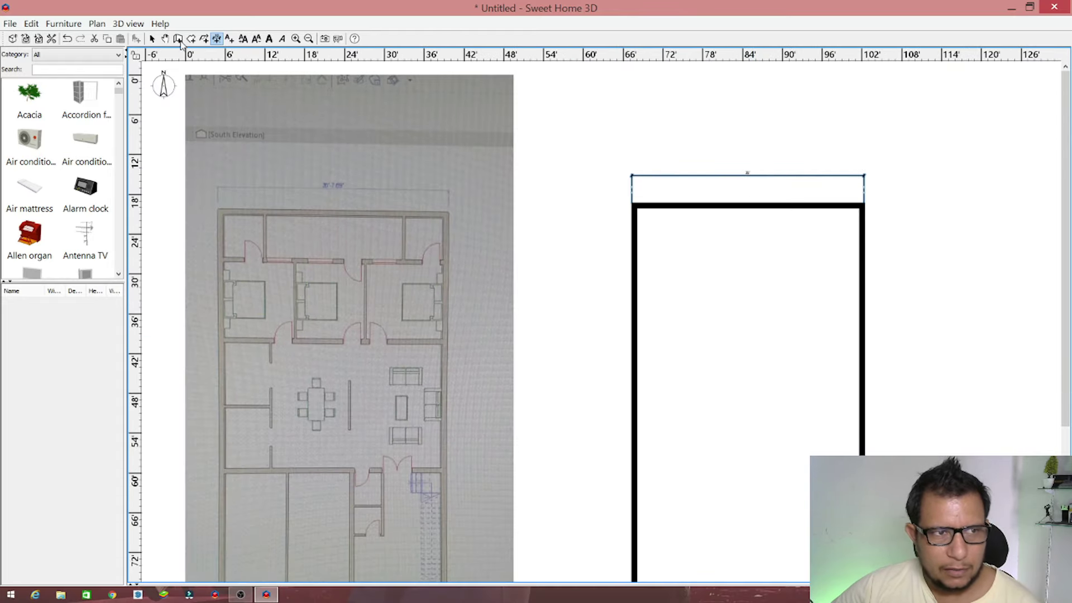
Zoom out over the whole plan and select the 35' dimension line
{"action": "left_click", "coordinate": [151, 39]}
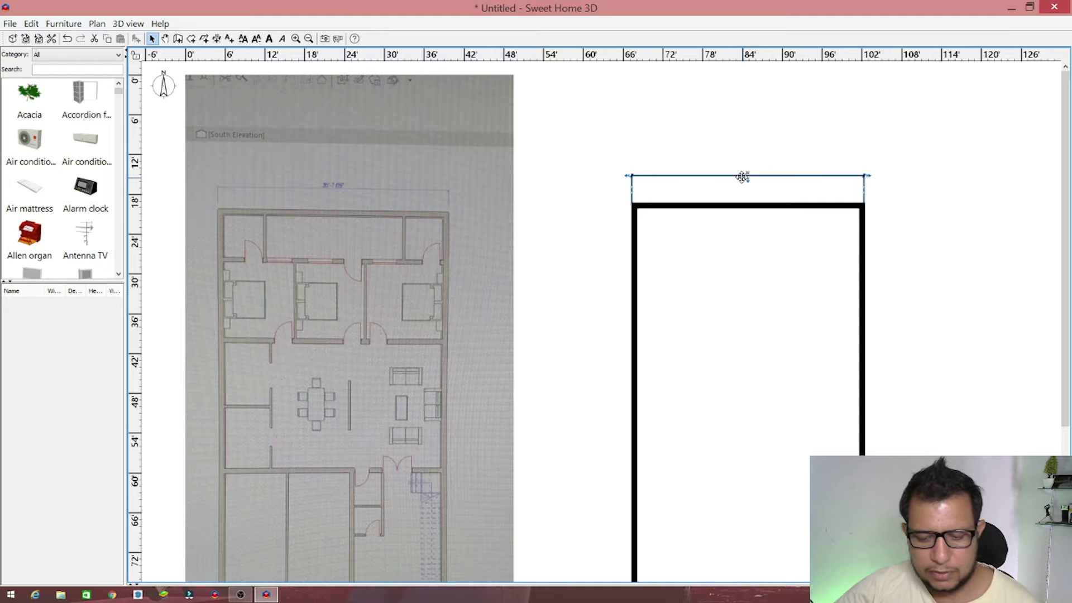
{"action": "key", "text": "ctrl+minus"}
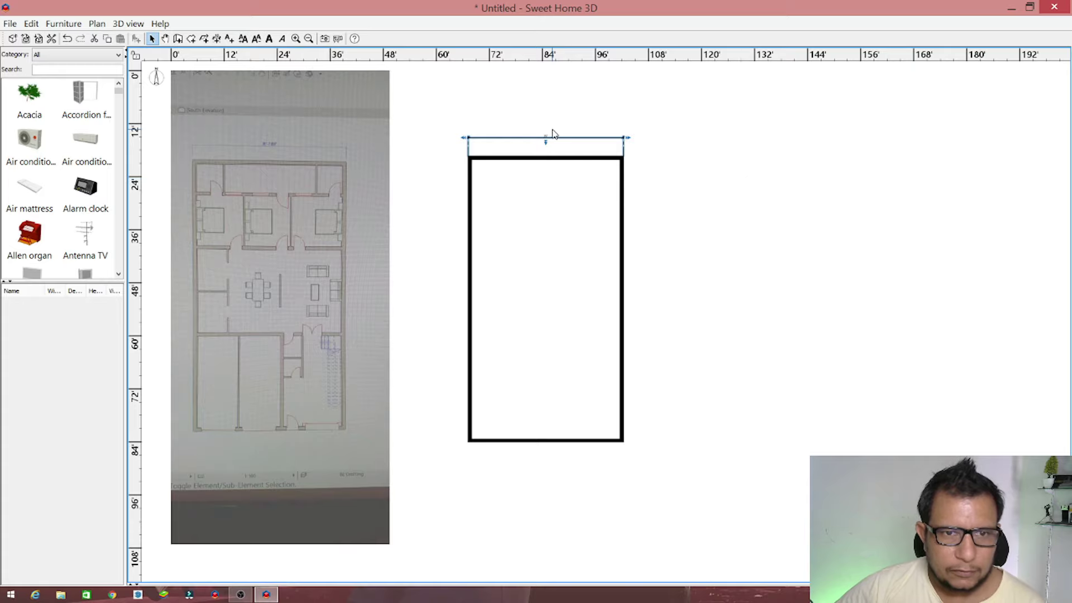
{"action": "scroll", "coordinate": [550, 139], "scroll_direction": "up", "scroll_amount": 1, "text": "ctrl"}
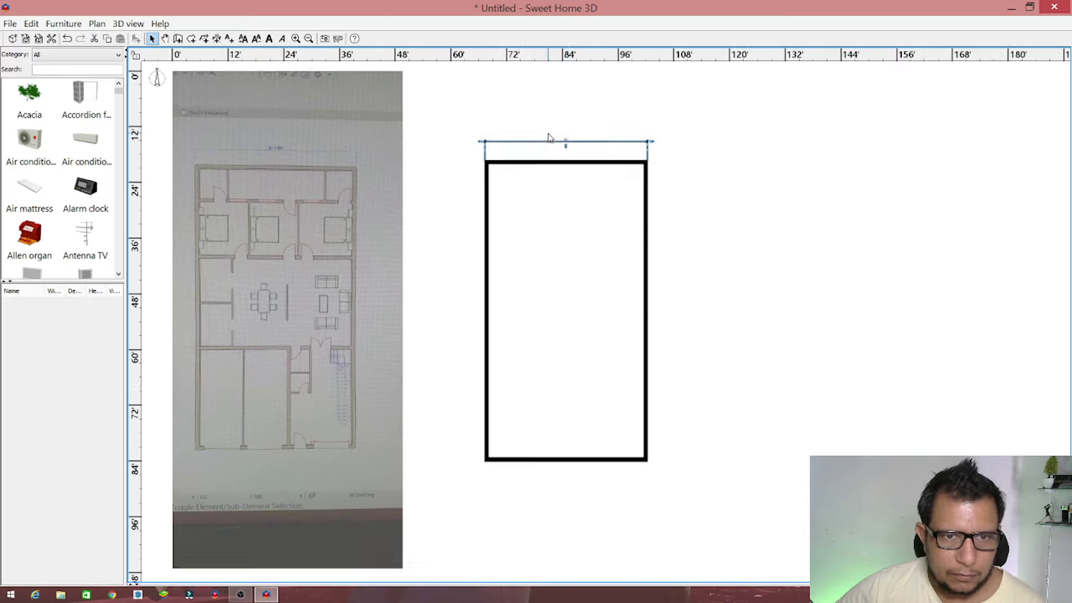
{"action": "scroll", "coordinate": [682, 153], "scroll_direction": "up", "scroll_amount": 3, "text": "ctrl"}
{"action": "scroll", "coordinate": [855, 150], "scroll_direction": "up", "scroll_amount": 4, "text": "ctrl"}
{"action": "scroll", "coordinate": [875, 152], "scroll_direction": "up", "scroll_amount": 3, "text": "ctrl"}
{"action": "scroll", "coordinate": [875, 152], "scroll_direction": "up", "scroll_amount": 4, "text": "ctrl"}
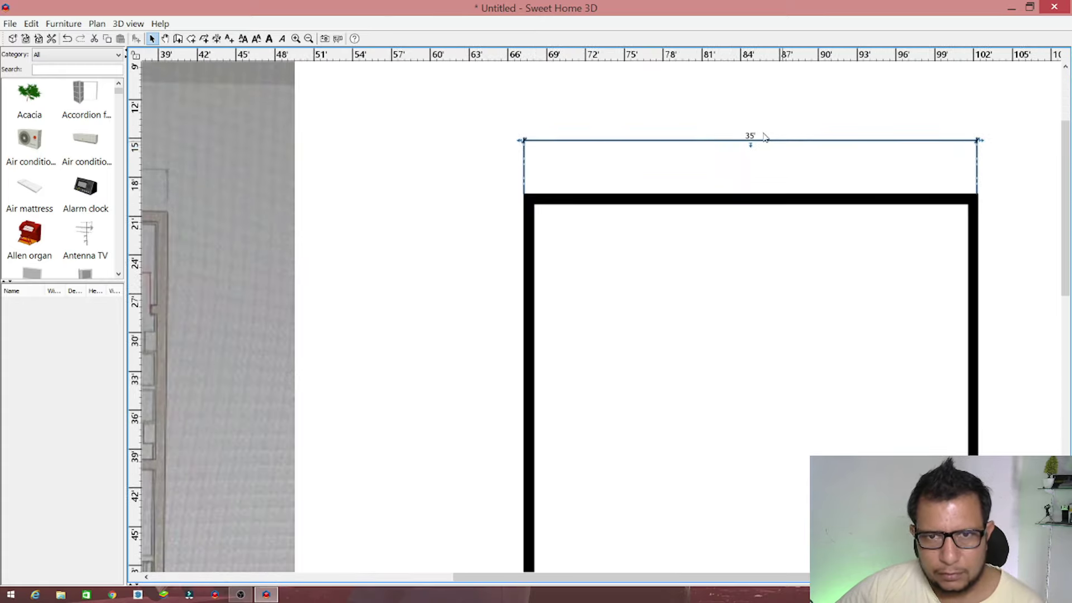
{"action": "left_click", "coordinate": [773, 124]}
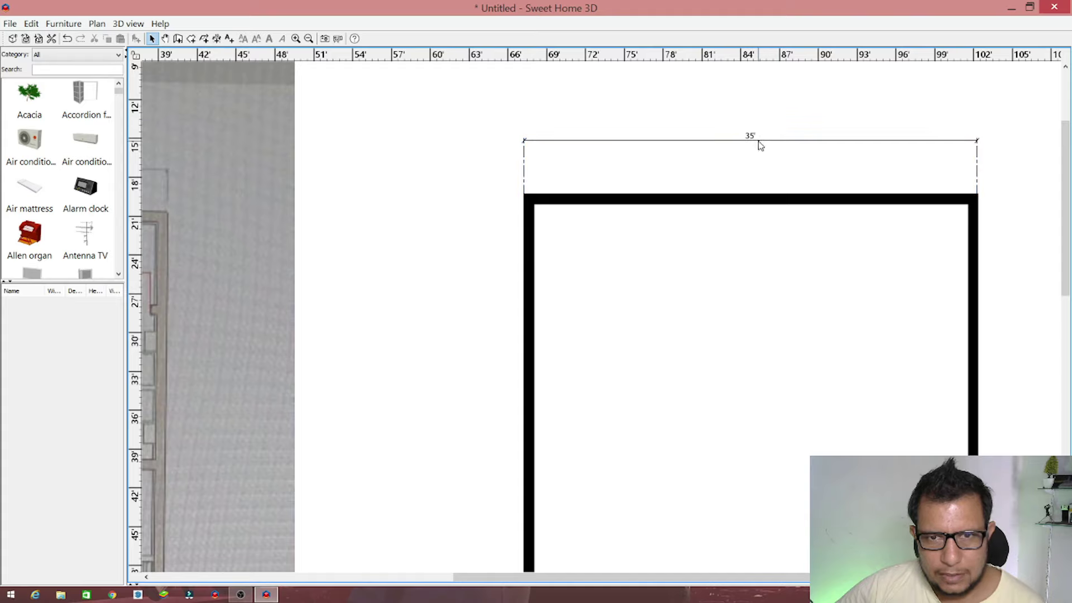
{"action": "left_click", "coordinate": [759, 145]}
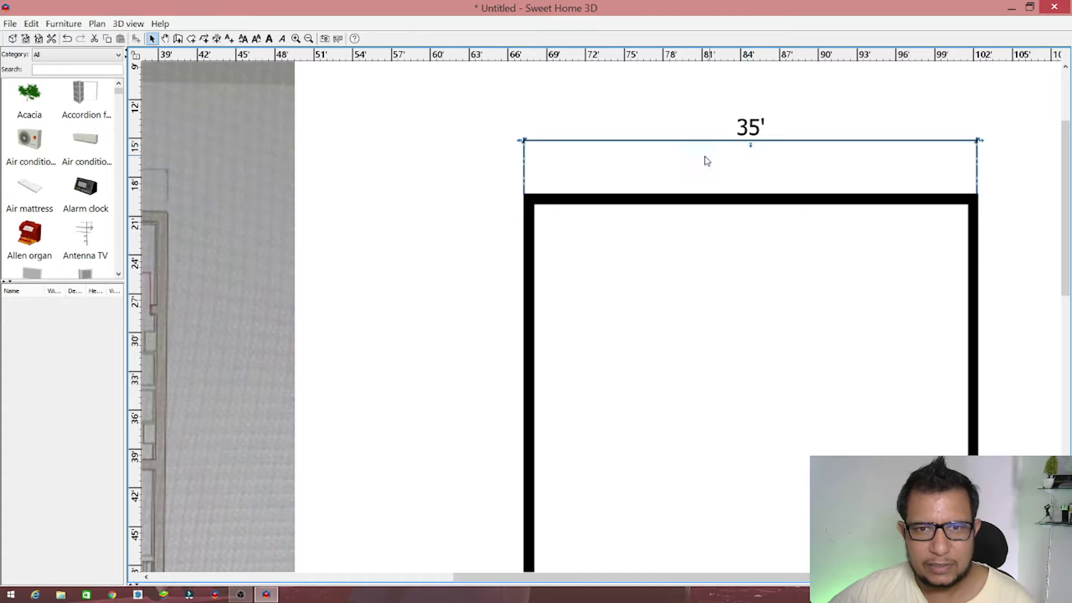
Zoom in and out to compare the 35' dimension with the traced photo
{"action": "scroll", "coordinate": [500, 156], "scroll_direction": "down", "scroll_amount": 1, "text": "ctrl"}
{"action": "scroll", "coordinate": [500, 159], "scroll_direction": "down", "scroll_amount": 1, "text": "ctrl"}
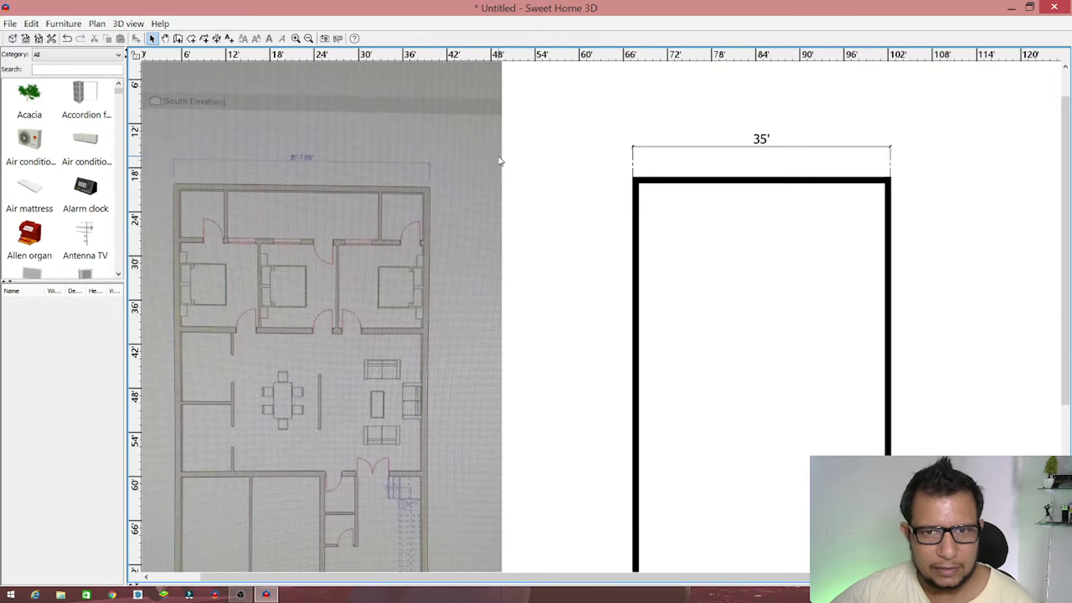
{"action": "scroll", "coordinate": [500, 159], "scroll_direction": "down", "scroll_amount": 1, "text": "ctrl"}
{"action": "scroll", "coordinate": [606, 210], "scroll_direction": "down", "scroll_amount": 2}
{"action": "scroll", "coordinate": [606, 209], "scroll_direction": "down", "scroll_amount": 1, "text": "ctrl"}
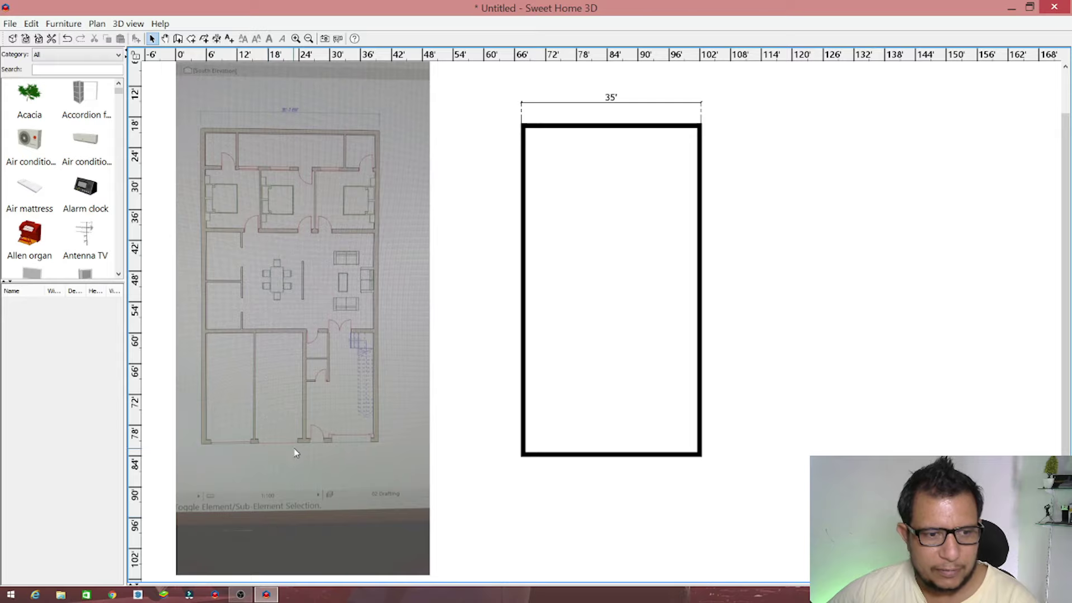
{"action": "scroll", "coordinate": [265, 467], "scroll_direction": "up", "scroll_amount": 2}
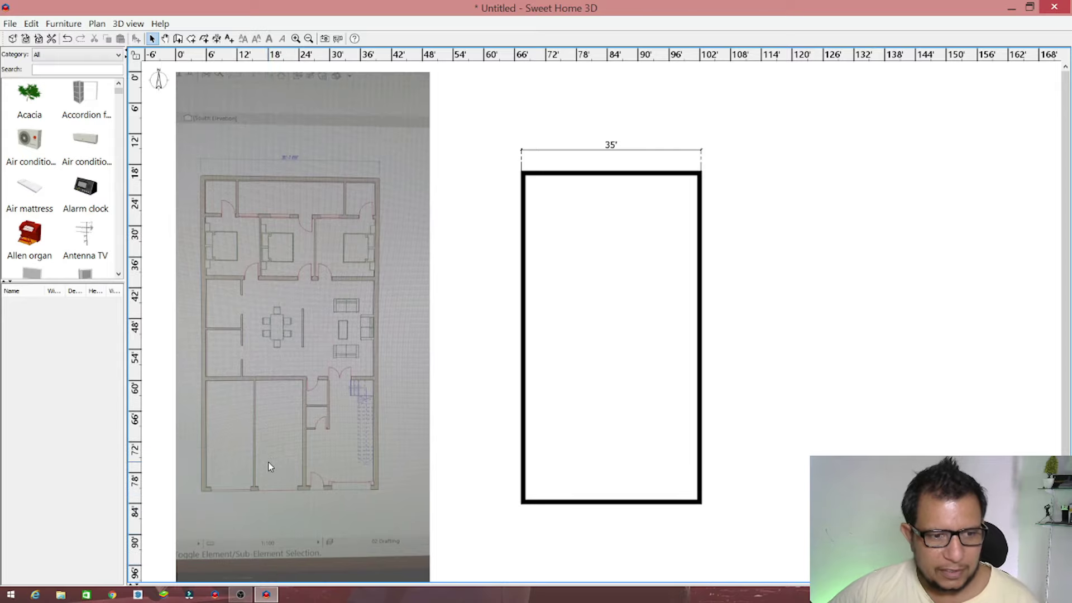
{"action": "scroll", "coordinate": [242, 511], "scroll_direction": "up", "scroll_amount": 1, "text": "ctrl"}
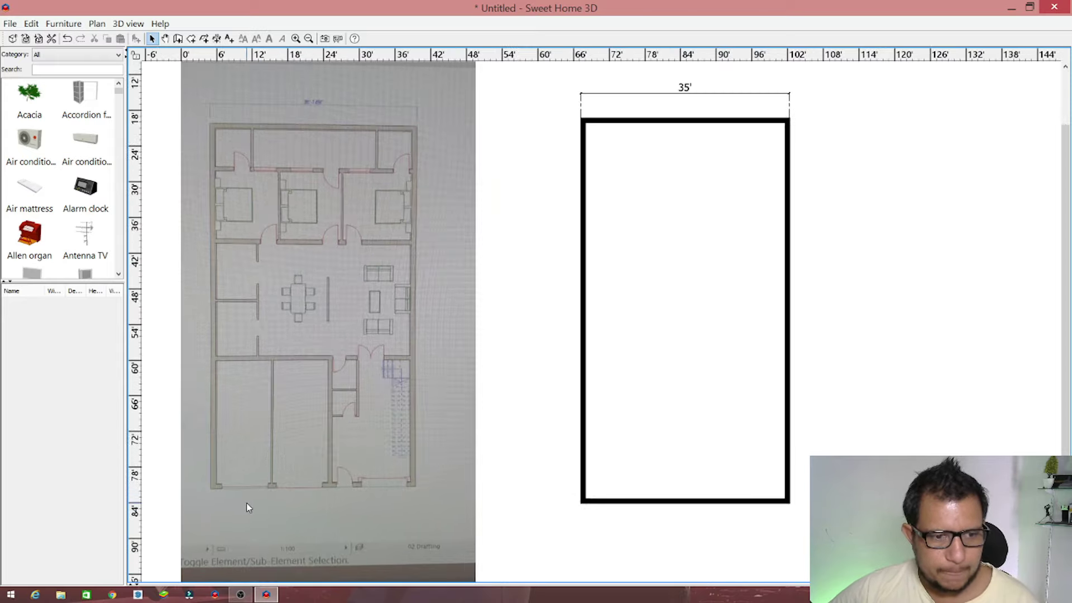
{"action": "scroll", "coordinate": [246, 502], "scroll_direction": "up", "scroll_amount": 2, "text": "ctrl"}
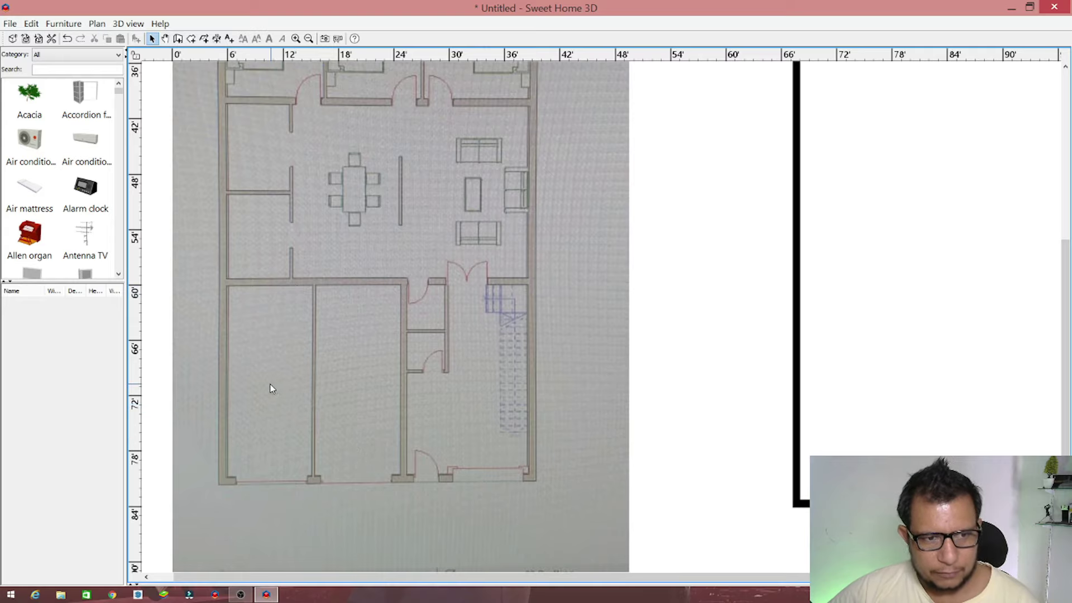
{"action": "scroll", "coordinate": [185, 400], "scroll_direction": "down", "scroll_amount": 1, "text": "ctrl"}
{"action": "scroll", "coordinate": [156, 397], "scroll_direction": "down", "scroll_amount": 1, "text": "ctrl"}
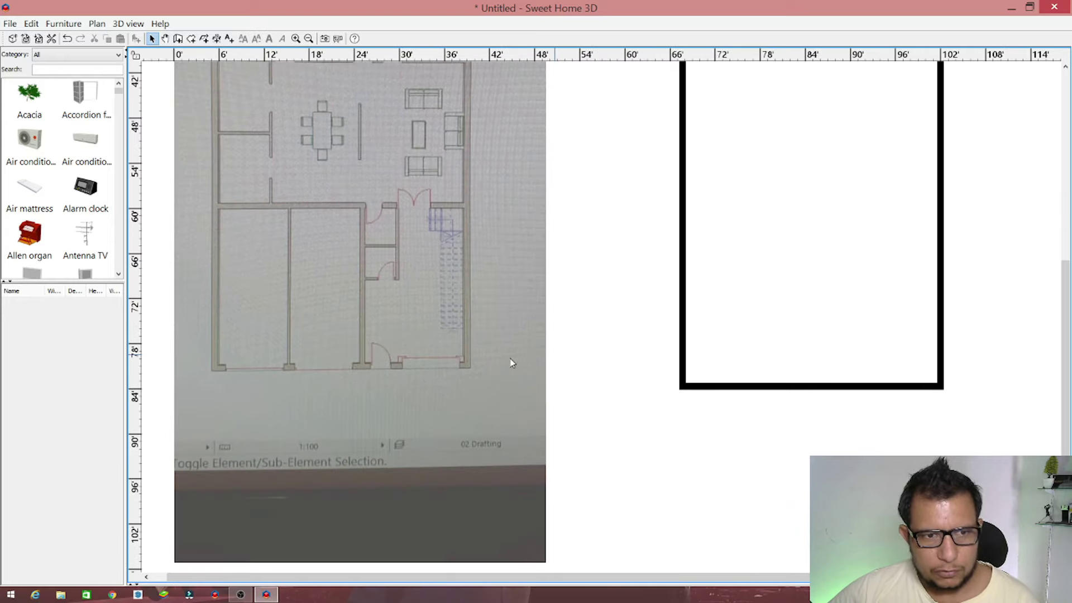
{"action": "scroll", "coordinate": [179, 442], "scroll_direction": "down", "scroll_amount": 1, "text": "ctrl"}
{"action": "scroll", "coordinate": [180, 440], "scroll_direction": "down", "scroll_amount": 1, "text": "ctrl"}
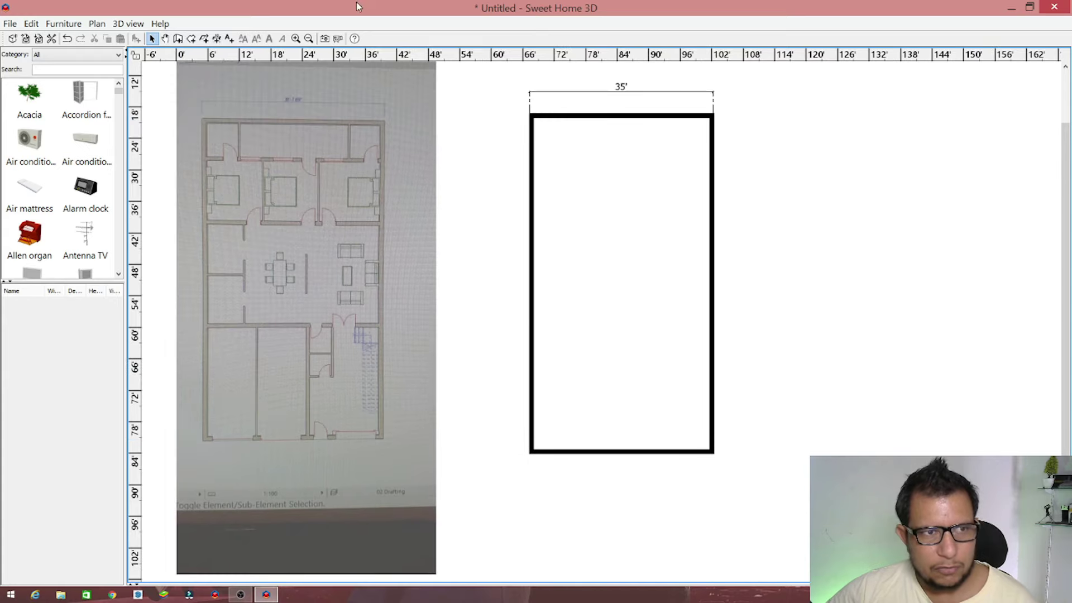
Take the dimension tool and zoom in on the bottom wall after a cancelled first try
{"action": "left_click", "coordinate": [216, 40]}
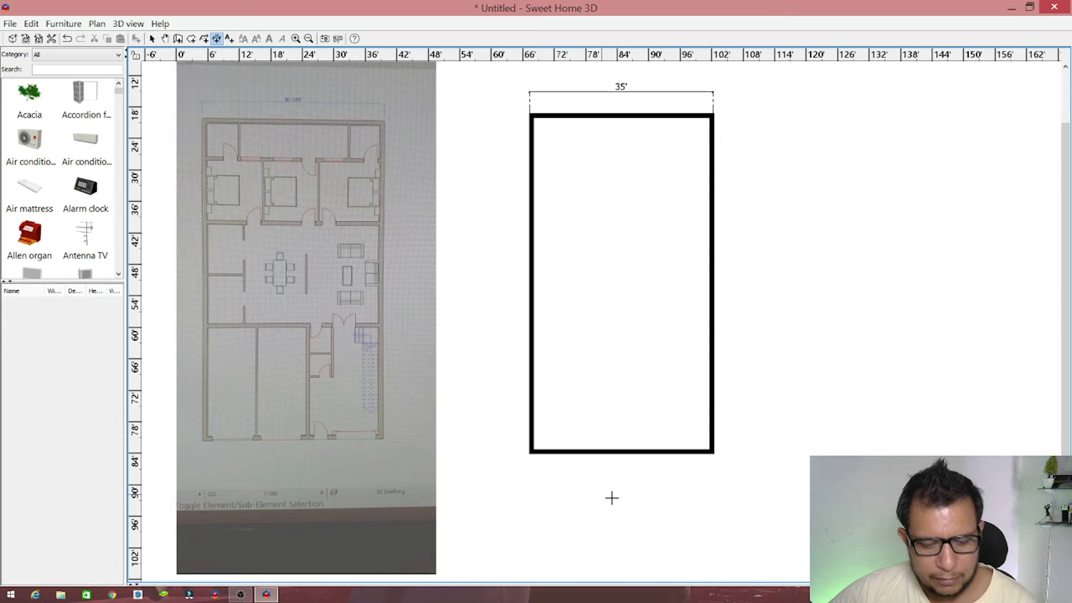
{"action": "scroll", "coordinate": [698, 501], "scroll_direction": "up", "scroll_amount": 1, "text": "ctrl"}
{"action": "scroll", "coordinate": [888, 463], "scroll_direction": "up", "scroll_amount": 1, "text": "ctrl"}
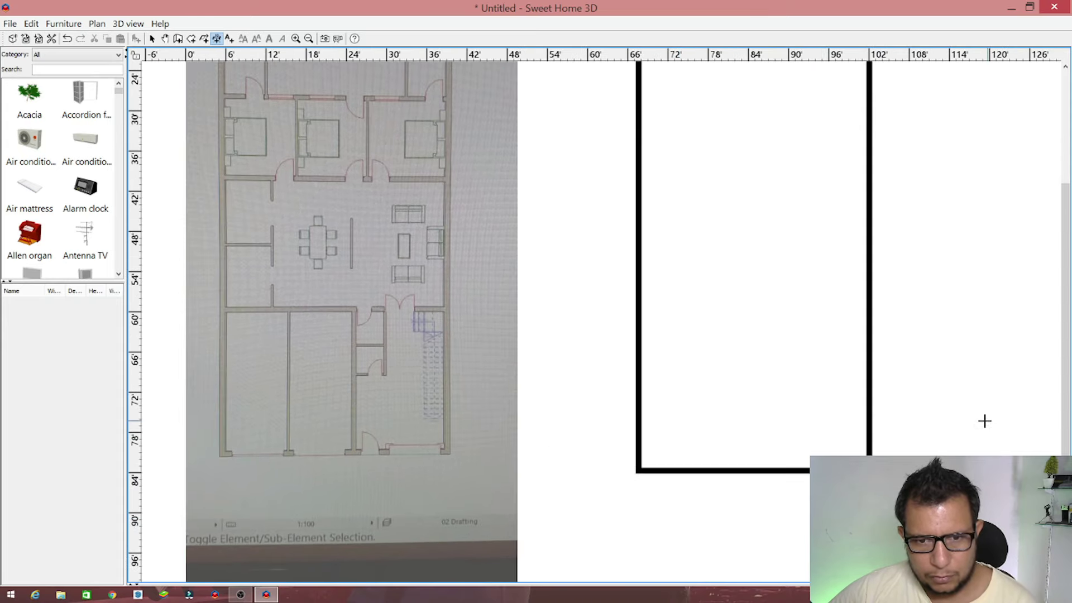
{"action": "left_click", "coordinate": [688, 468]}
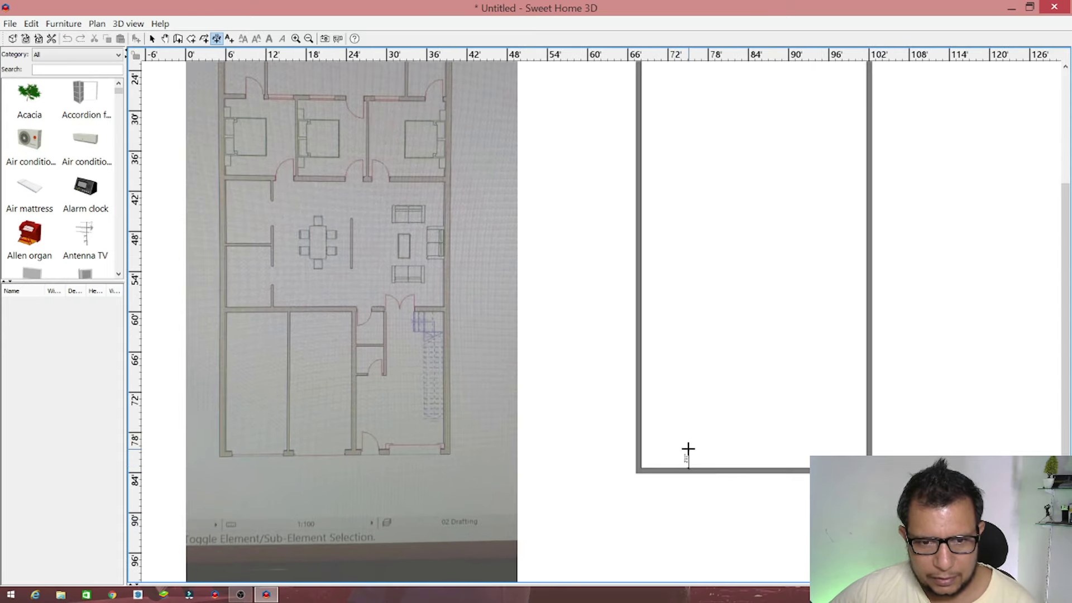
{"action": "key", "text": "Escape"}
{"action": "scroll", "coordinate": [593, 385], "scroll_direction": "down", "scroll_amount": 1}
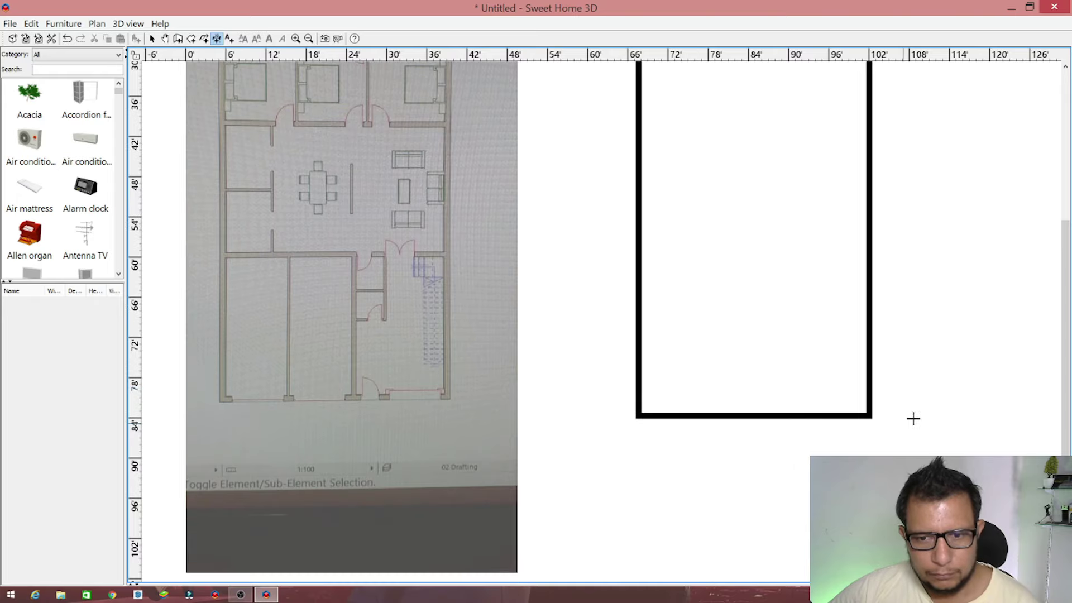
{"action": "scroll", "coordinate": [938, 413], "scroll_direction": "up", "scroll_amount": 1, "text": "ctrl"}
{"action": "scroll", "coordinate": [858, 414], "scroll_direction": "up", "scroll_amount": 1, "text": "ctrl"}
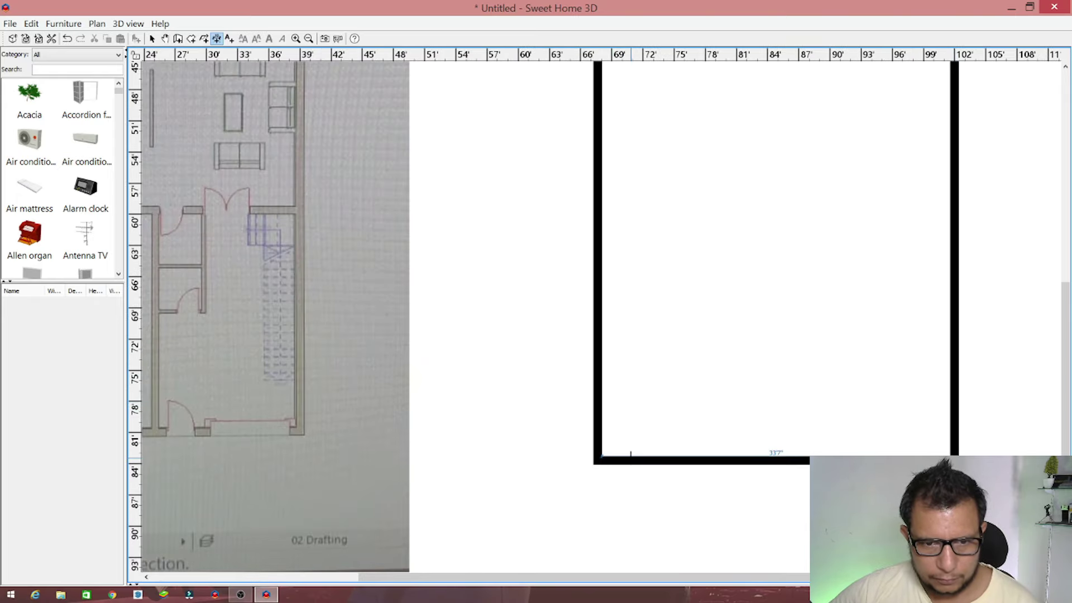
Add a 20' vertical dimension from the bottom wall, then start a horizontal one at the left wall
{"action": "left_click", "coordinate": [631, 455]}
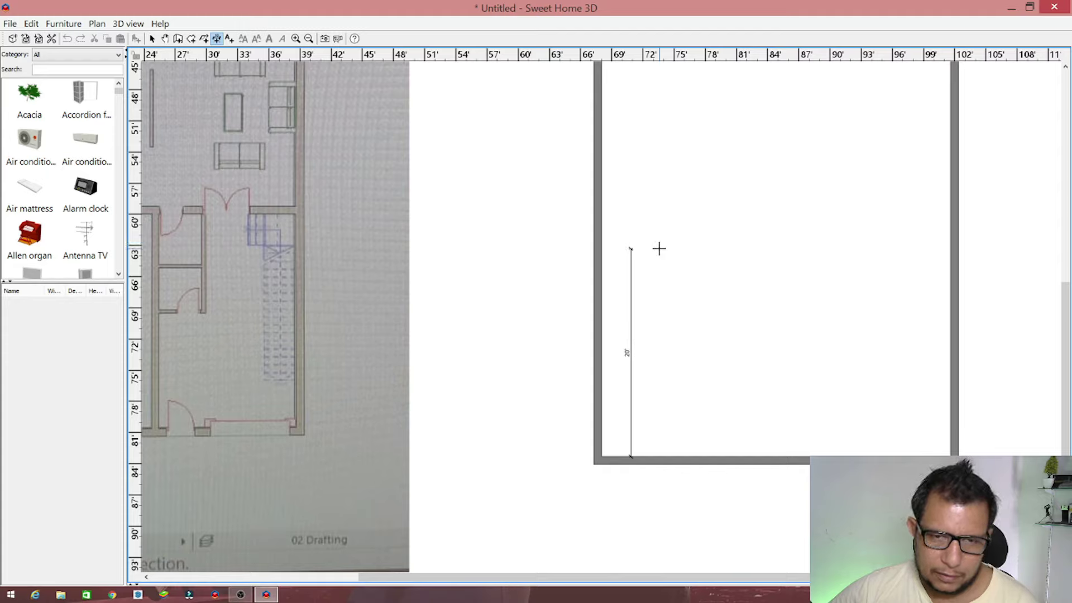
{"action": "left_click", "coordinate": [659, 249]}
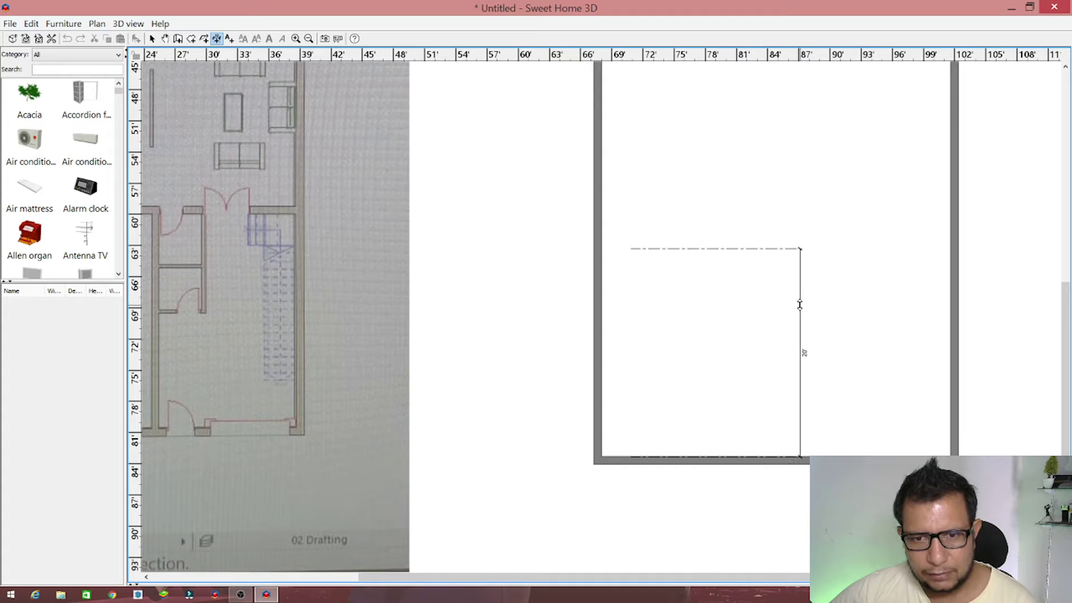
{"action": "left_click", "coordinate": [801, 304]}
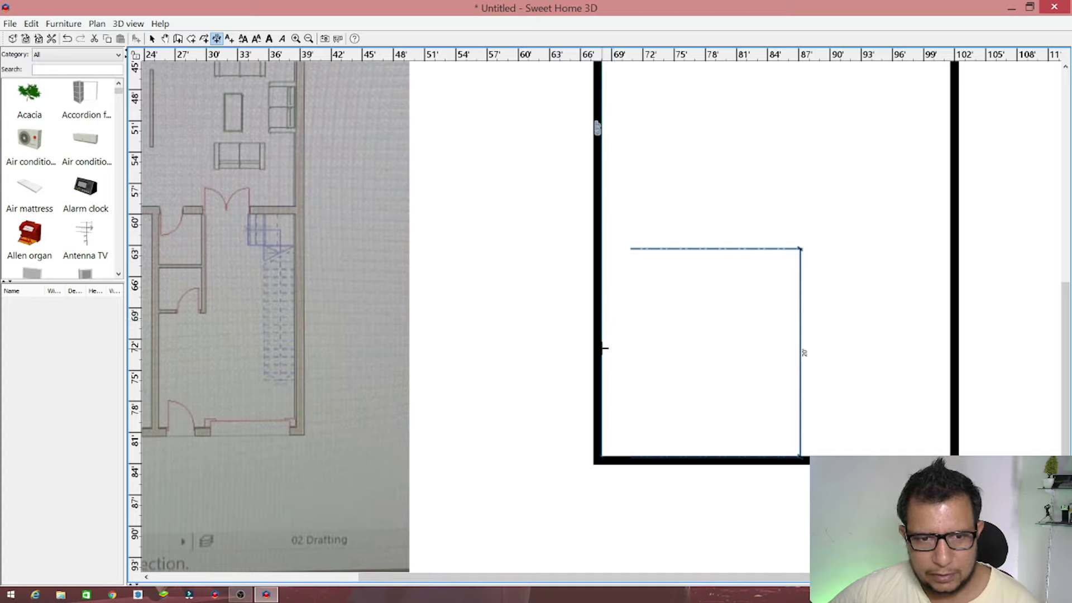
{"action": "left_click", "coordinate": [604, 350]}
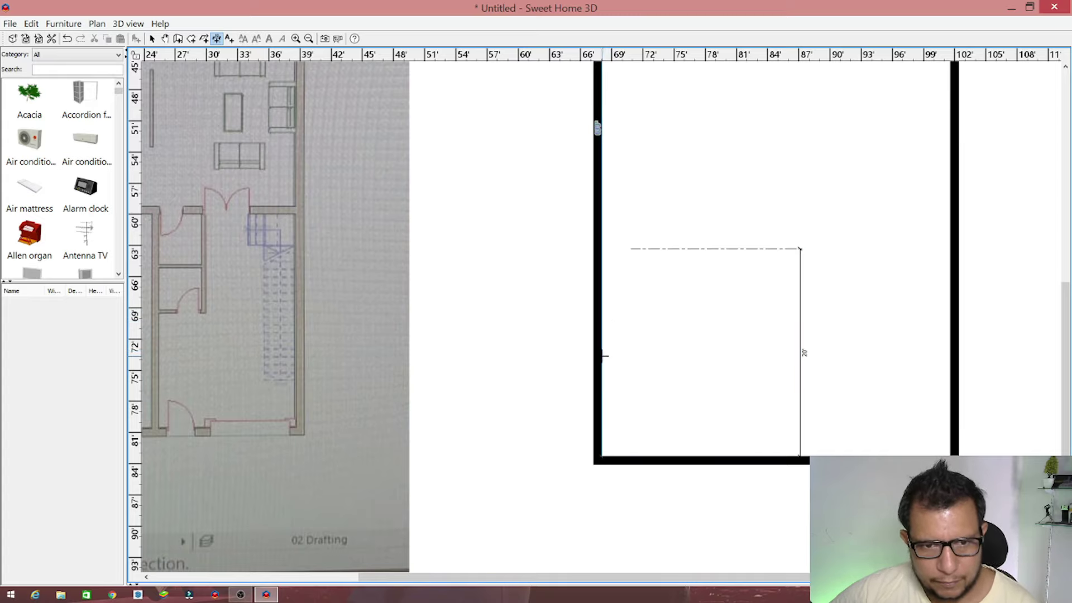
{"action": "left_click", "coordinate": [604, 355]}
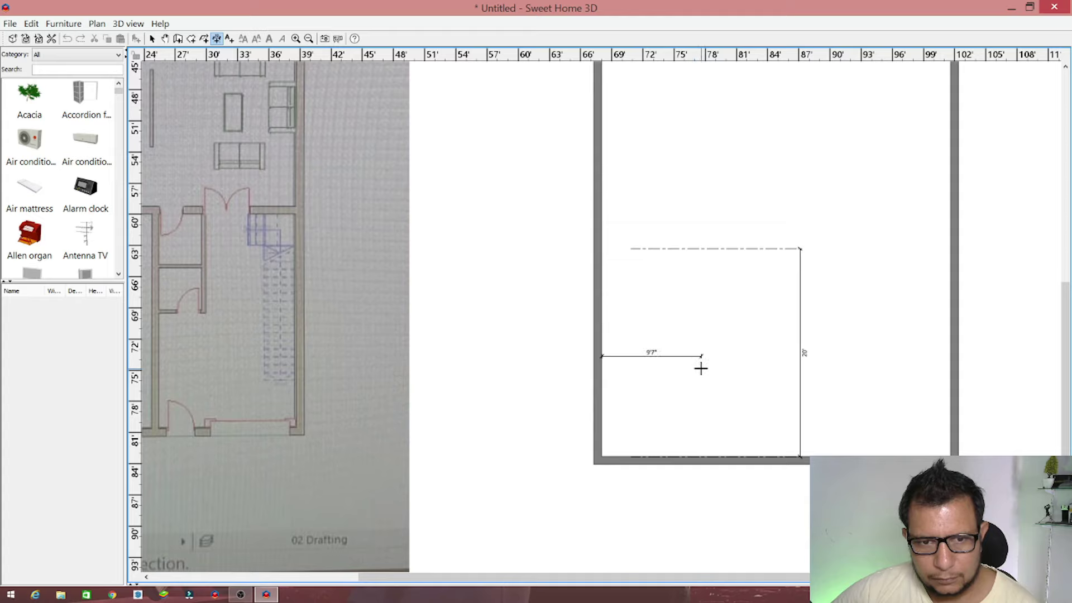
Add two stepped 10' horizontal dimensions from the left wall to the 20' dimension
{"action": "left_click", "coordinate": [706, 369]}
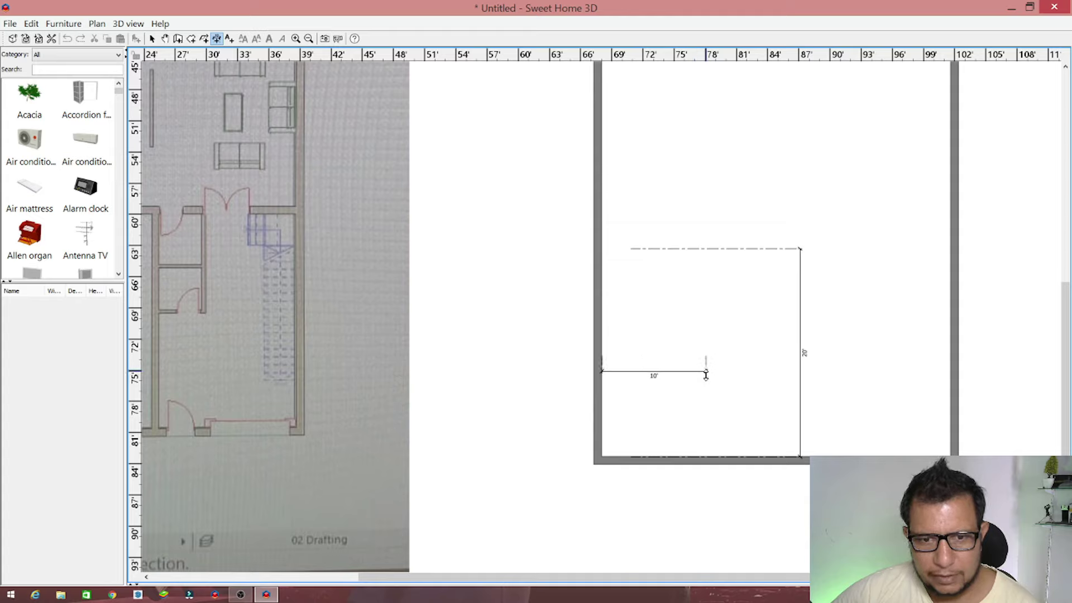
{"action": "left_click", "coordinate": [706, 387]}
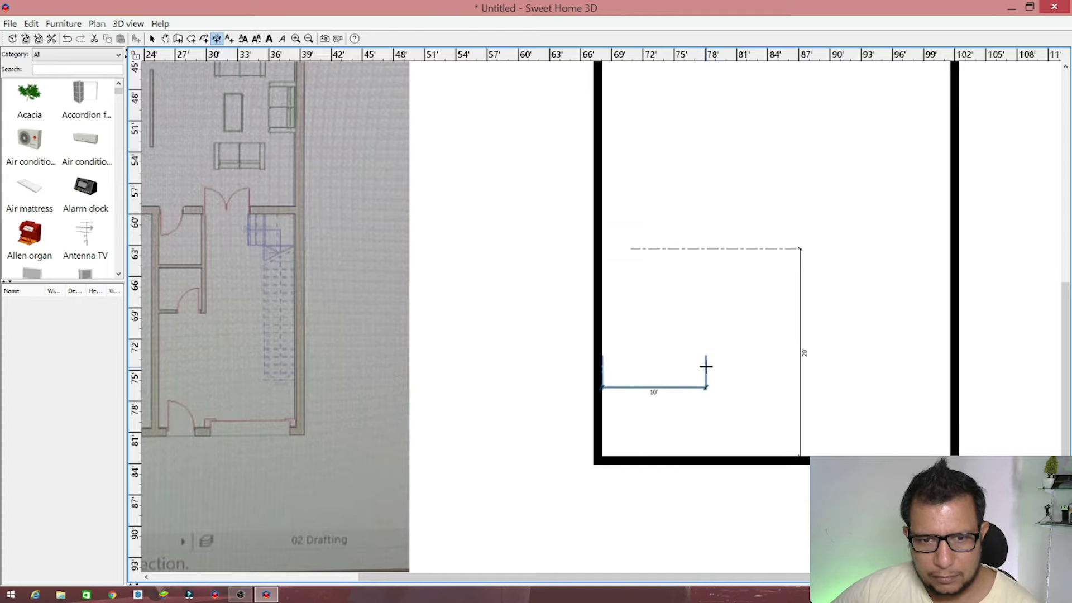
{"action": "left_click", "coordinate": [706, 367]}
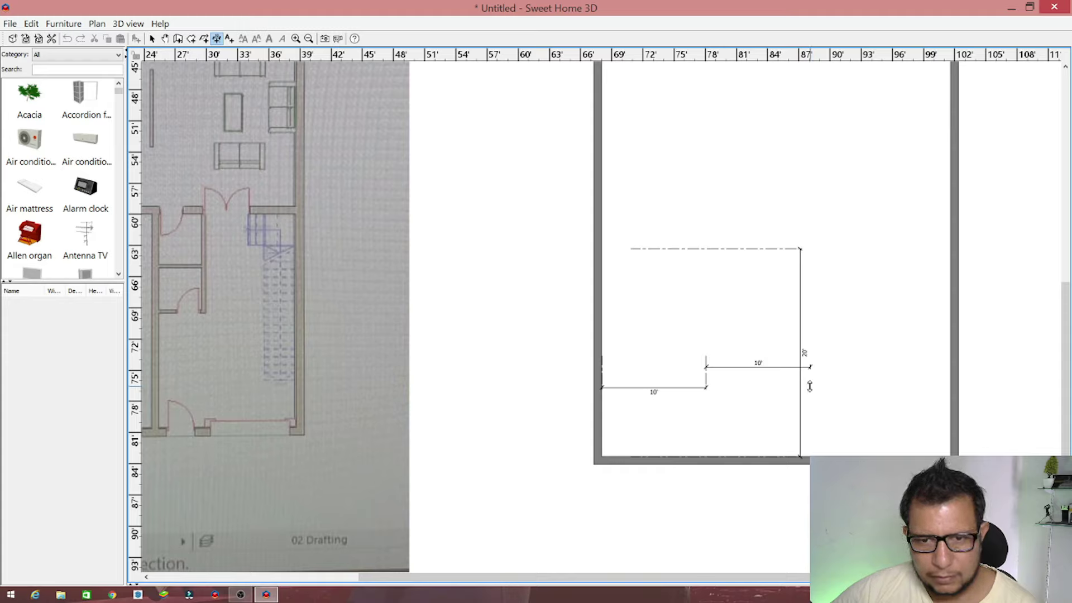
{"action": "left_click", "coordinate": [806, 333]}
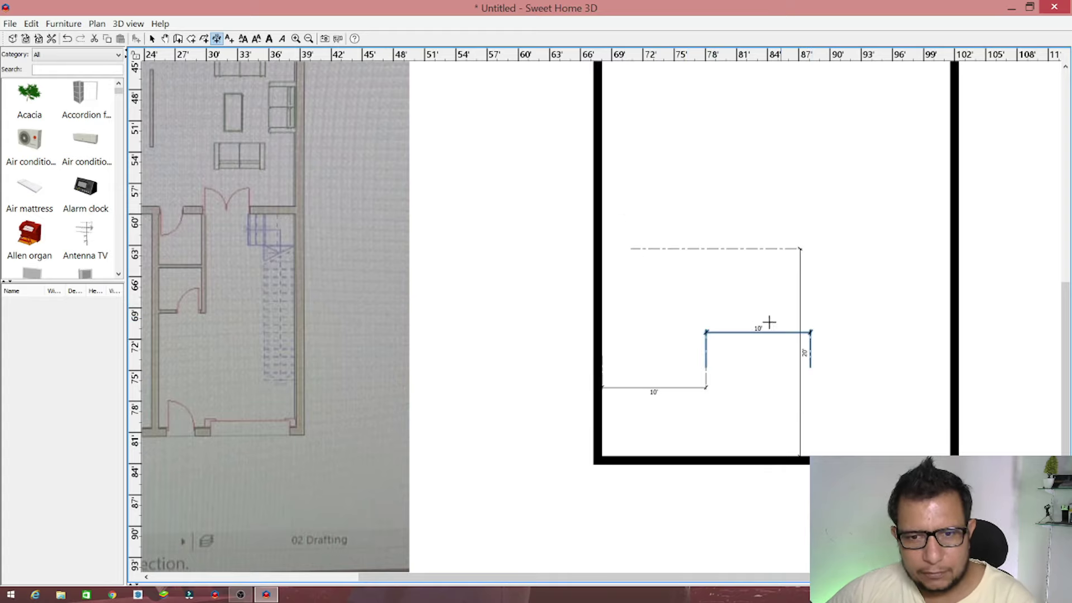
Nudge the vertical guide and top dashed line two steps to the right
{"action": "left_click", "coordinate": [152, 38]}
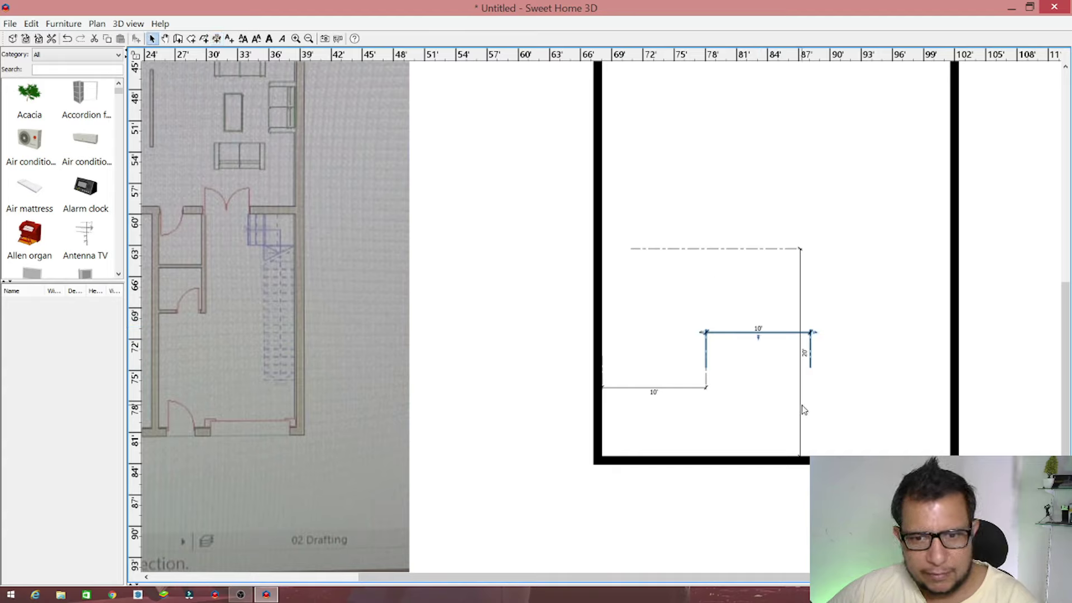
{"action": "left_click", "coordinate": [800, 415]}
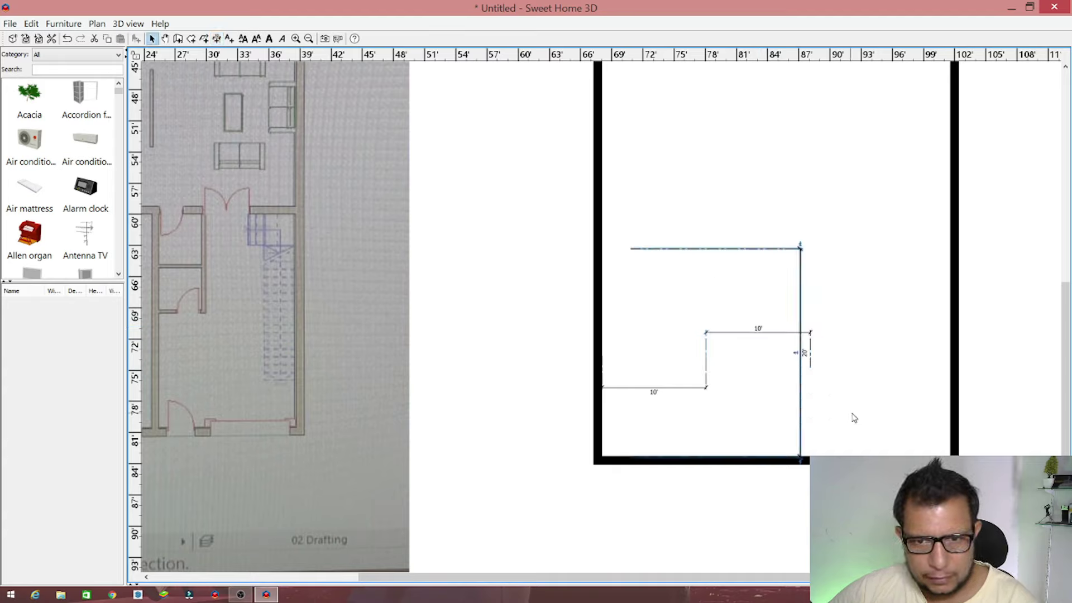
{"action": "key", "text": "Right"}
{"action": "key", "text": "Right"}
{"action": "key", "text": "Right"}
{"action": "key", "text": "Right"}
{"action": "key", "text": "Right"}
{"action": "key", "text": "Right"}
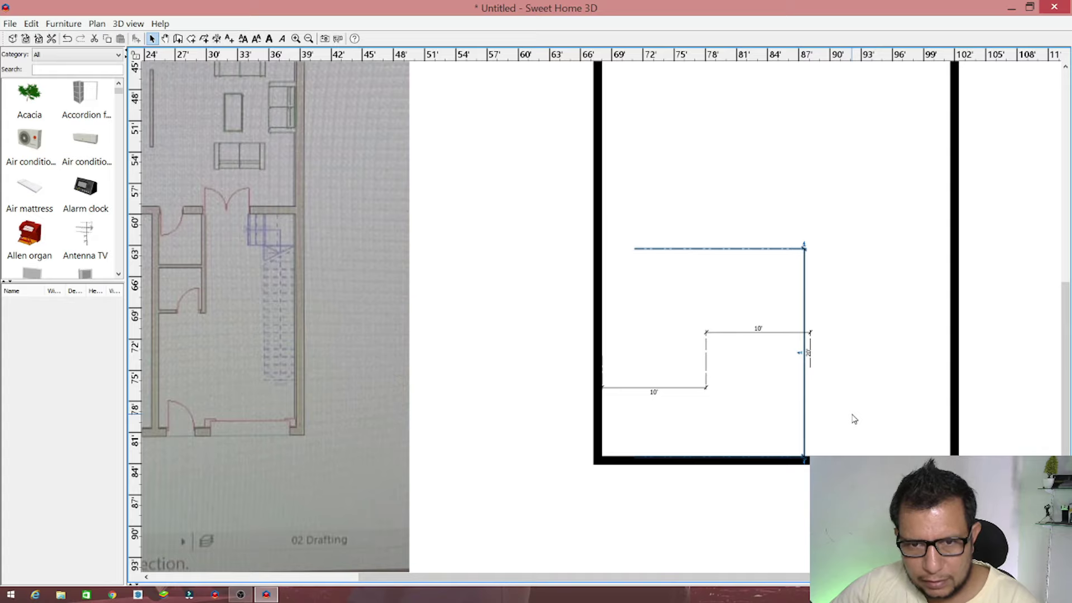
{"action": "key", "text": "Right"}
{"action": "key", "text": "Right"}
{"action": "key", "text": "Right"}
{"action": "key", "text": "Right"}
{"action": "key", "text": "Right"}
{"action": "key", "text": "Right"}
{"action": "key", "text": "Right"}
{"action": "key", "text": "Right"}
{"action": "key", "text": "Right"}
{"action": "key", "text": "Right"}
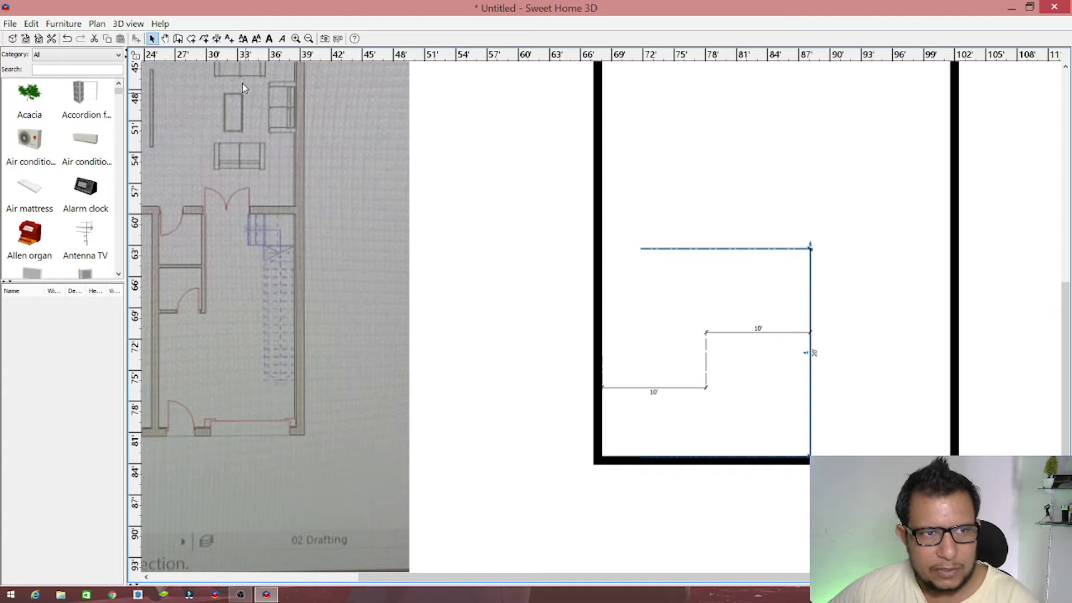
Draw walls from the bottom wall's right end up to the top guide and left to the outer wall
{"action": "left_click", "coordinate": [178, 39]}
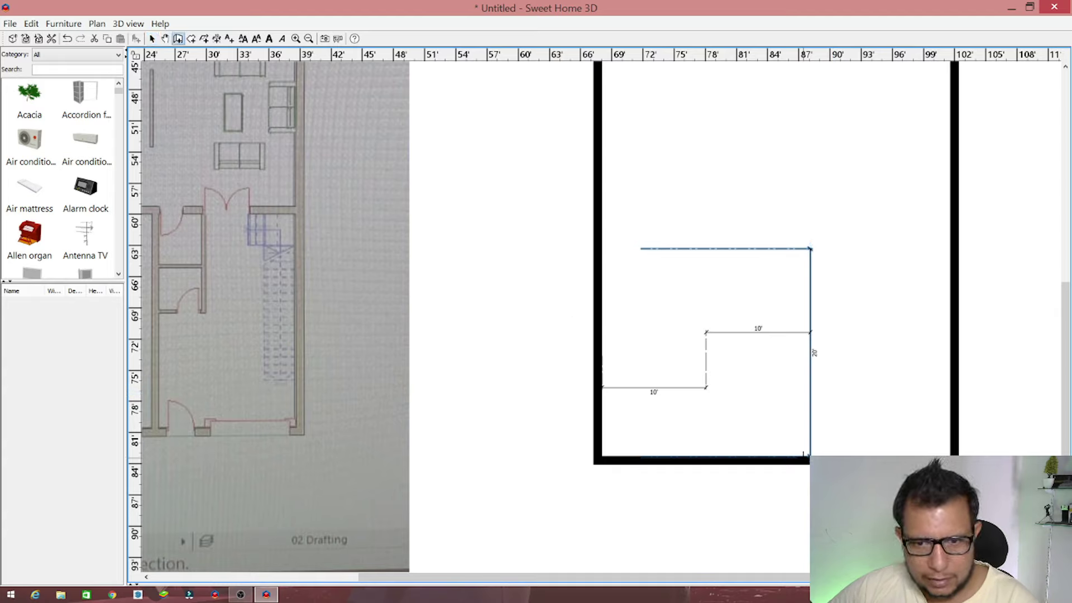
{"action": "left_click", "coordinate": [810, 455]}
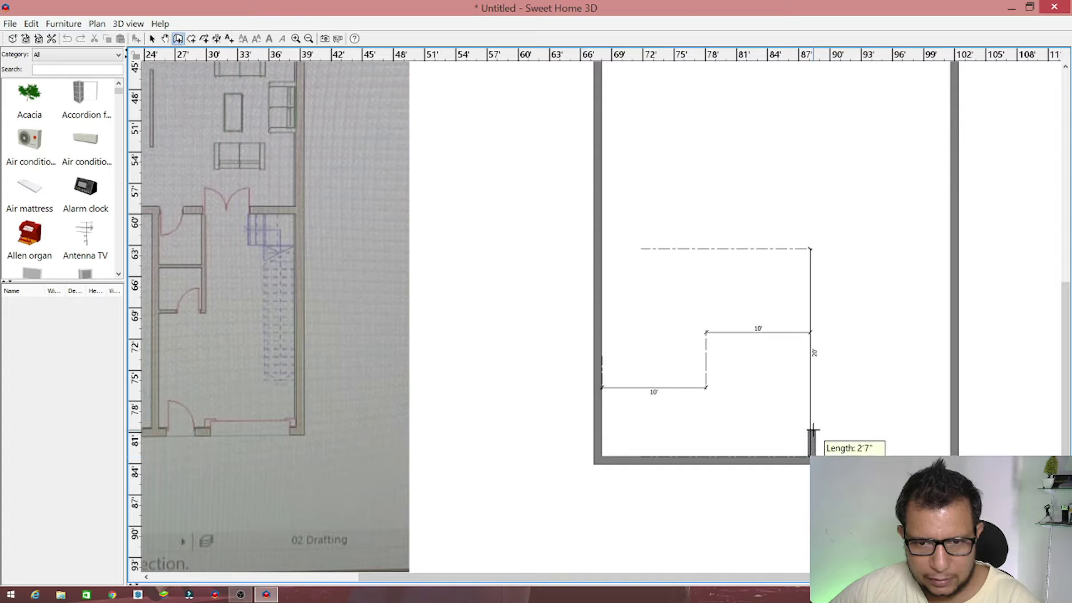
{"action": "key", "text": "Escape"}
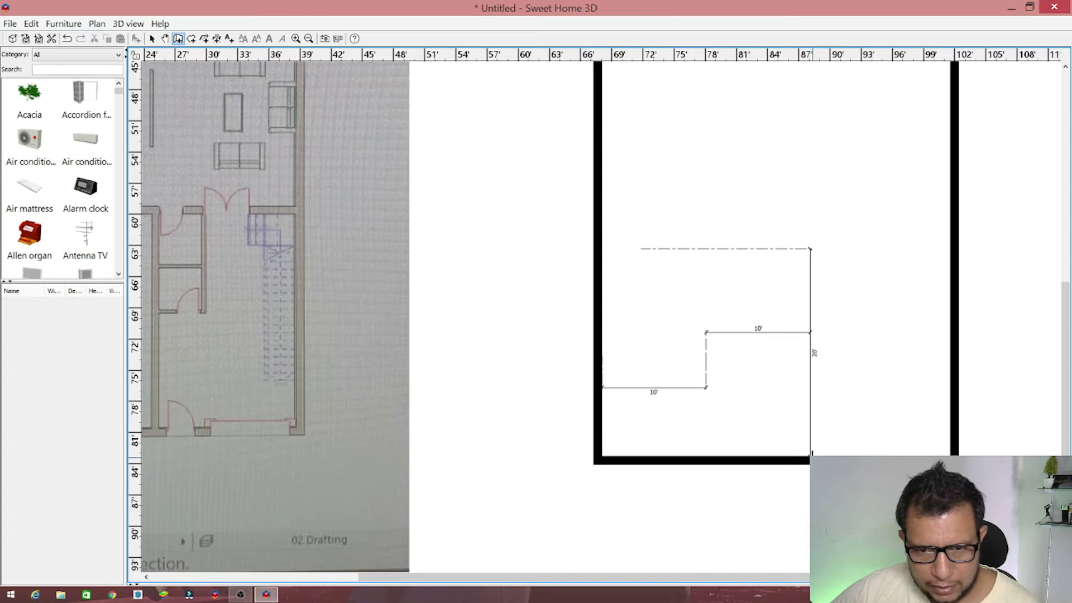
{"action": "left_click", "coordinate": [812, 454]}
{"action": "key", "text": "Escape"}
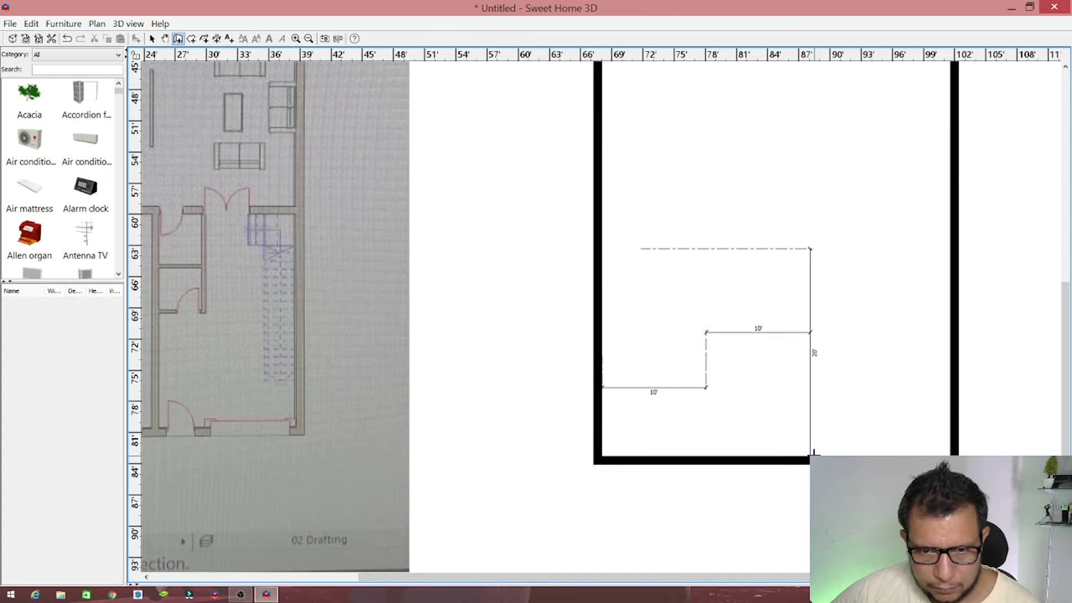
{"action": "left_click", "coordinate": [813, 454]}
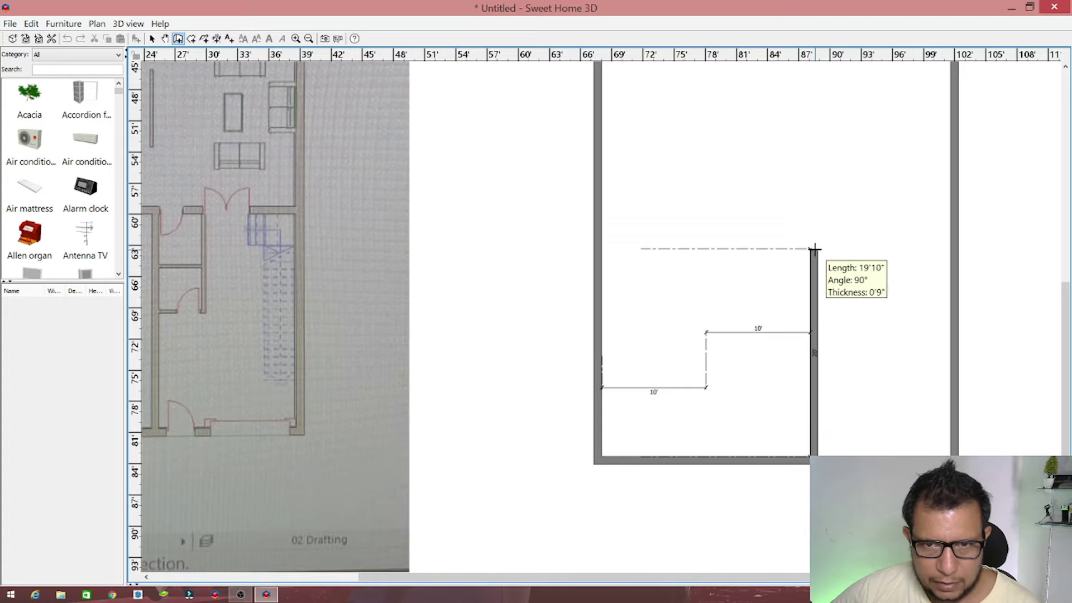
{"action": "left_click", "coordinate": [815, 249]}
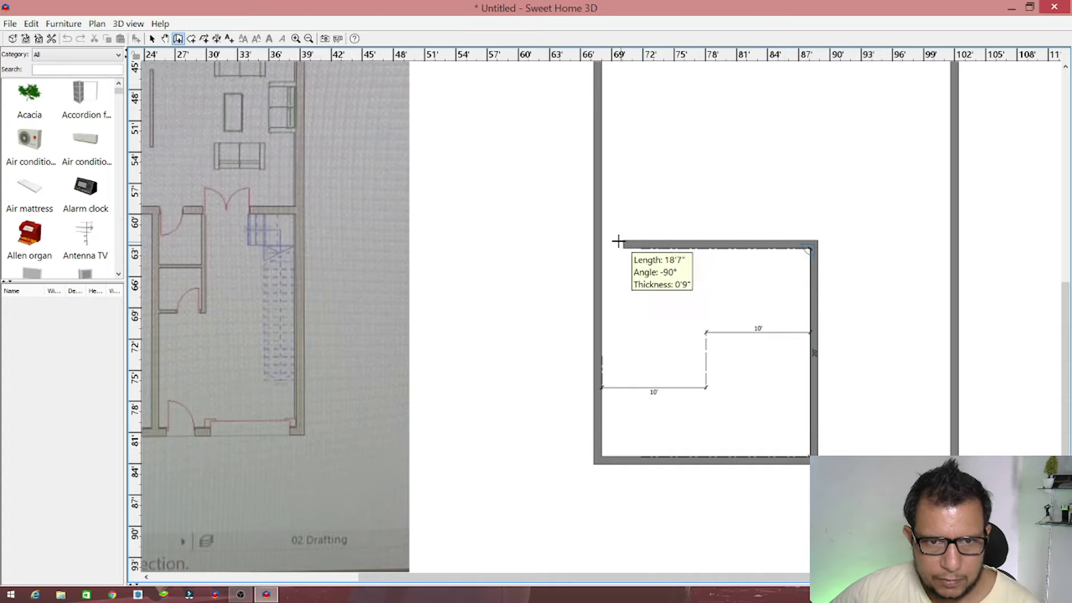
{"action": "double_click", "coordinate": [599, 244]}
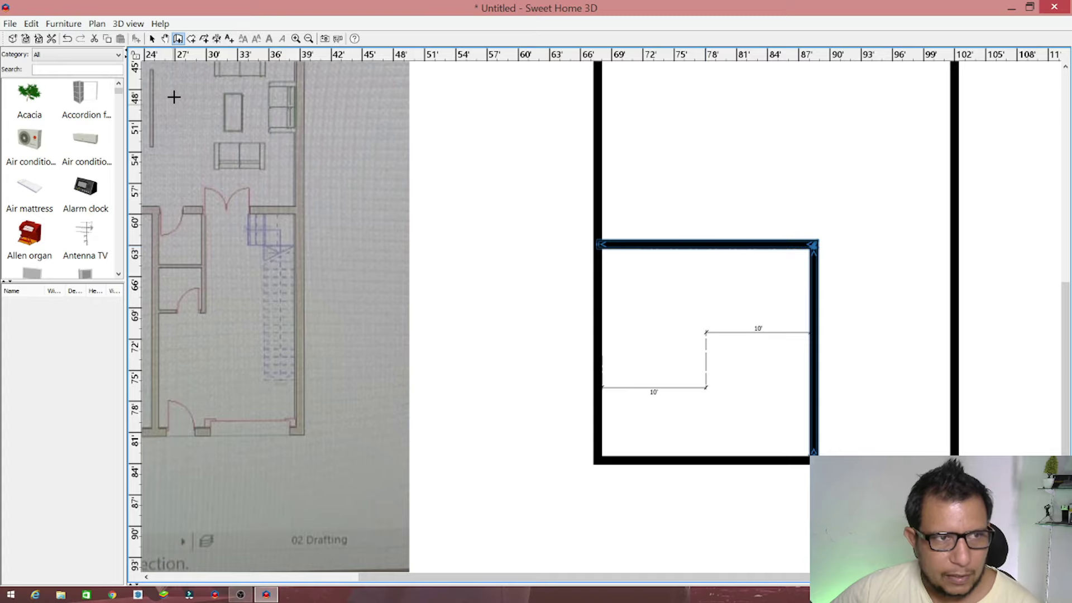
Try the room and polyline tools, cancelling the room outline and dismissing the polylines tip
{"action": "left_click", "coordinate": [191, 39]}
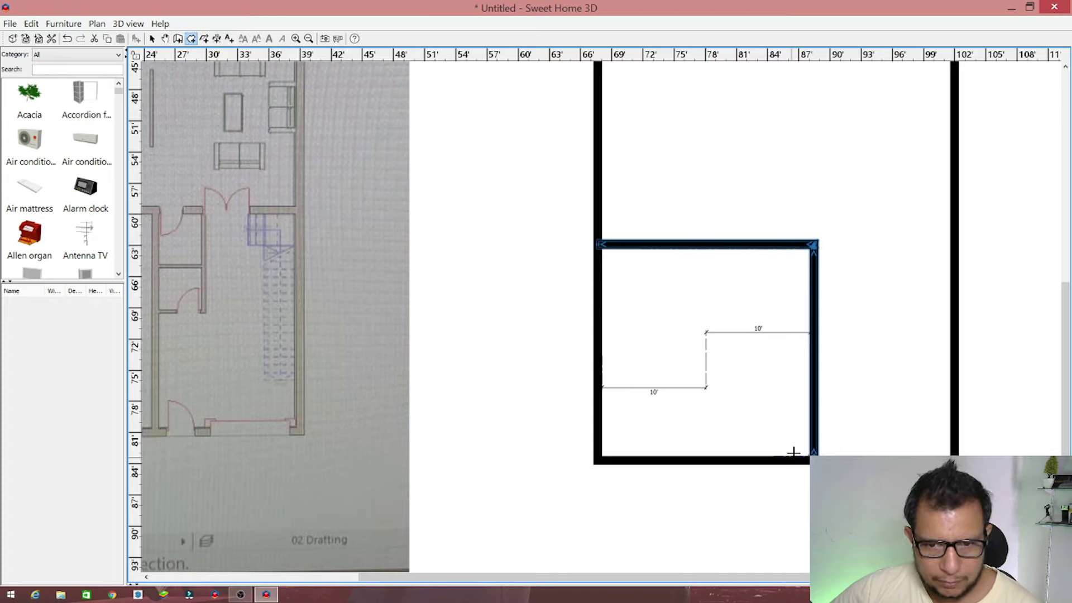
{"action": "left_click", "coordinate": [808, 444]}
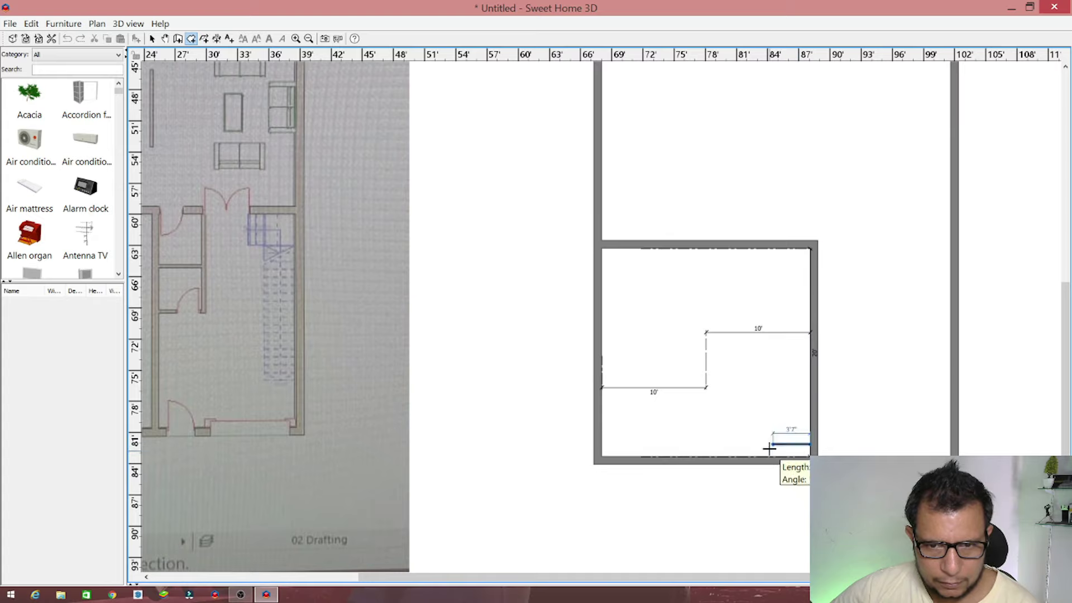
{"action": "key", "text": "Escape"}
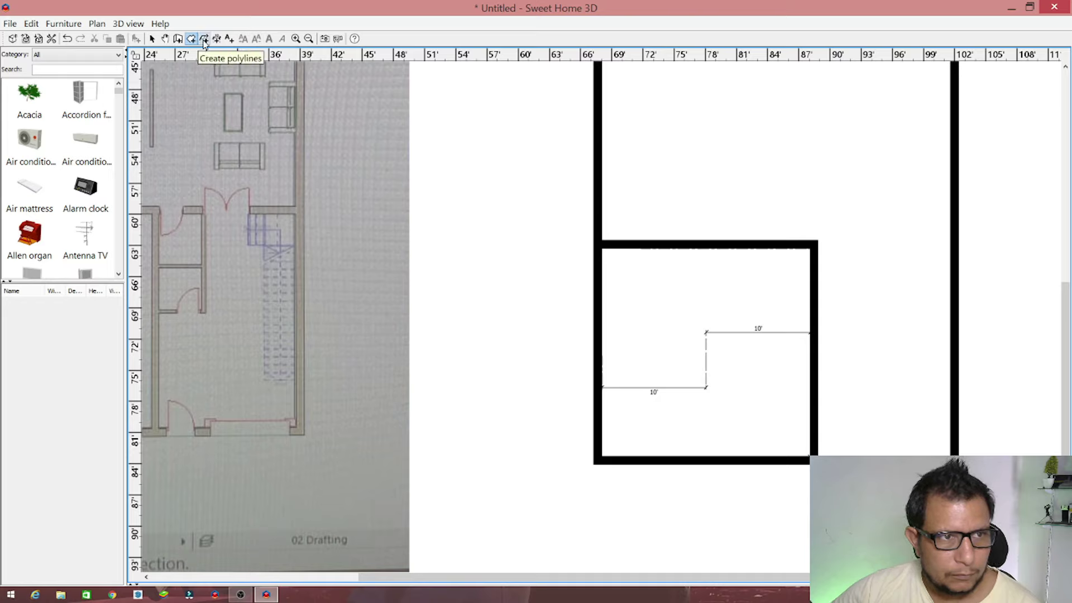
{"action": "left_click", "coordinate": [204, 39]}
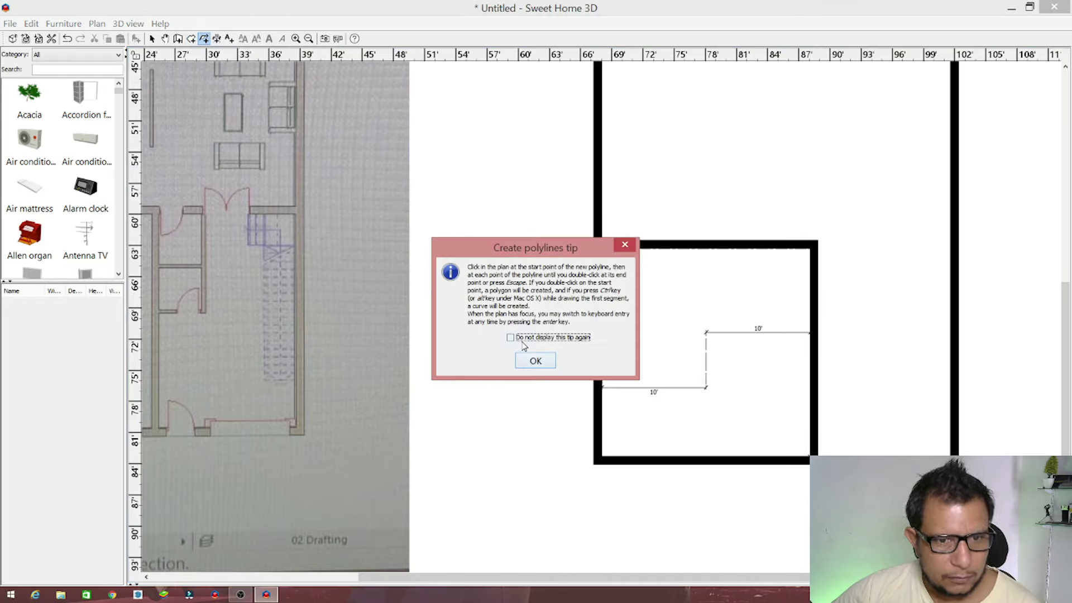
{"action": "left_click", "coordinate": [529, 362]}
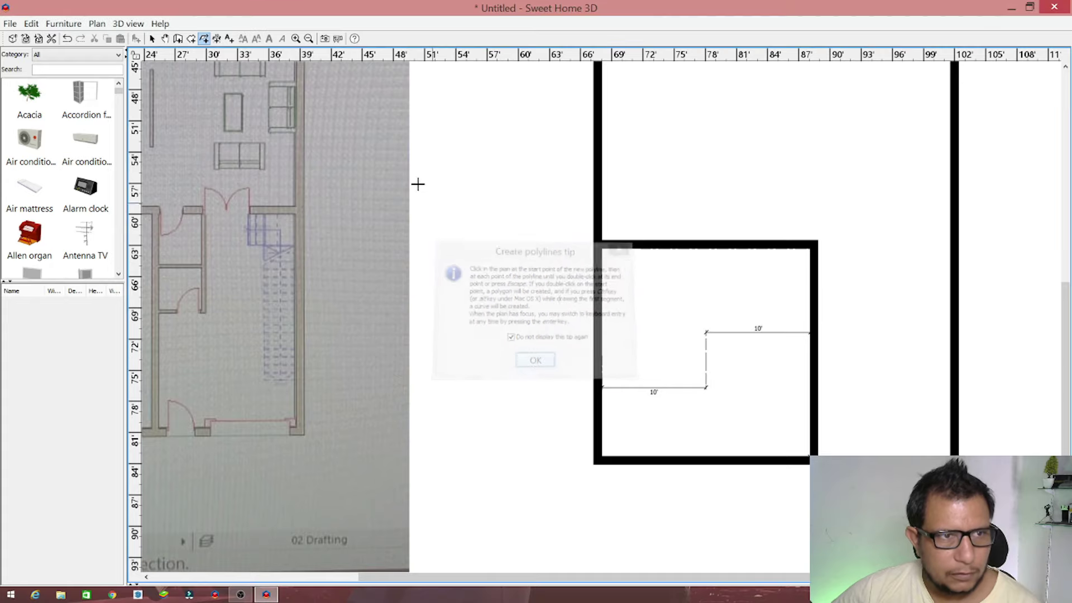
Dimension the new room's right wall and mark 10'1" along its bottom wall
{"action": "left_click", "coordinate": [217, 38]}
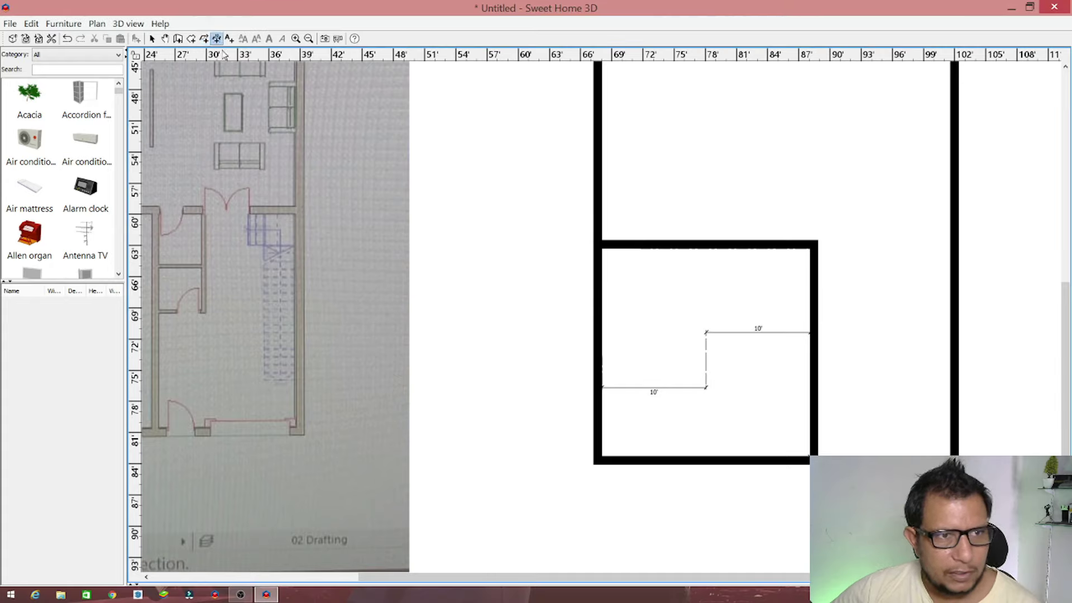
{"action": "double_click", "coordinate": [809, 439]}
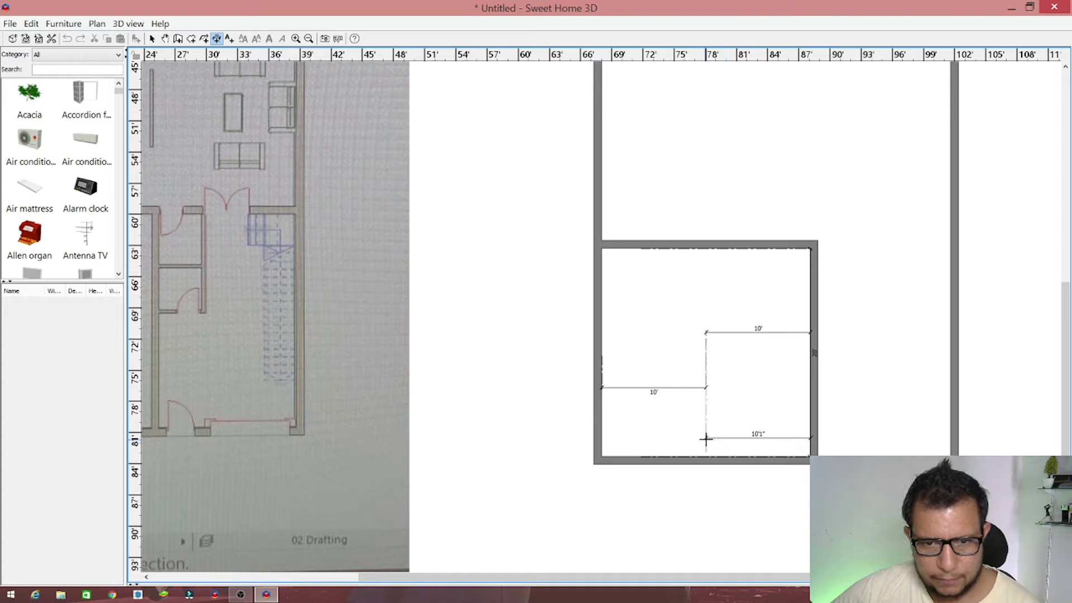
{"action": "left_click", "coordinate": [706, 440]}
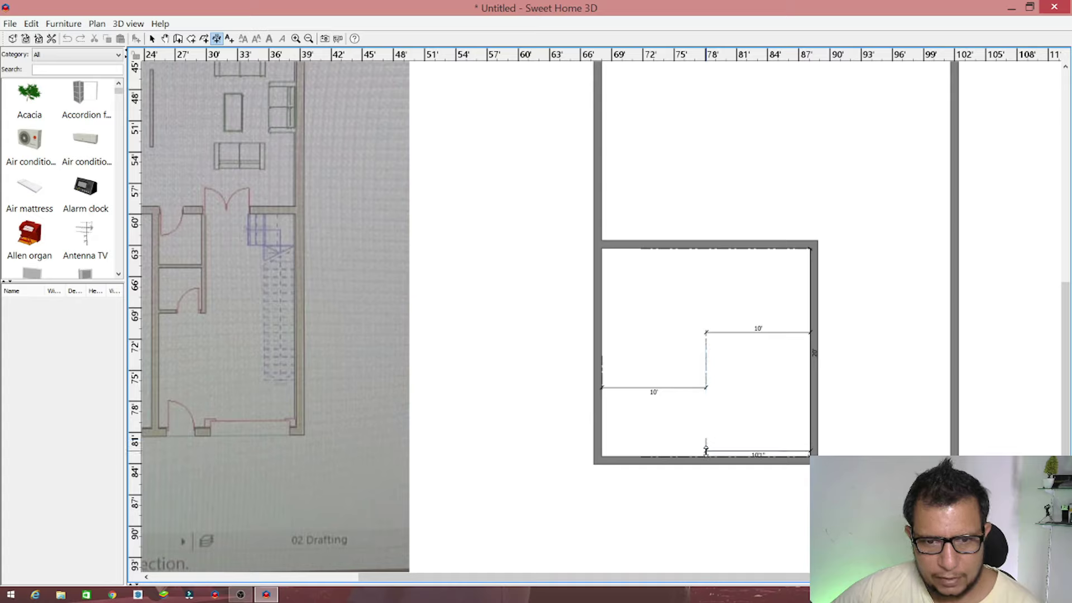
{"action": "left_click", "coordinate": [706, 457]}
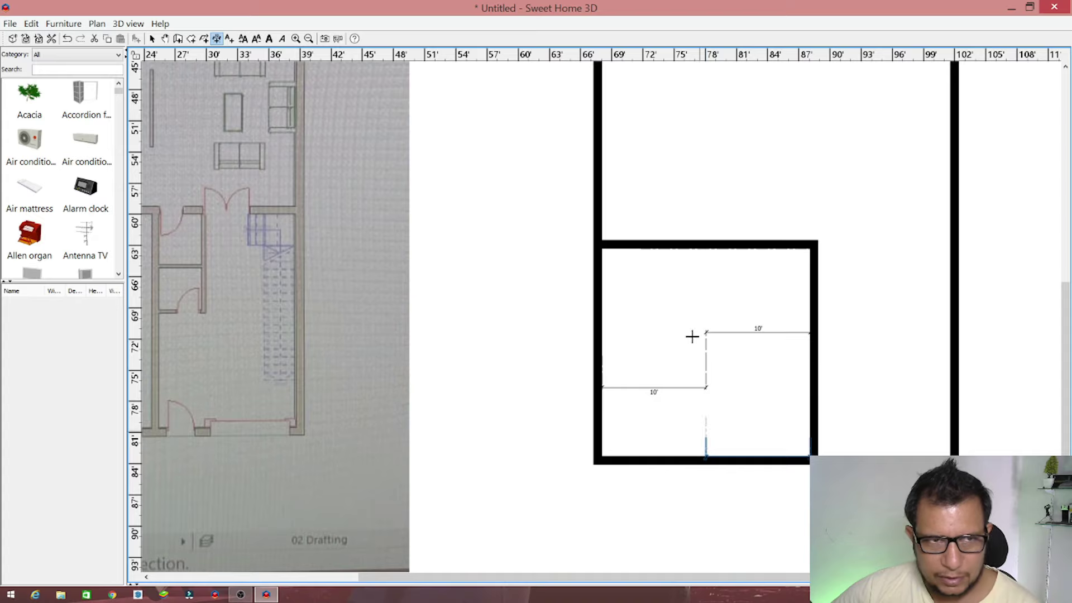
Draw a dividing wall from the 10'1" mark up to the top wall
{"action": "left_click", "coordinate": [178, 39]}
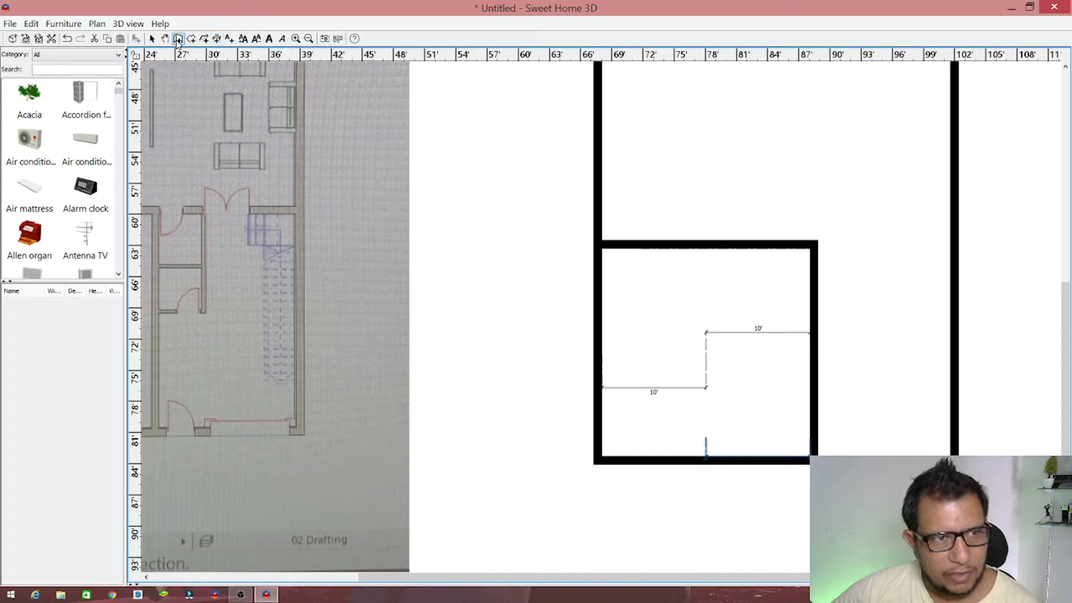
{"action": "left_click", "coordinate": [706, 453]}
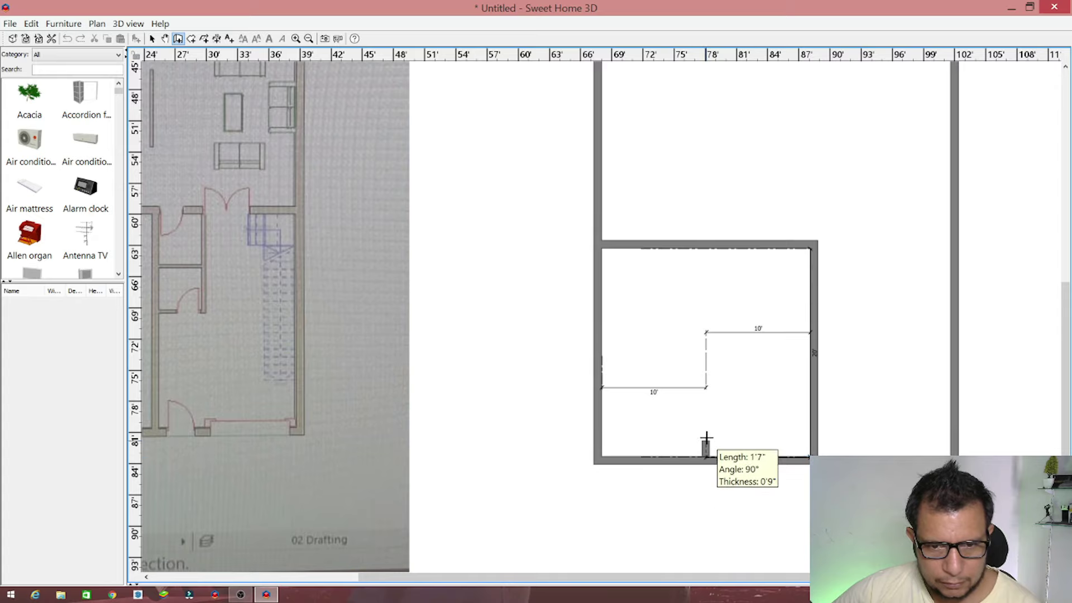
{"action": "double_click", "coordinate": [706, 247]}
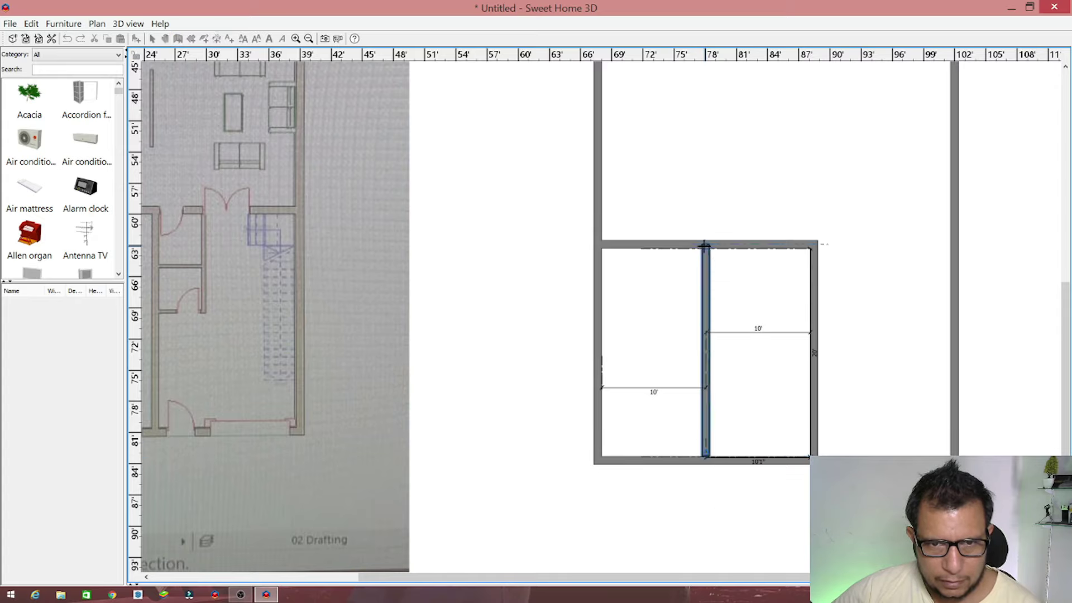
Open the new wall's Modify walls dialog and confirm its settings
{"action": "left_click", "coordinate": [152, 39]}
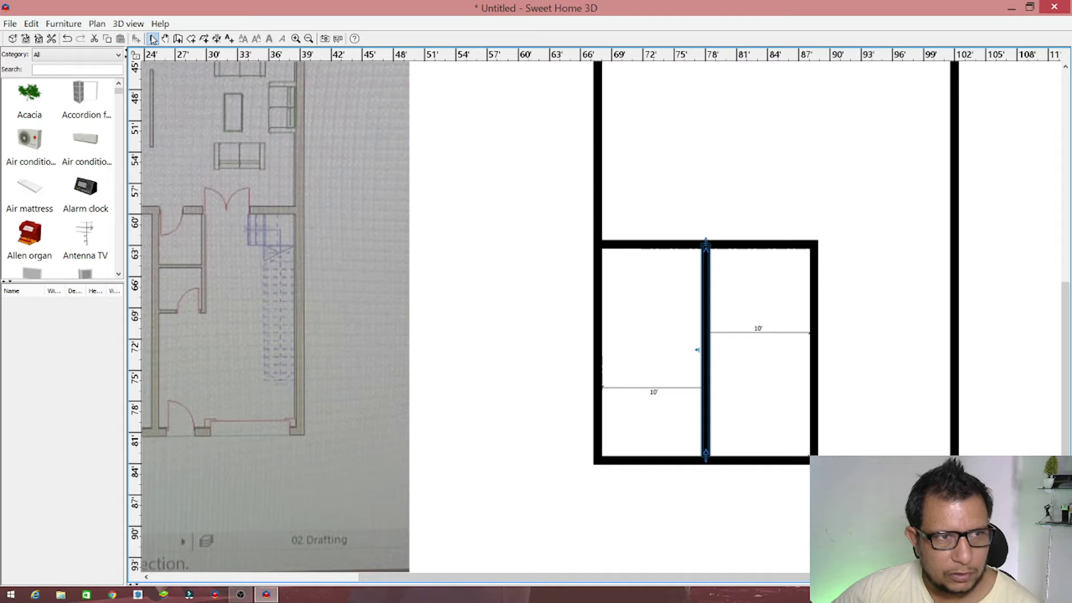
{"action": "double_click", "coordinate": [706, 326]}
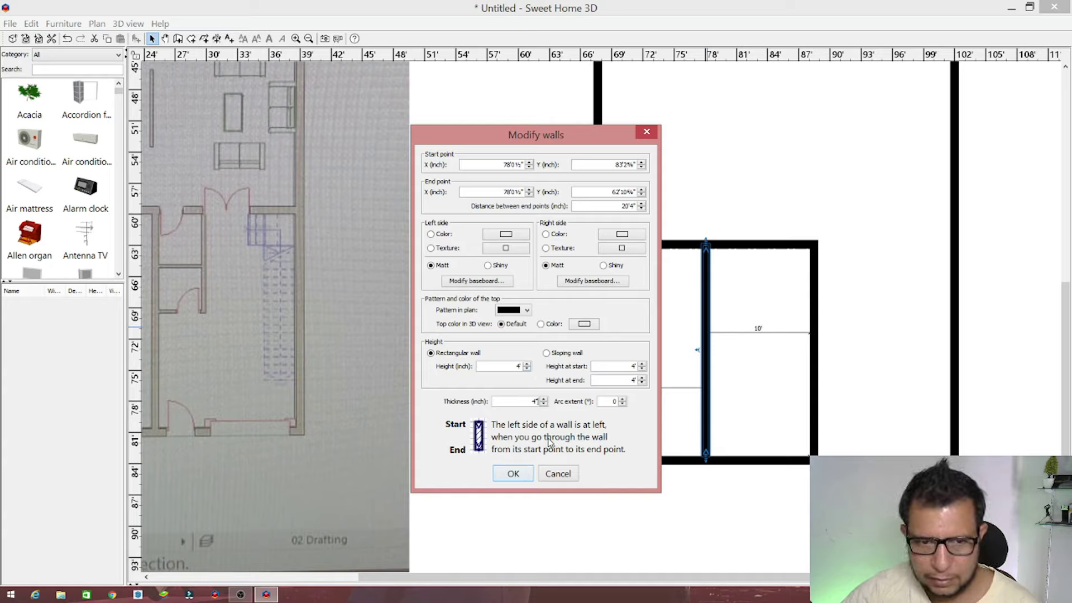
{"action": "left_click", "coordinate": [528, 478]}
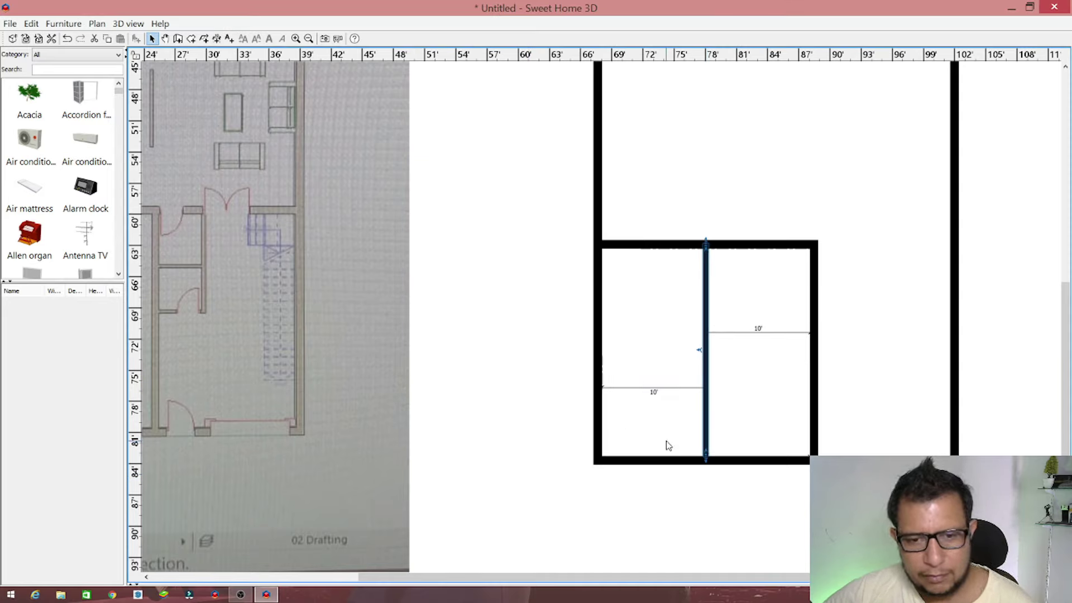
Zoom out and delete the stray thin wall on the right
{"action": "left_click", "coordinate": [668, 489]}
{"action": "scroll", "coordinate": [631, 466], "scroll_direction": "down", "scroll_amount": 1, "text": "ctrl"}
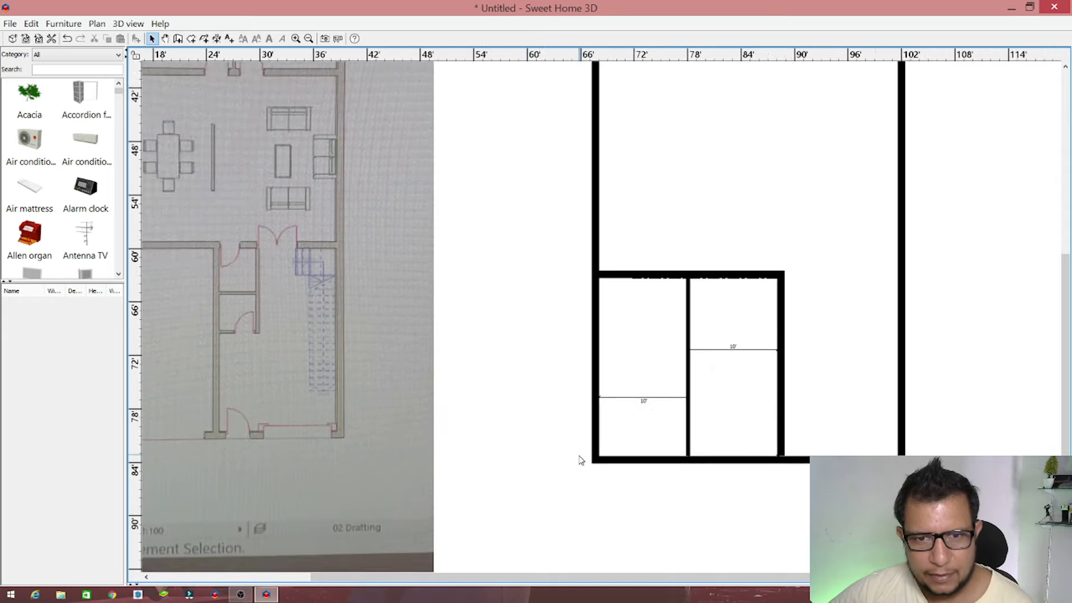
{"action": "scroll", "coordinate": [558, 457], "scroll_direction": "down", "scroll_amount": 1, "text": "ctrl"}
{"action": "scroll", "coordinate": [473, 452], "scroll_direction": "down", "scroll_amount": 1, "text": "ctrl"}
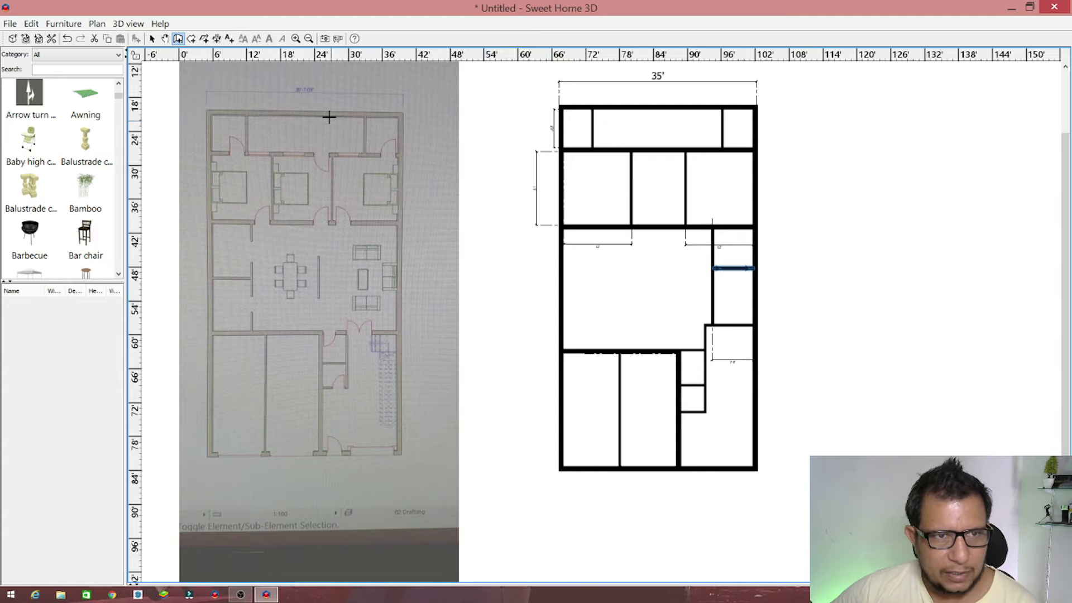
{"action": "left_click", "coordinate": [152, 38]}
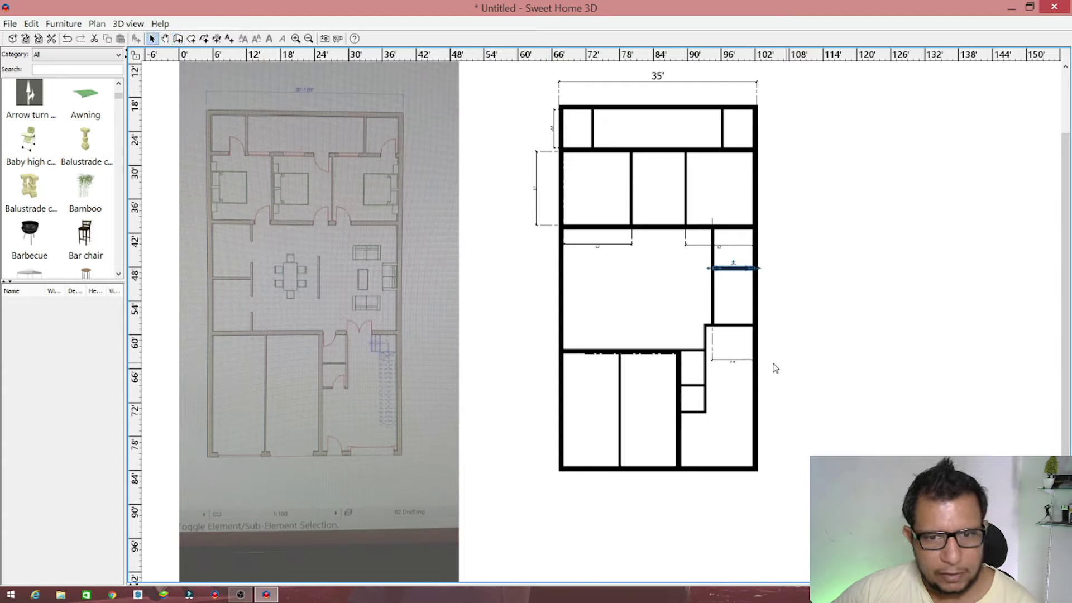
{"action": "left_click", "coordinate": [725, 359]}
{"action": "key", "text": "Delete"}
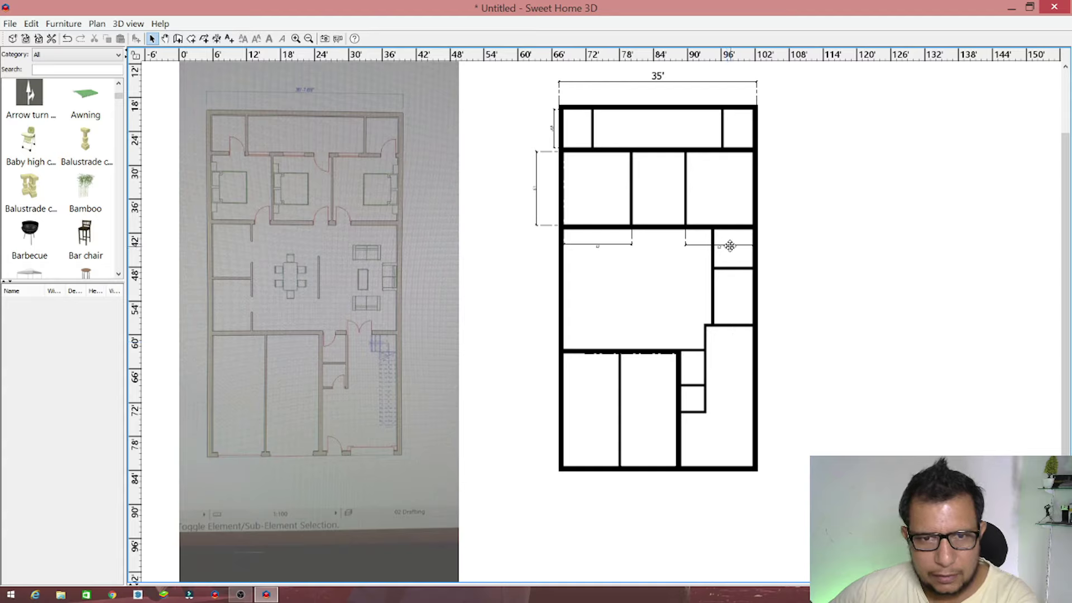
Delete the four leftover helper dimensions, keeping only the 35' width
{"action": "left_click", "coordinate": [725, 244]}
{"action": "key", "text": "Delete"}
{"action": "left_click", "coordinate": [604, 245]}
{"action": "key", "text": "Delete"}
{"action": "left_click", "coordinate": [537, 202]}
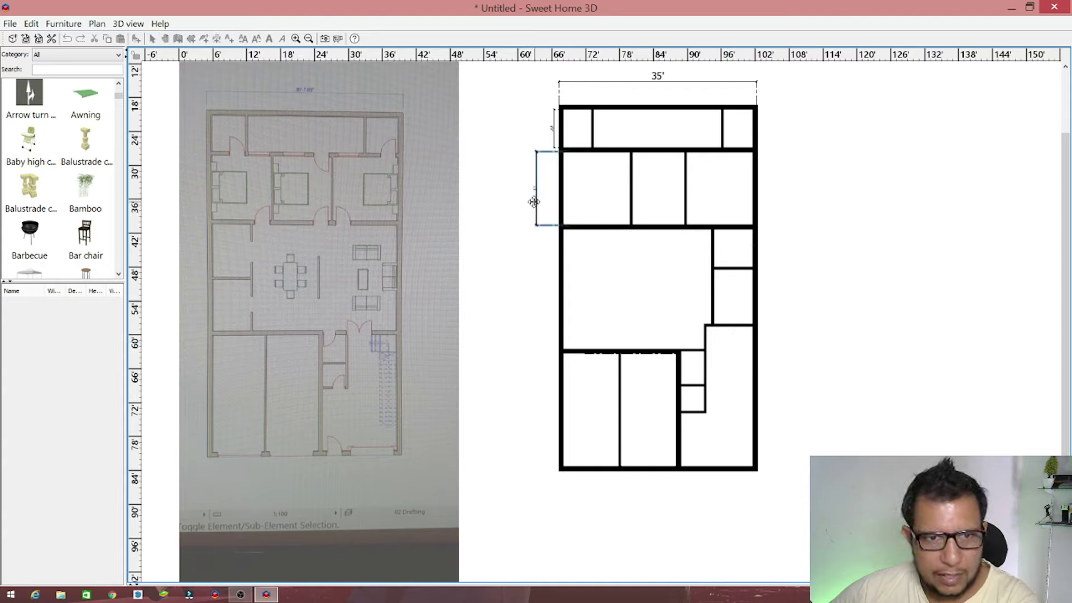
{"action": "key", "text": "Delete"}
{"action": "left_click", "coordinate": [555, 137]}
{"action": "key", "text": "Delete"}
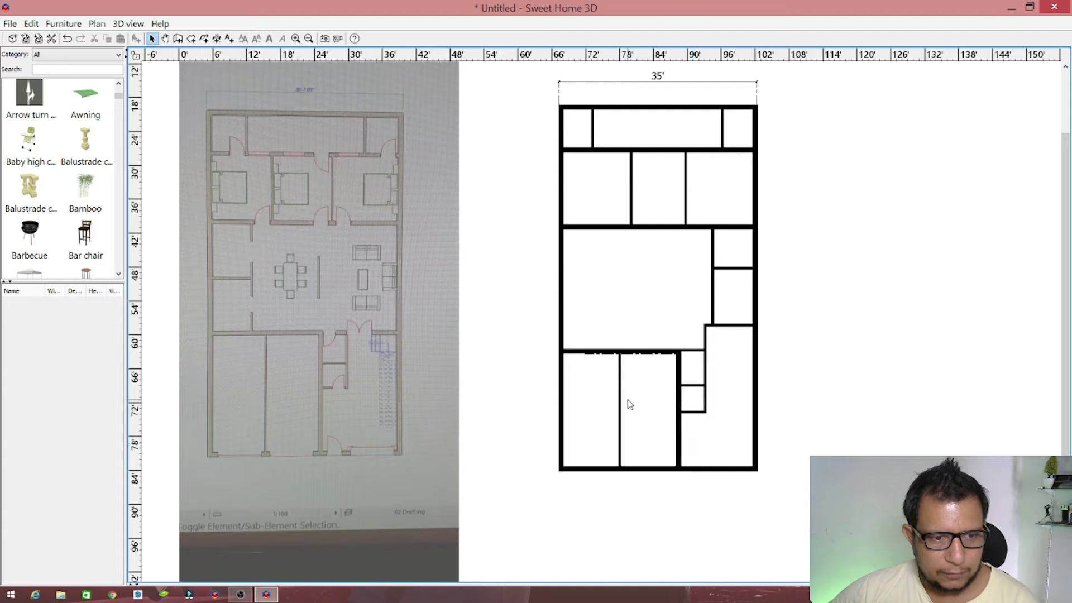
Filter the catalog to Doors and windows and drag an Open door beside the floor plan
{"action": "left_click", "coordinate": [99, 56]}
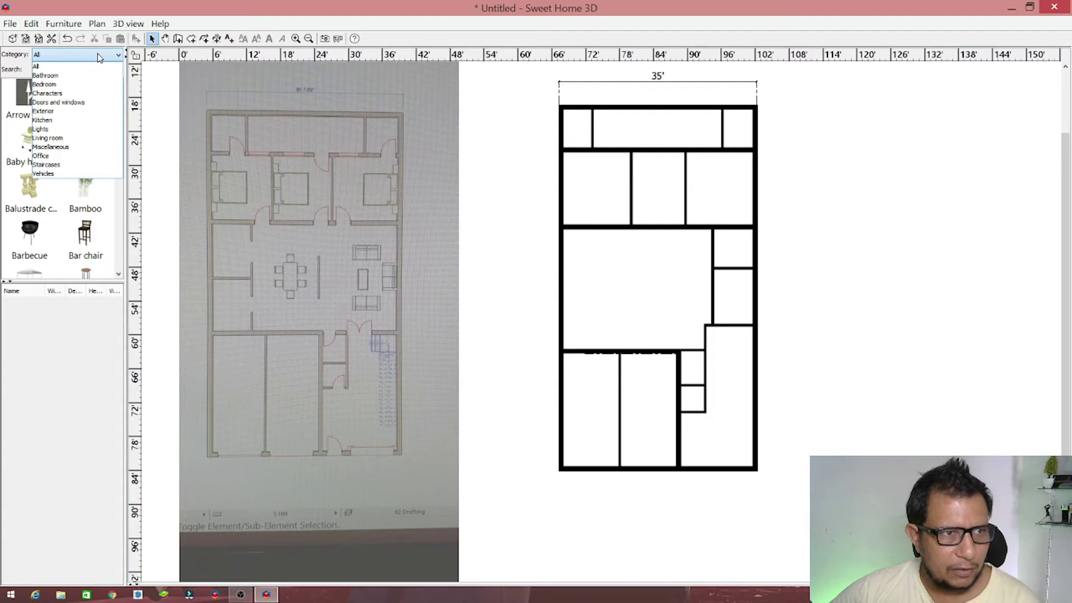
{"action": "left_click", "coordinate": [70, 103]}
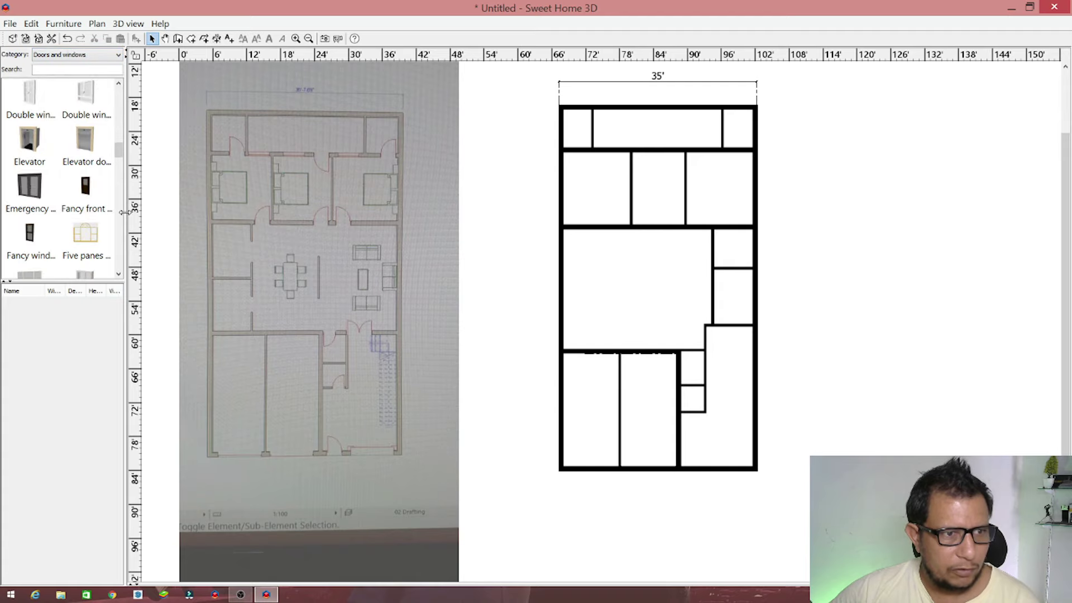
{"action": "left_click_drag", "start_coordinate": [124, 213], "coordinate": [182, 215]}
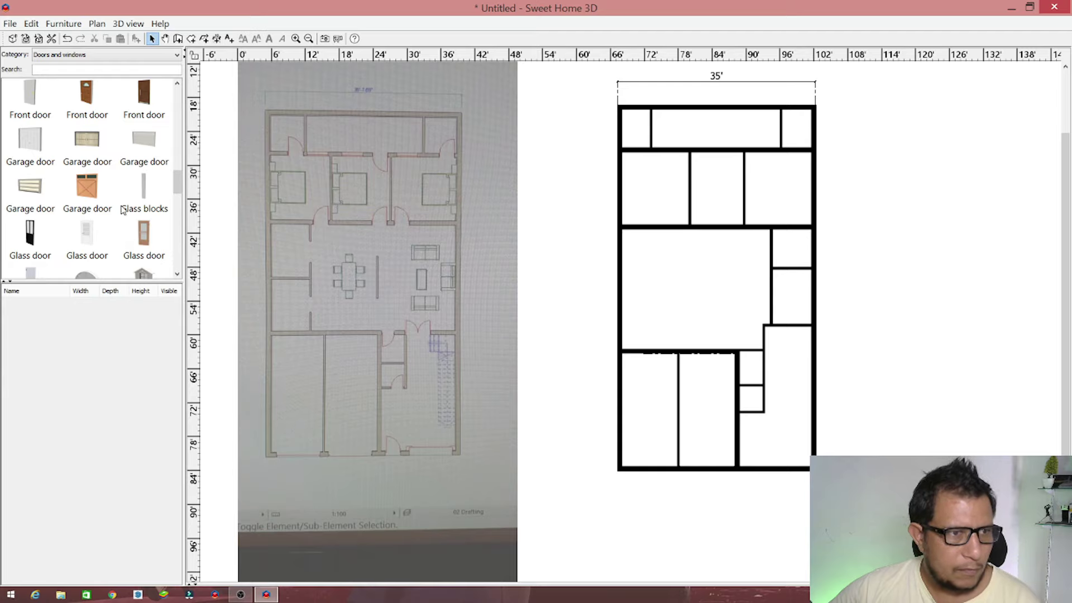
{"action": "scroll", "coordinate": [124, 210], "scroll_direction": "down", "scroll_amount": 3}
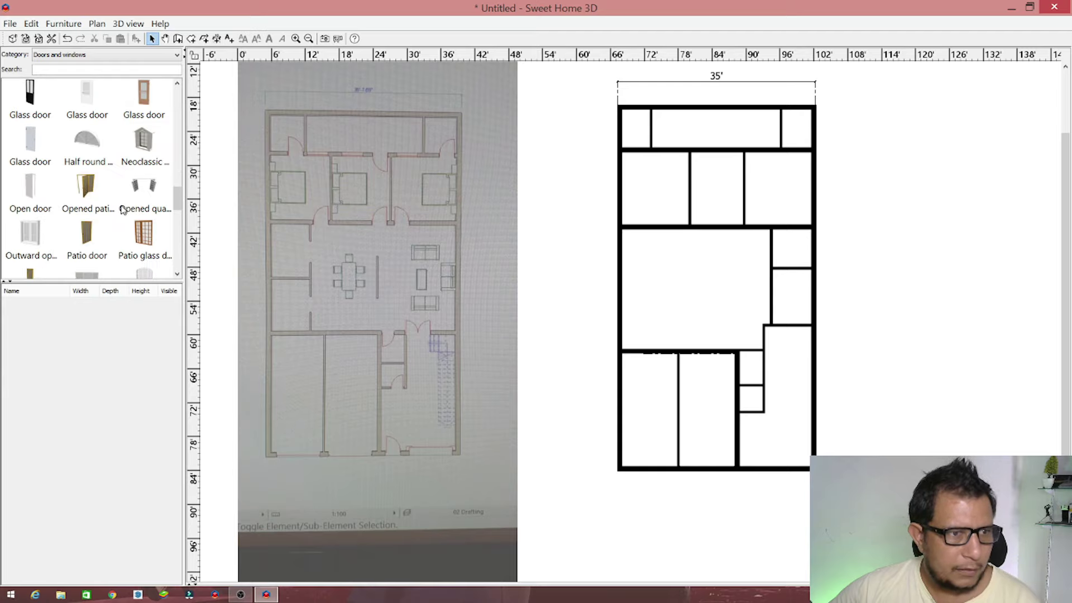
{"action": "left_click", "coordinate": [30, 197]}
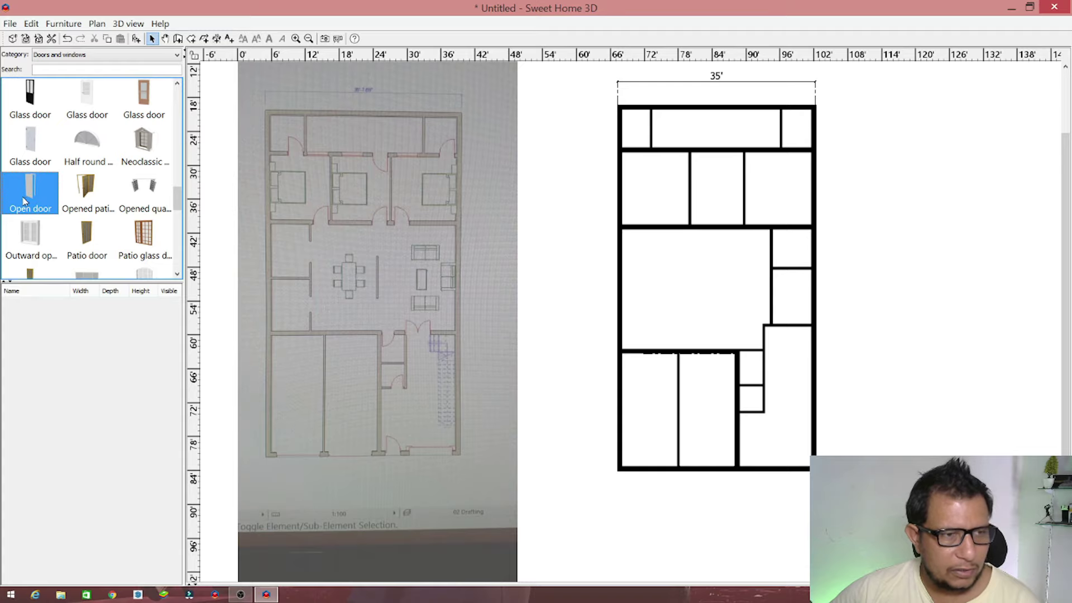
{"action": "left_click_drag", "start_coordinate": [26, 201], "coordinate": [571, 270]}
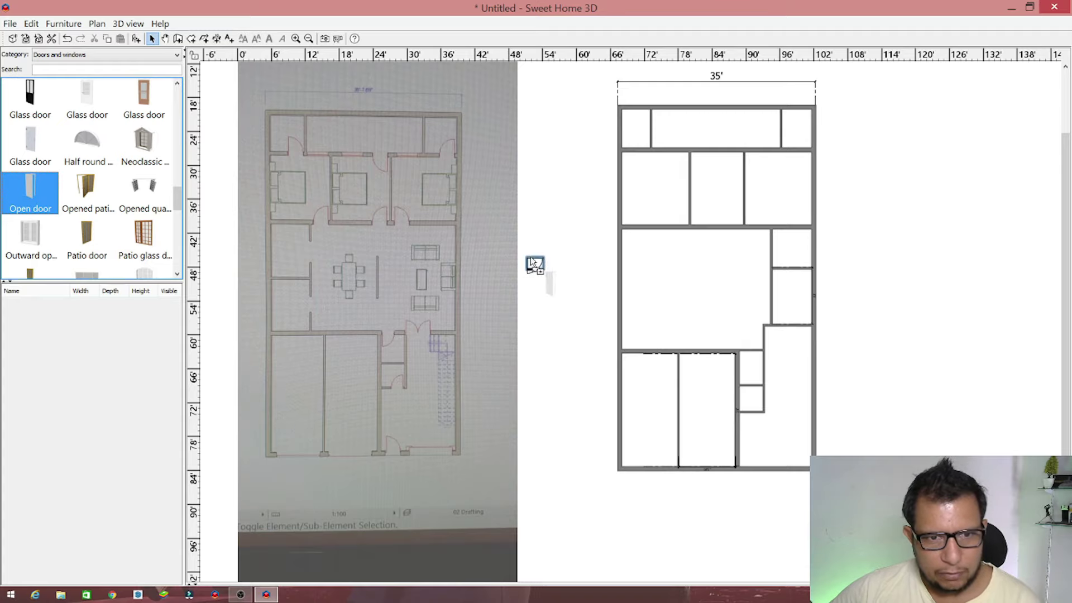
{"action": "scroll", "coordinate": [596, 285], "scroll_direction": "up", "scroll_amount": 1}
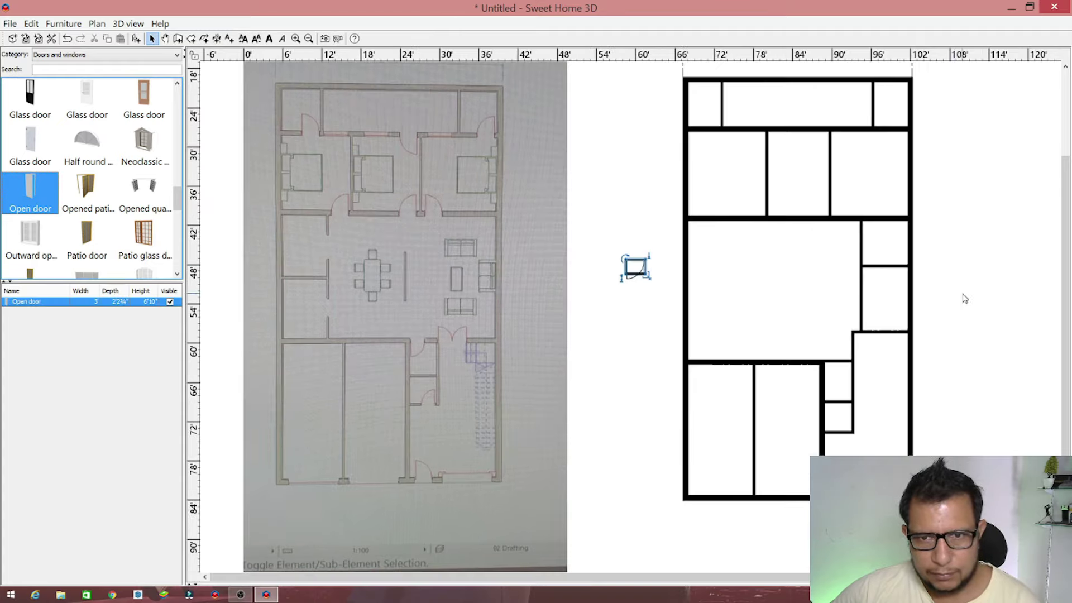
{"action": "scroll", "coordinate": [976, 299], "scroll_direction": "up", "scroll_amount": 2}
{"action": "scroll", "coordinate": [975, 299], "scroll_direction": "up", "scroll_amount": 1}
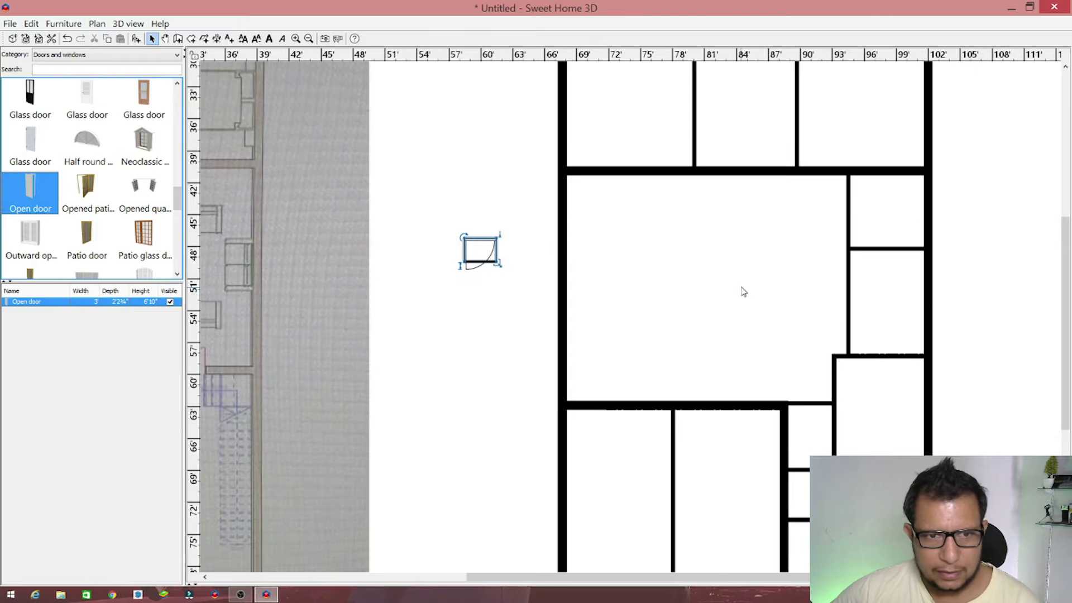
Edit the Open door's properties and enter a 3'6" width
{"action": "double_click", "coordinate": [482, 245]}
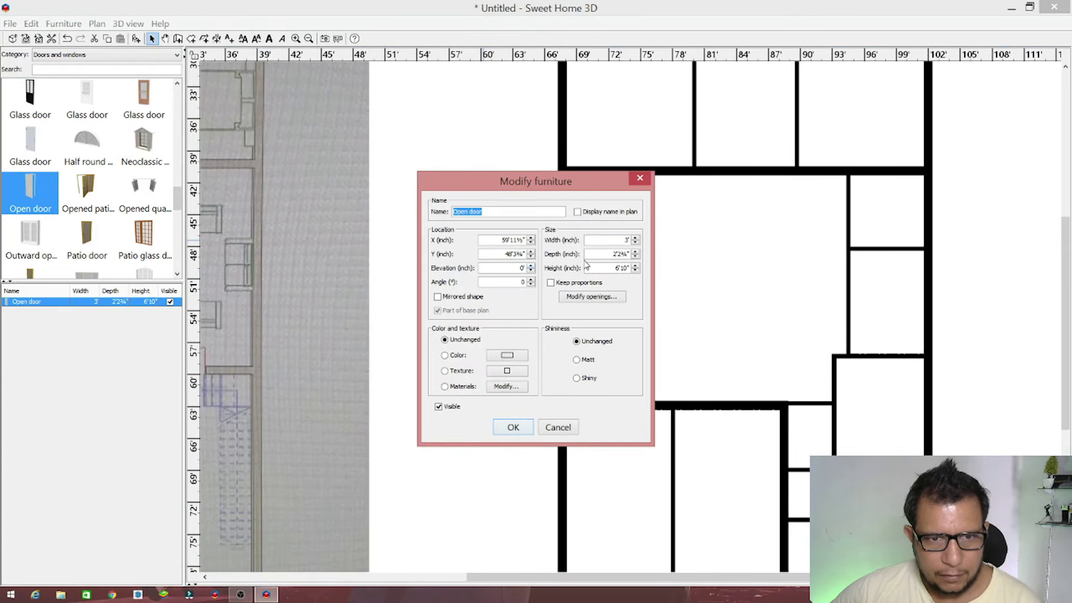
{"action": "left_click", "coordinate": [622, 240]}
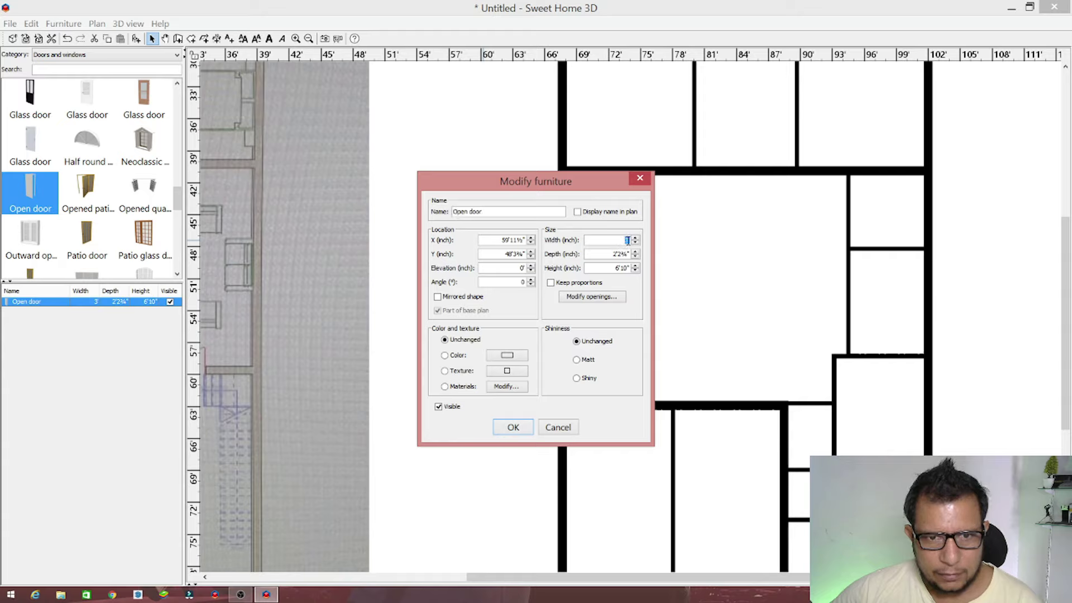
{"action": "type", "text": "6"}
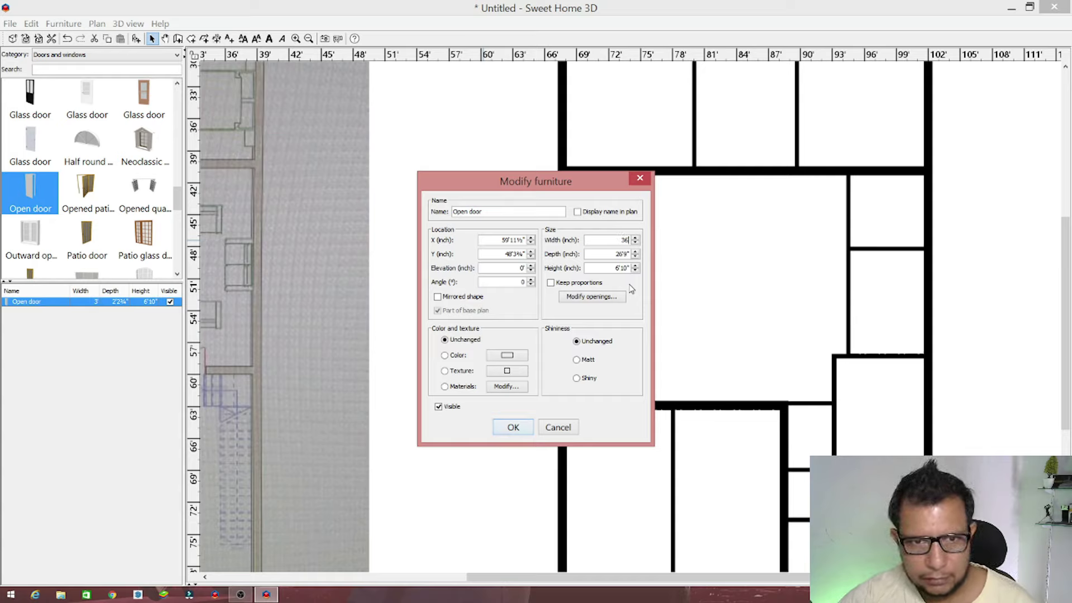
{"action": "type", "text": "\""}
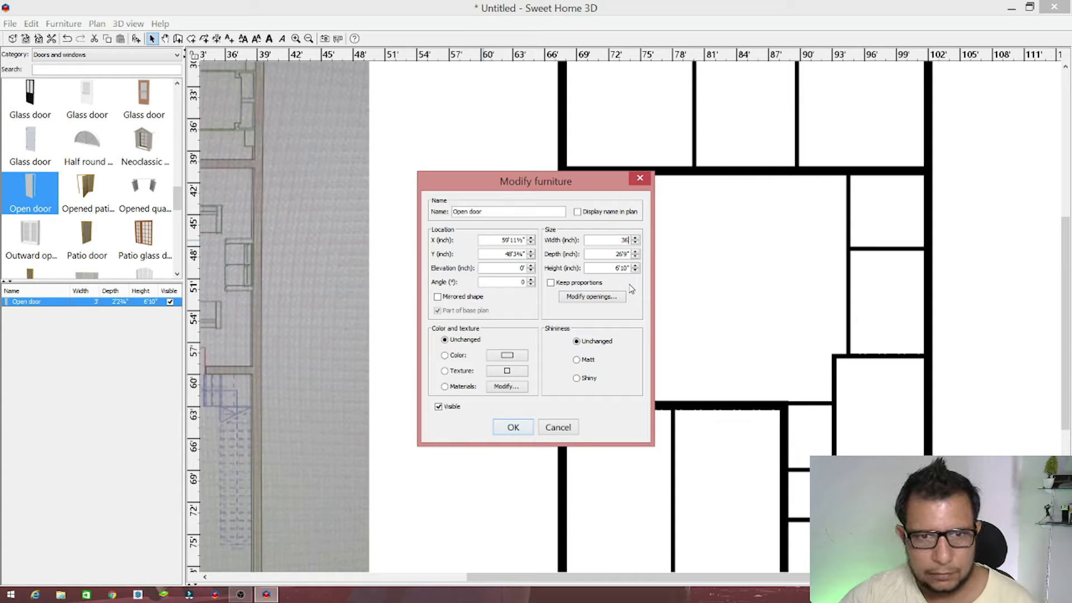
{"action": "type", "text": "'"}
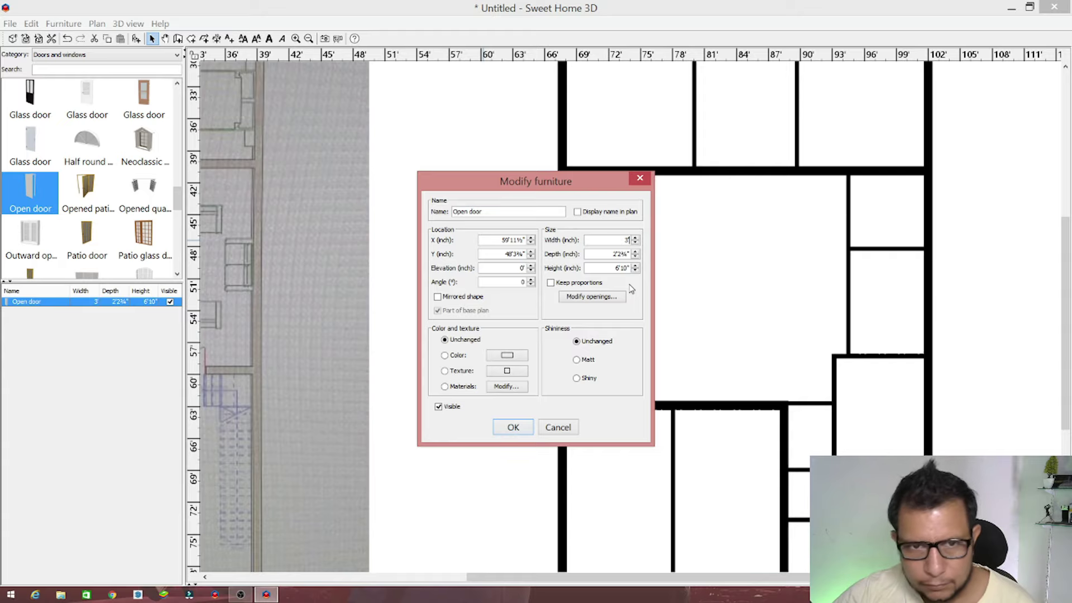
{"action": "type", "text": "6"}
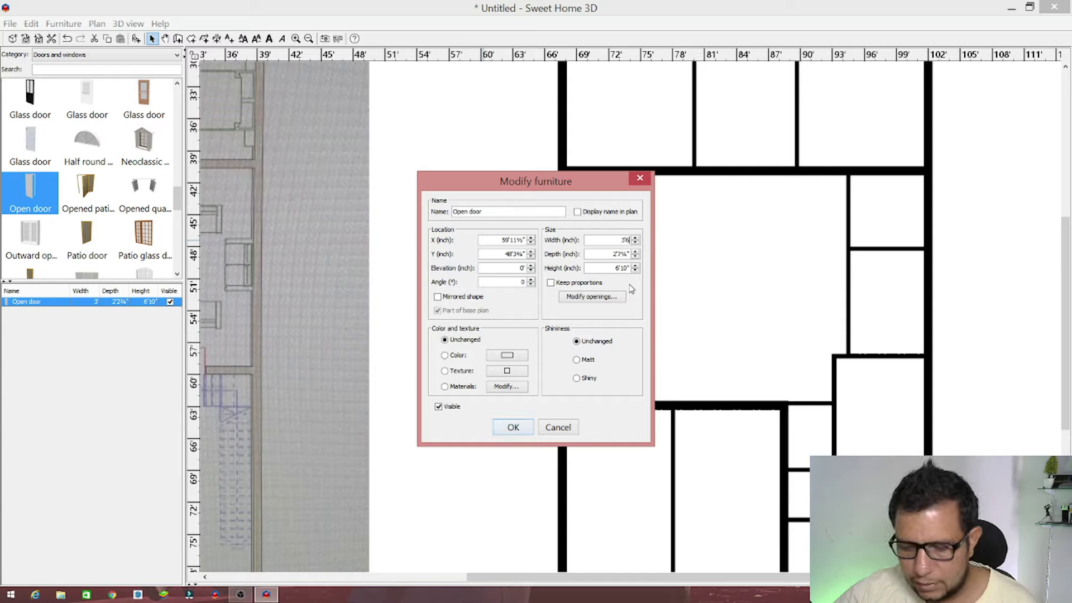
{"action": "type", "text": "\""}
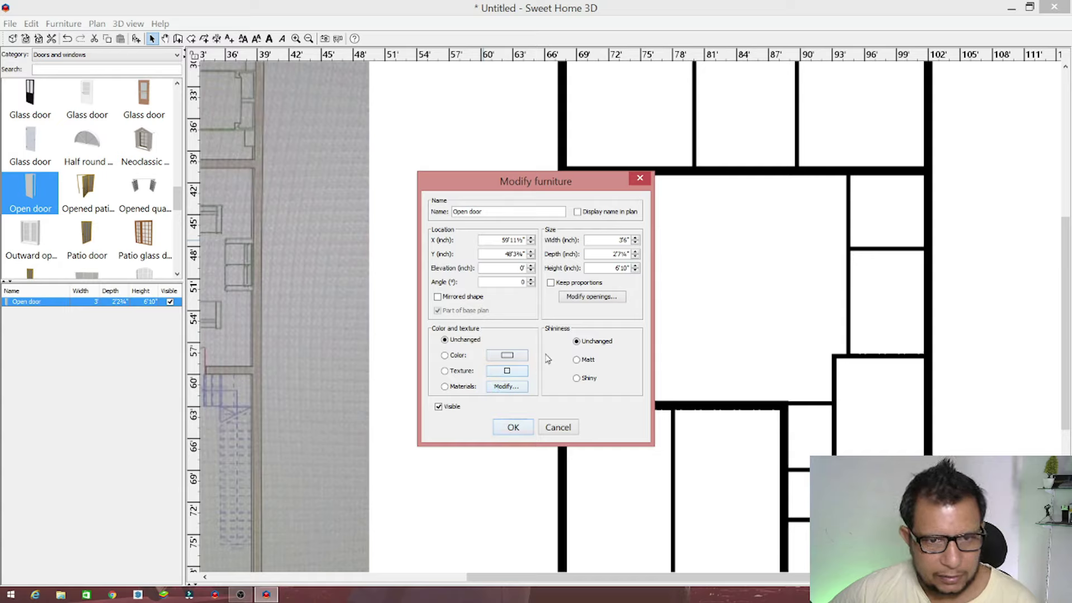
Open the door's materials and bring up texture choices for its white material
{"action": "left_click", "coordinate": [503, 386]}
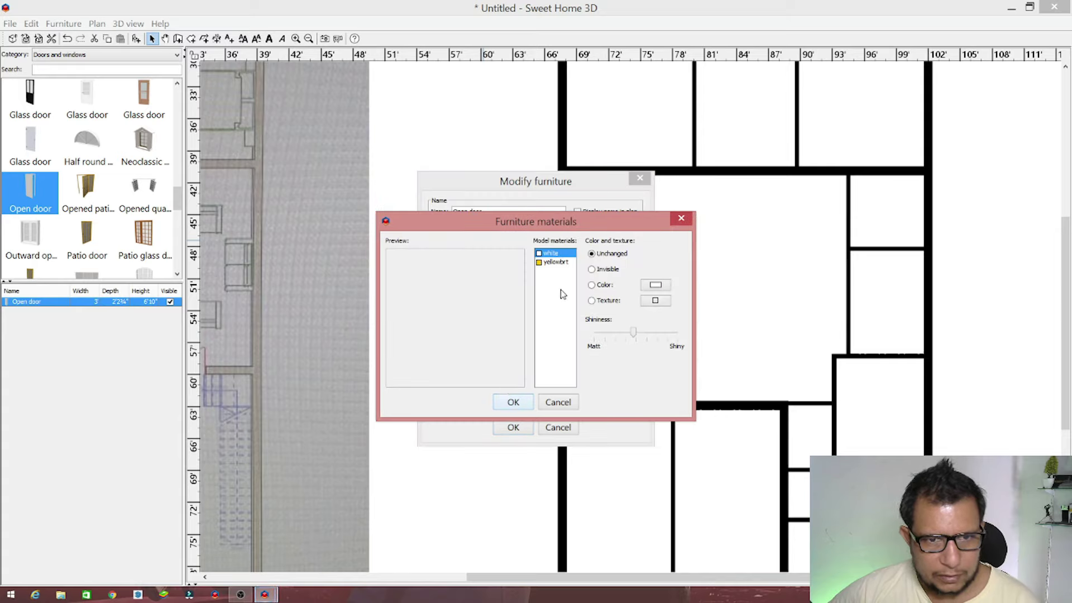
{"action": "left_click", "coordinate": [548, 258]}
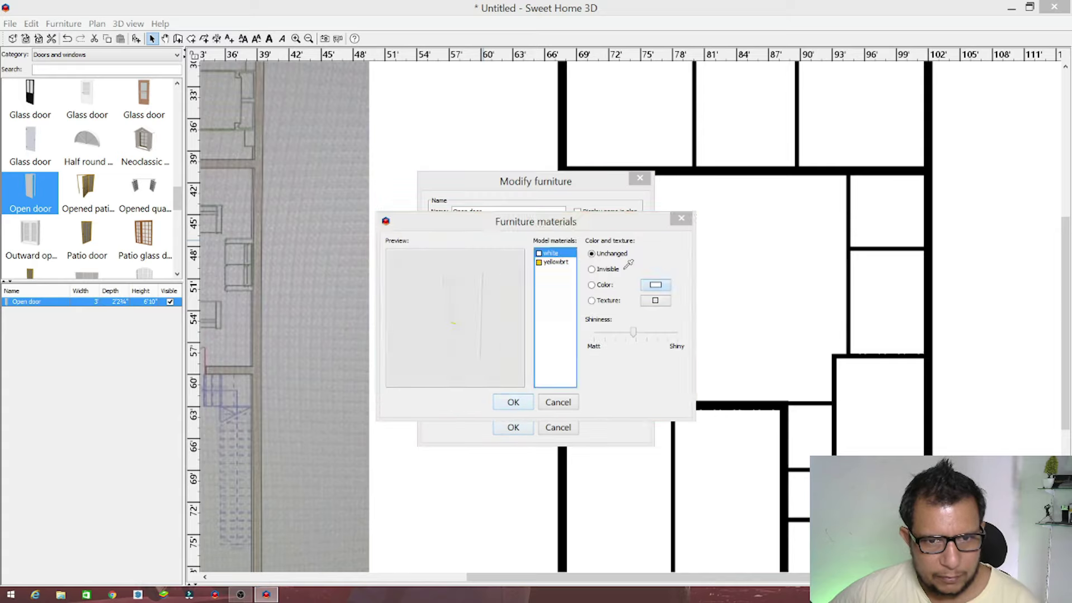
{"action": "left_click", "coordinate": [655, 285]}
{"action": "left_click", "coordinate": [691, 220]}
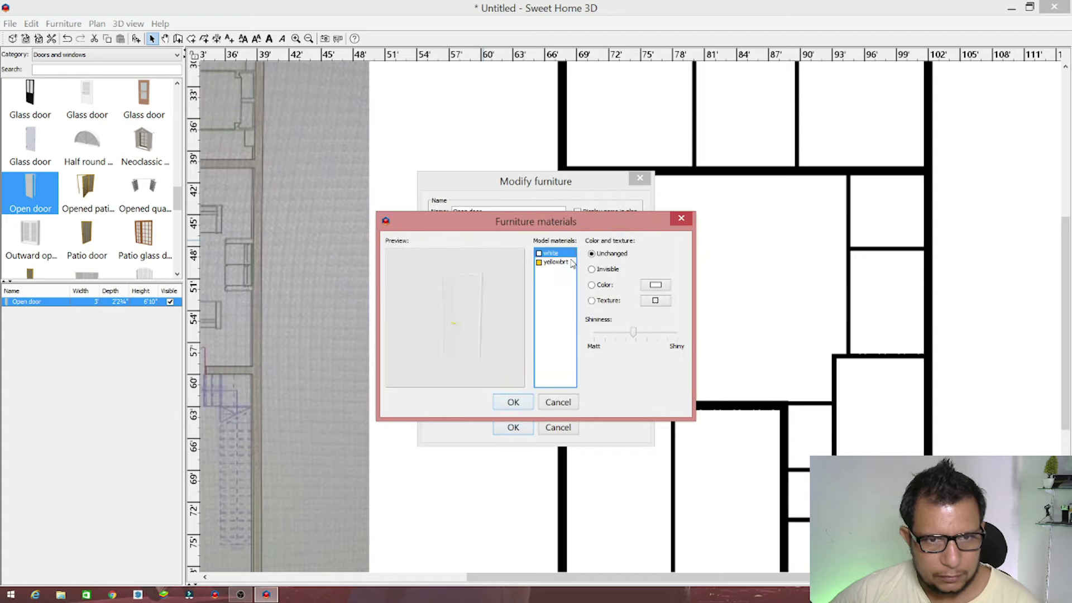
{"action": "left_click", "coordinate": [656, 301]}
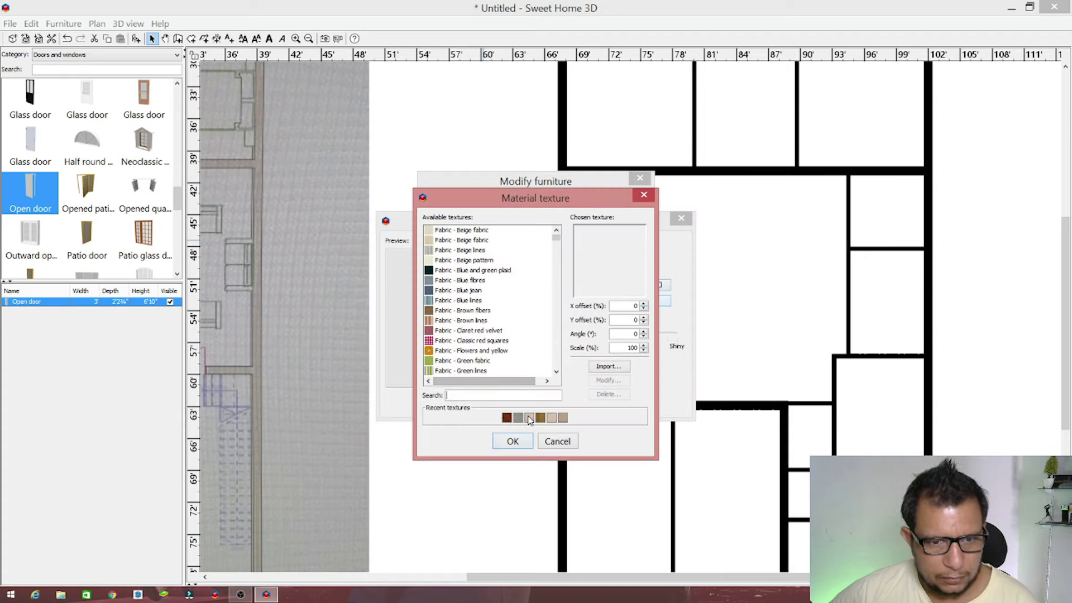
{"action": "left_click", "coordinate": [541, 419]}
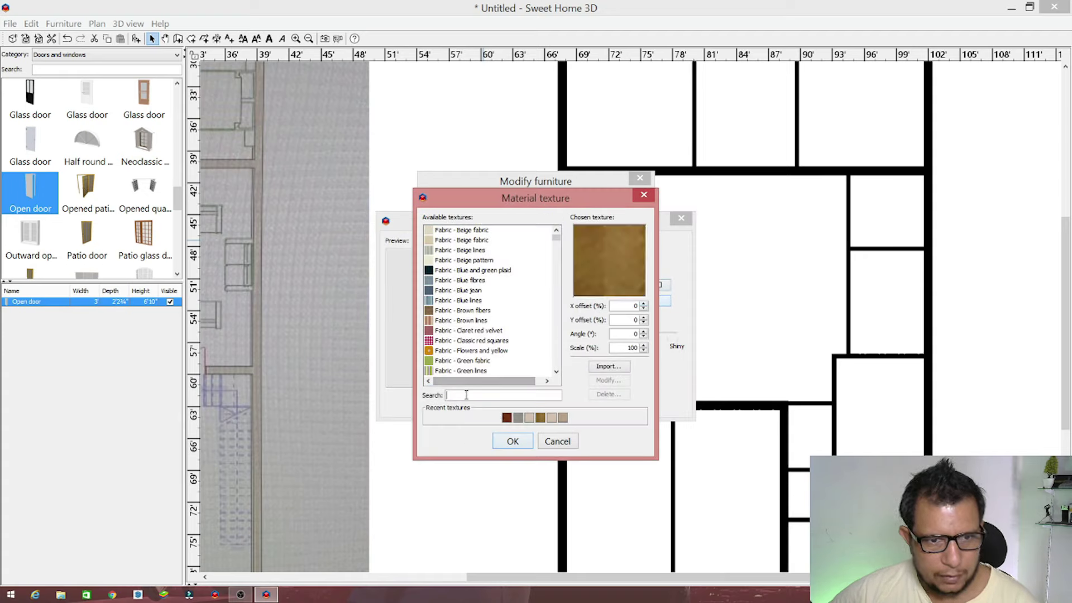
Search textures for 'wood', apply Wood - Pine, and confirm both dialogs
{"action": "type", "text": "wood"}
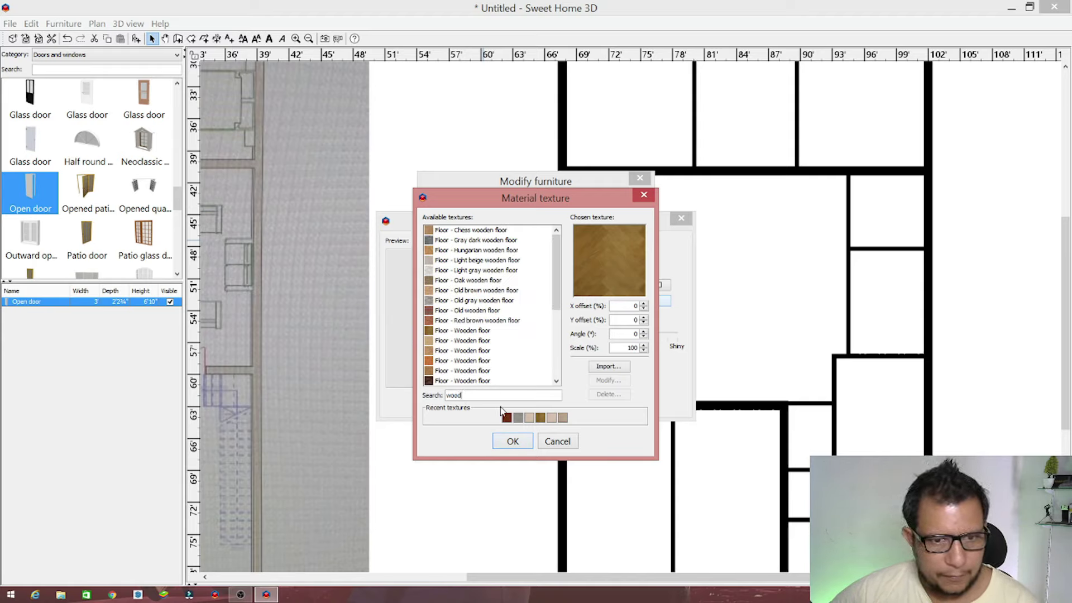
{"action": "left_click", "coordinate": [457, 291]}
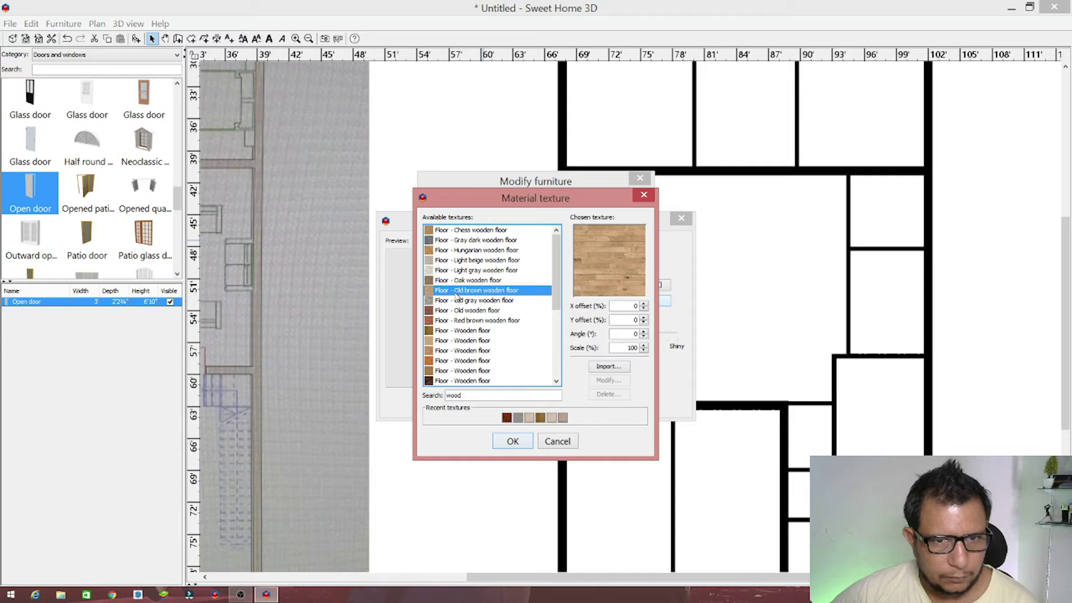
{"action": "left_click", "coordinate": [438, 258]}
{"action": "scroll", "coordinate": [442, 268], "scroll_direction": "down", "scroll_amount": 1}
{"action": "scroll", "coordinate": [447, 276], "scroll_direction": "down", "scroll_amount": 1}
{"action": "left_click", "coordinate": [452, 280]}
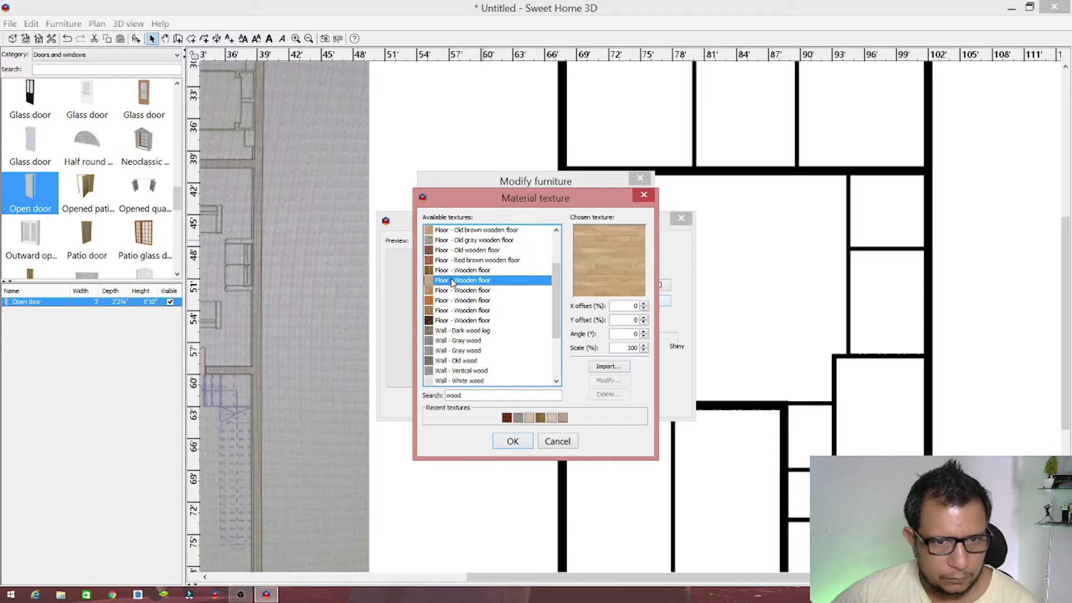
{"action": "scroll", "coordinate": [455, 310], "scroll_direction": "down", "scroll_amount": 2}
{"action": "left_click", "coordinate": [472, 340]}
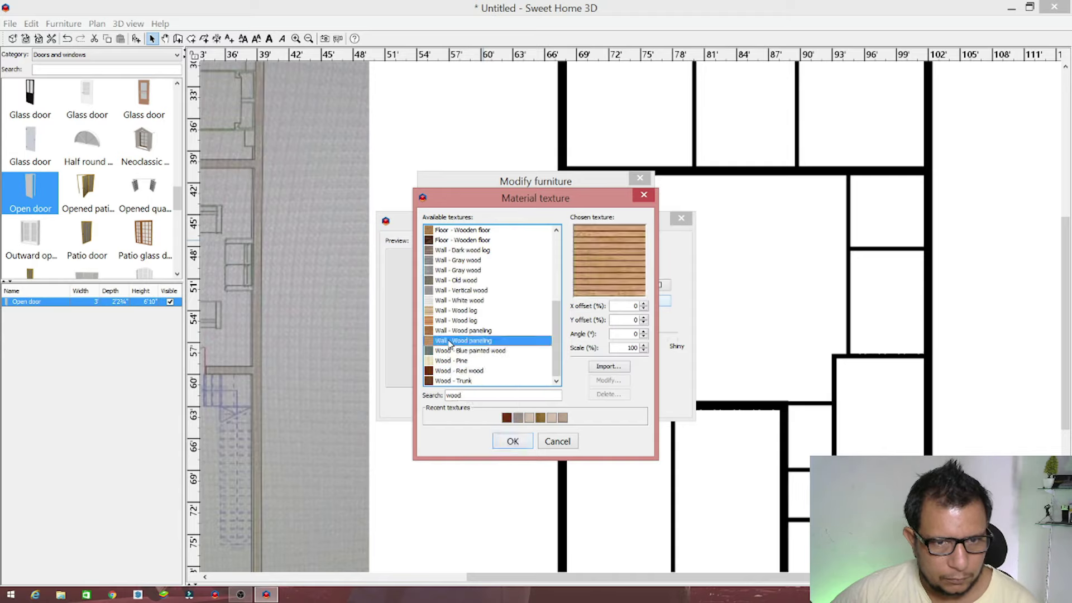
{"action": "left_click", "coordinate": [454, 360]}
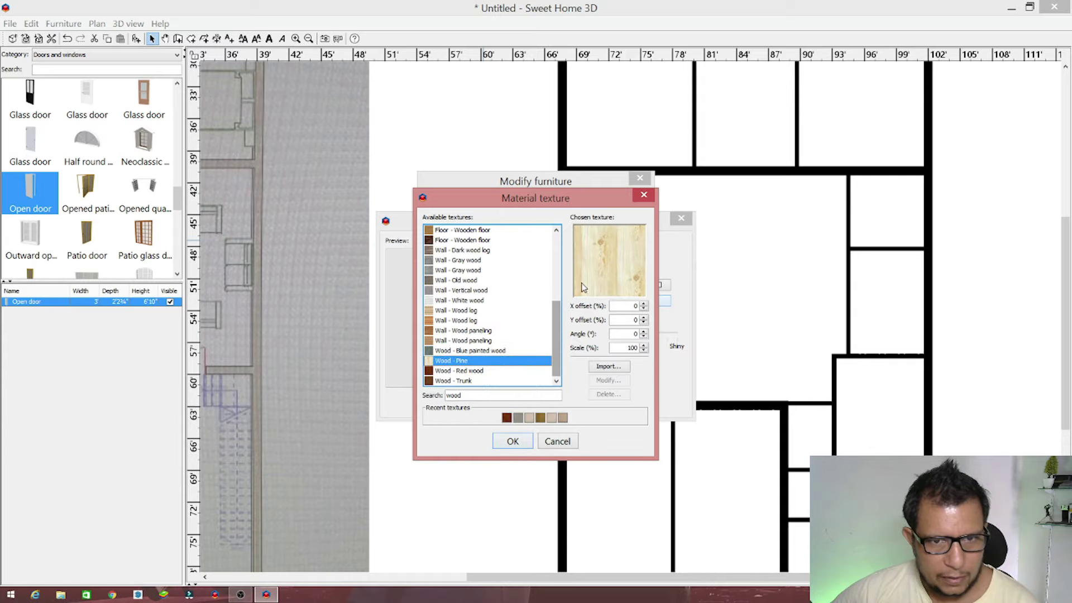
{"action": "left_click", "coordinate": [528, 441]}
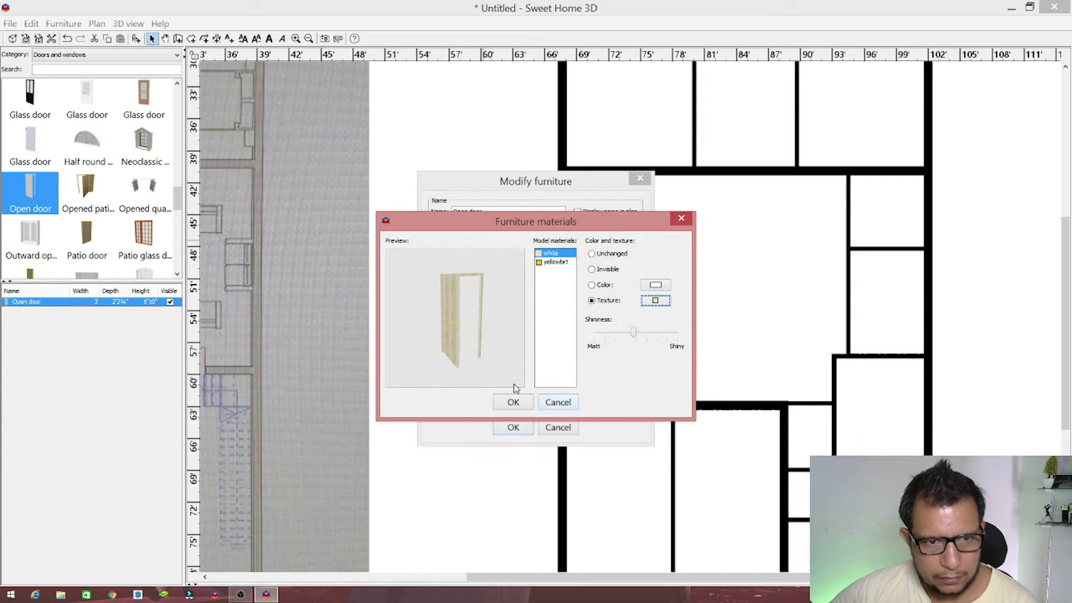
{"action": "left_click", "coordinate": [512, 402]}
Apply the door changes and move the Open door onto the upper wall
{"action": "left_click", "coordinate": [513, 427]}
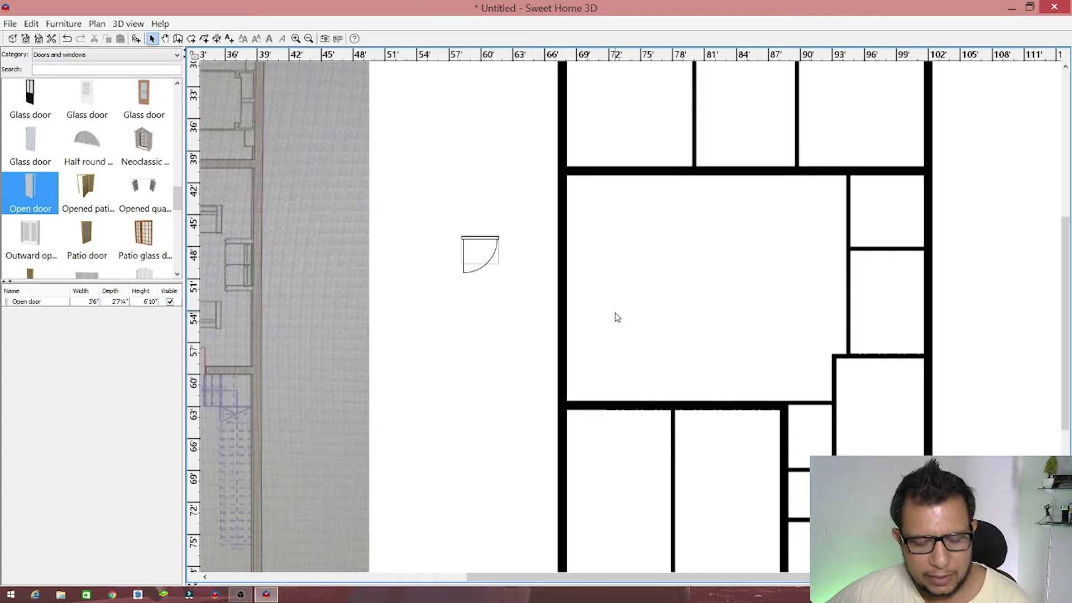
{"action": "scroll", "coordinate": [579, 351], "scroll_direction": "down", "scroll_amount": 1, "text": "ctrl"}
{"action": "scroll", "coordinate": [575, 352], "scroll_direction": "down", "scroll_amount": 1, "text": "ctrl"}
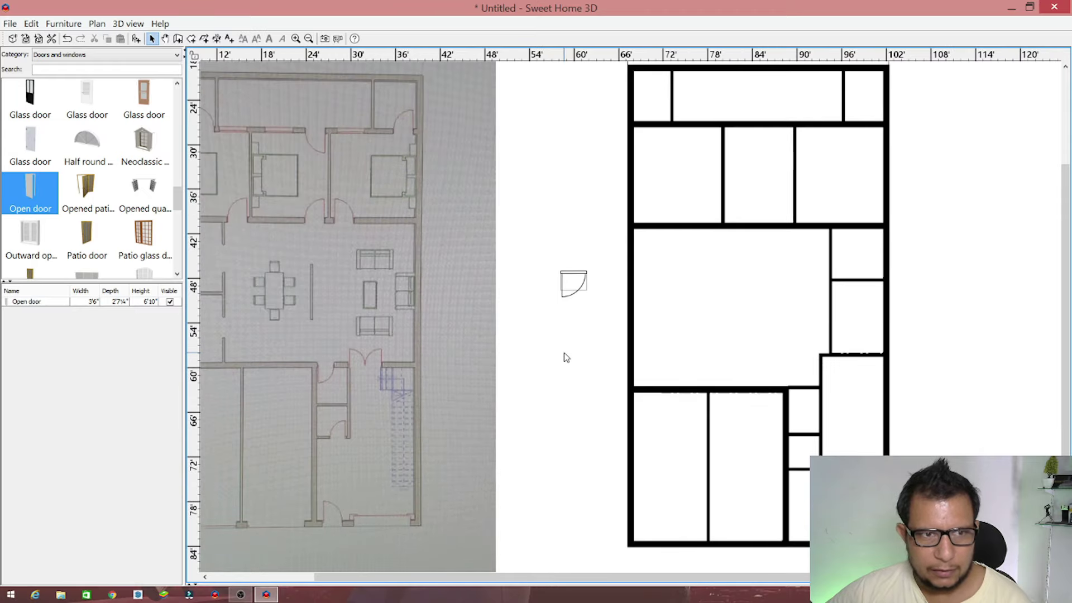
{"action": "scroll", "coordinate": [570, 354], "scroll_direction": "down", "scroll_amount": 1, "text": "ctrl"}
{"action": "scroll", "coordinate": [566, 358], "scroll_direction": "down", "scroll_amount": 1, "text": "ctrl"}
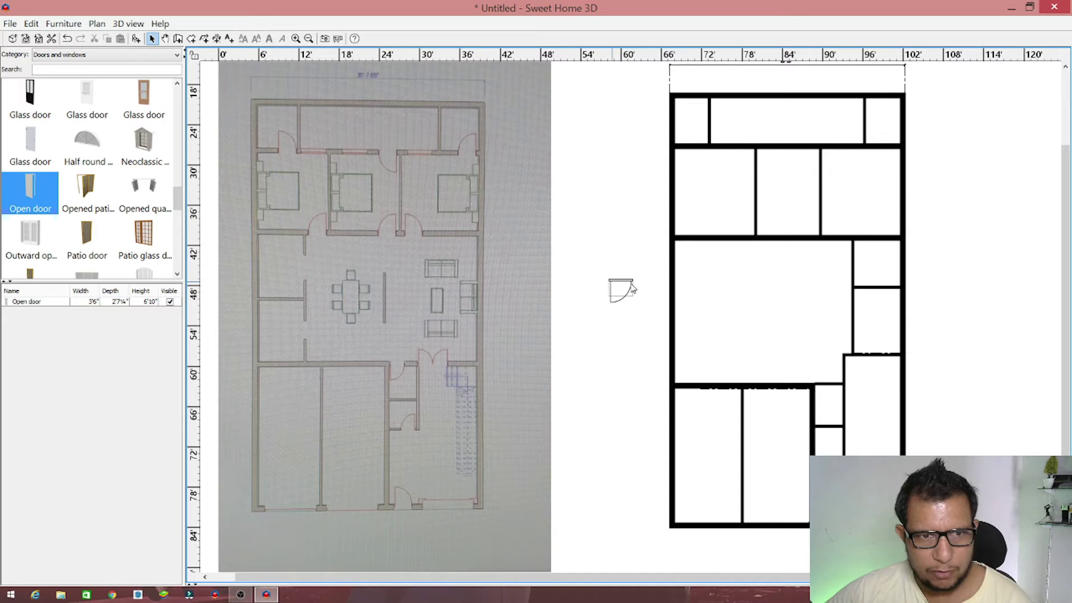
{"action": "left_click_drag", "start_coordinate": [621, 287], "coordinate": [742, 237]}
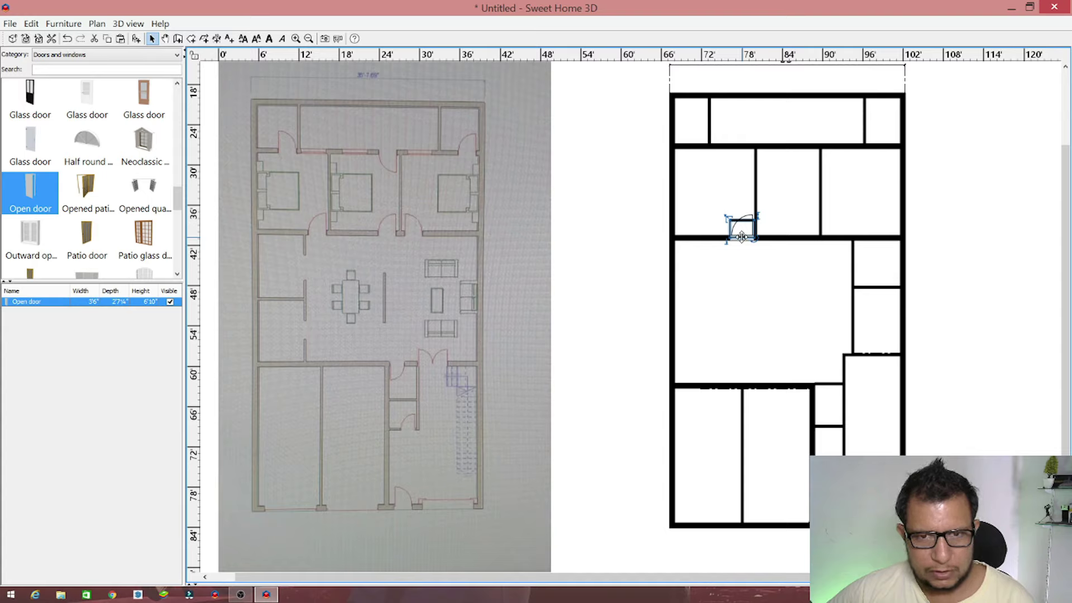
Paste a copy of the door into the neighbouring room's wall and give it Mirrored shape
{"action": "key", "text": "ctrl+v"}
{"action": "left_click_drag", "start_coordinate": [741, 237], "coordinate": [833, 232]}
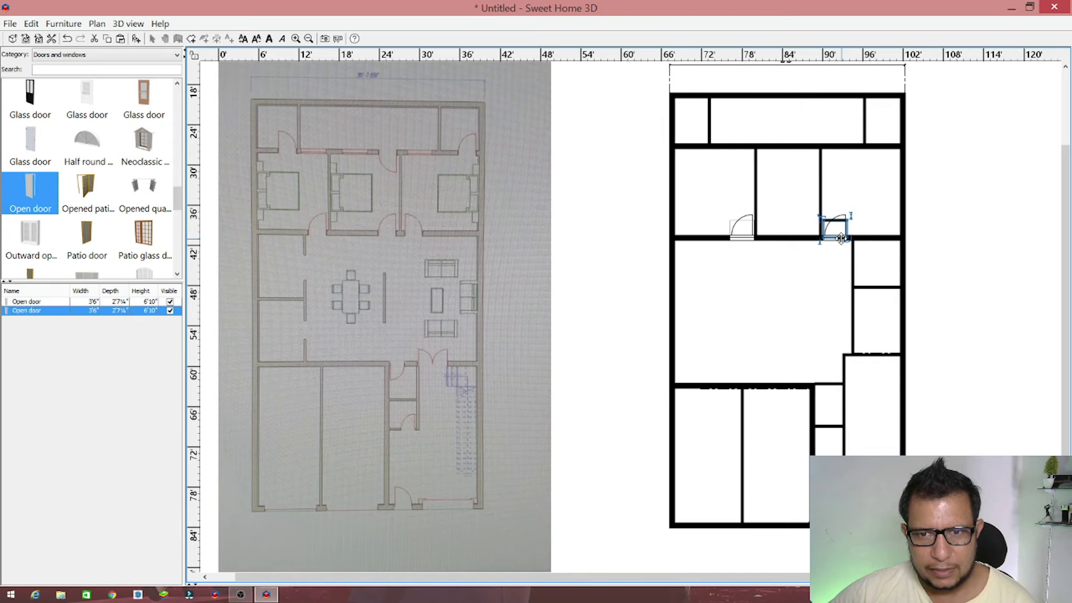
{"action": "double_click", "coordinate": [833, 234]}
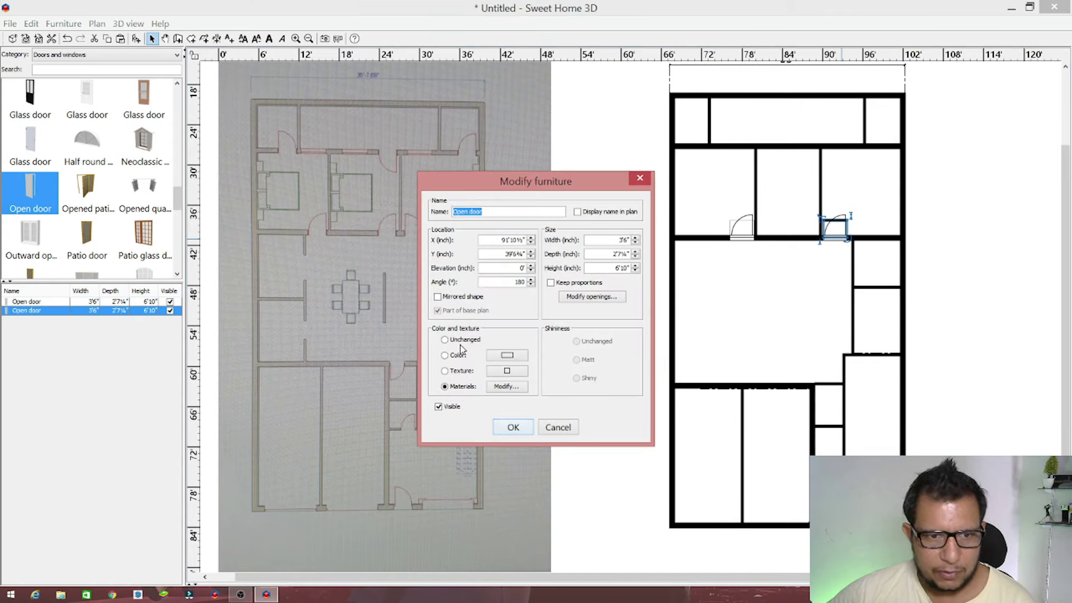
{"action": "left_click", "coordinate": [439, 297]}
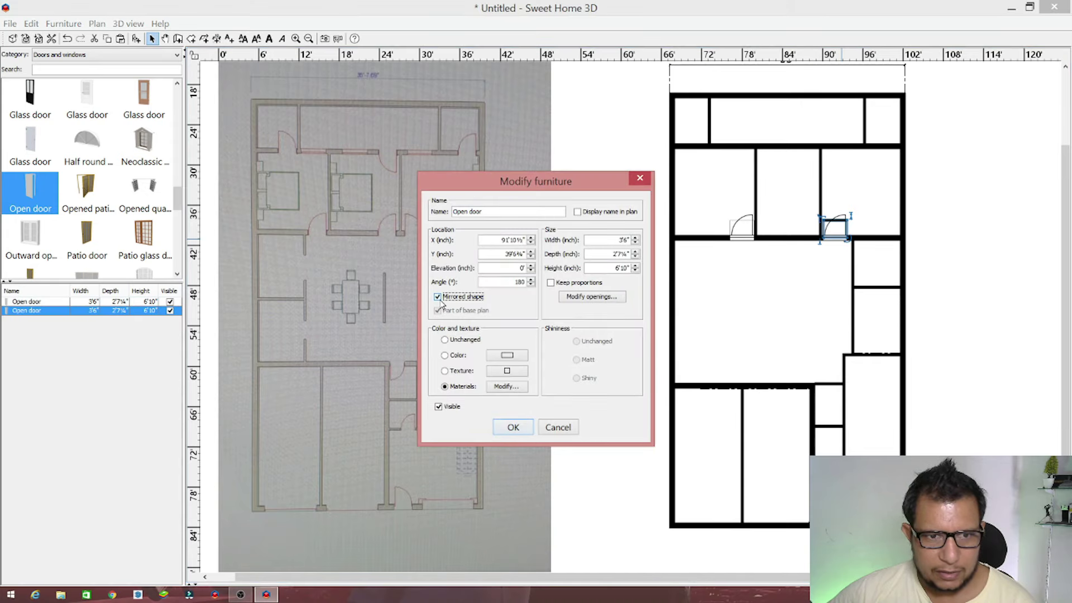
{"action": "left_click", "coordinate": [513, 428]}
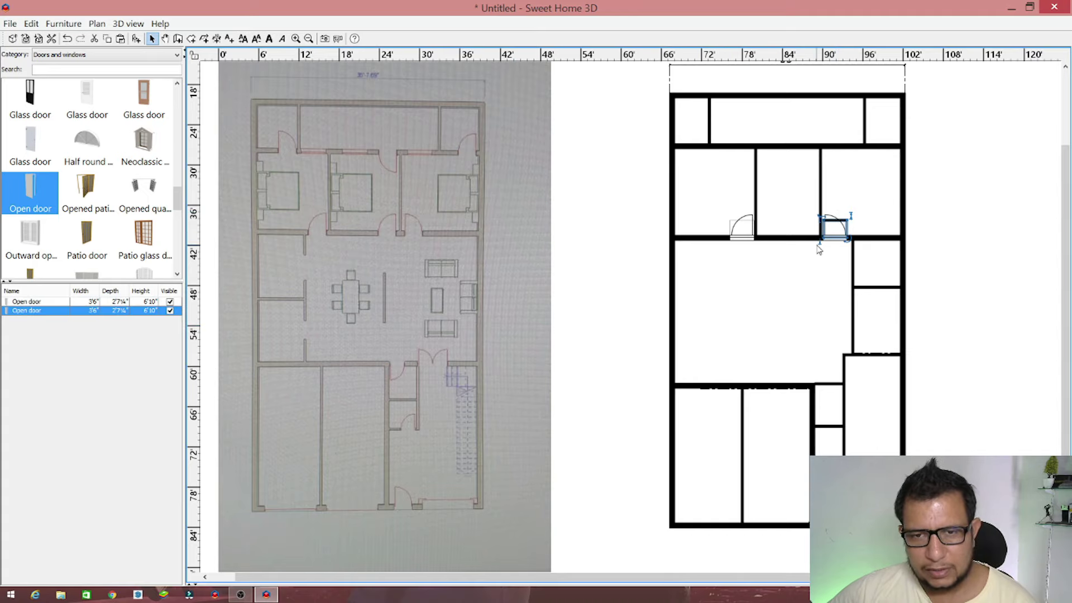
{"action": "left_click", "coordinate": [815, 267]}
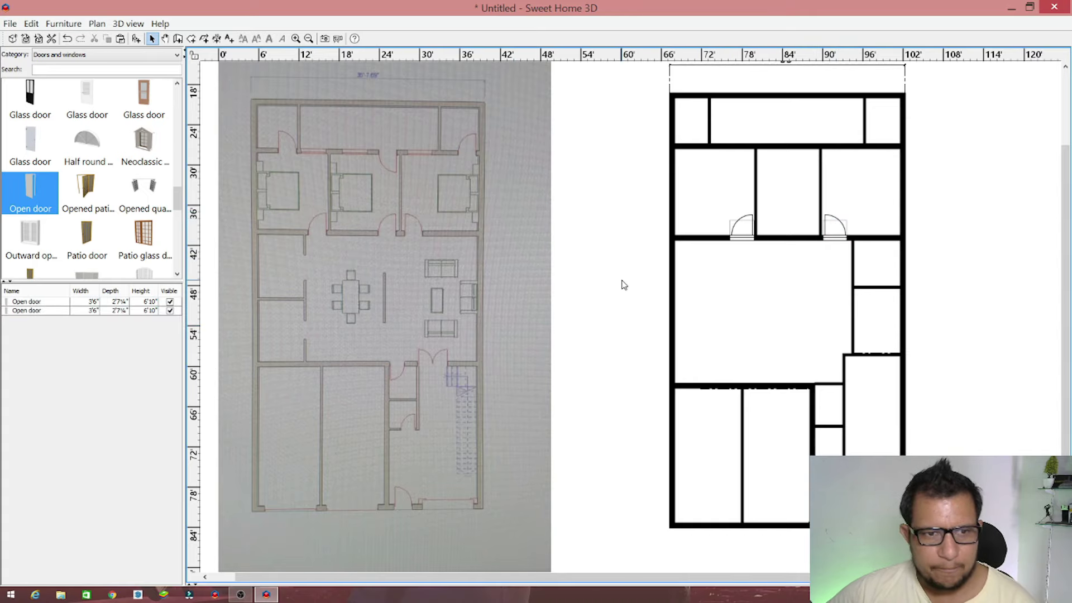
Delete the stray item from the wall opening
{"action": "key", "text": "Delete"}
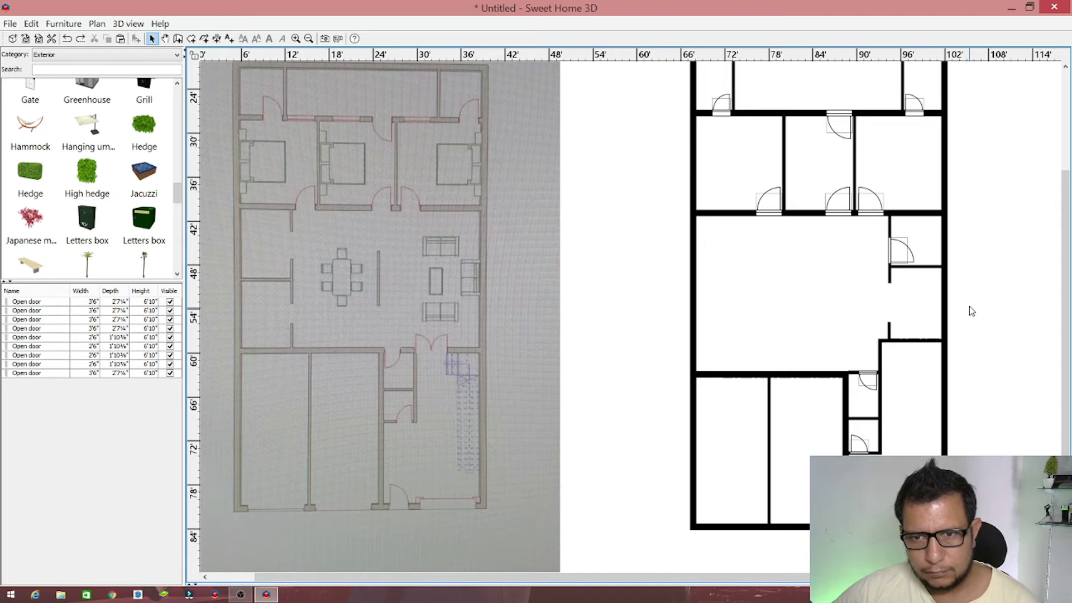
{"action": "scroll", "coordinate": [775, 332], "scroll_direction": "down", "scroll_amount": 1}
{"action": "scroll", "coordinate": [770, 341], "scroll_direction": "down", "scroll_amount": 1}
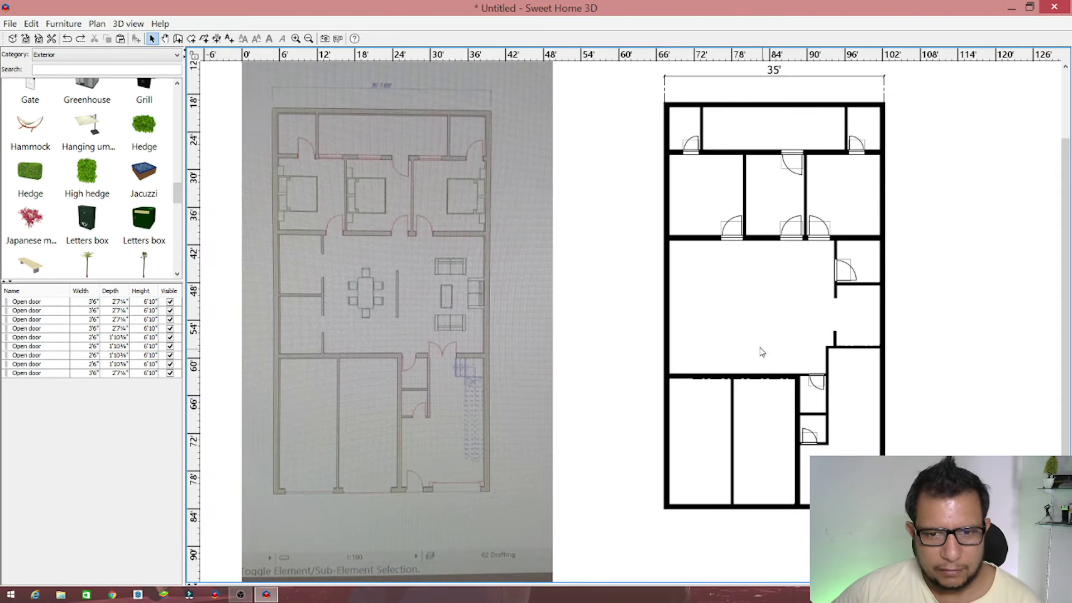
{"action": "scroll", "coordinate": [757, 343], "scroll_direction": "down", "scroll_amount": 1}
{"action": "scroll", "coordinate": [786, 490], "scroll_direction": "up", "scroll_amount": 1}
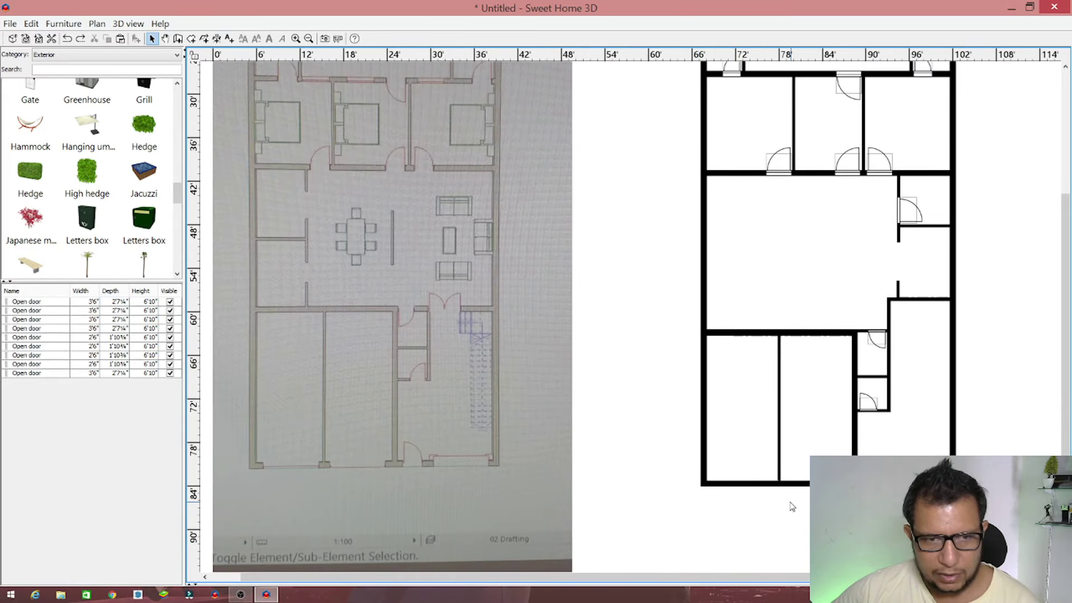
{"action": "scroll", "coordinate": [83, 123], "scroll_direction": "up", "scroll_amount": 3}
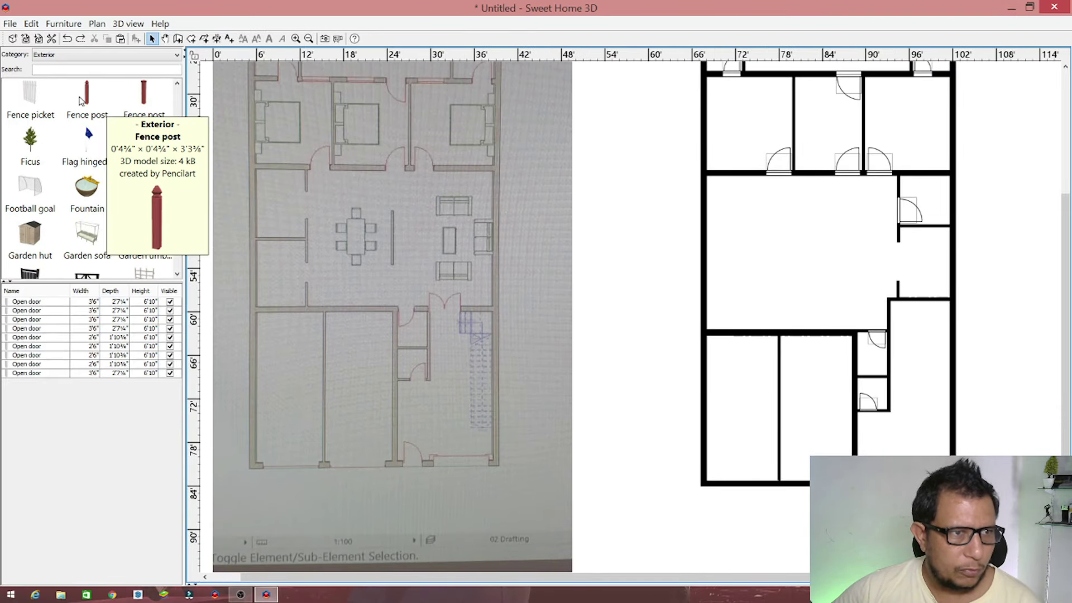
{"action": "scroll", "coordinate": [81, 100], "scroll_direction": "down", "scroll_amount": 3}
Switch the furniture catalog to the Doors and windows category and browse its models
{"action": "left_click", "coordinate": [120, 56]}
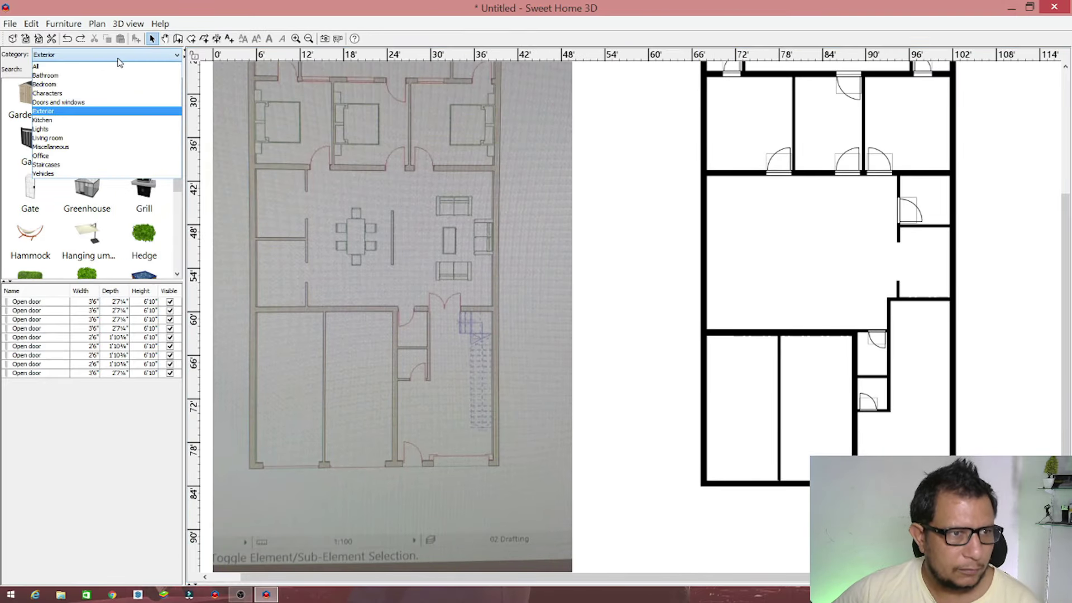
{"action": "left_click", "coordinate": [104, 105]}
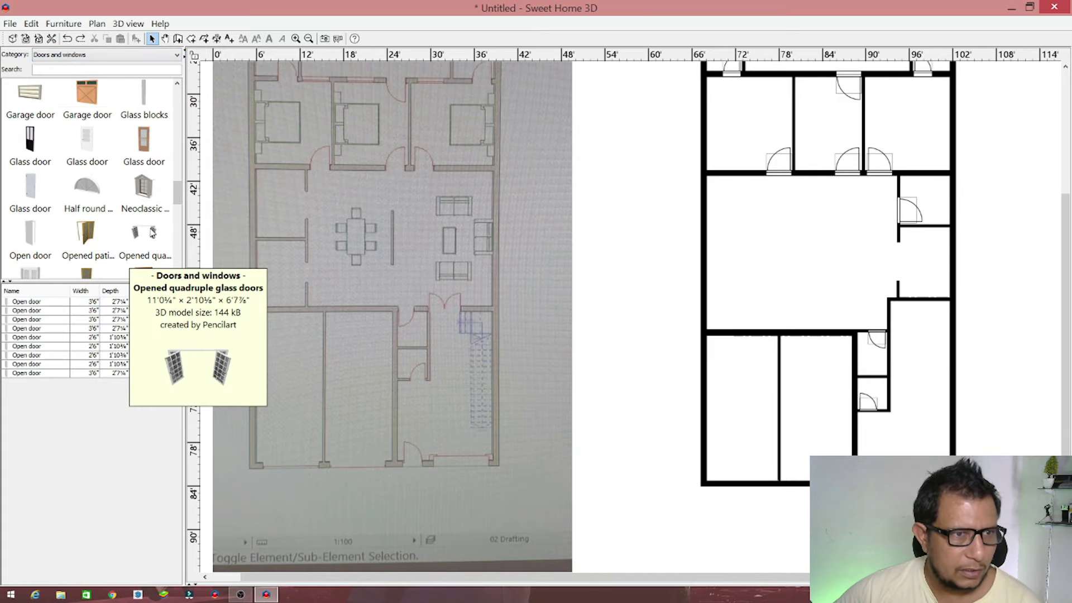
{"action": "scroll", "coordinate": [148, 224], "scroll_direction": "down", "scroll_amount": 3}
{"action": "scroll", "coordinate": [148, 224], "scroll_direction": "down", "scroll_amount": 5}
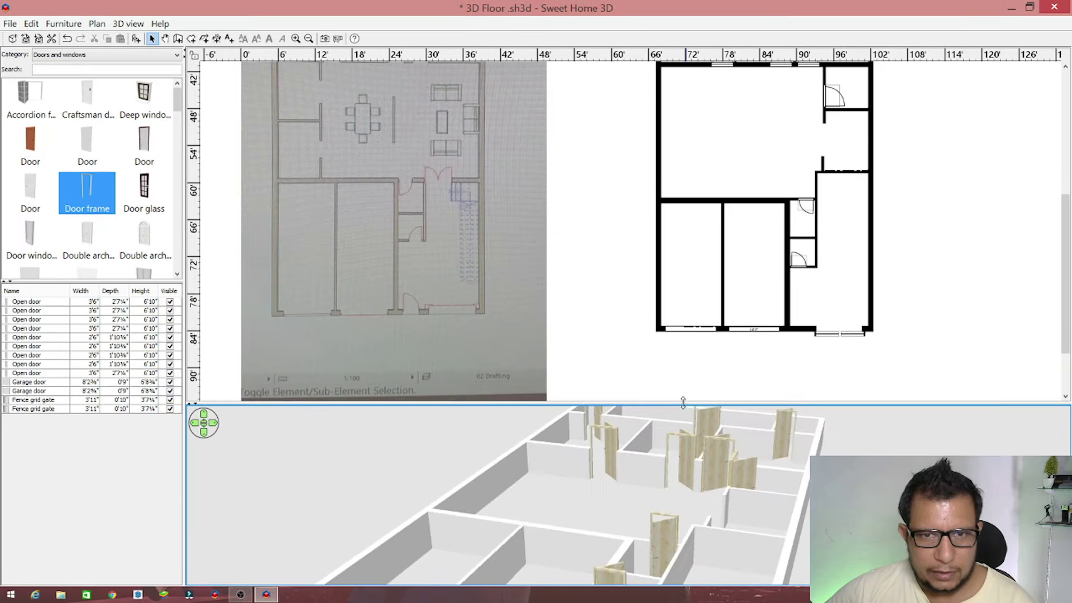
{"action": "scroll", "coordinate": [909, 302], "scroll_direction": "up", "scroll_amount": 5}
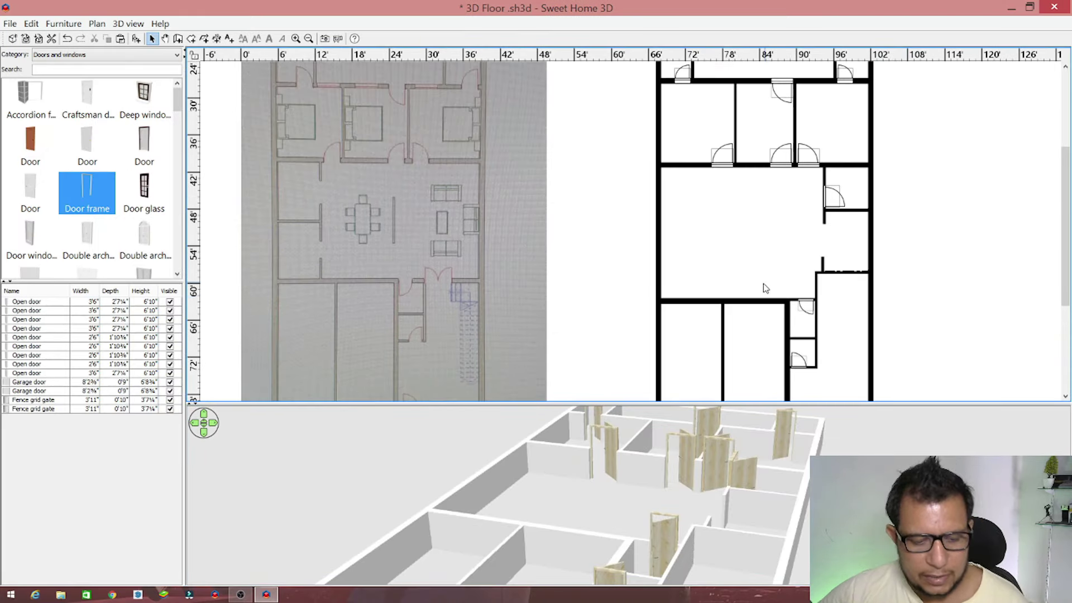
{"action": "scroll", "coordinate": [764, 288], "scroll_direction": "down", "scroll_amount": 1, "text": "ctrl"}
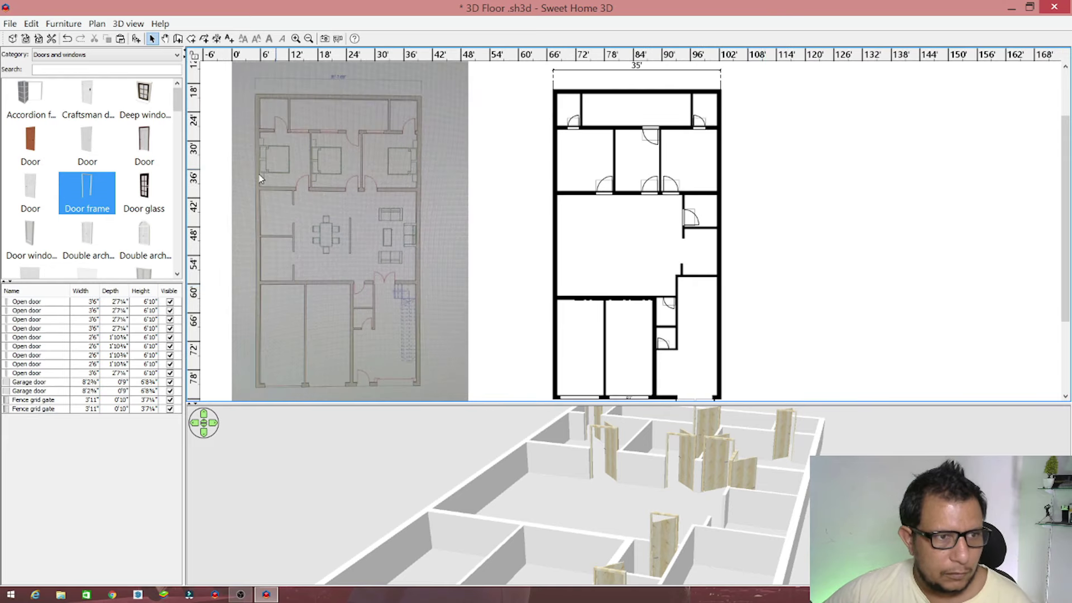
{"action": "scroll", "coordinate": [120, 166], "scroll_direction": "down", "scroll_amount": 3}
{"action": "scroll", "coordinate": [122, 163], "scroll_direction": "down", "scroll_amount": 2}
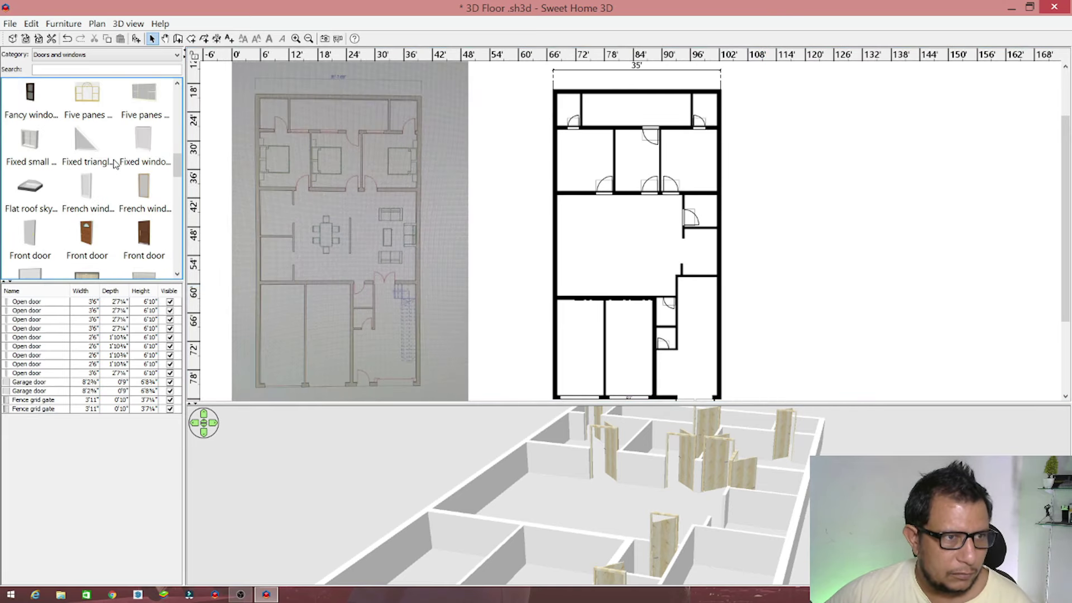
{"action": "scroll", "coordinate": [114, 163], "scroll_direction": "down", "scroll_amount": 3}
{"action": "scroll", "coordinate": [96, 159], "scroll_direction": "up", "scroll_amount": 6}
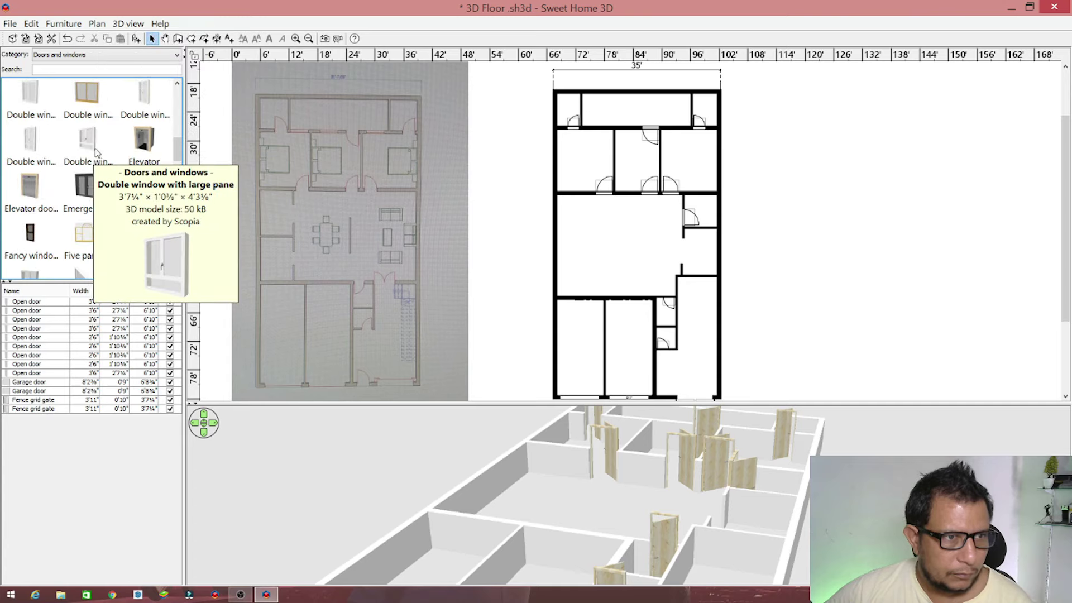
{"action": "scroll", "coordinate": [53, 146], "scroll_direction": "up", "scroll_amount": 3}
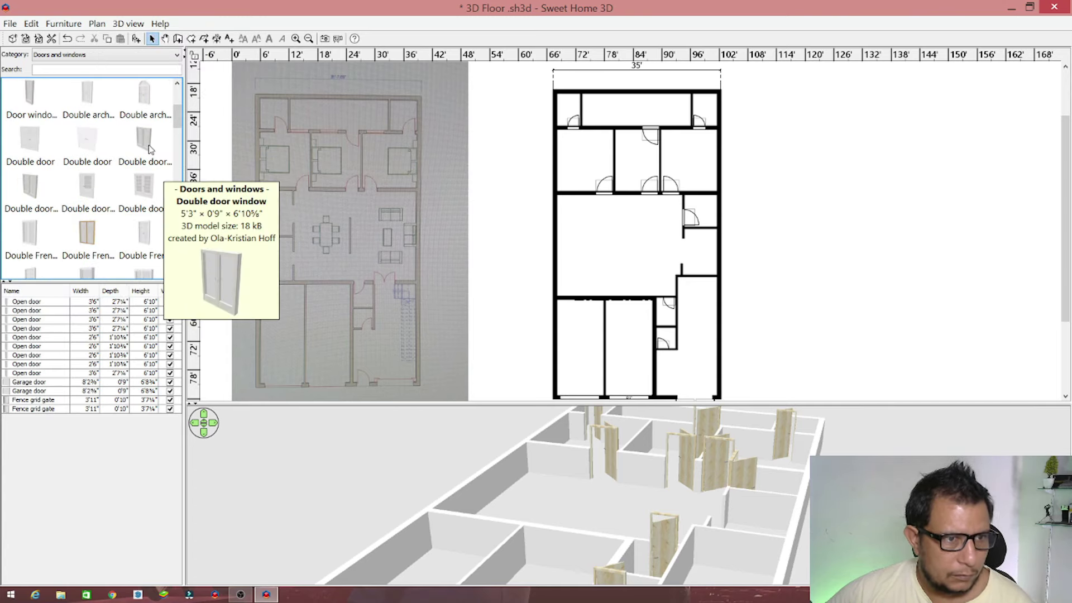
{"action": "scroll", "coordinate": [150, 156], "scroll_direction": "down", "scroll_amount": 3}
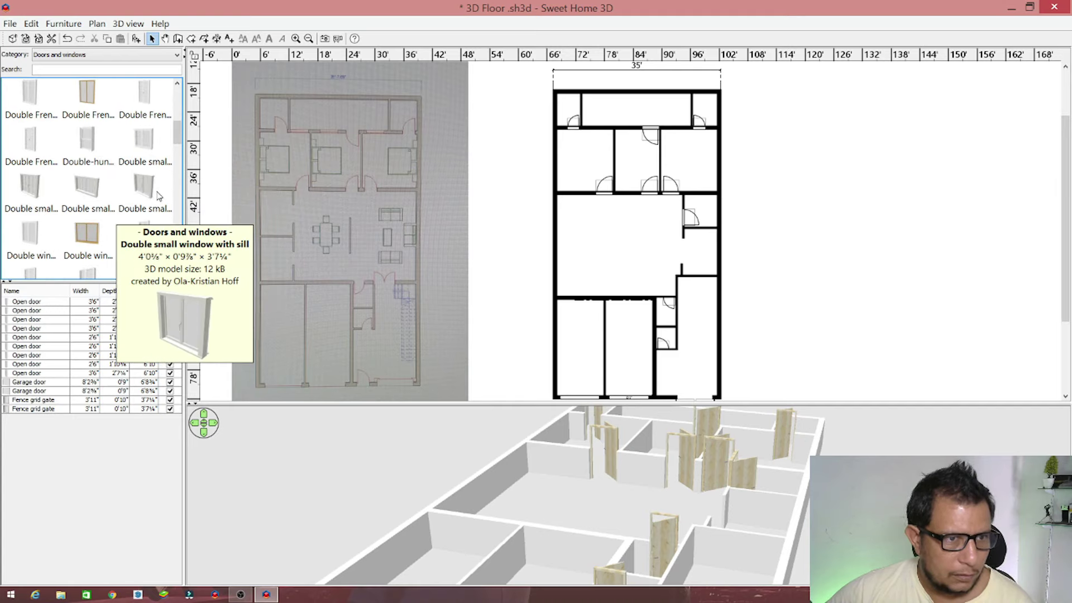
Place a Double small window with sill in the plan, sized 5' wide and 6' high
{"action": "left_click_drag", "start_coordinate": [156, 195], "coordinate": [497, 221]}
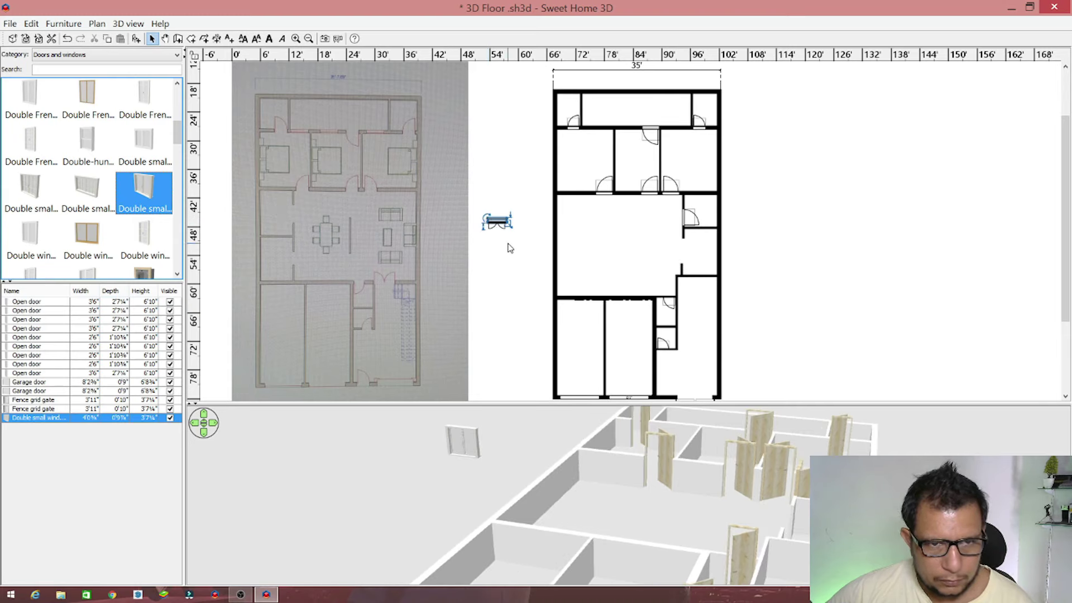
{"action": "double_click", "coordinate": [502, 222]}
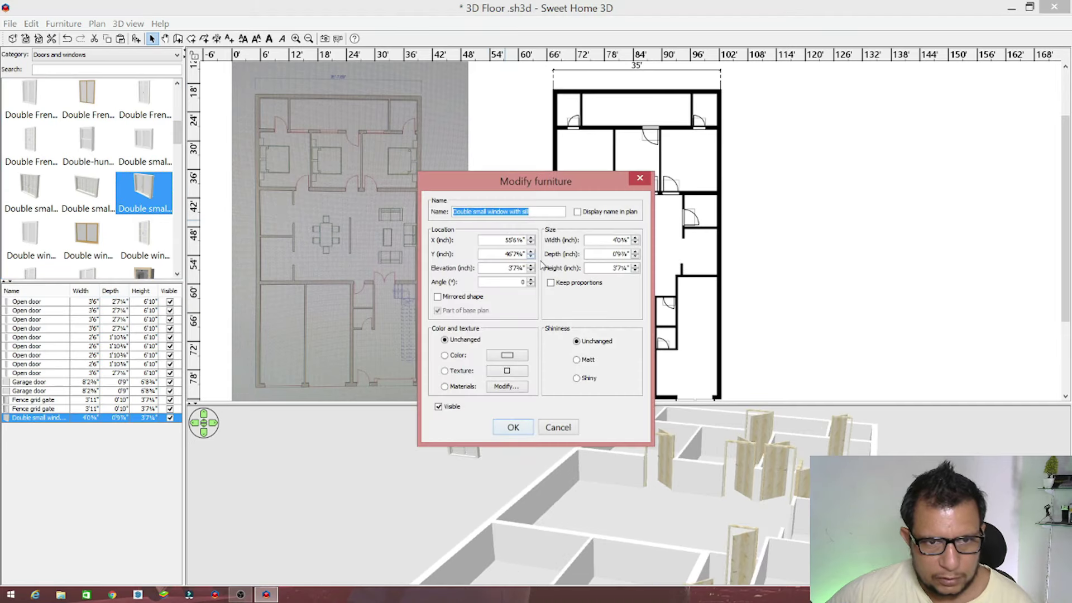
{"action": "left_click", "coordinate": [613, 240]}
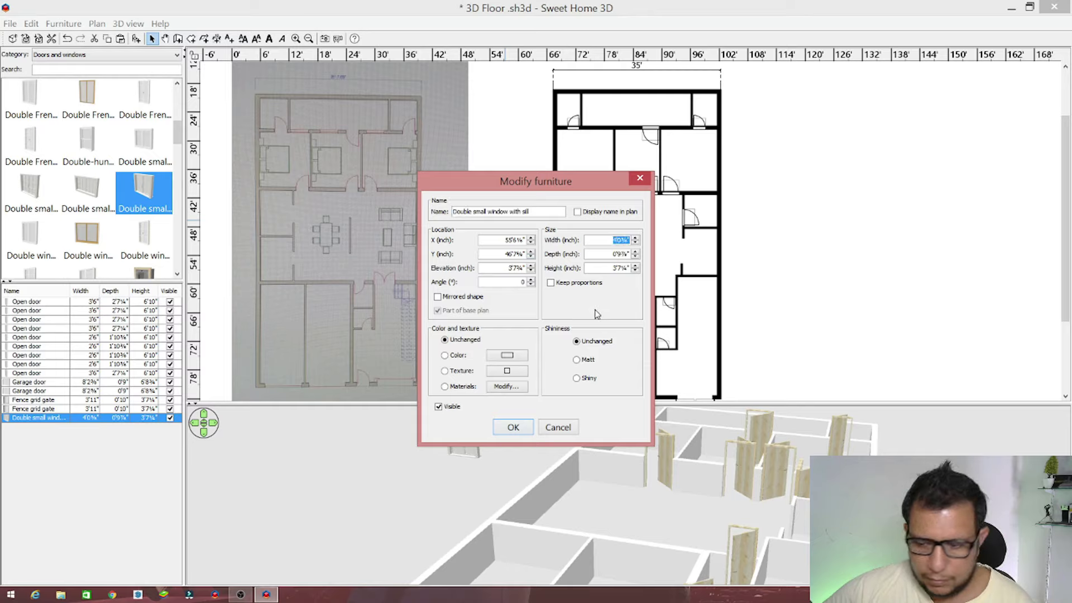
{"action": "type", "text": "5'"}
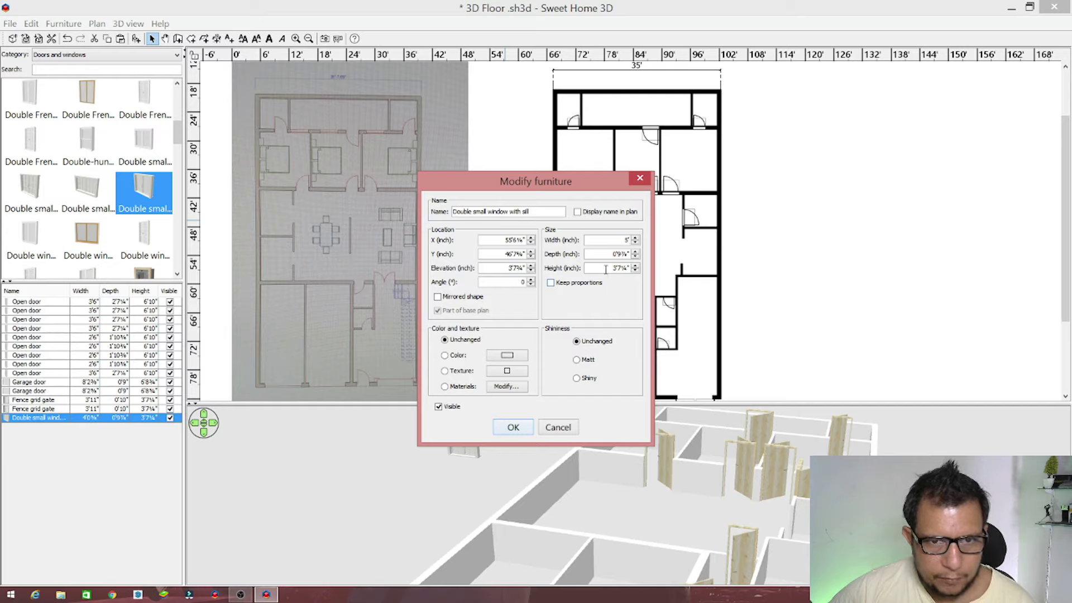
{"action": "left_click", "coordinate": [609, 269]}
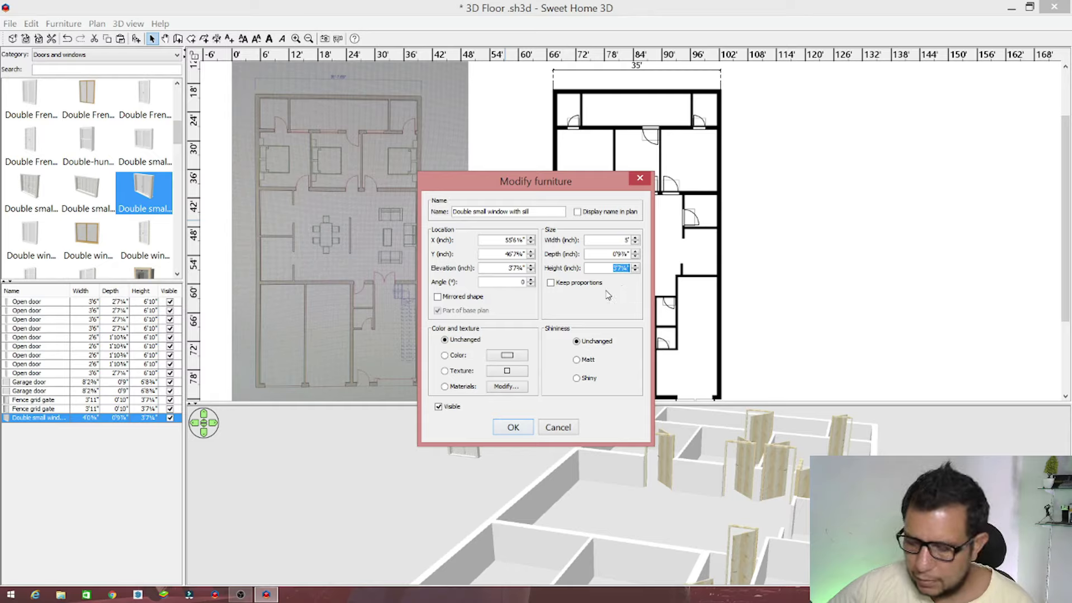
{"action": "type", "text": "6'"}
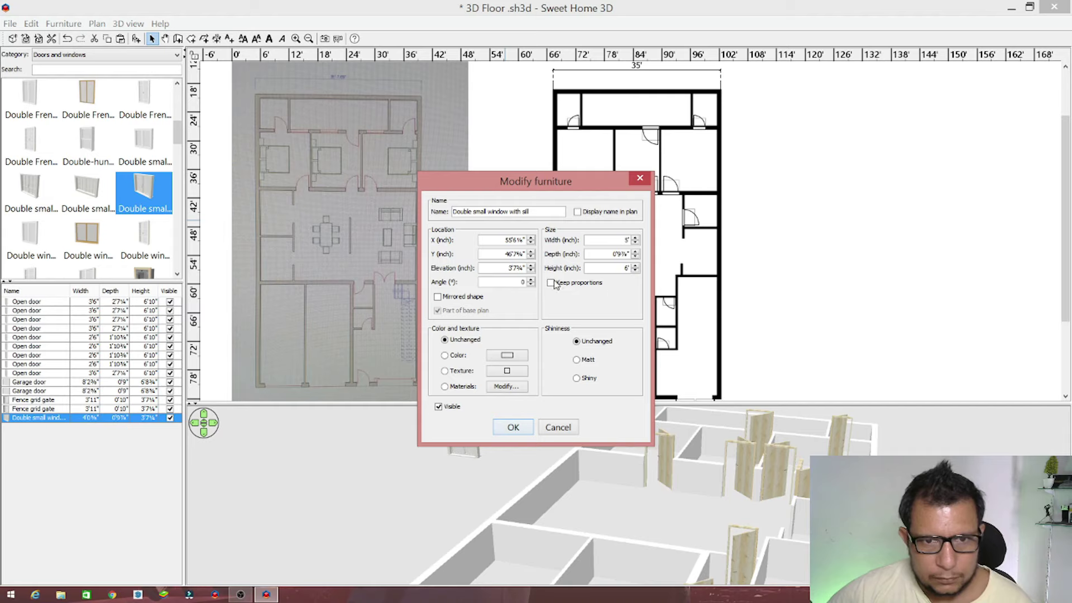
{"action": "left_click", "coordinate": [530, 427]}
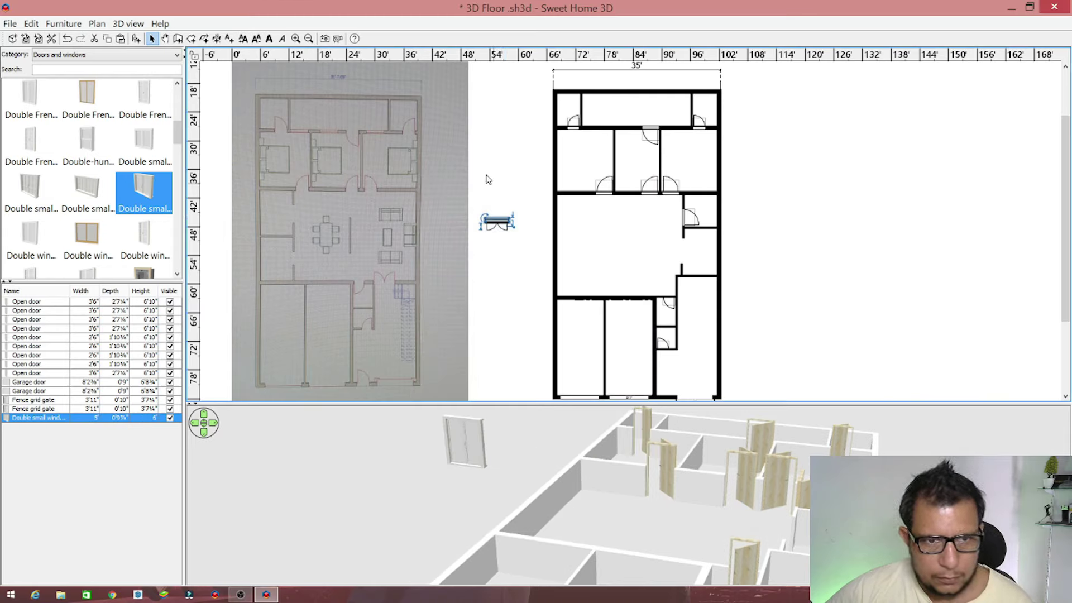
Open the window's materials and colour its Cage_in dark grey
{"action": "double_click", "coordinate": [496, 222]}
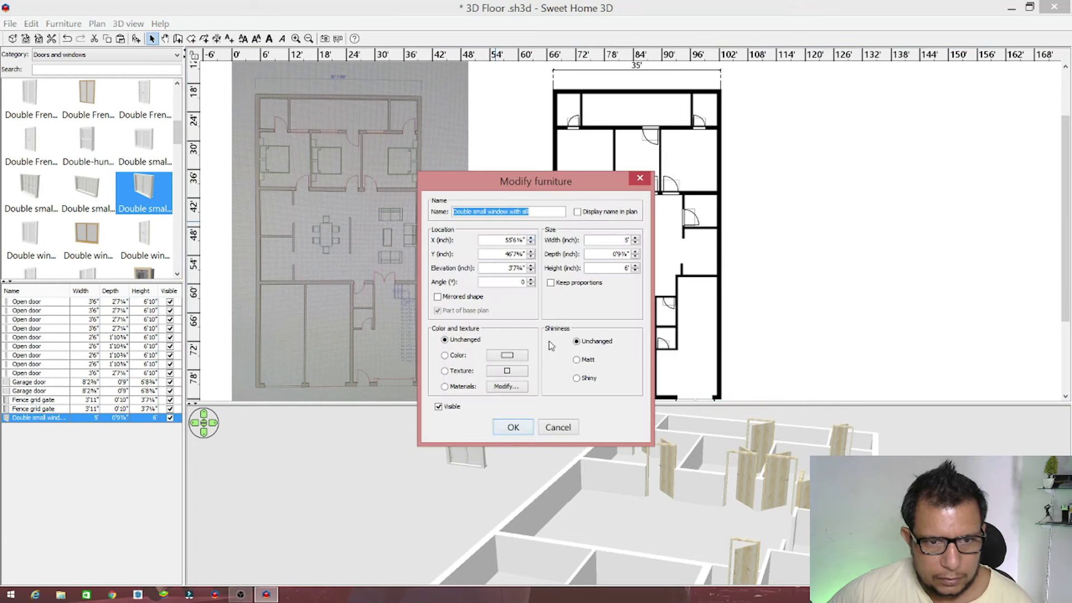
{"action": "left_click", "coordinate": [503, 386]}
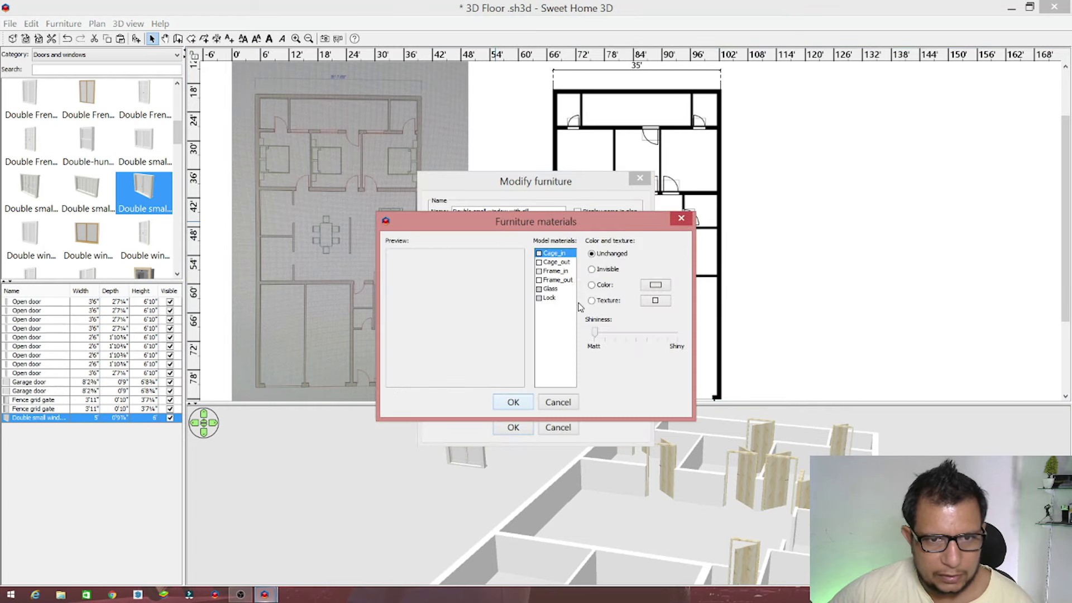
{"action": "left_click", "coordinate": [557, 262]}
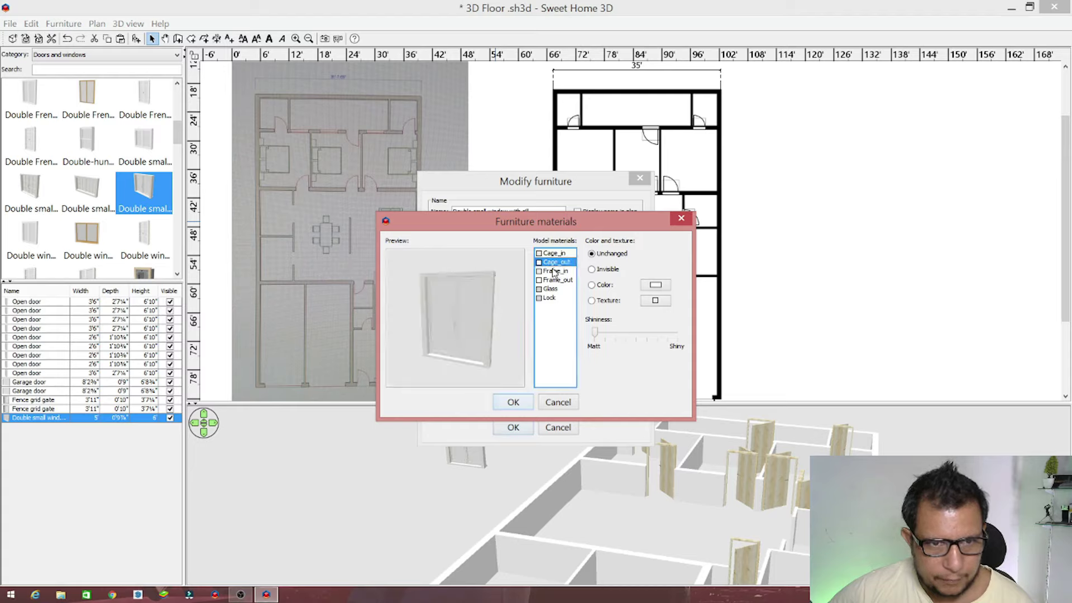
{"action": "left_click", "coordinate": [554, 271]}
{"action": "left_click", "coordinate": [552, 280]}
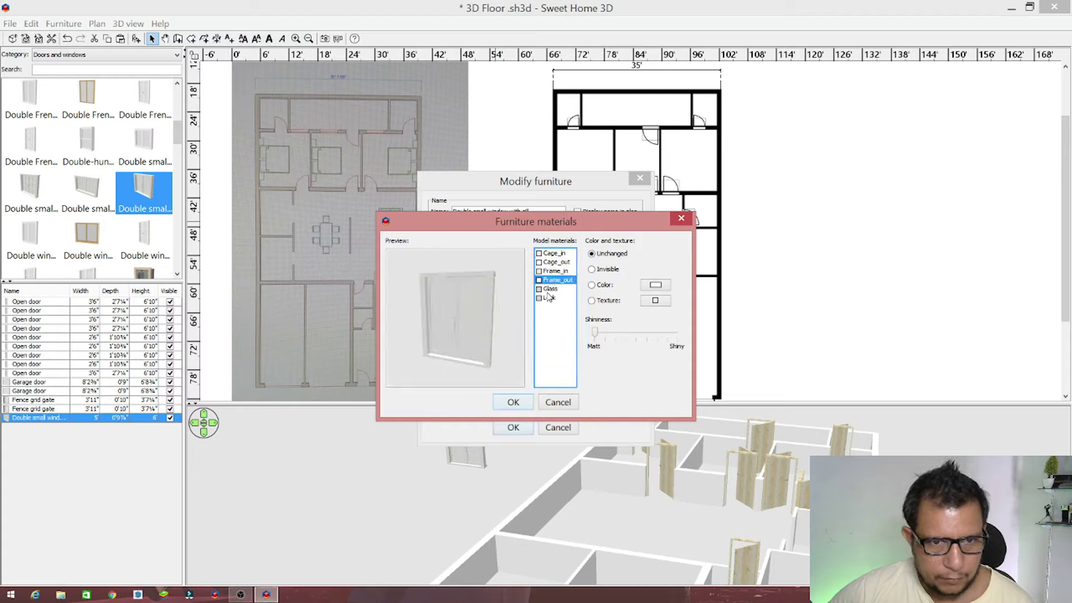
{"action": "left_click", "coordinate": [547, 292]}
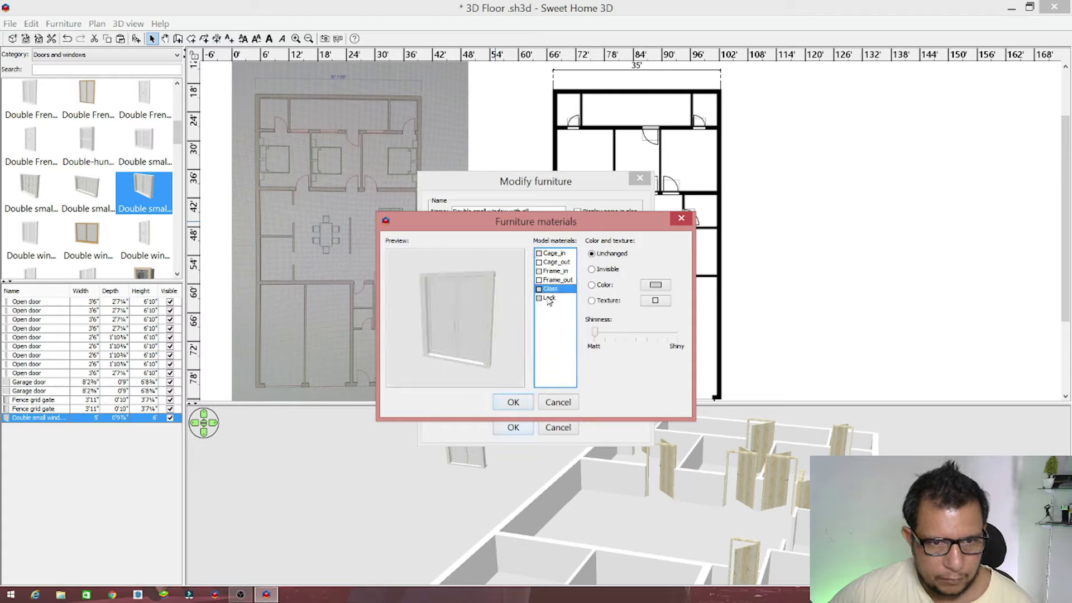
{"action": "left_click", "coordinate": [553, 256]}
{"action": "left_click", "coordinate": [554, 261]}
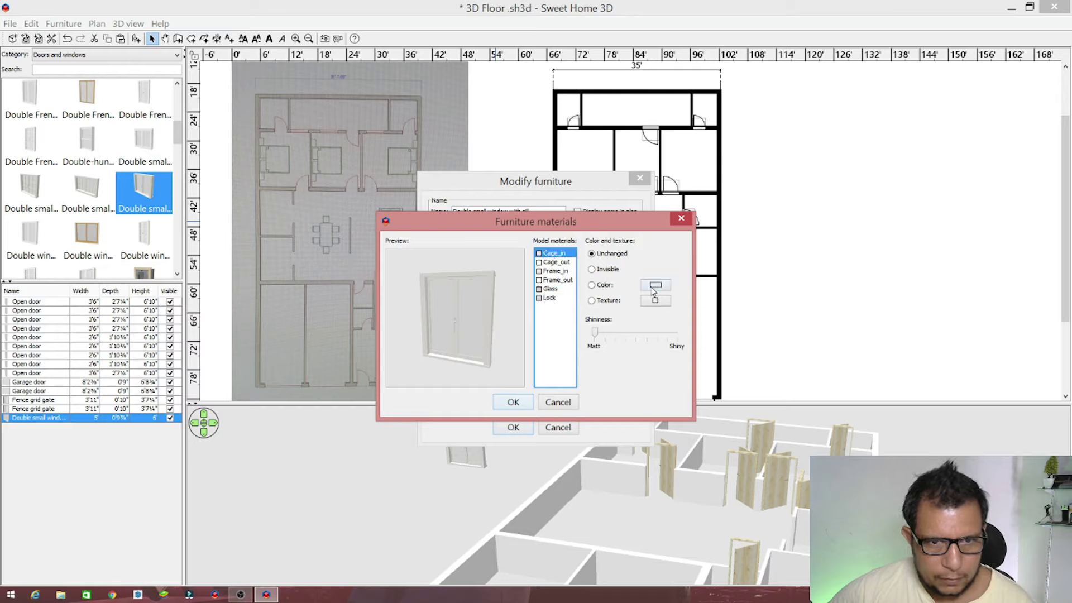
{"action": "left_click", "coordinate": [654, 286]}
{"action": "left_click", "coordinate": [502, 382]}
{"action": "left_click", "coordinate": [497, 400]}
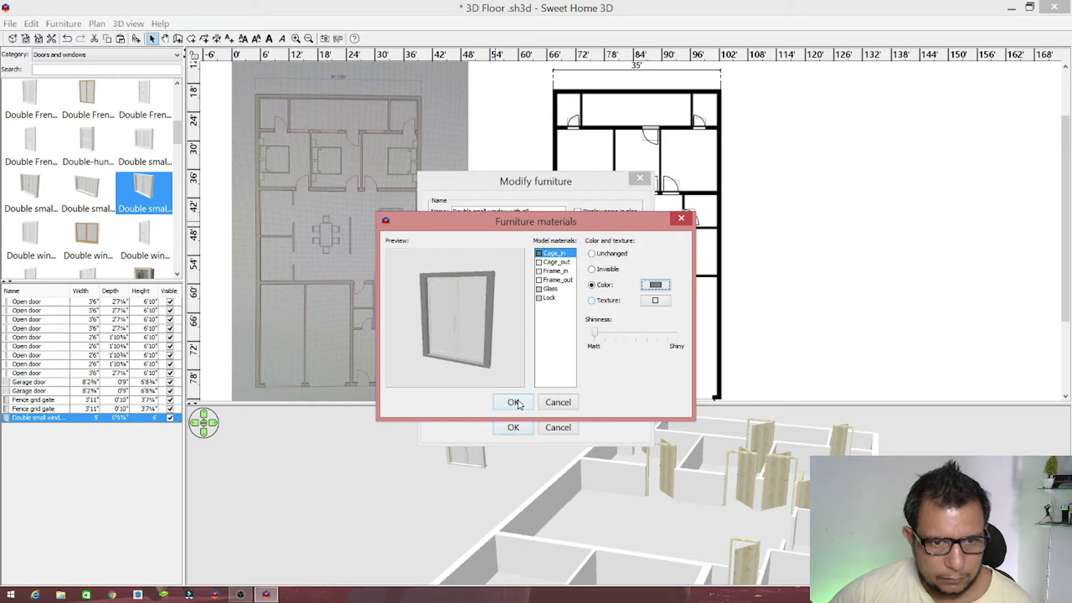
Colour the window's Frame_in dark grey and confirm the material and furniture changes
{"action": "left_click", "coordinate": [554, 263]}
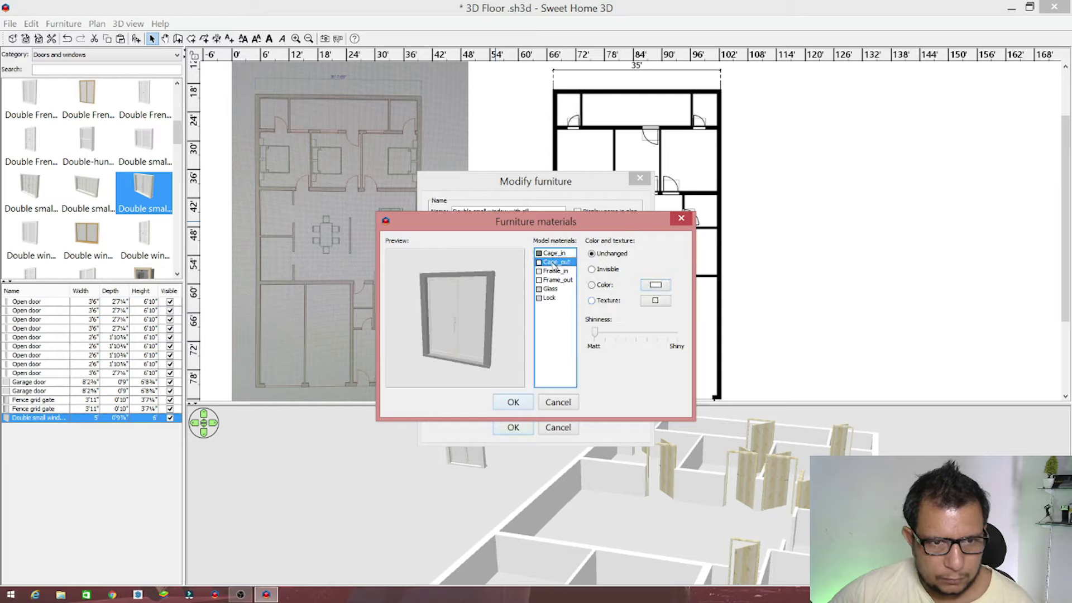
{"action": "left_click", "coordinate": [554, 272]}
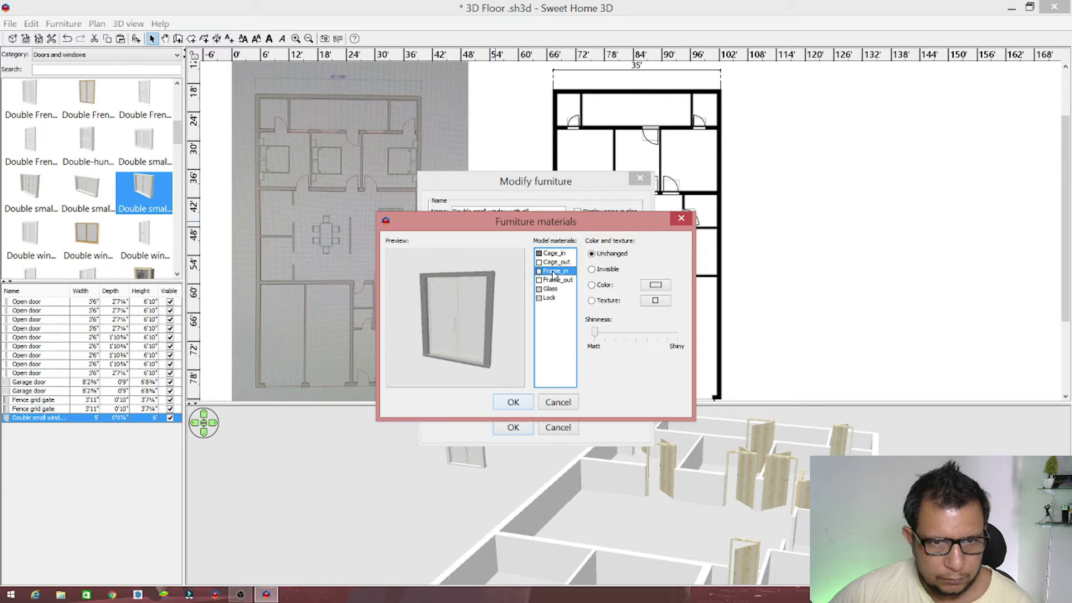
{"action": "left_click", "coordinate": [660, 288]}
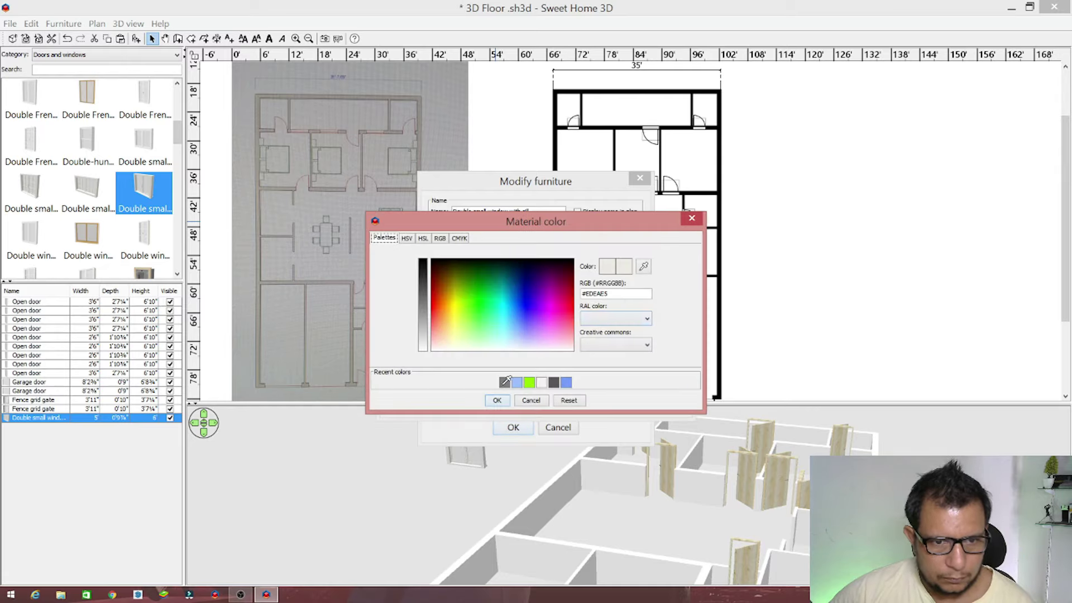
{"action": "left_click", "coordinate": [553, 382]}
{"action": "left_click", "coordinate": [497, 401]}
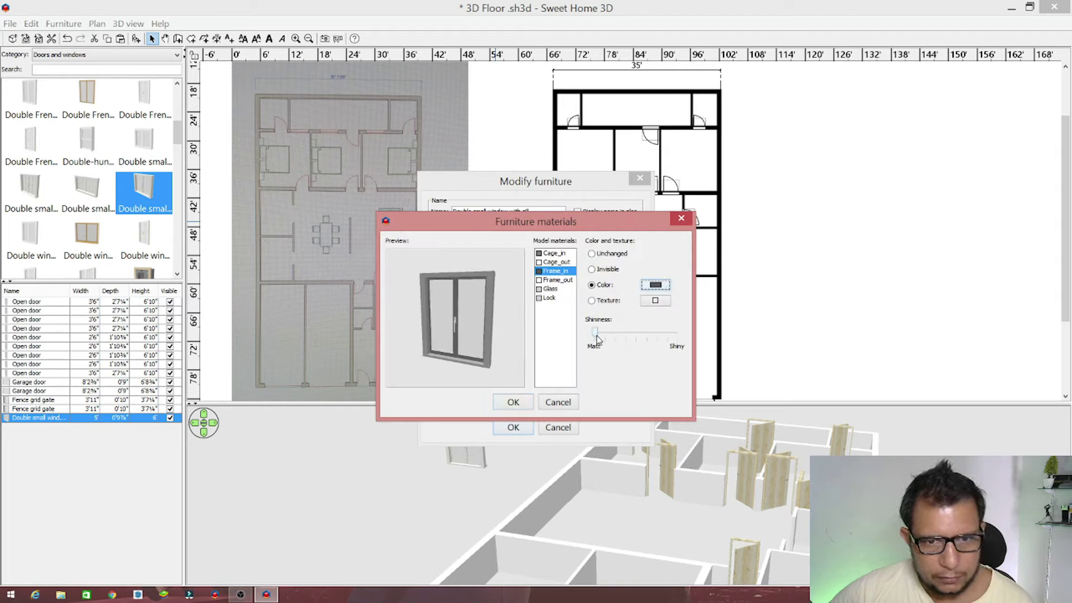
{"action": "left_click", "coordinate": [513, 402]}
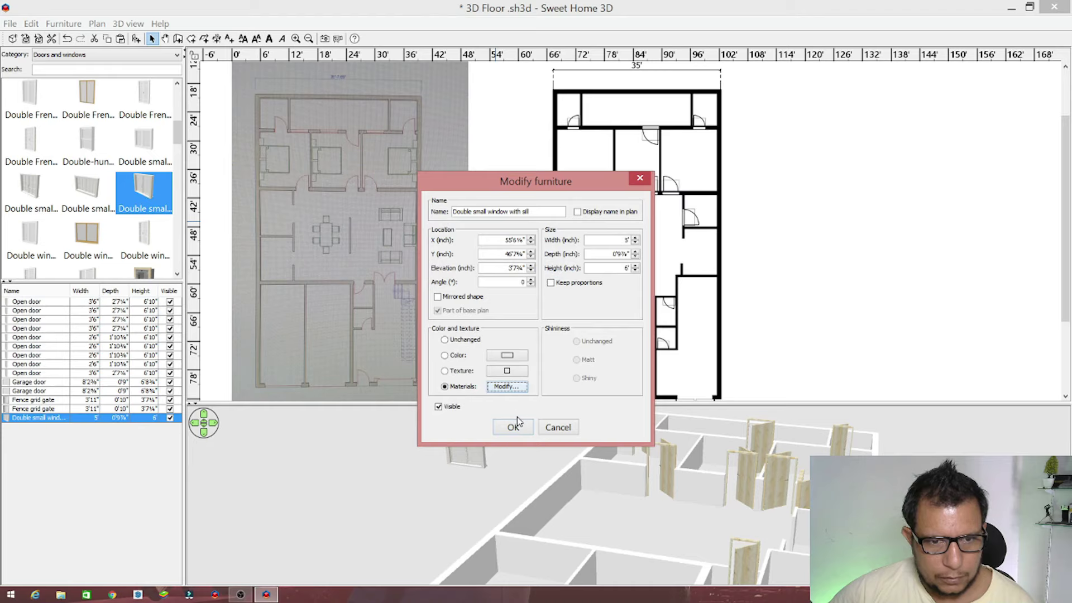
{"action": "left_click", "coordinate": [513, 427]}
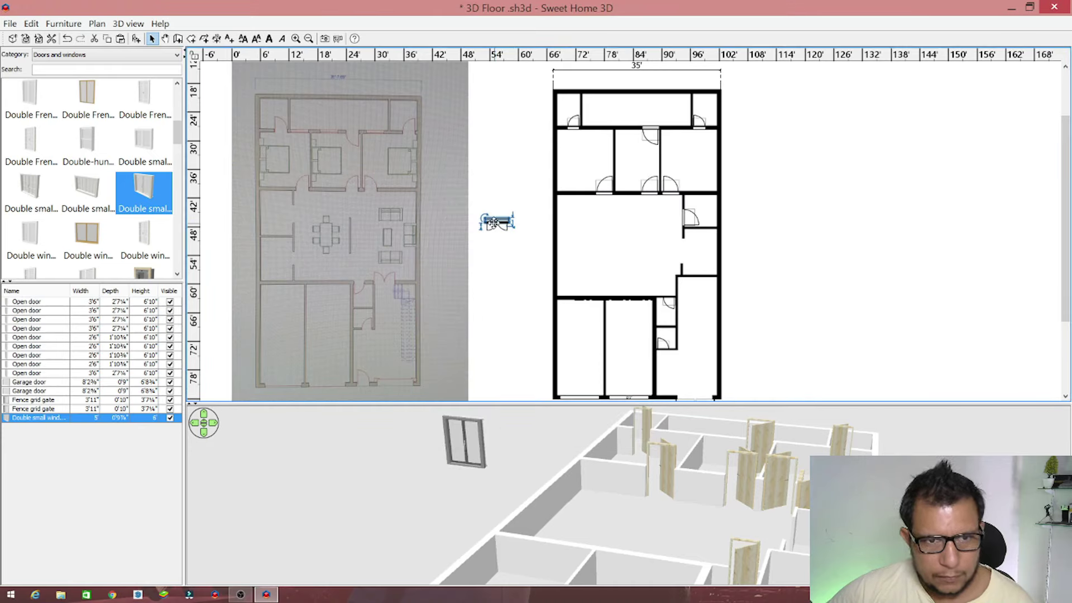
Fit the window into the wall above the upper-left room and lower its elevation
{"action": "left_click_drag", "start_coordinate": [497, 222], "coordinate": [595, 130]}
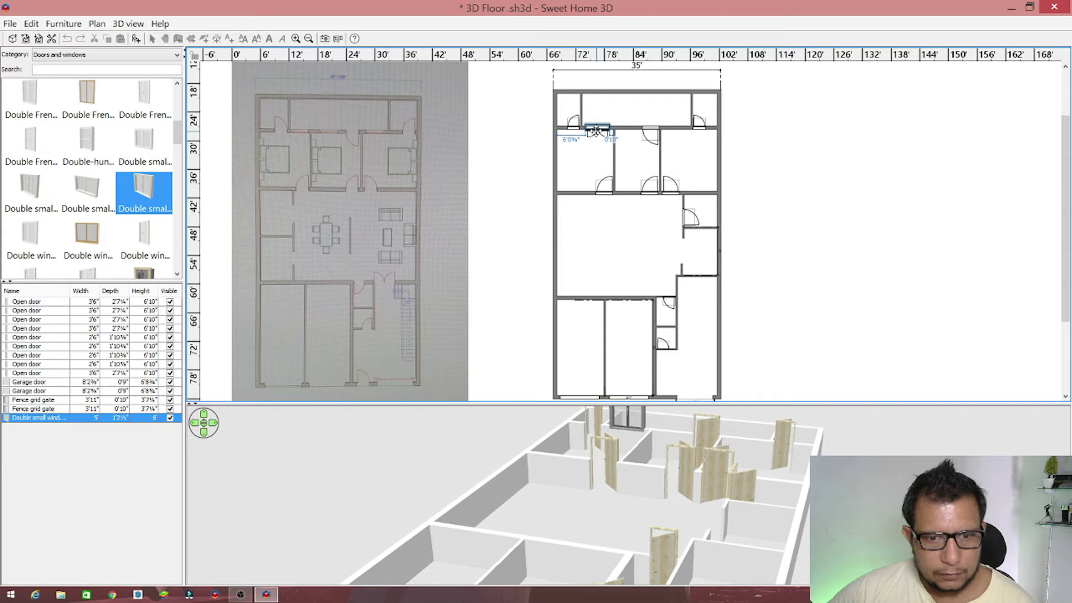
{"action": "mouse_move", "coordinate": [584, 435]}
{"action": "left_mouse_down"}
{"action": "mouse_move", "coordinate": [468, 411]}
{"action": "mouse_move", "coordinate": [766, 534]}
{"action": "left_mouse_up"}
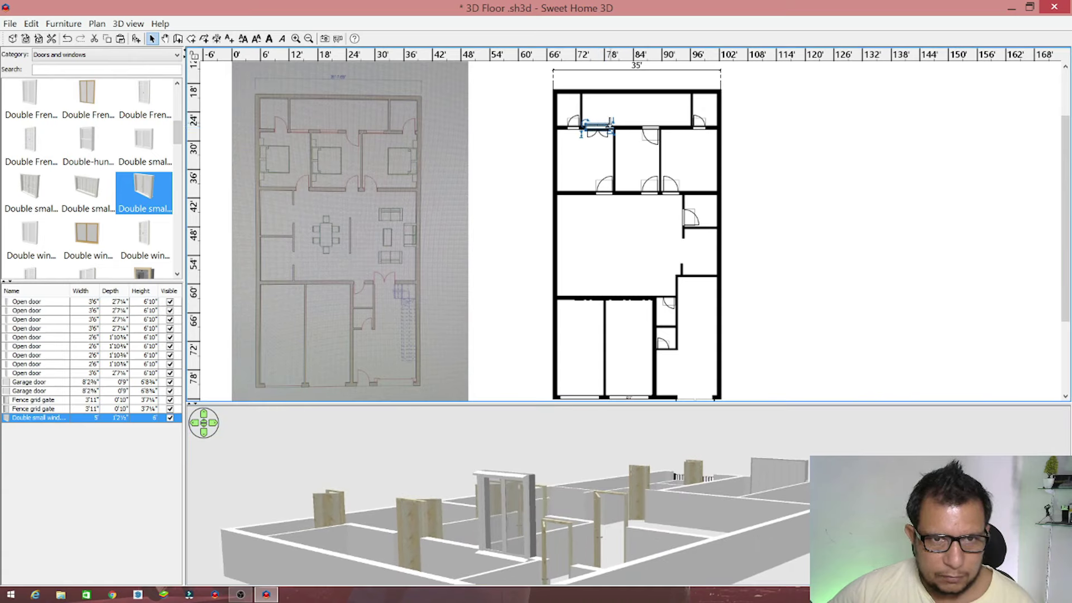
{"action": "left_click_drag", "start_coordinate": [613, 120], "coordinate": [610, 132]}
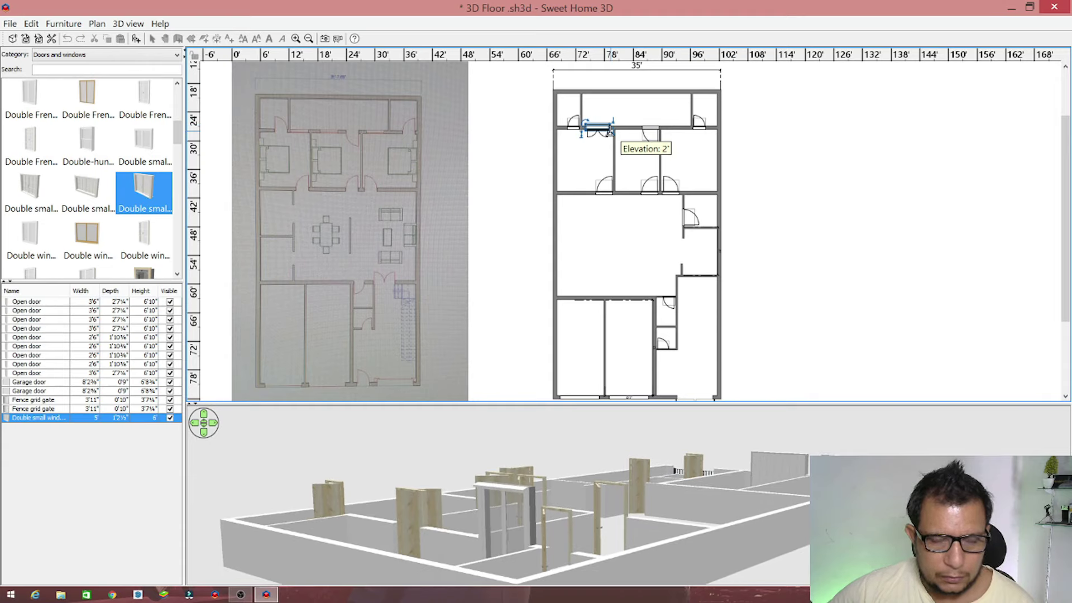
{"action": "left_click_drag", "start_coordinate": [610, 131], "coordinate": [610, 133]}
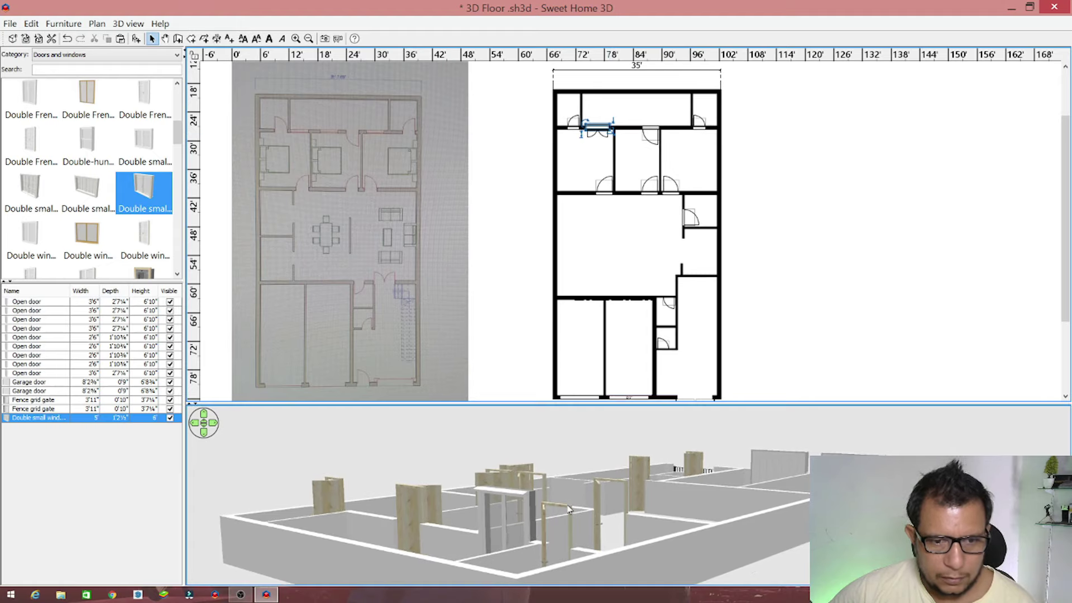
{"action": "mouse_move", "coordinate": [569, 509]}
{"action": "left_mouse_down"}
{"action": "mouse_move", "coordinate": [460, 518]}
{"action": "mouse_move", "coordinate": [402, 507]}
{"action": "mouse_move", "coordinate": [598, 508]}
{"action": "mouse_move", "coordinate": [608, 497]}
{"action": "mouse_move", "coordinate": [463, 511]}
{"action": "mouse_move", "coordinate": [409, 469]}
{"action": "mouse_move", "coordinate": [416, 463]}
{"action": "left_mouse_up"}
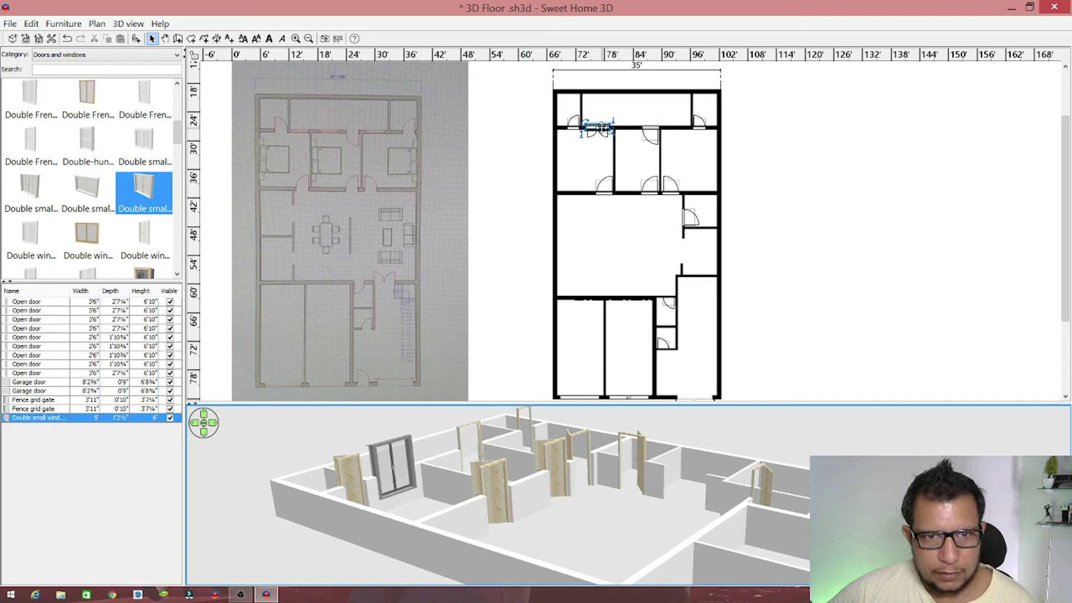
{"action": "mouse_move", "coordinate": [602, 128]}
{"action": "left_mouse_down"}
{"action": "mouse_move", "coordinate": [678, 131]}
{"action": "mouse_move", "coordinate": [628, 133]}
{"action": "left_mouse_up"}
Add two copies of the window and drop them onto the same wall
{"action": "key", "text": "ctrl+c"}
{"action": "key", "text": "ctrl+v"}
{"action": "key", "text": "ctrl+d"}
{"action": "left_click", "coordinate": [368, 312]}
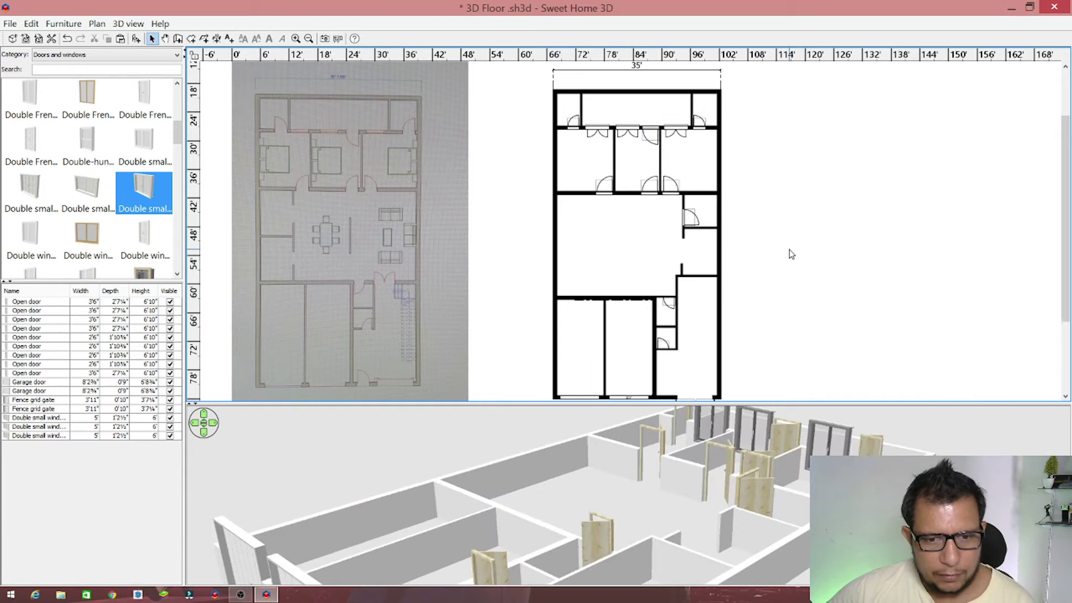
{"action": "scroll", "coordinate": [789, 254], "scroll_direction": "down", "scroll_amount": 1, "text": "ctrl"}
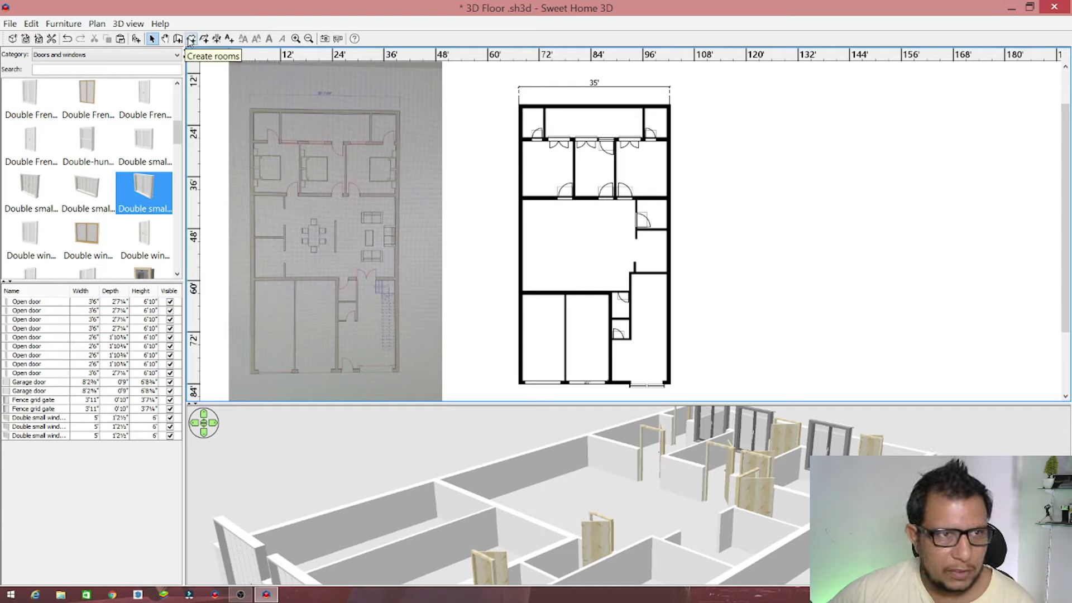
Create room floors in the three top spaces, three upper rooms and the central living area
{"action": "left_click", "coordinate": [191, 38]}
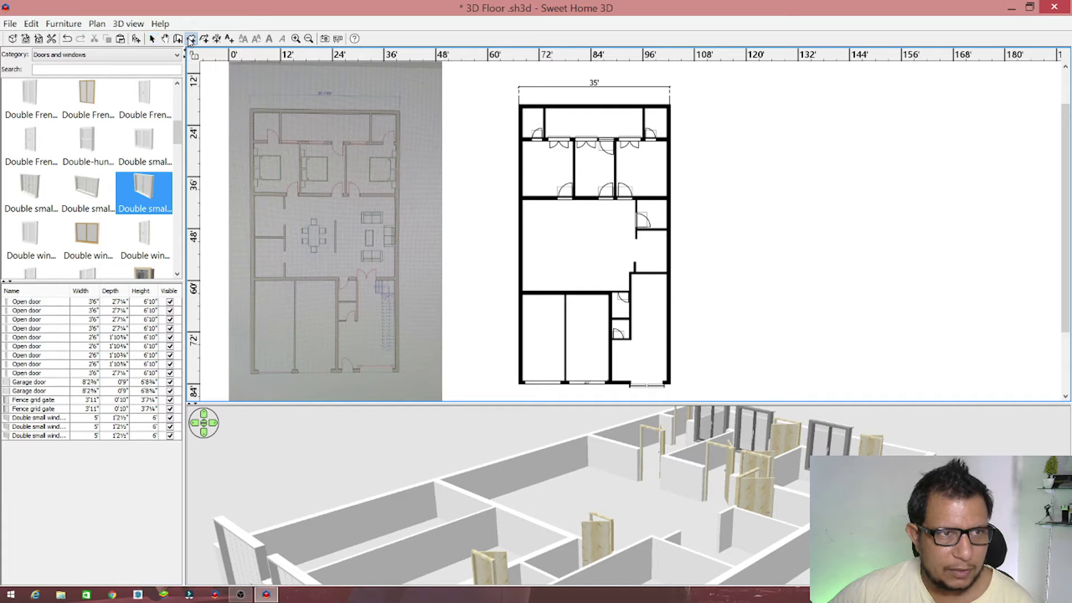
{"action": "double_click", "coordinate": [533, 118]}
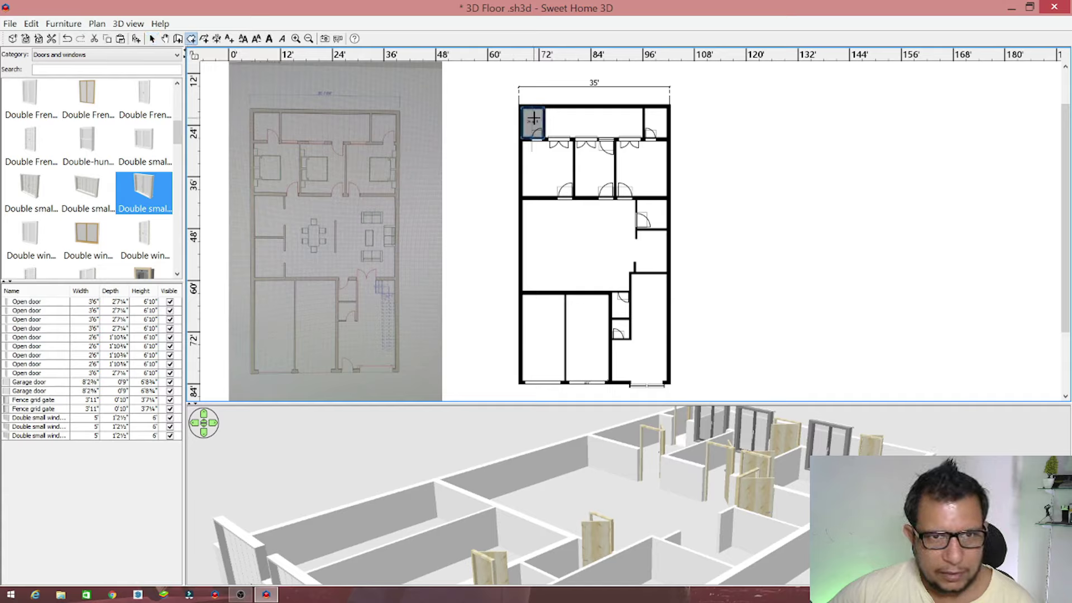
{"action": "double_click", "coordinate": [569, 121]}
{"action": "double_click", "coordinate": [659, 122]}
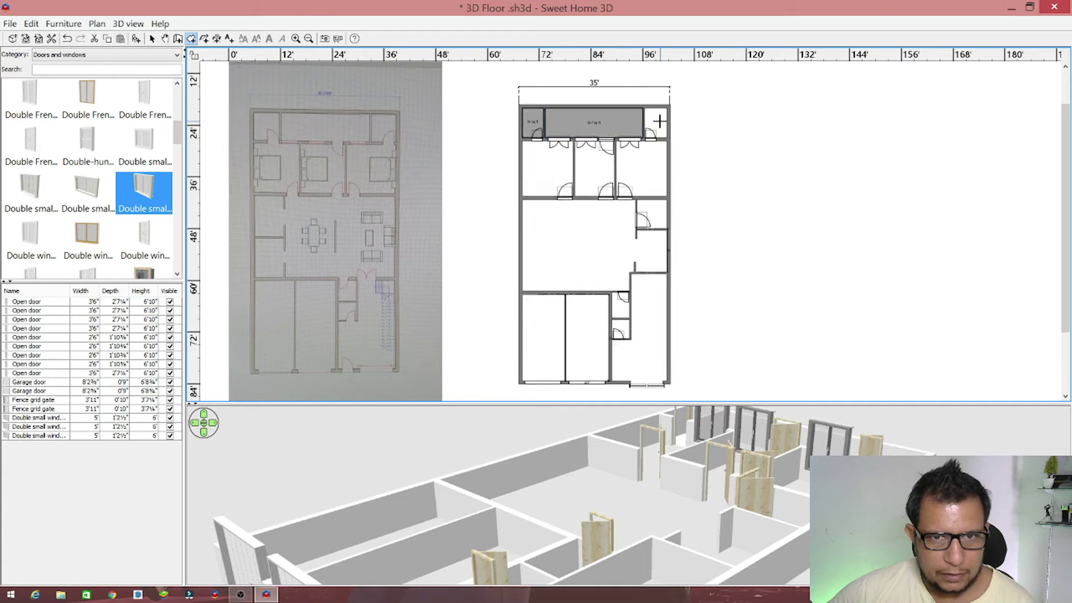
{"action": "double_click", "coordinate": [556, 168]}
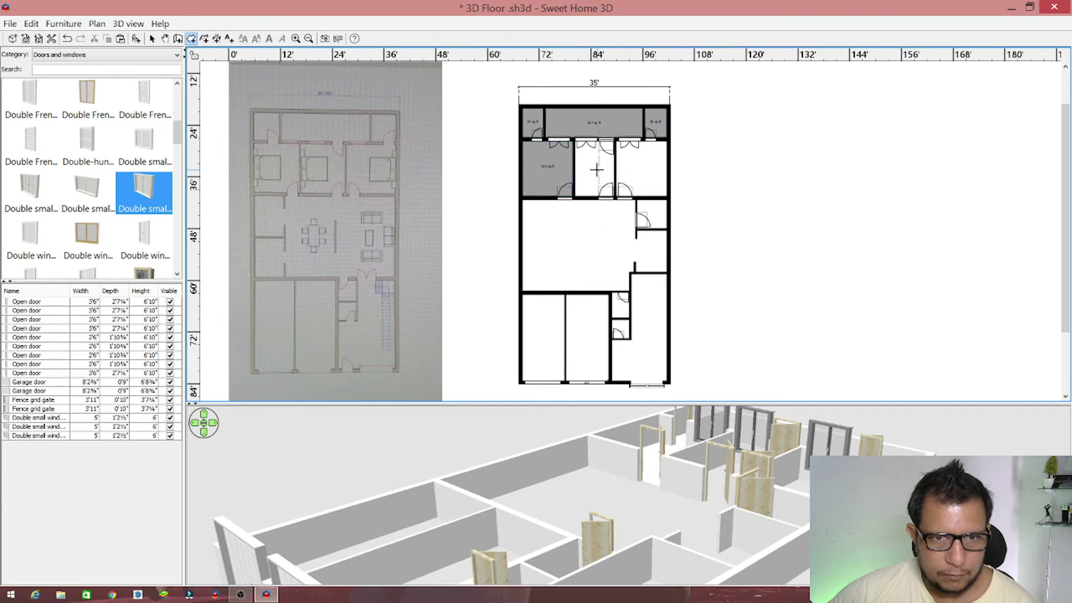
{"action": "double_click", "coordinate": [599, 170]}
{"action": "double_click", "coordinate": [631, 170]}
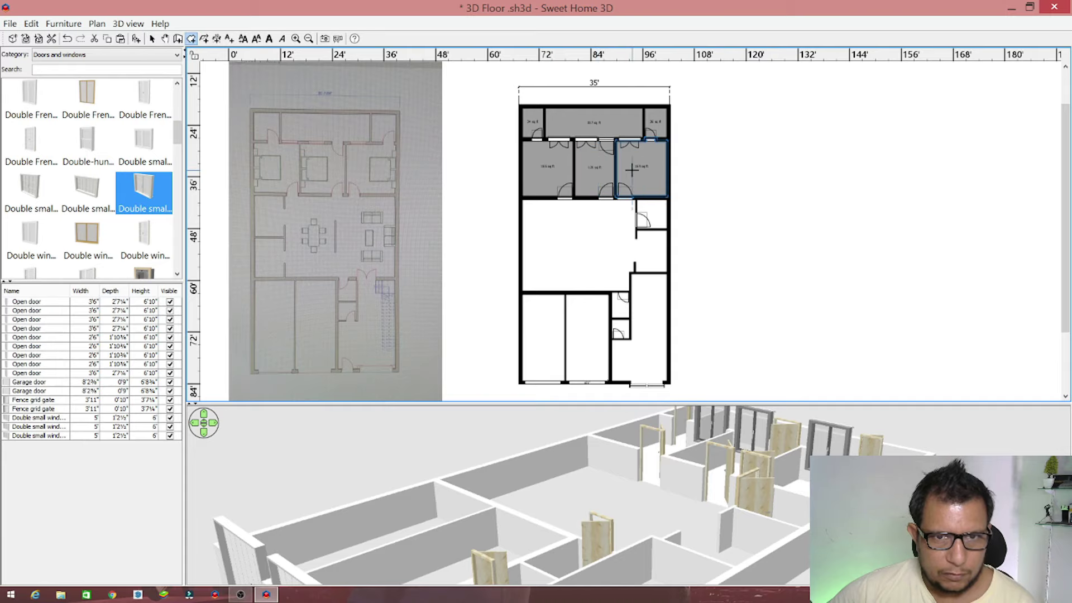
{"action": "double_click", "coordinate": [575, 241]}
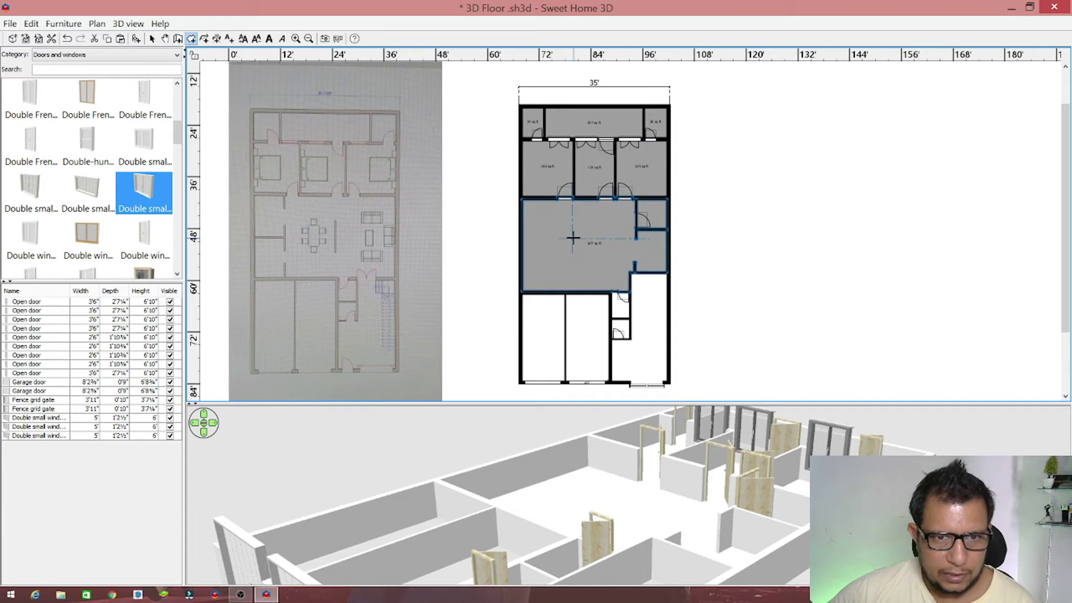
{"action": "left_click", "coordinate": [545, 334]}
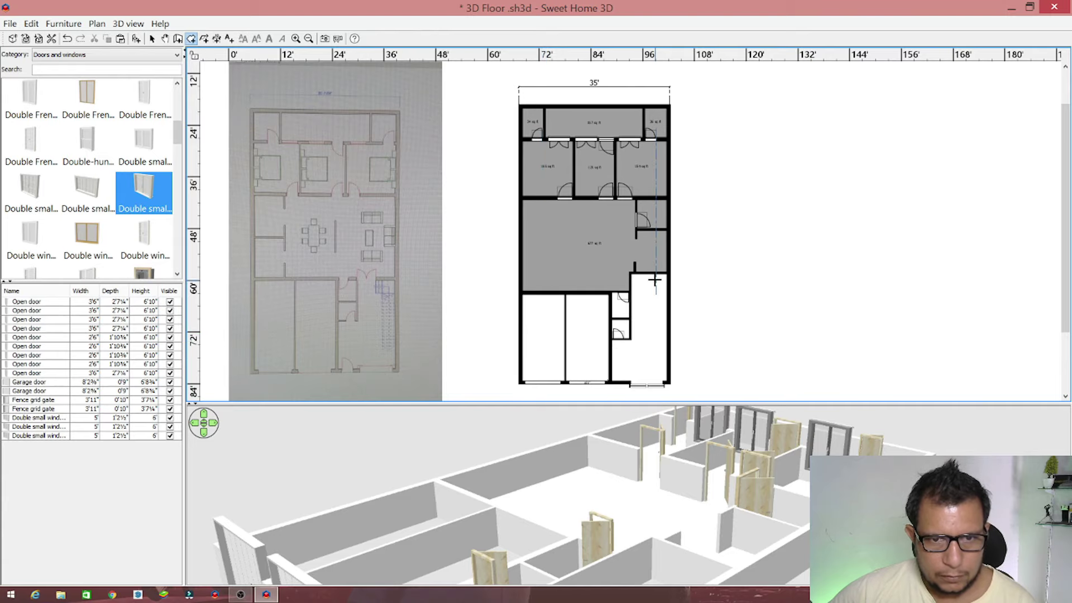
{"action": "scroll", "coordinate": [570, 373], "scroll_direction": "up", "scroll_amount": 2}
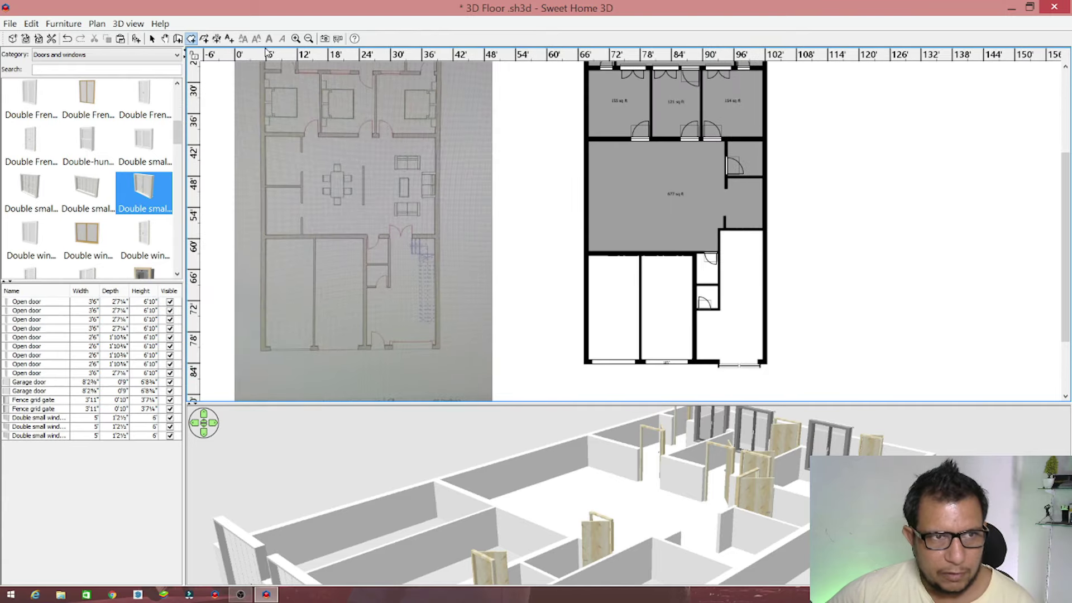
Draw a room outline spanning the lower rooms, closing it at the left corner
{"action": "left_click", "coordinate": [588, 363]}
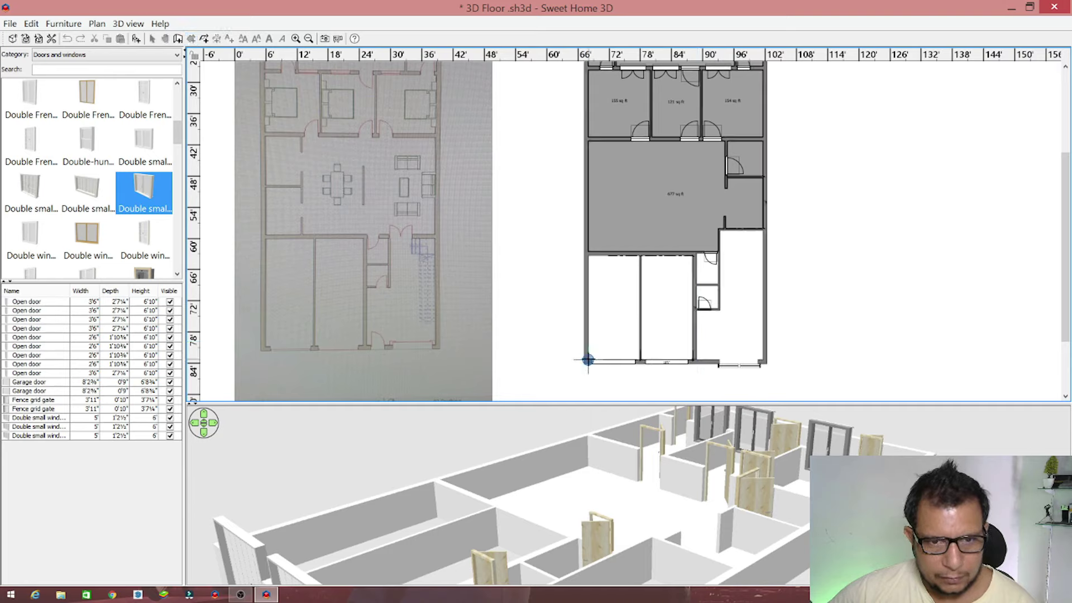
{"action": "left_click", "coordinate": [760, 362]}
{"action": "left_click", "coordinate": [759, 230]}
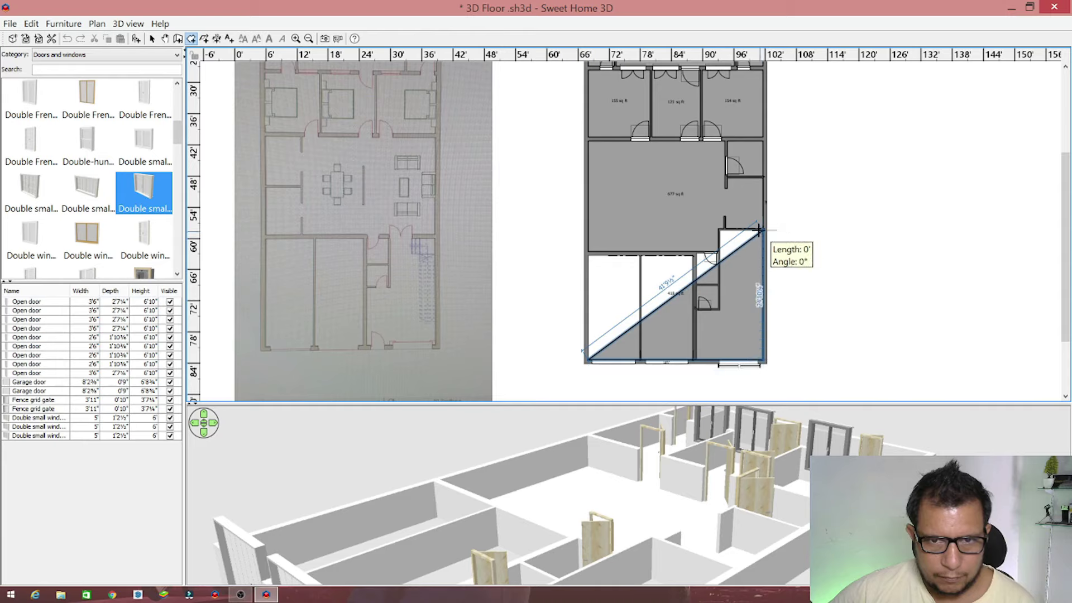
{"action": "left_click", "coordinate": [719, 229]}
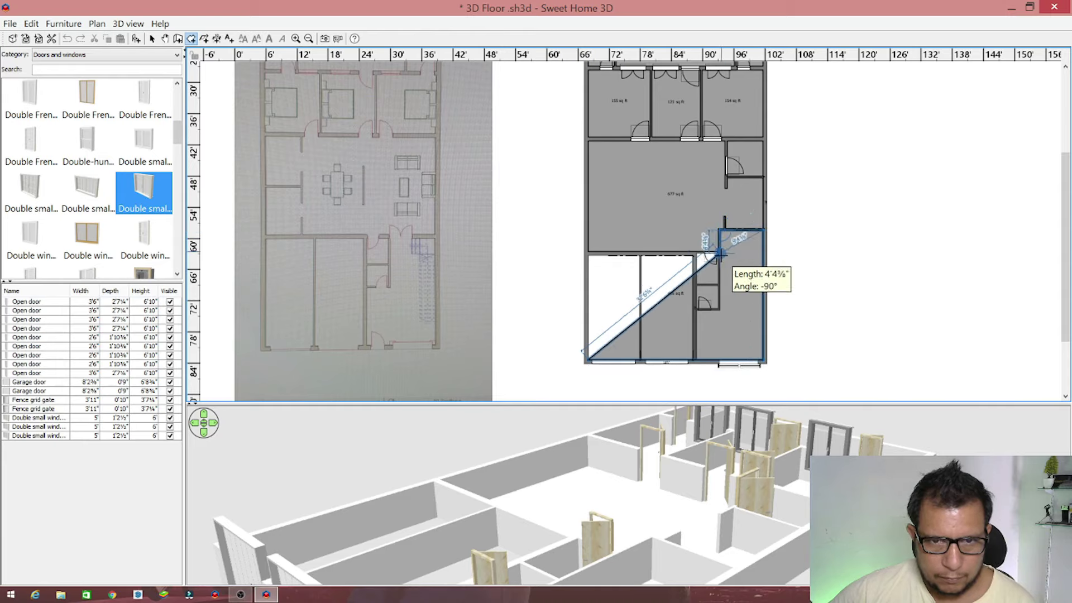
{"action": "left_click", "coordinate": [720, 254]}
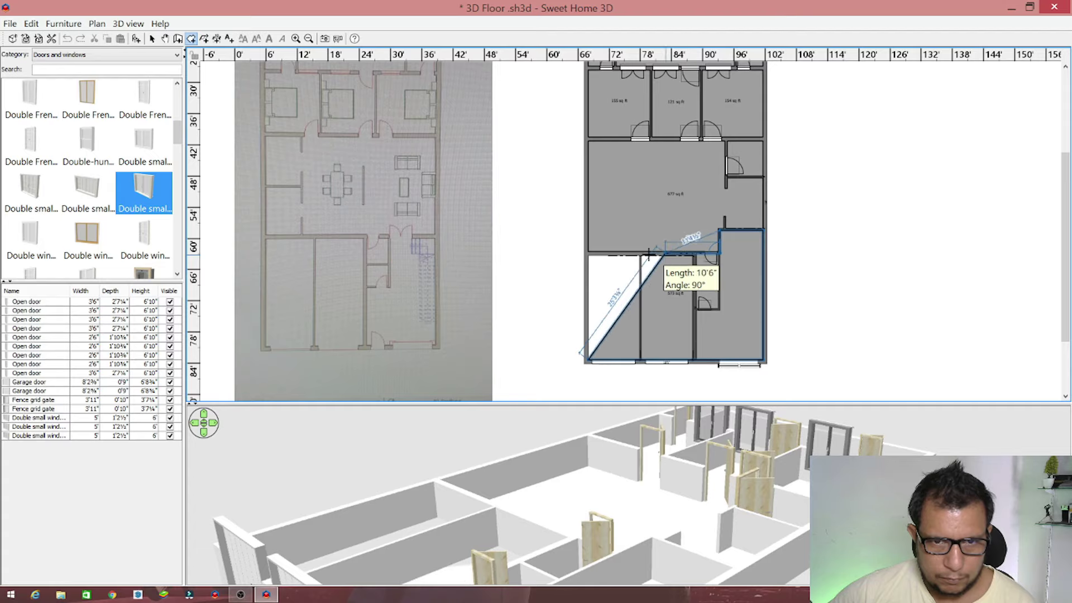
{"action": "double_click", "coordinate": [585, 257]}
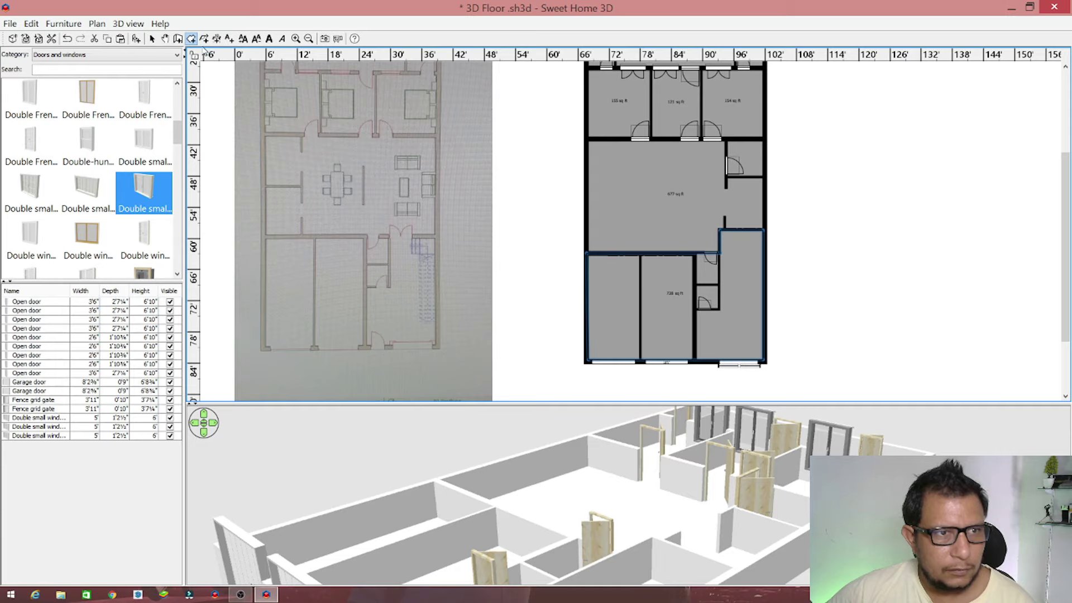
Return to selection mode and select the 155 sq ft room
{"action": "left_click", "coordinate": [152, 40]}
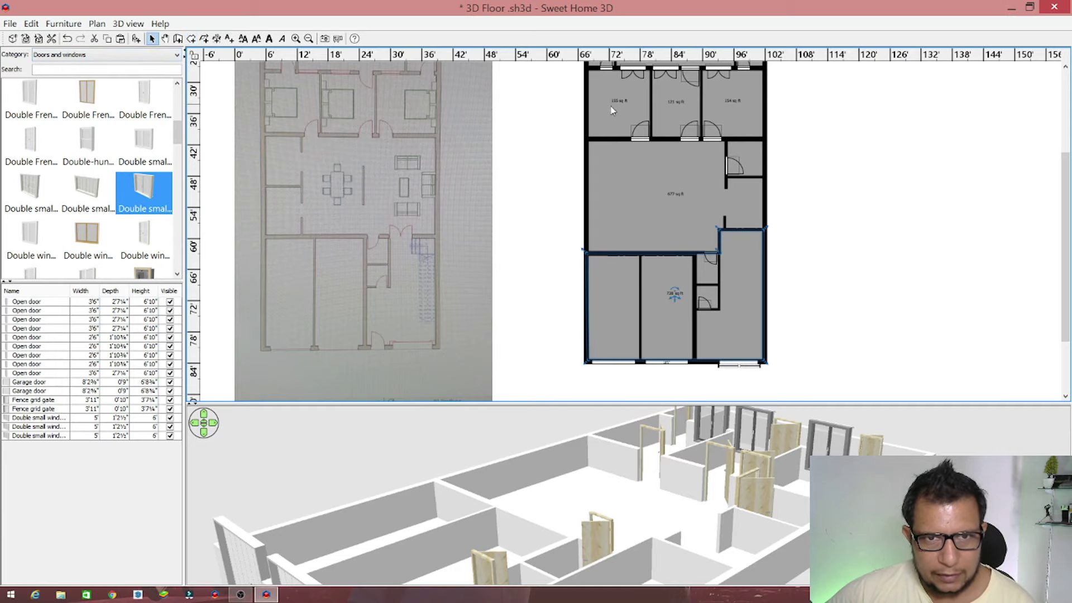
{"action": "scroll", "coordinate": [651, 199], "scroll_direction": "up", "scroll_amount": 3}
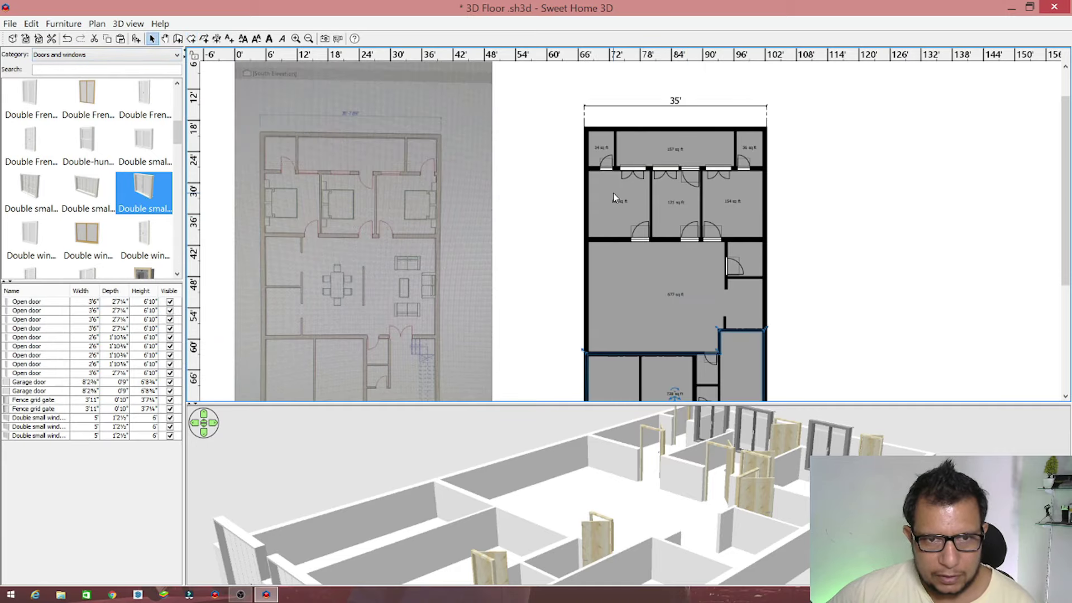
{"action": "left_click", "coordinate": [613, 193]}
Search floor textures for 'tile' and apply Floor - Gray stones tiles at 150% scale
{"action": "double_click", "coordinate": [614, 193]}
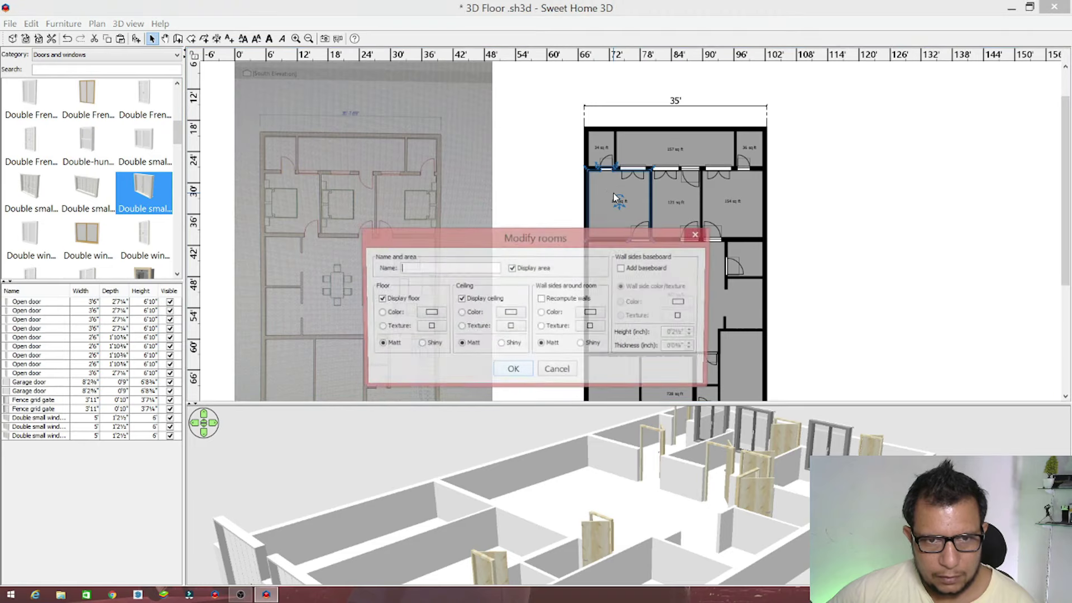
{"action": "left_click", "coordinate": [429, 327]}
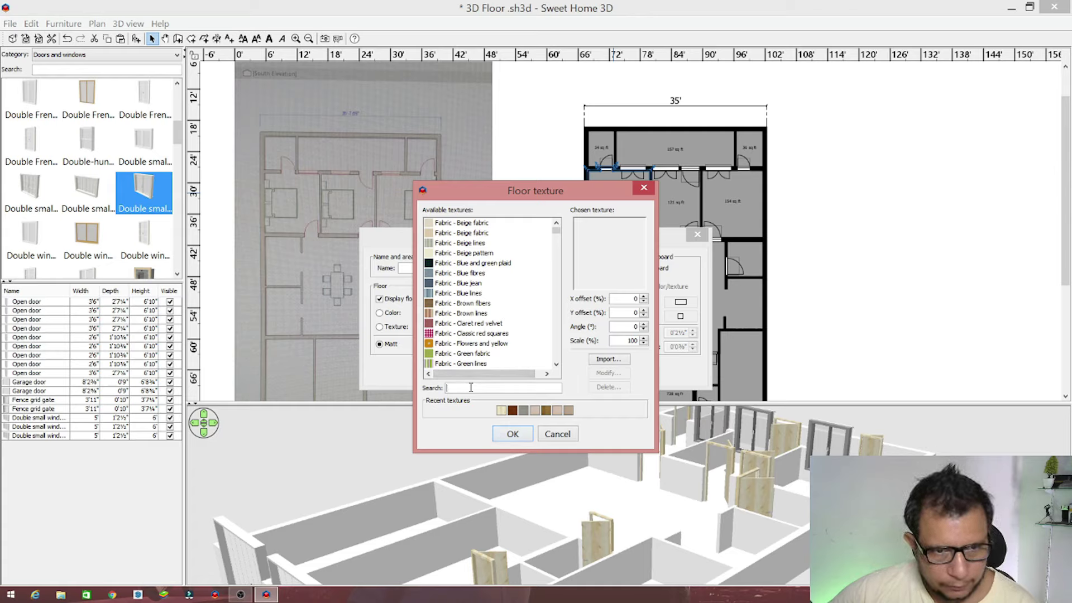
{"action": "left_click", "coordinate": [471, 387]}
{"action": "type", "text": "tile"}
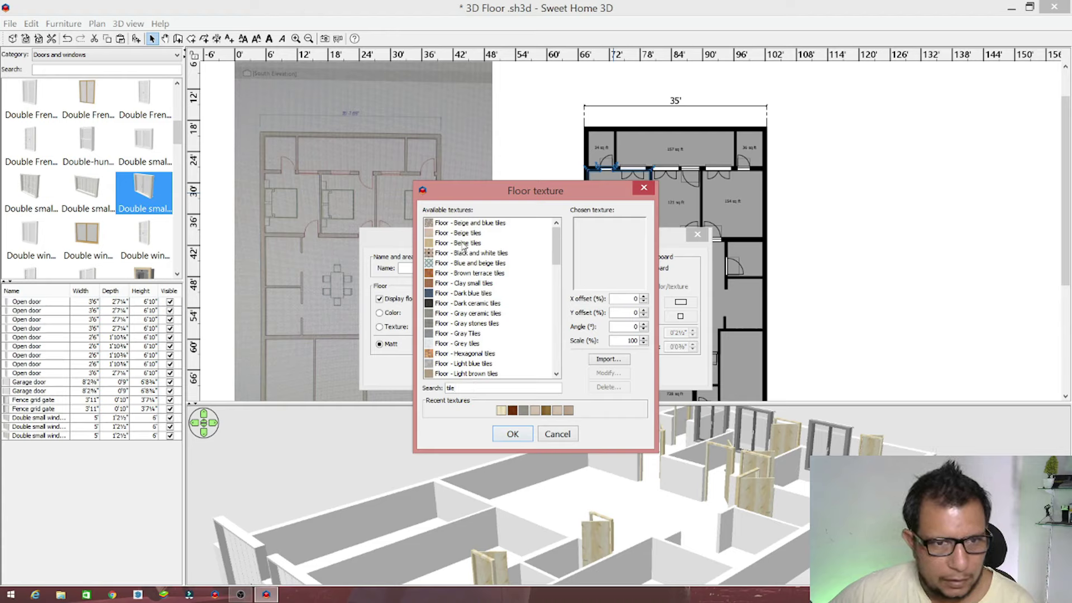
{"action": "left_click", "coordinate": [457, 243]}
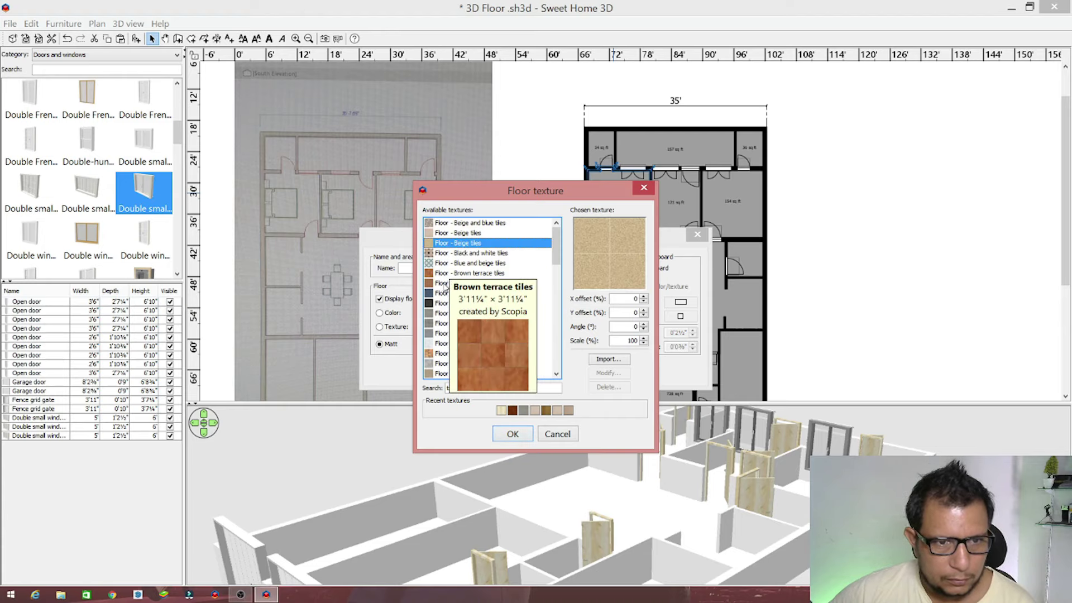
{"action": "left_click", "coordinate": [460, 293]}
{"action": "left_click", "coordinate": [466, 305]}
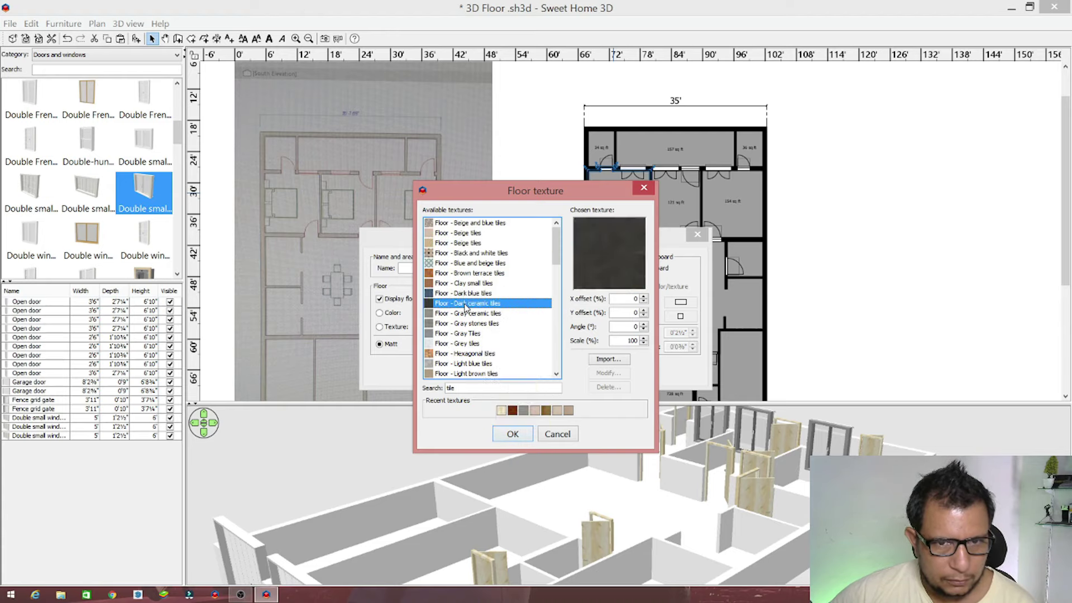
{"action": "left_click", "coordinate": [465, 313]}
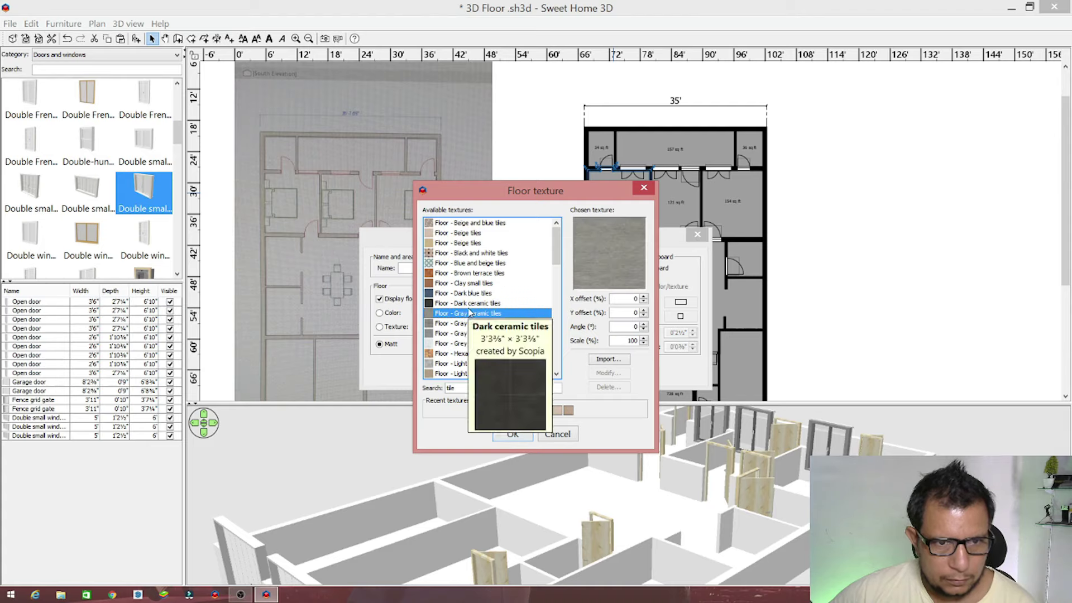
{"action": "left_click", "coordinate": [456, 324]}
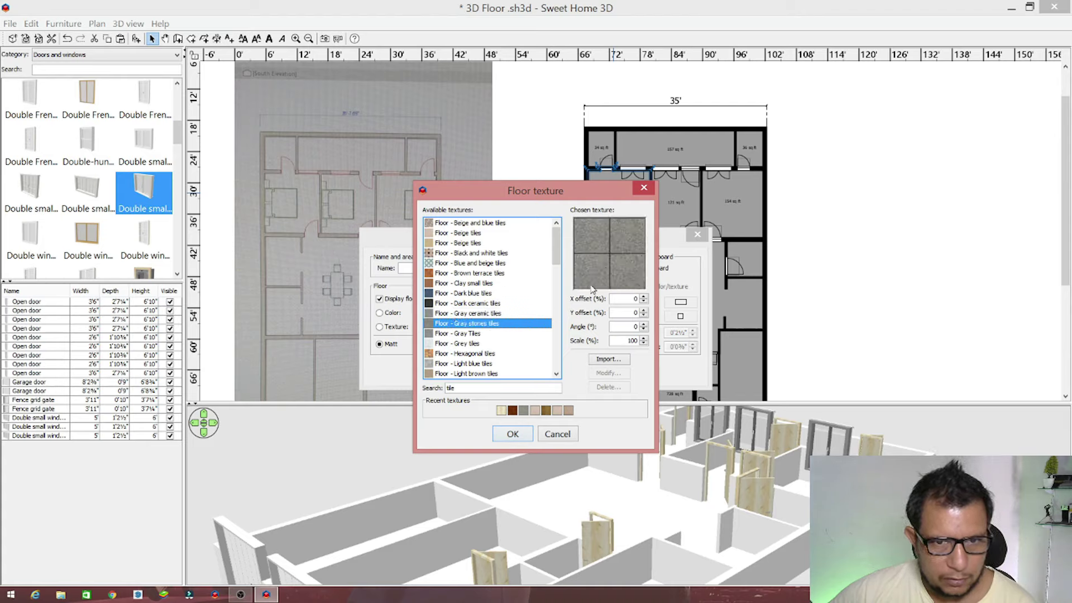
{"action": "double_click", "coordinate": [626, 339]}
{"action": "type", "text": "20"}
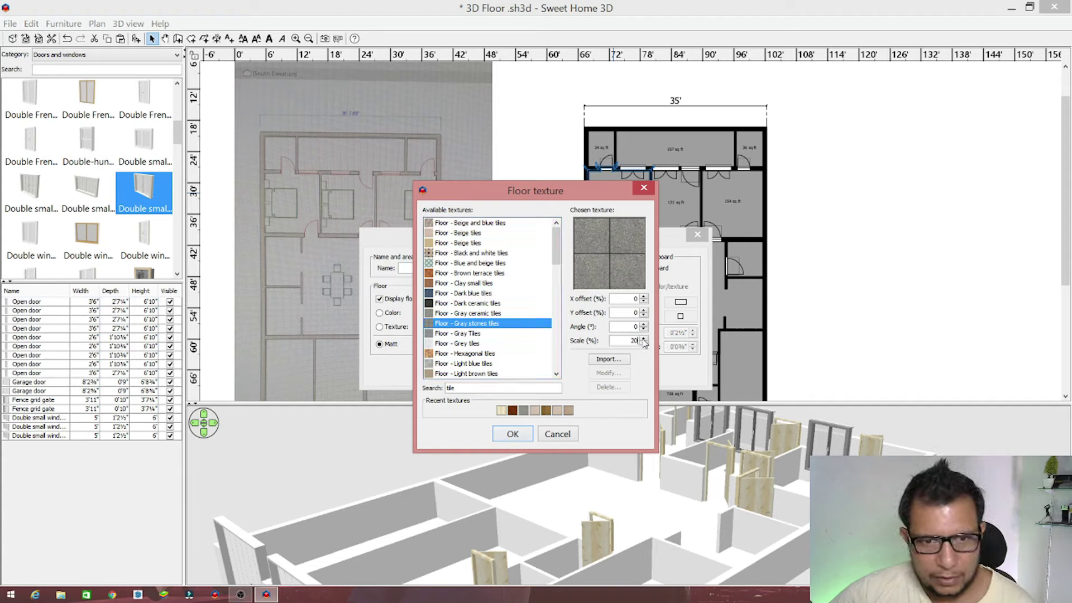
{"action": "key", "text": "BackSpace"}
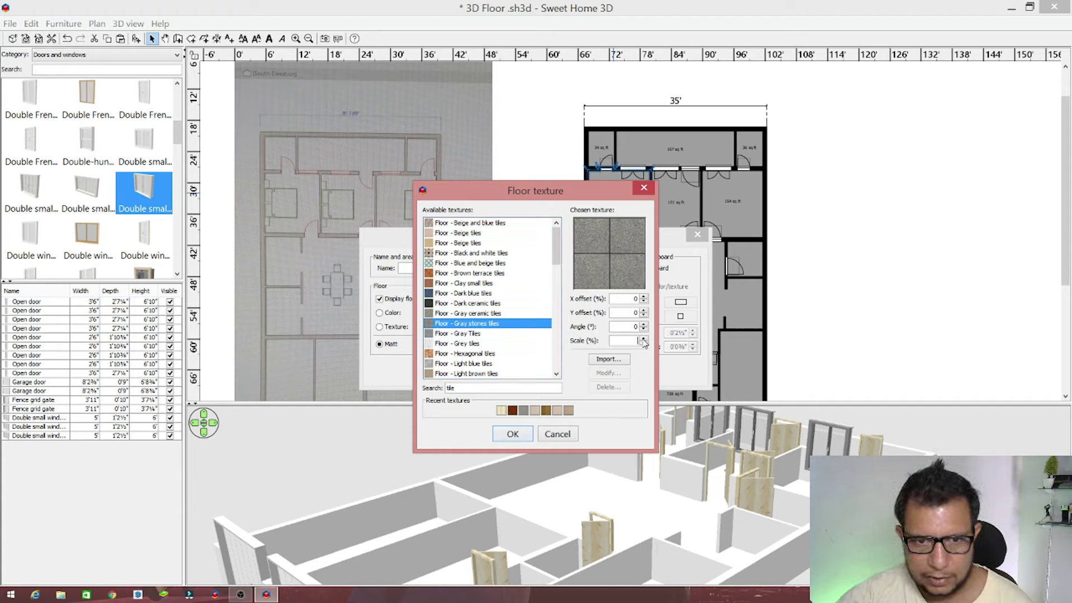
{"action": "type", "text": "150"}
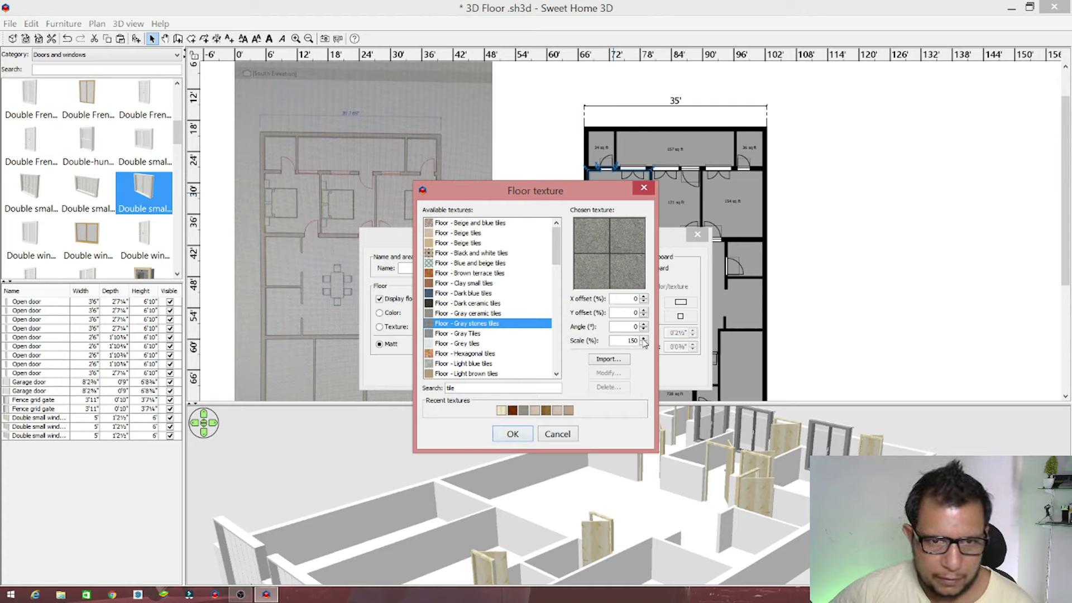
{"action": "left_click", "coordinate": [512, 433]}
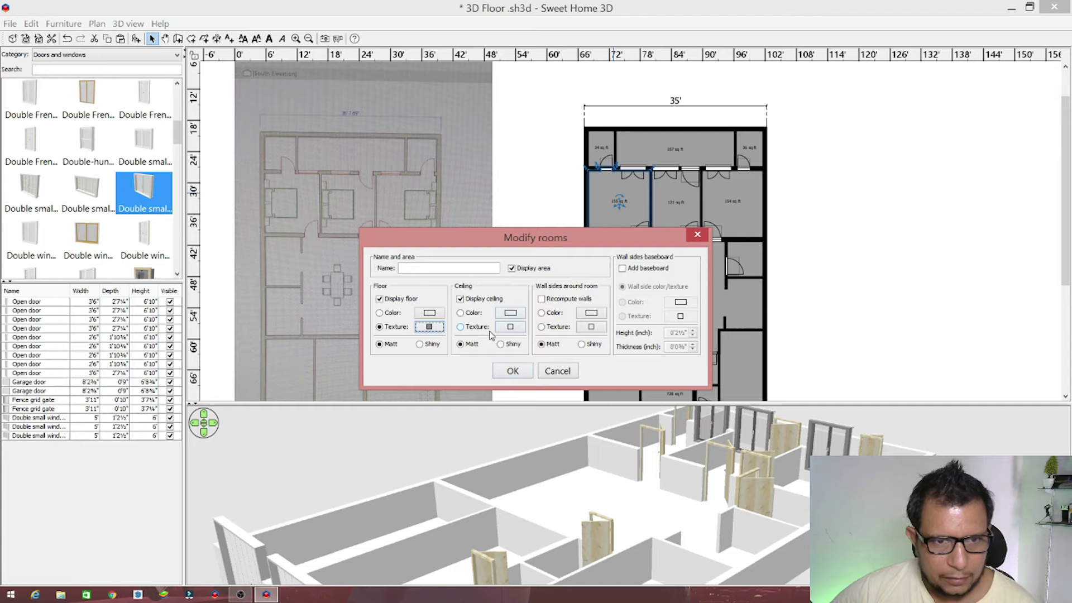
Hide the room's ceiling and colour its wall sides light blue (#99BFFF)
{"action": "left_click", "coordinate": [460, 299]}
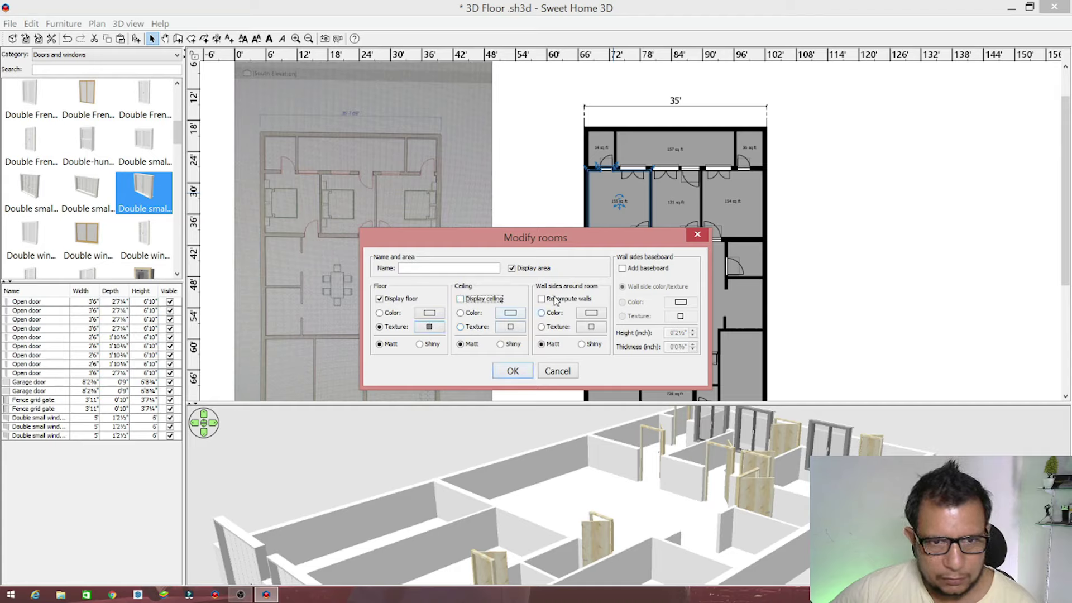
{"action": "left_click", "coordinate": [591, 313]}
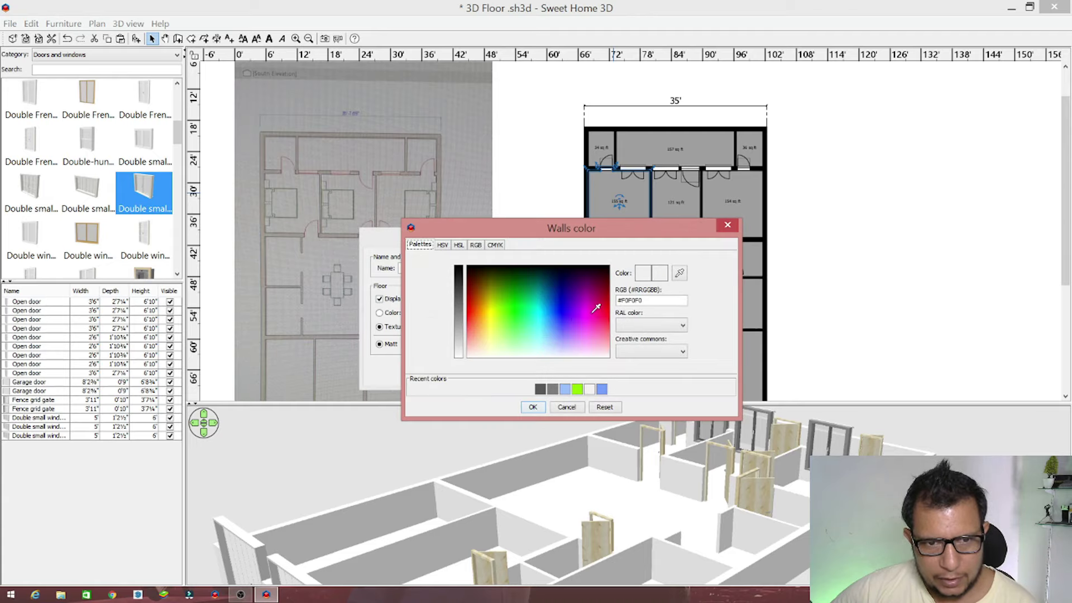
{"action": "left_click", "coordinate": [570, 385]}
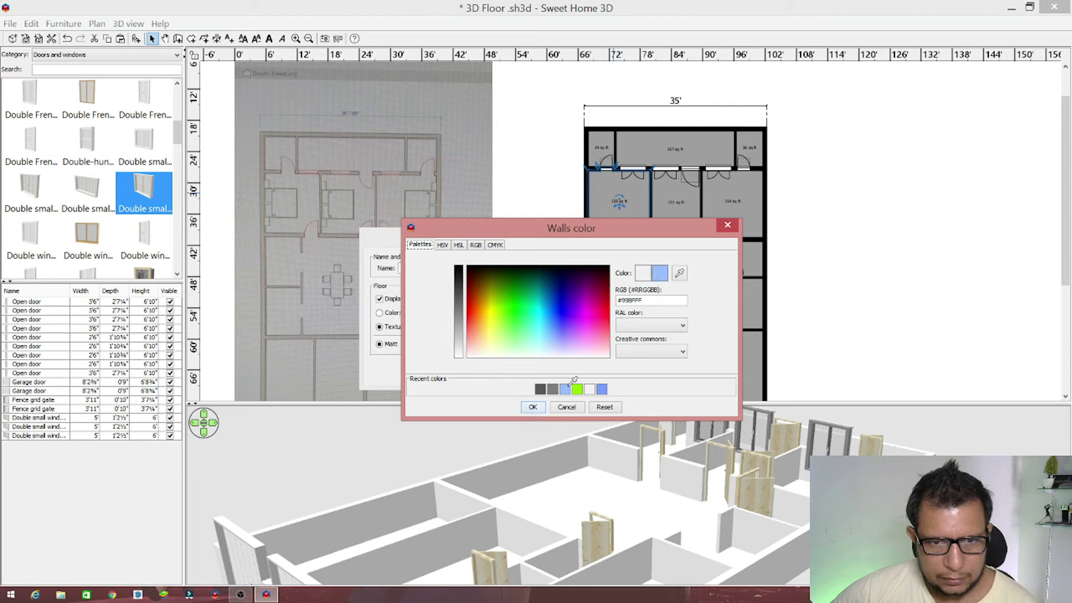
{"action": "left_click", "coordinate": [533, 407]}
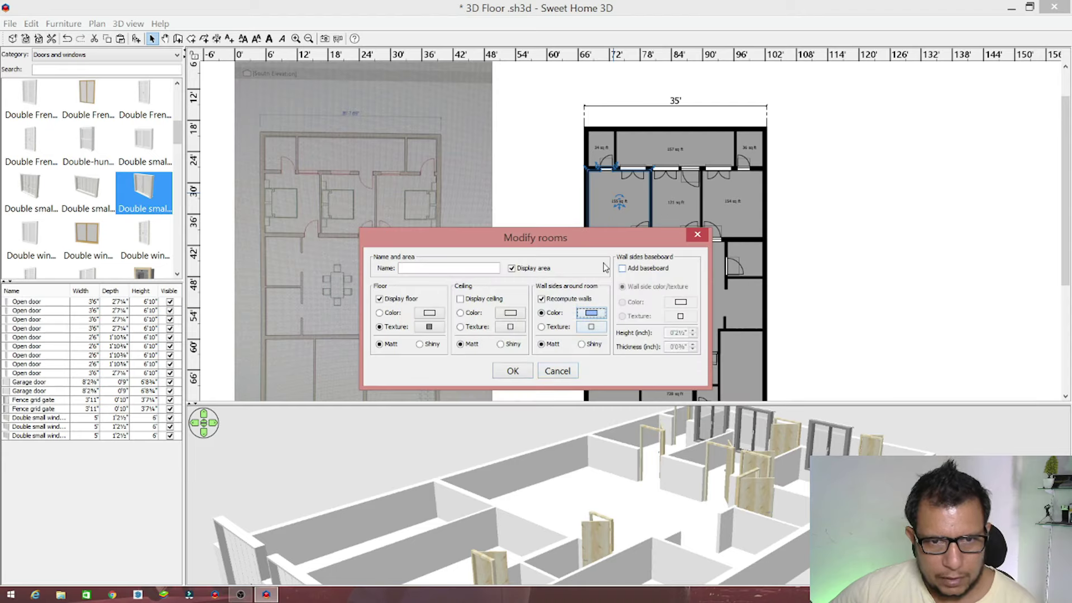
Add a baseboard with the grey tile texture at 150% and a height of 6
{"action": "left_click", "coordinate": [623, 269]}
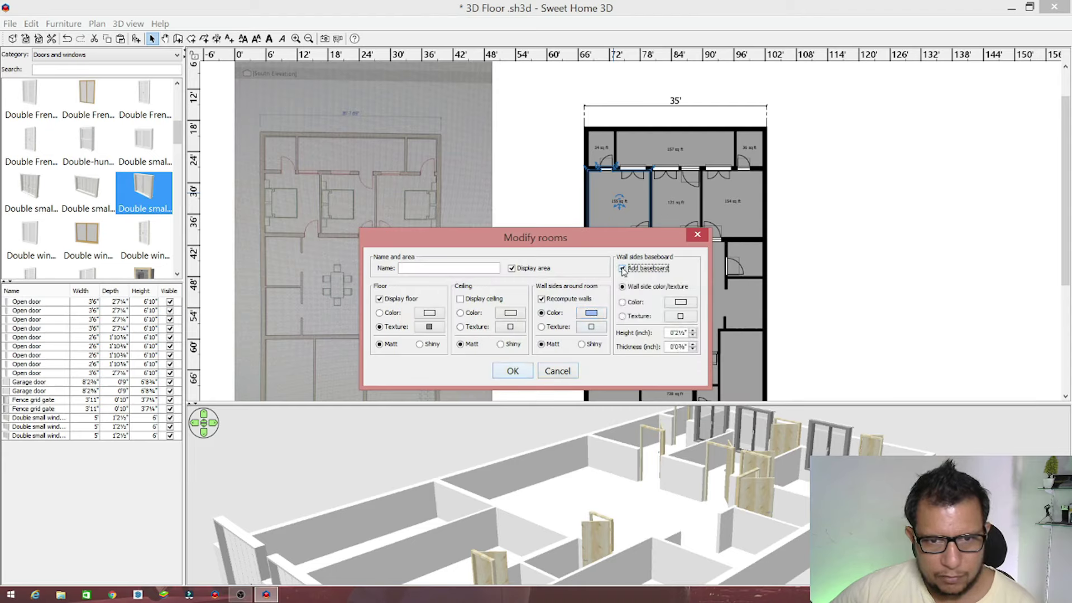
{"action": "left_click", "coordinate": [684, 319]}
{"action": "left_click", "coordinate": [496, 411]}
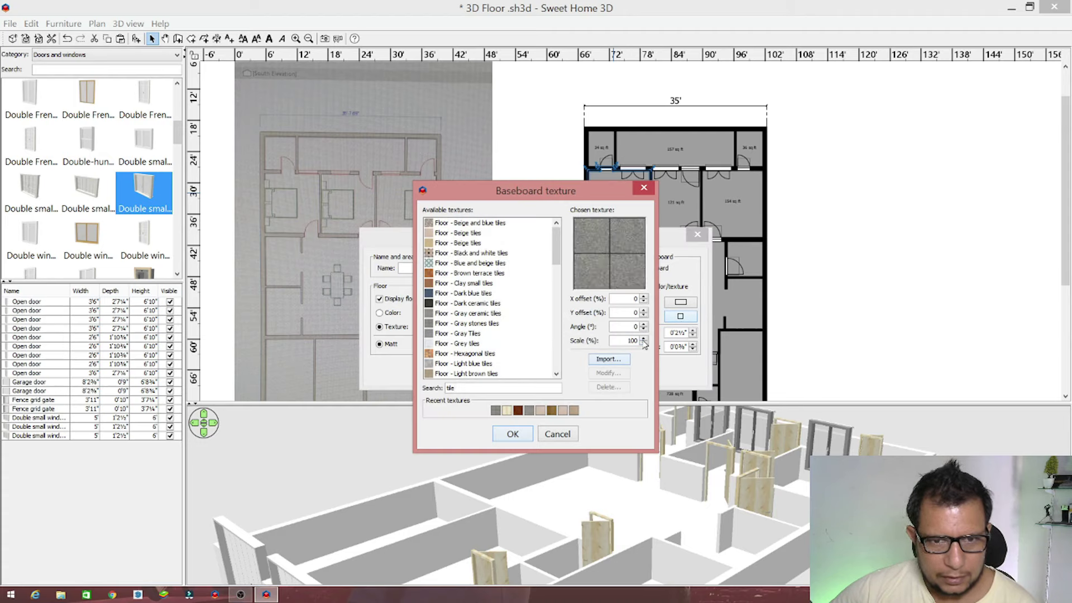
{"action": "type", "text": "150"}
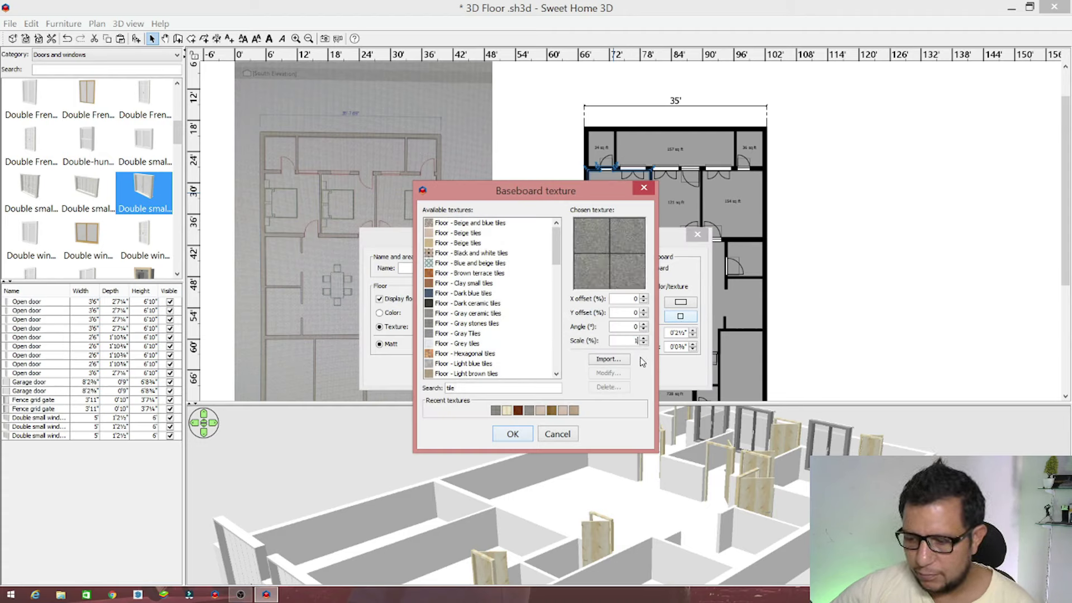
{"action": "left_click", "coordinate": [509, 435]}
{"action": "left_click", "coordinate": [671, 333]}
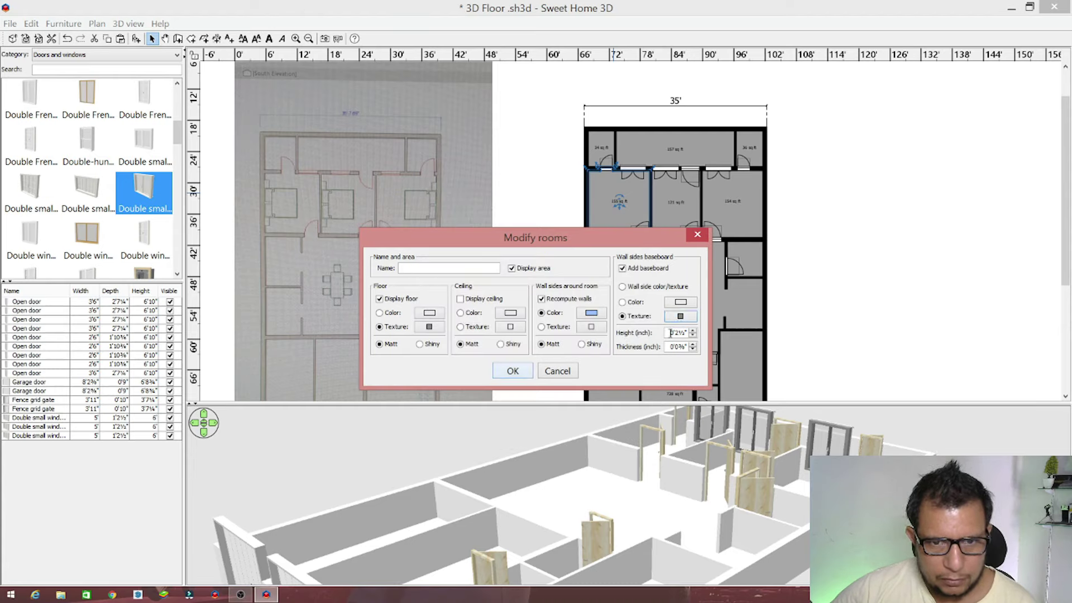
{"action": "type", "text": "6"}
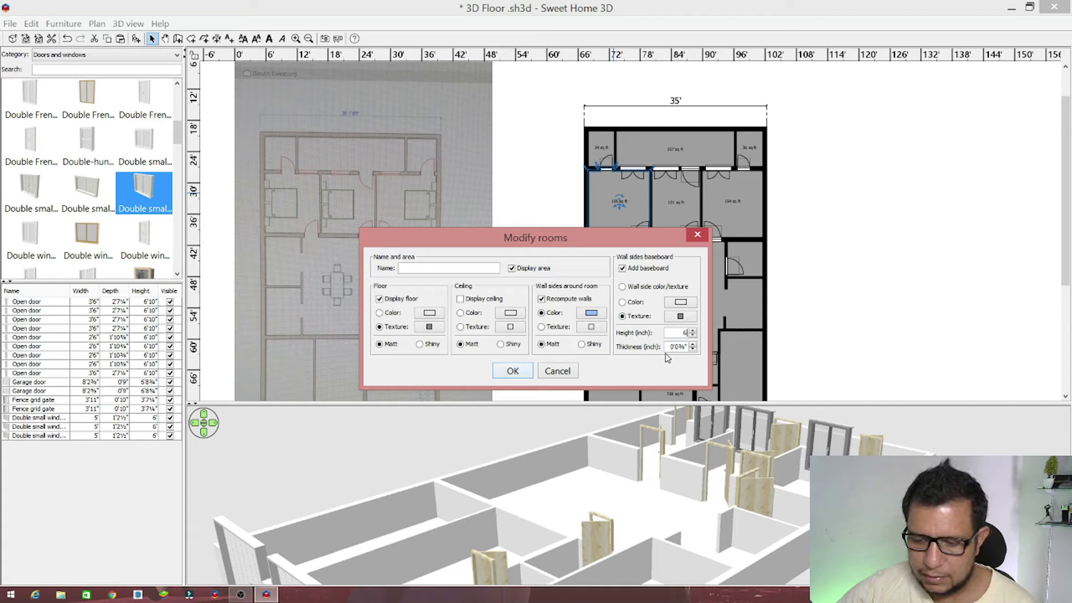
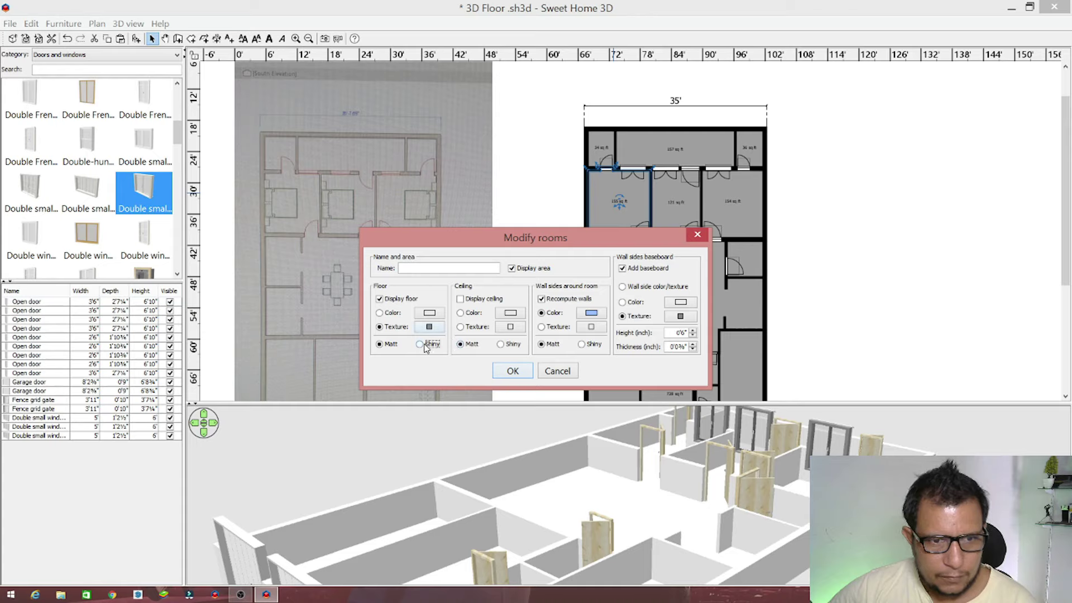
Floor the remaining rooms and the large central room with 'Floor - Gray stones tiles' at 150%, shiny
{"action": "left_click", "coordinate": [512, 371]}
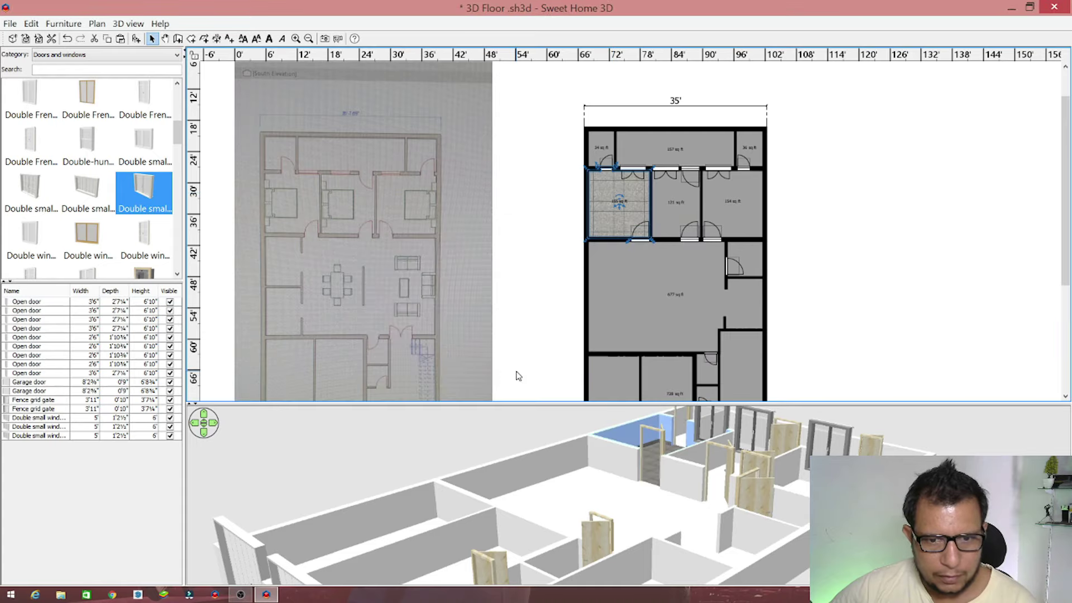
{"action": "mouse_move", "coordinate": [626, 454]}
{"action": "left_mouse_down"}
{"action": "mouse_move", "coordinate": [411, 487]}
{"action": "mouse_move", "coordinate": [500, 503]}
{"action": "left_mouse_up"}
{"action": "mouse_move", "coordinate": [467, 484]}
{"action": "left_mouse_down"}
{"action": "mouse_move", "coordinate": [354, 521]}
{"action": "mouse_move", "coordinate": [418, 435]}
{"action": "mouse_move", "coordinate": [430, 458]}
{"action": "mouse_move", "coordinate": [471, 471]}
{"action": "mouse_move", "coordinate": [406, 467]}
{"action": "mouse_move", "coordinate": [460, 467]}
{"action": "mouse_move", "coordinate": [464, 438]}
{"action": "mouse_move", "coordinate": [495, 442]}
{"action": "left_mouse_up"}
{"action": "double_click", "coordinate": [634, 310]}
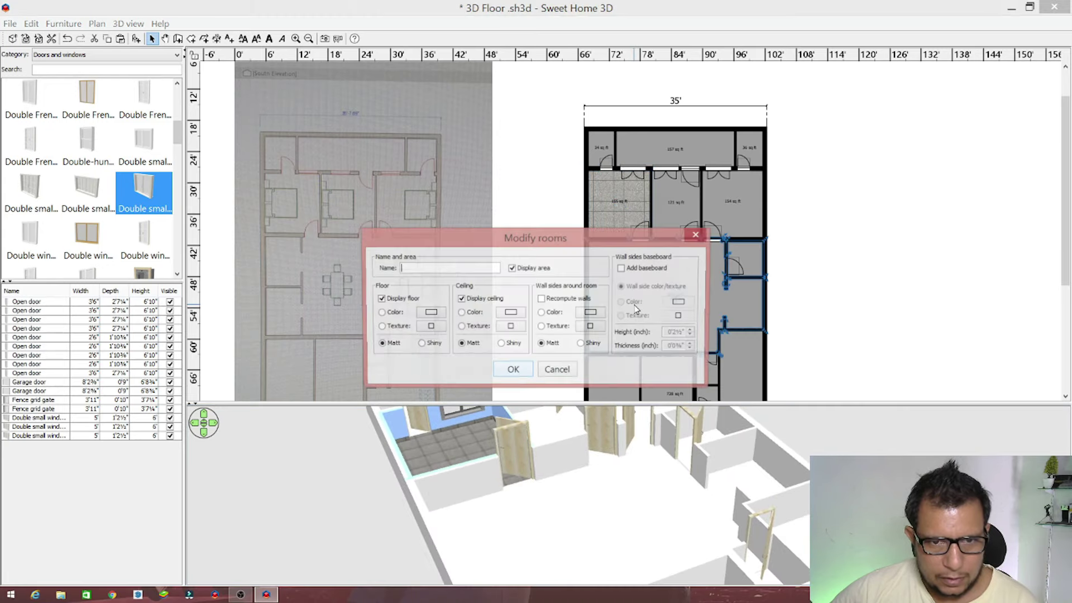
{"action": "left_click", "coordinate": [429, 327]}
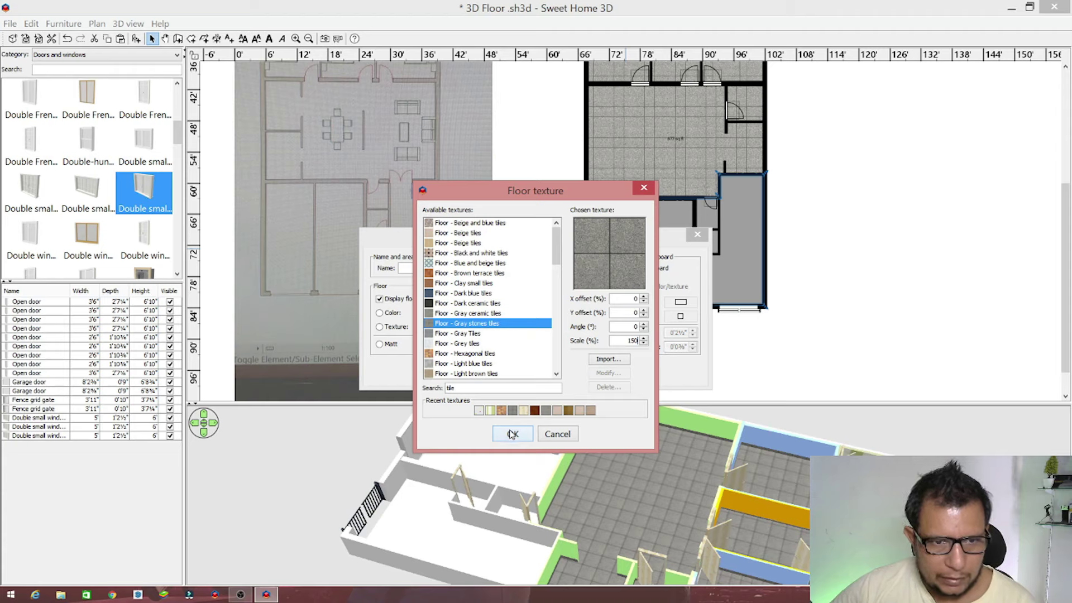
{"action": "left_click", "coordinate": [512, 434]}
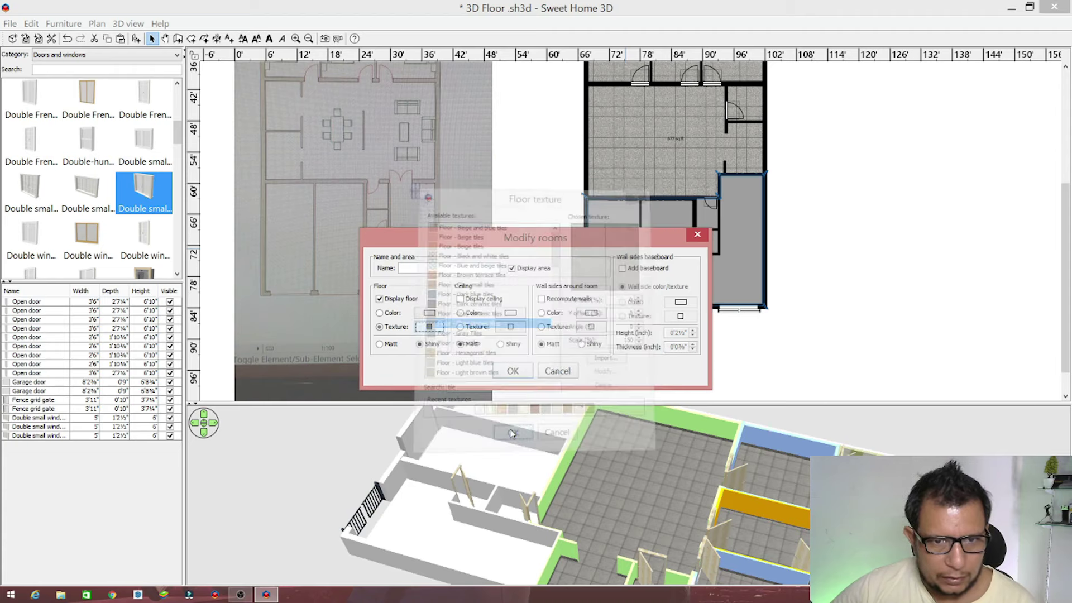
{"action": "left_click", "coordinate": [513, 370]}
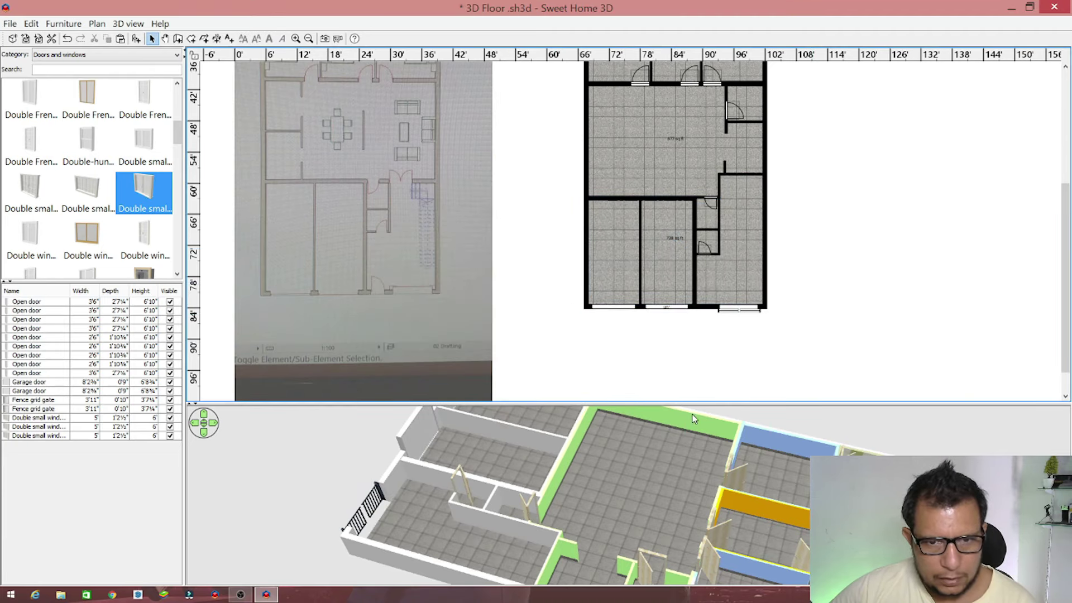
{"action": "left_click_drag", "start_coordinate": [685, 403], "coordinate": [689, 104]}
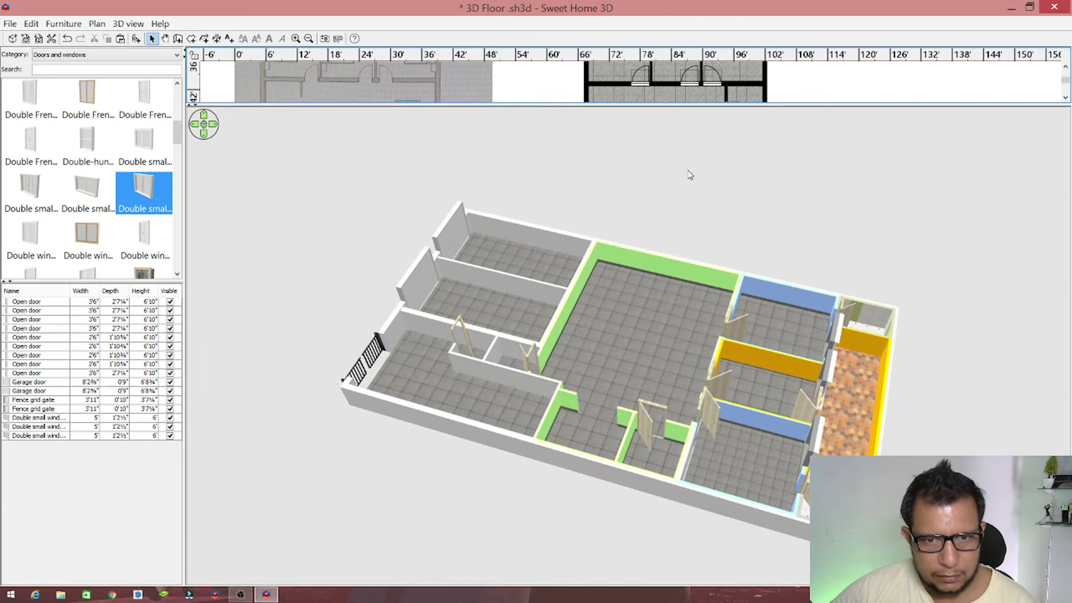
{"action": "mouse_move", "coordinate": [521, 425]}
{"action": "left_mouse_down"}
{"action": "mouse_move", "coordinate": [758, 350]}
{"action": "mouse_move", "coordinate": [769, 381]}
{"action": "mouse_move", "coordinate": [557, 389]}
{"action": "mouse_move", "coordinate": [663, 366]}
{"action": "mouse_move", "coordinate": [634, 418]}
{"action": "mouse_move", "coordinate": [372, 345]}
{"action": "mouse_move", "coordinate": [737, 344]}
{"action": "mouse_move", "coordinate": [567, 396]}
{"action": "mouse_move", "coordinate": [672, 505]}
{"action": "left_mouse_up"}
{"action": "left_click_drag", "start_coordinate": [749, 533], "coordinate": [733, 489]}
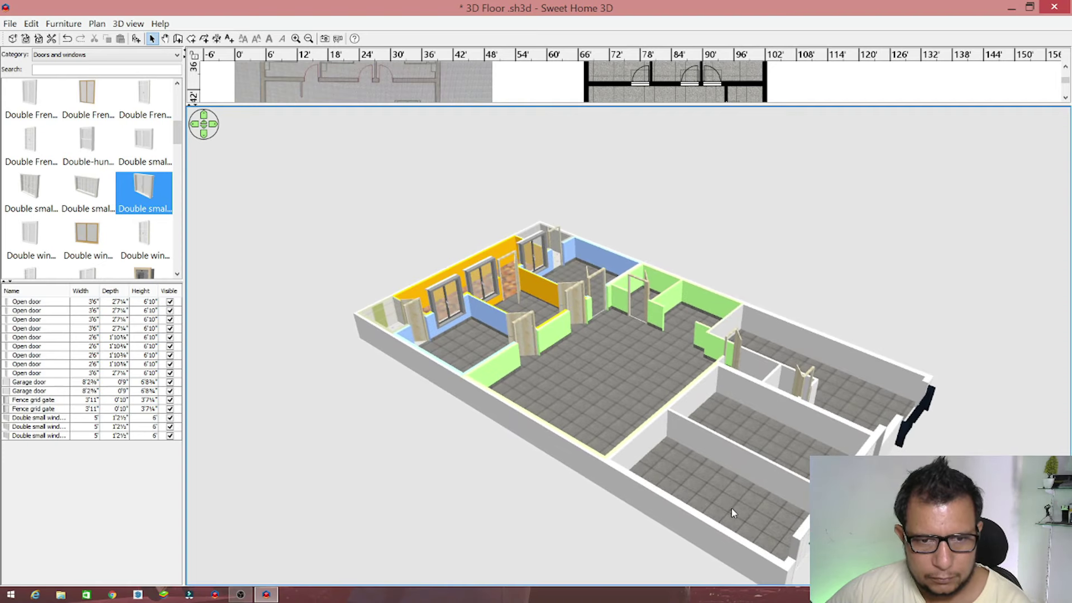
{"action": "scroll", "coordinate": [732, 508], "scroll_direction": "up", "scroll_amount": 2}
{"action": "scroll", "coordinate": [732, 508], "scroll_direction": "up", "scroll_amount": 2}
{"action": "scroll", "coordinate": [733, 510], "scroll_direction": "up", "scroll_amount": 2}
{"action": "scroll", "coordinate": [734, 509], "scroll_direction": "up", "scroll_amount": 2}
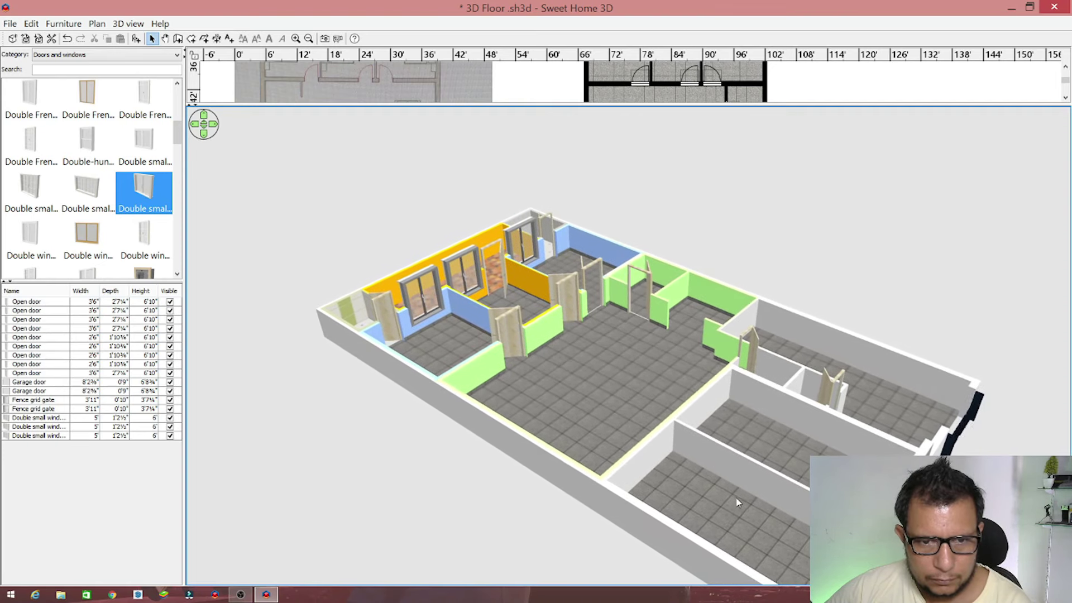
{"action": "scroll", "coordinate": [736, 499], "scroll_direction": "up", "scroll_amount": 2}
{"action": "scroll", "coordinate": [748, 452], "scroll_direction": "up", "scroll_amount": 2}
{"action": "scroll", "coordinate": [770, 405], "scroll_direction": "up", "scroll_amount": 2}
{"action": "scroll", "coordinate": [781, 385], "scroll_direction": "up", "scroll_amount": 2}
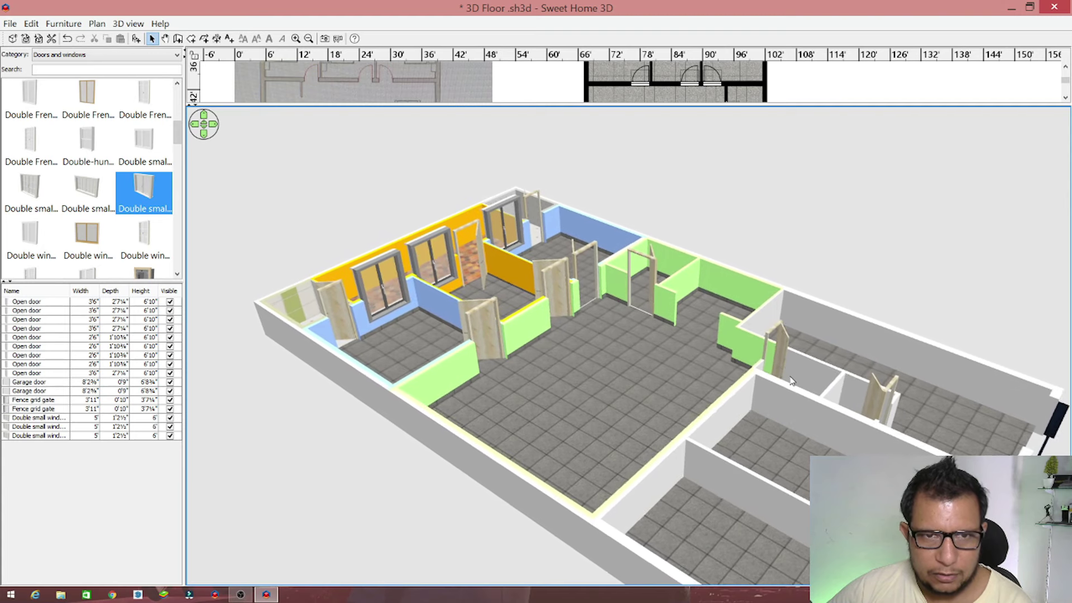
{"action": "scroll", "coordinate": [785, 387], "scroll_direction": "up", "scroll_amount": 2}
{"action": "scroll", "coordinate": [788, 389], "scroll_direction": "up", "scroll_amount": 2}
{"action": "scroll", "coordinate": [792, 390], "scroll_direction": "up", "scroll_amount": 2}
{"action": "left_click_drag", "start_coordinate": [793, 390], "coordinate": [746, 325]}
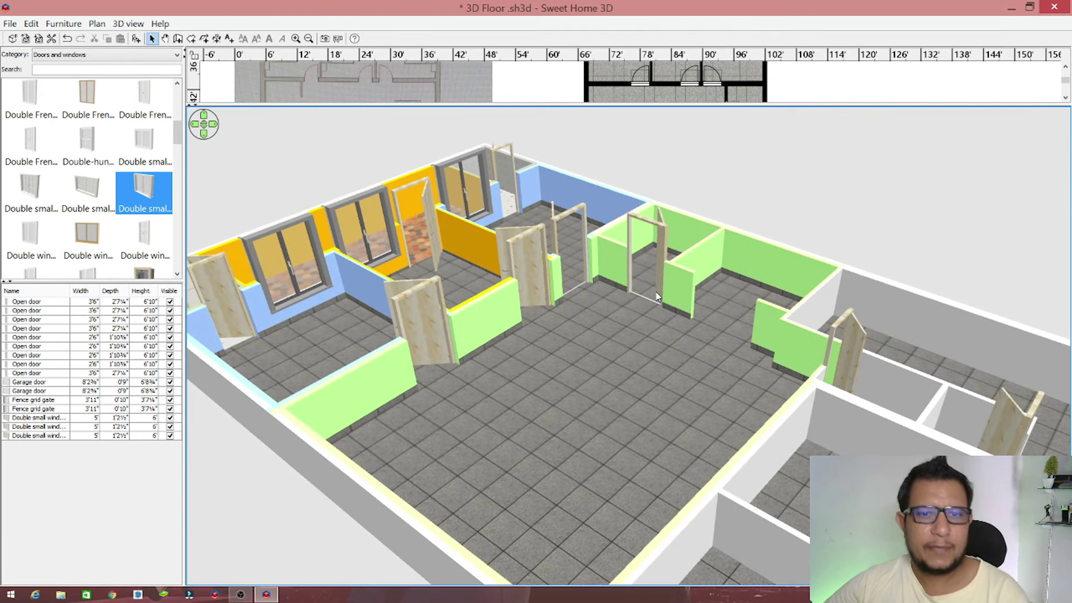
{"action": "left_click_drag", "start_coordinate": [620, 105], "coordinate": [620, 392]}
{"action": "scroll", "coordinate": [826, 287], "scroll_direction": "up", "scroll_amount": 5}
Switch the catalog to Bedroom and place the purple double Bed in the top-left bedroom
{"action": "scroll", "coordinate": [826, 287], "scroll_direction": "down", "scroll_amount": 2}
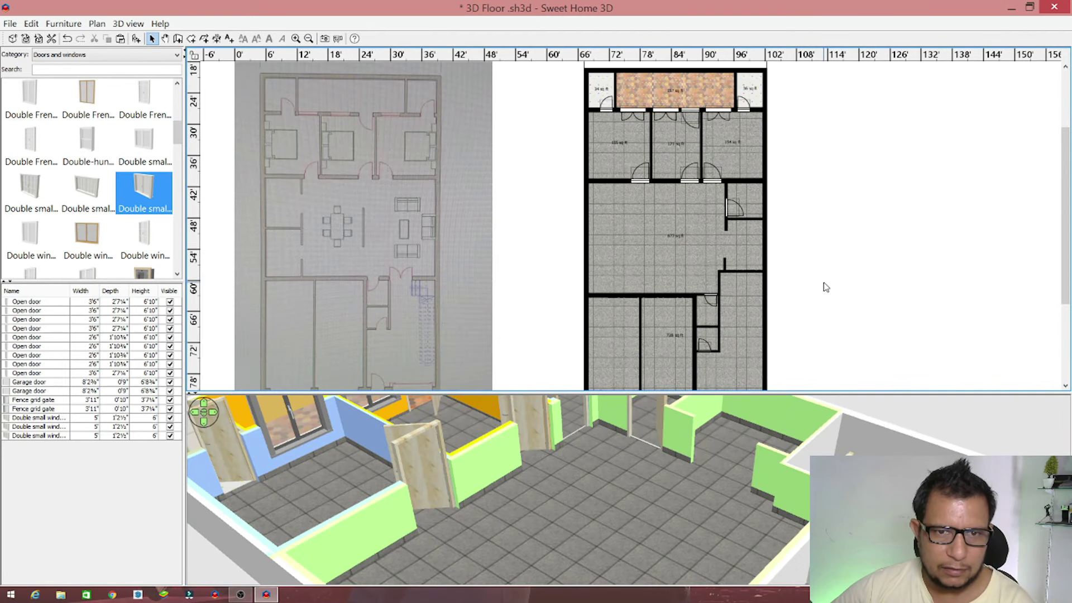
{"action": "left_click", "coordinate": [143, 55]}
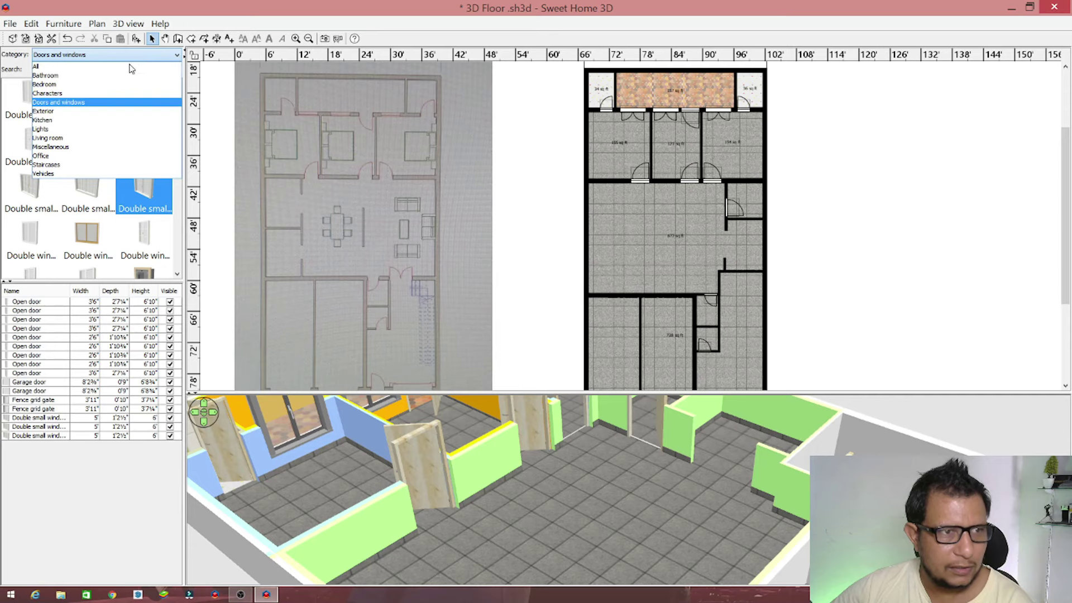
{"action": "left_click", "coordinate": [127, 86]}
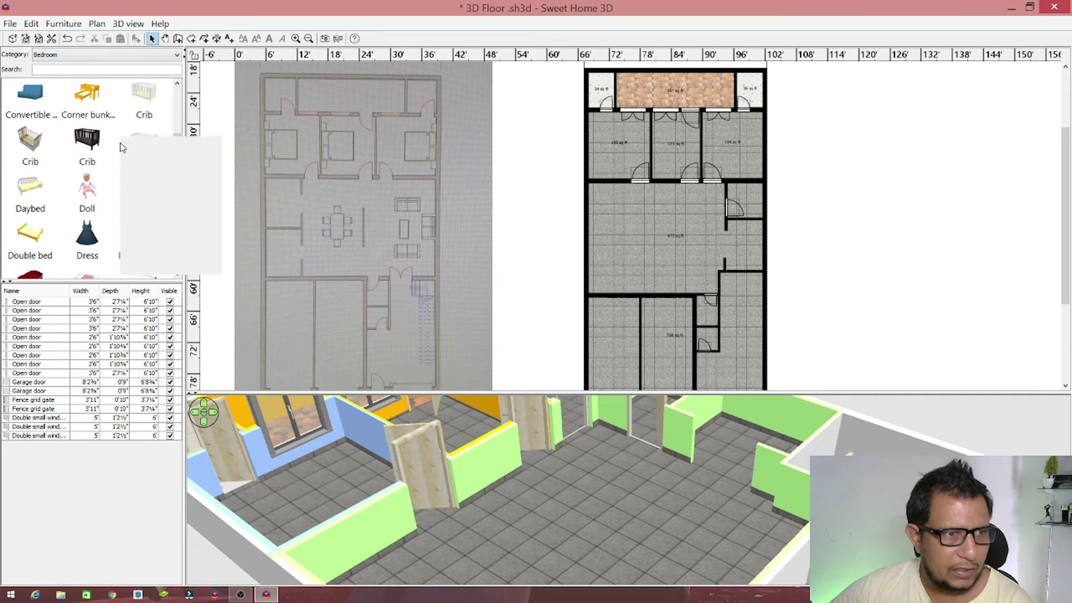
{"action": "scroll", "coordinate": [140, 159], "scroll_direction": "down", "scroll_amount": 3}
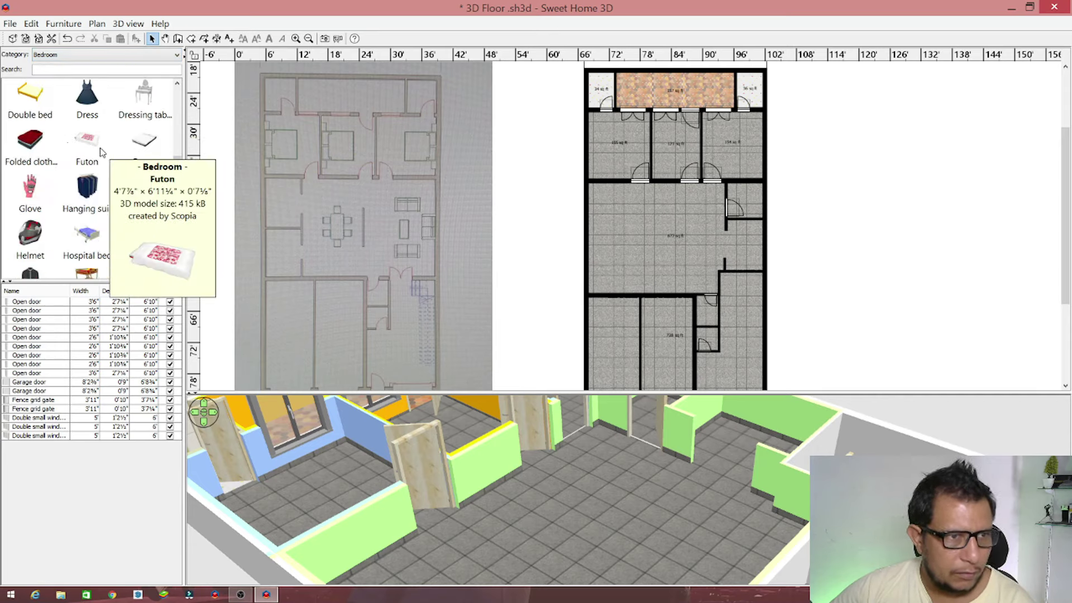
{"action": "scroll", "coordinate": [106, 154], "scroll_direction": "down", "scroll_amount": 3}
{"action": "scroll", "coordinate": [128, 162], "scroll_direction": "down", "scroll_amount": 5}
{"action": "scroll", "coordinate": [134, 170], "scroll_direction": "down", "scroll_amount": 2}
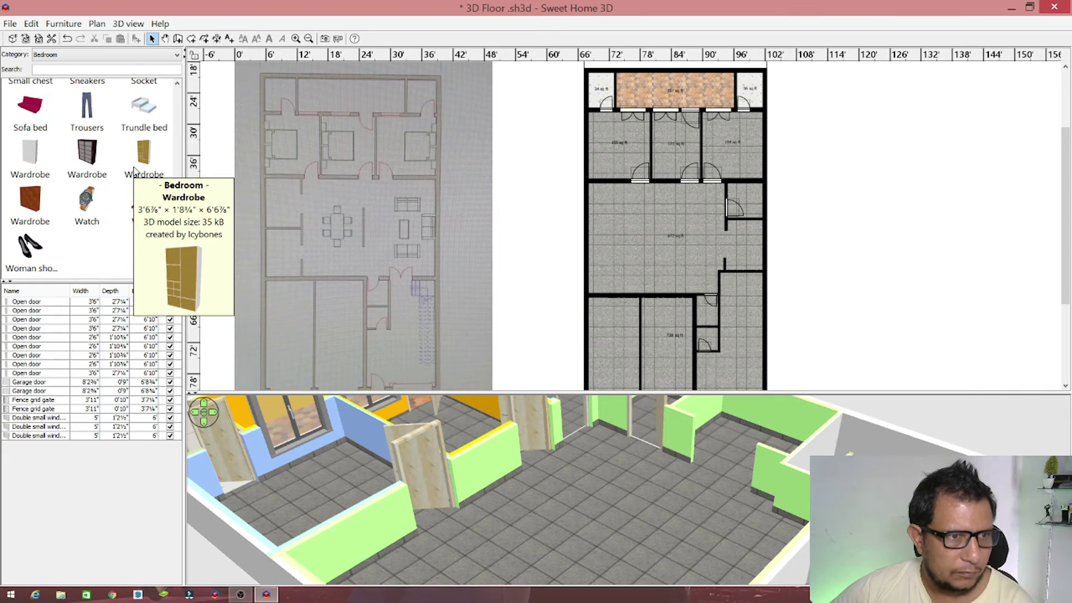
{"action": "scroll", "coordinate": [145, 168], "scroll_direction": "up", "scroll_amount": 3}
{"action": "scroll", "coordinate": [145, 167], "scroll_direction": "up", "scroll_amount": 3}
{"action": "scroll", "coordinate": [146, 167], "scroll_direction": "up", "scroll_amount": 3}
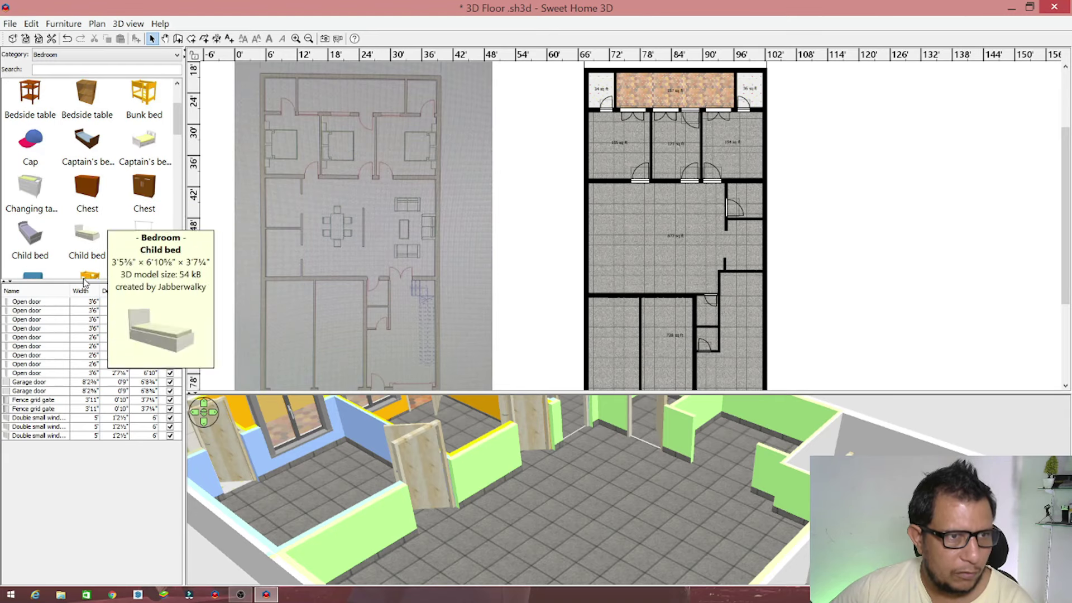
{"action": "scroll", "coordinate": [178, 231], "scroll_direction": "up", "scroll_amount": 2}
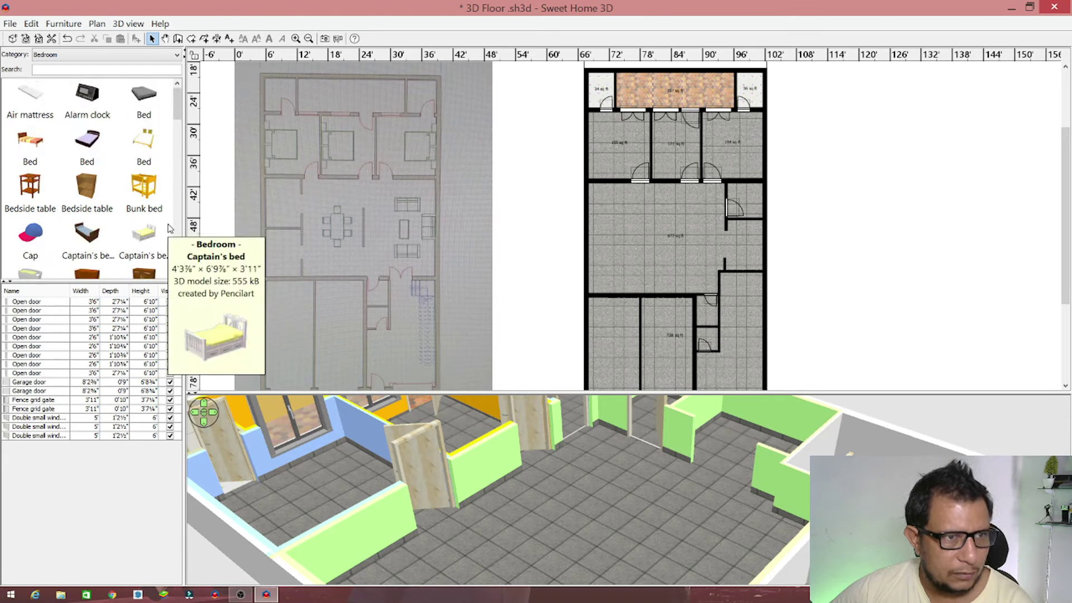
{"action": "left_click", "coordinate": [87, 150]}
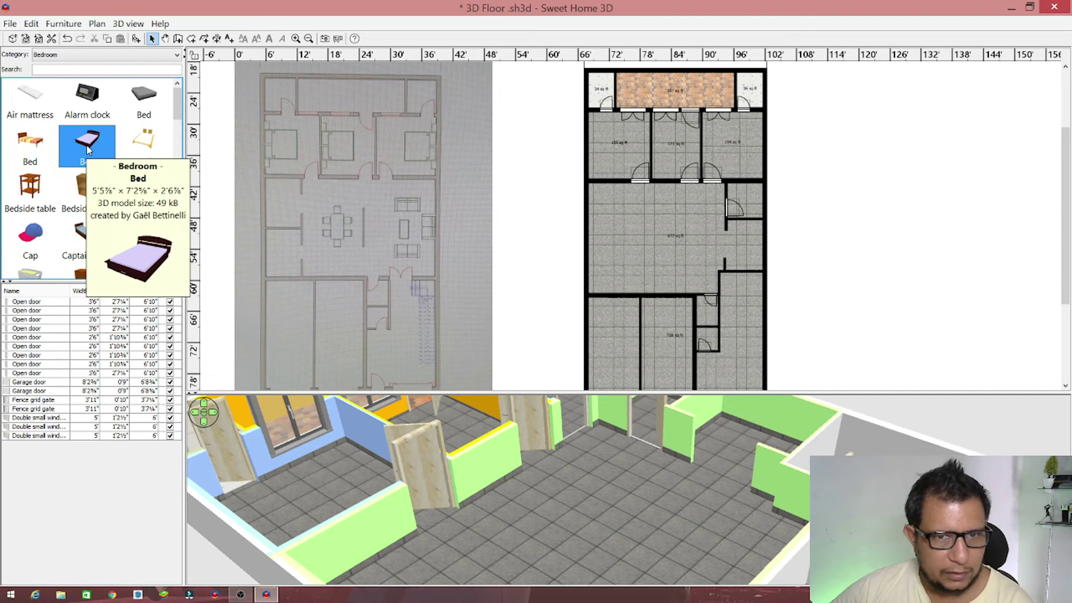
{"action": "left_click_drag", "start_coordinate": [87, 144], "coordinate": [590, 140]}
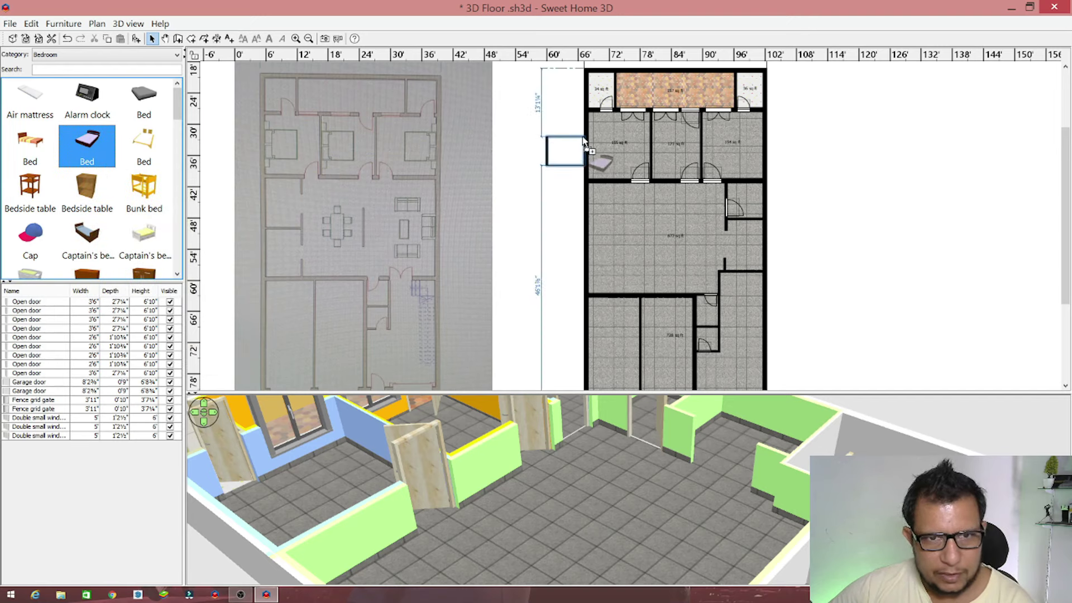
{"action": "left_click_drag", "start_coordinate": [591, 138], "coordinate": [588, 132]}
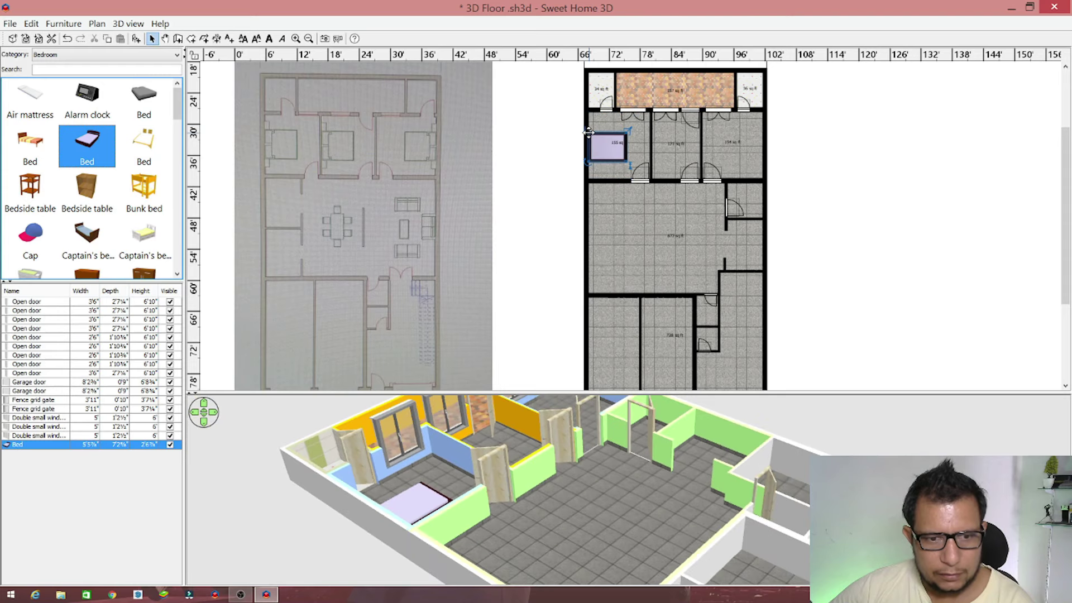
Copy the bed into the top-right and middle bedrooms
{"action": "left_click", "coordinate": [593, 138]}
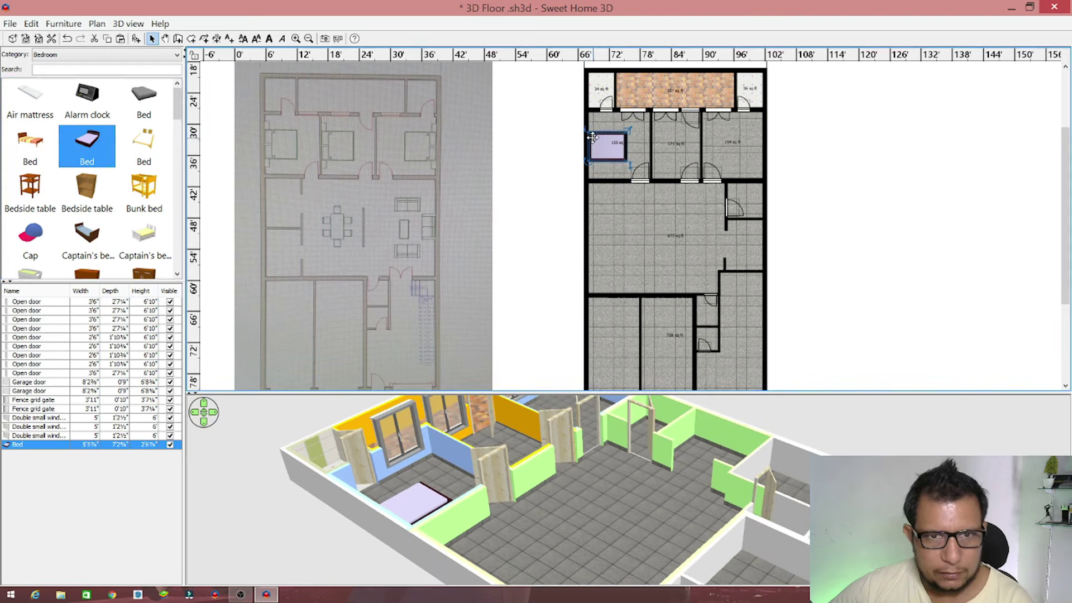
{"action": "left_click_drag", "start_coordinate": [593, 140], "coordinate": [757, 142], "text": "alt"}
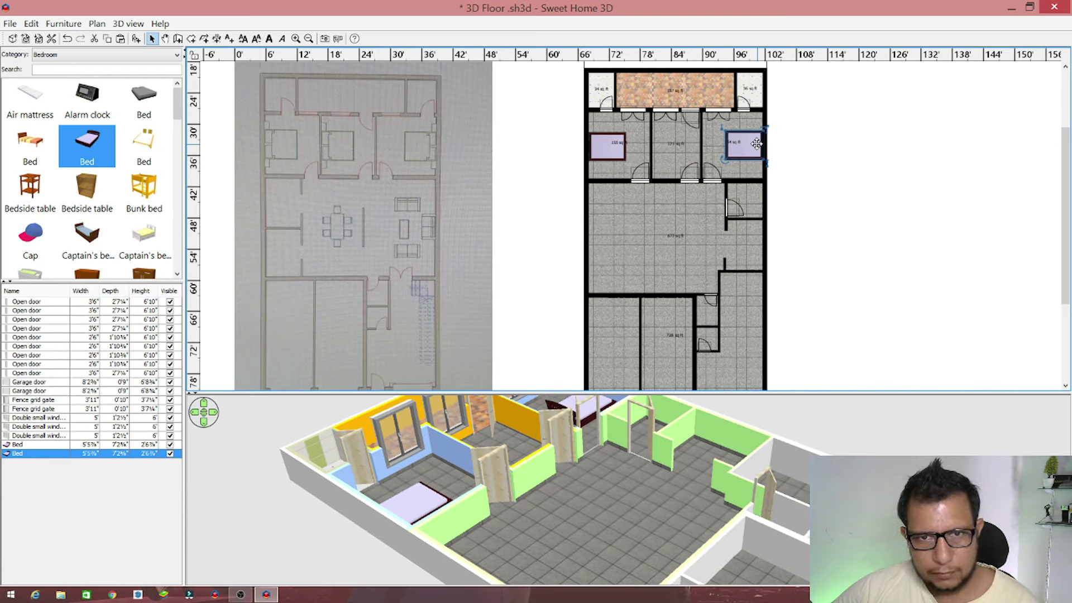
{"action": "left_click_drag", "start_coordinate": [756, 144], "coordinate": [642, 145], "text": "alt"}
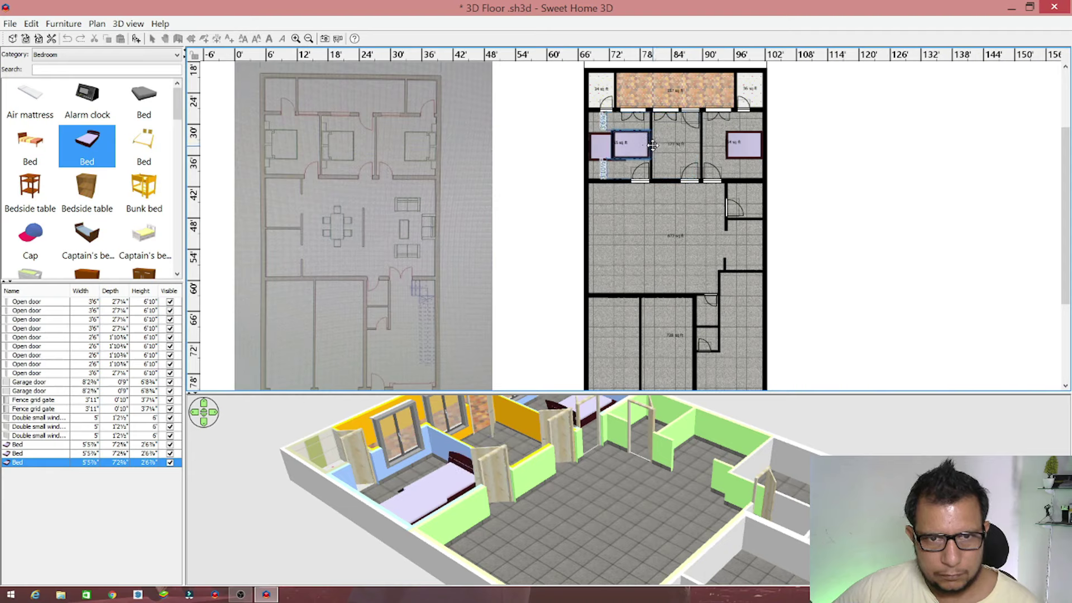
{"action": "left_click_drag", "start_coordinate": [643, 145], "coordinate": [654, 145]}
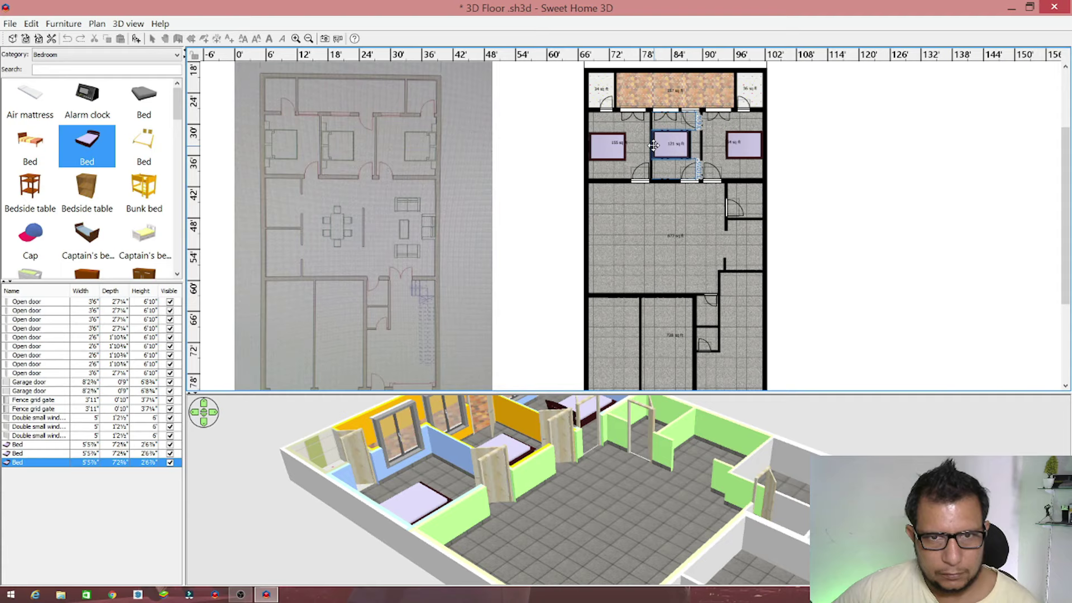
{"action": "left_click", "coordinate": [819, 188]}
Orbit the 3D view over the bedrooms, leaving the right bed unrotated
{"action": "mouse_move", "coordinate": [461, 487]}
{"action": "left_mouse_down"}
{"action": "mouse_move", "coordinate": [494, 487]}
{"action": "mouse_move", "coordinate": [354, 497]}
{"action": "left_mouse_up"}
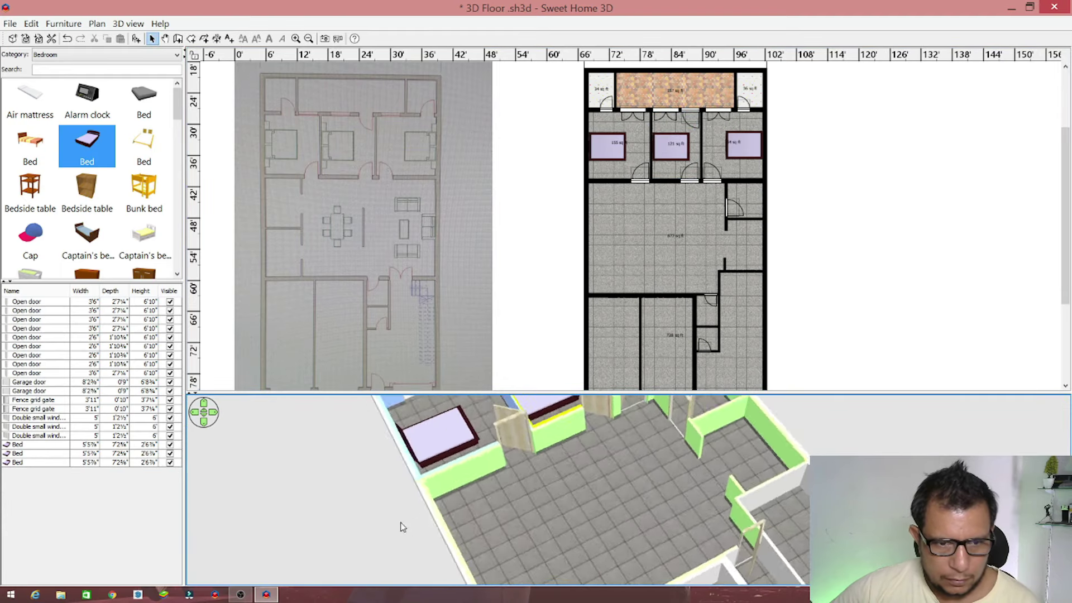
{"action": "mouse_move", "coordinate": [692, 483]}
{"action": "left_mouse_down"}
{"action": "mouse_move", "coordinate": [301, 491]}
{"action": "mouse_move", "coordinate": [244, 506]}
{"action": "mouse_move", "coordinate": [255, 489]}
{"action": "mouse_move", "coordinate": [348, 468]}
{"action": "left_mouse_up"}
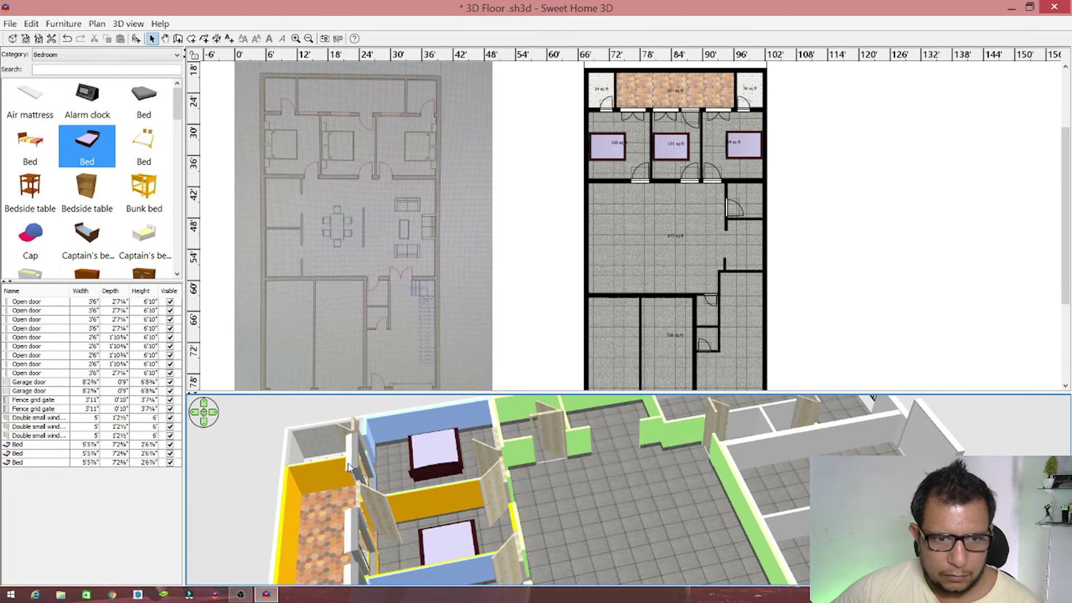
{"action": "left_click", "coordinate": [737, 143]}
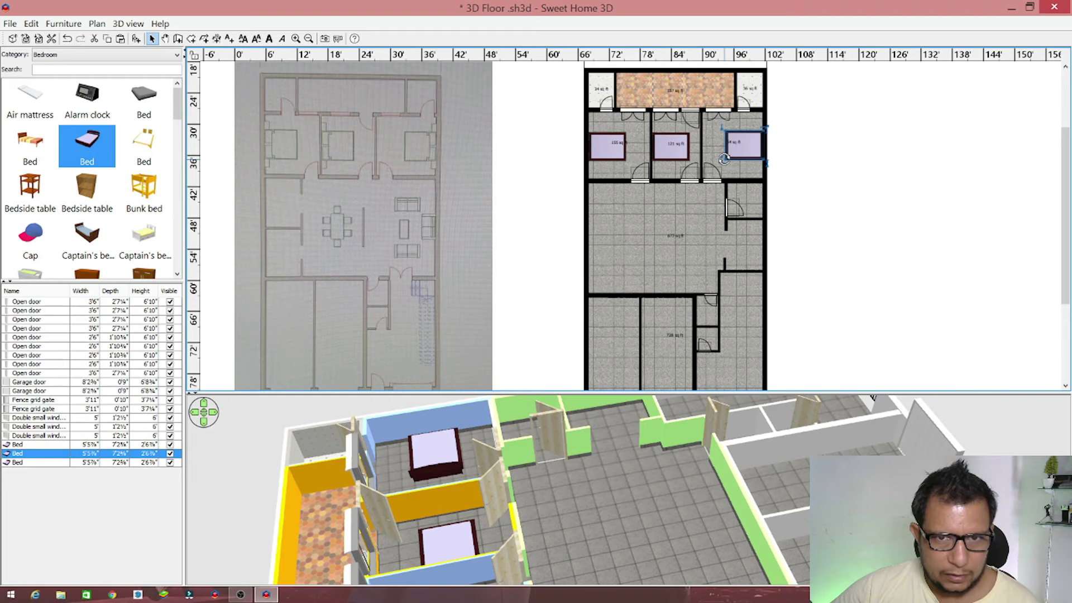
{"action": "left_click_drag", "start_coordinate": [724, 159], "coordinate": [756, 140]}
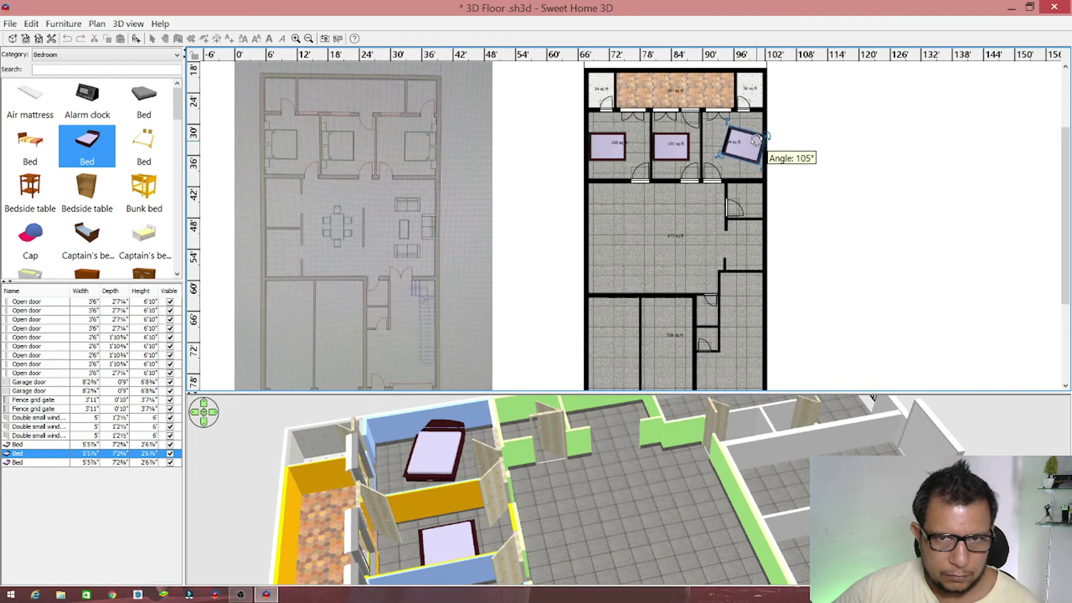
{"action": "key", "text": "Escape"}
{"action": "left_click", "coordinate": [820, 151]}
{"action": "mouse_move", "coordinate": [560, 531]}
{"action": "left_mouse_down"}
{"action": "mouse_move", "coordinate": [495, 517]}
{"action": "mouse_move", "coordinate": [233, 514]}
{"action": "mouse_move", "coordinate": [490, 488]}
{"action": "mouse_move", "coordinate": [434, 491]}
{"action": "left_mouse_up"}
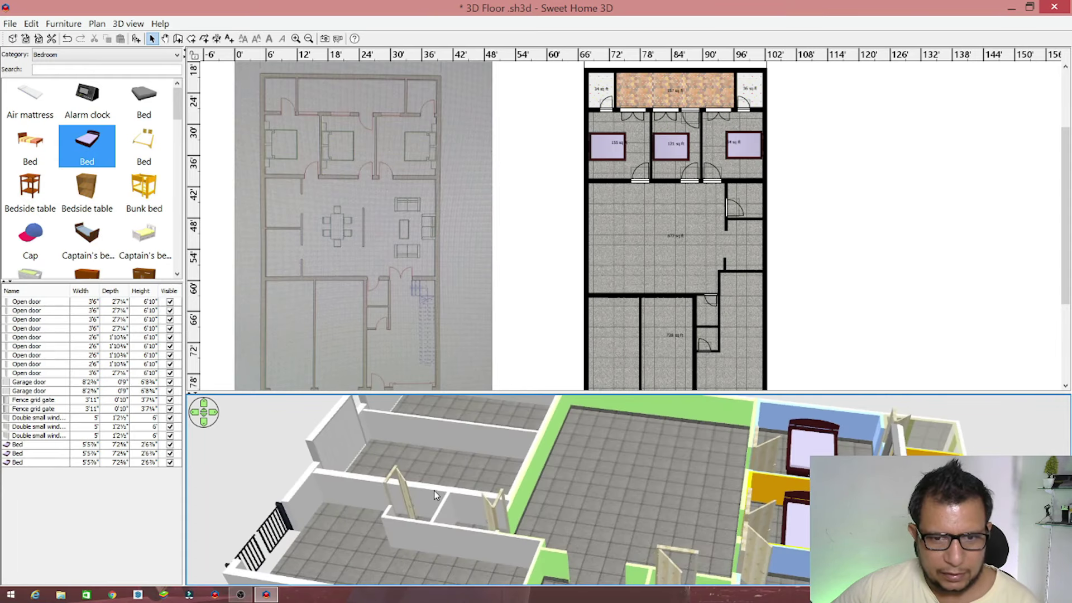
Place the Contemporary living room unit from the Living room catalog along the living room's lower wall
{"action": "left_click", "coordinate": [143, 56]}
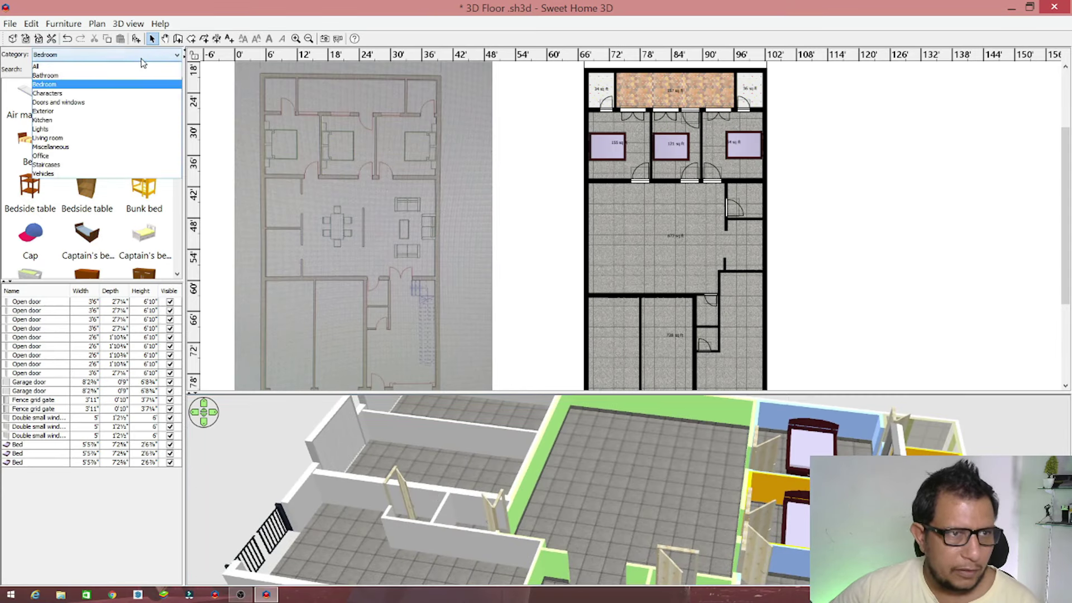
{"action": "left_click", "coordinate": [103, 138]}
{"action": "scroll", "coordinate": [102, 128], "scroll_direction": "down", "scroll_amount": 3}
{"action": "scroll", "coordinate": [106, 131], "scroll_direction": "down", "scroll_amount": 3}
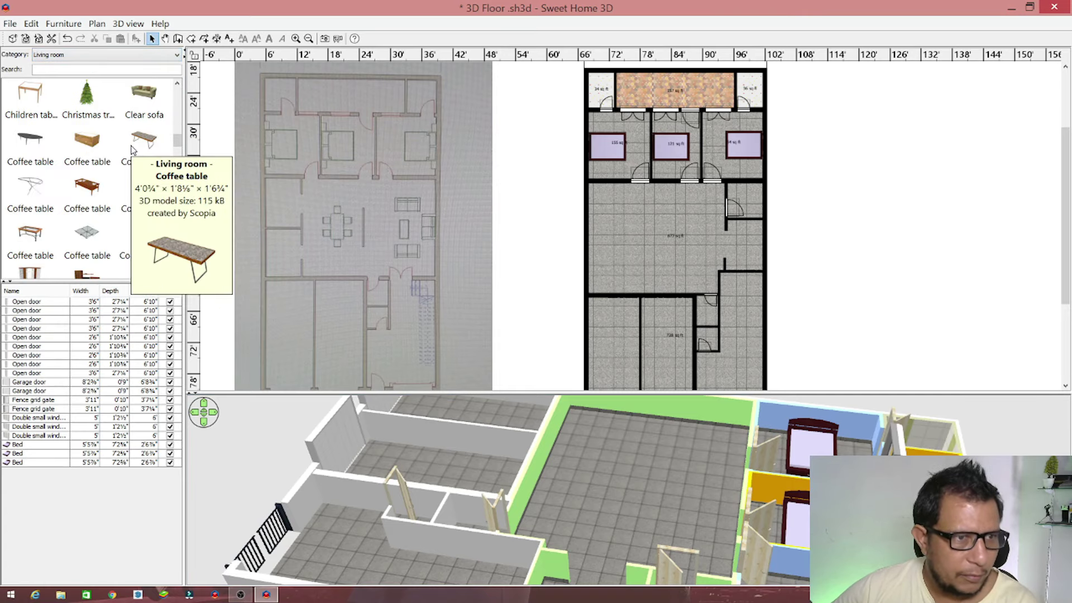
{"action": "scroll", "coordinate": [117, 139], "scroll_direction": "down", "scroll_amount": 3}
{"action": "scroll", "coordinate": [132, 148], "scroll_direction": "down", "scroll_amount": 3}
{"action": "scroll", "coordinate": [132, 149], "scroll_direction": "down", "scroll_amount": 3}
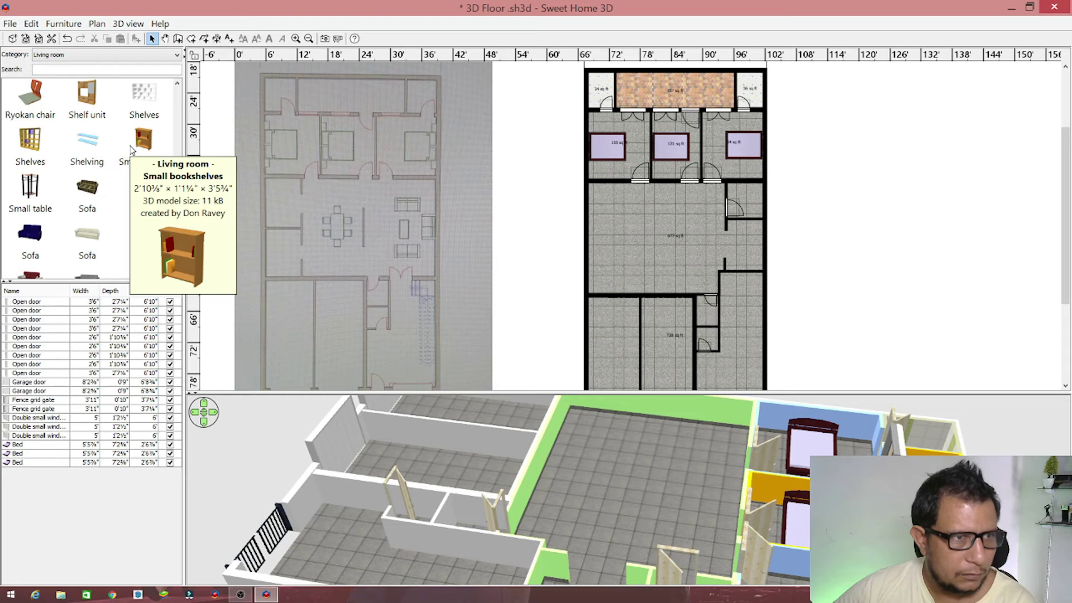
{"action": "scroll", "coordinate": [131, 149], "scroll_direction": "down", "scroll_amount": 3}
{"action": "scroll", "coordinate": [134, 150], "scroll_direction": "down", "scroll_amount": 2}
{"action": "scroll", "coordinate": [169, 162], "scroll_direction": "up", "scroll_amount": 2}
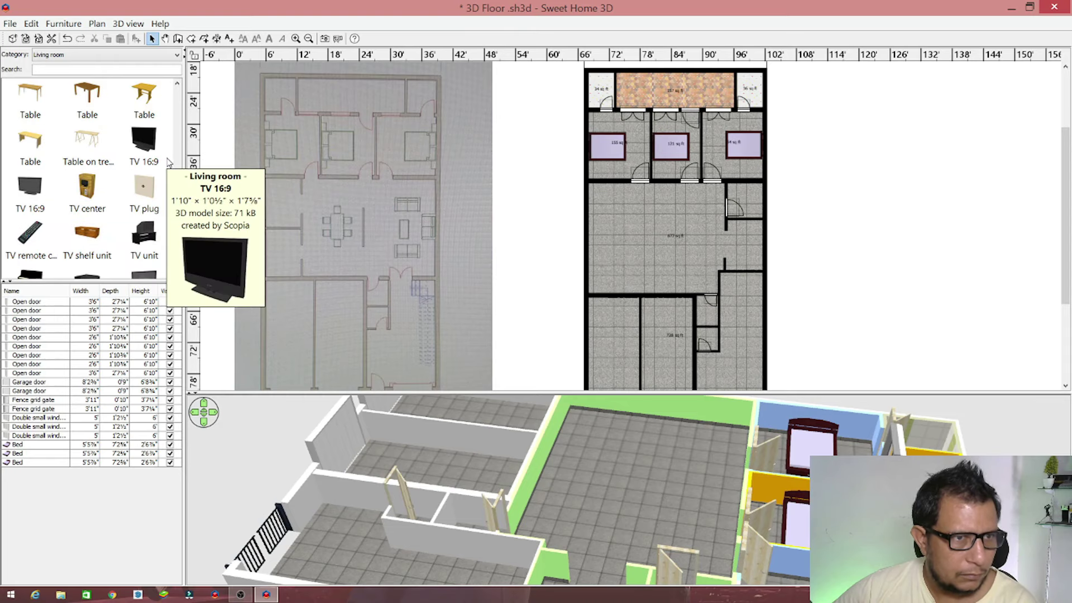
{"action": "scroll", "coordinate": [169, 161], "scroll_direction": "up", "scroll_amount": 2}
{"action": "scroll", "coordinate": [175, 154], "scroll_direction": "up", "scroll_amount": 2}
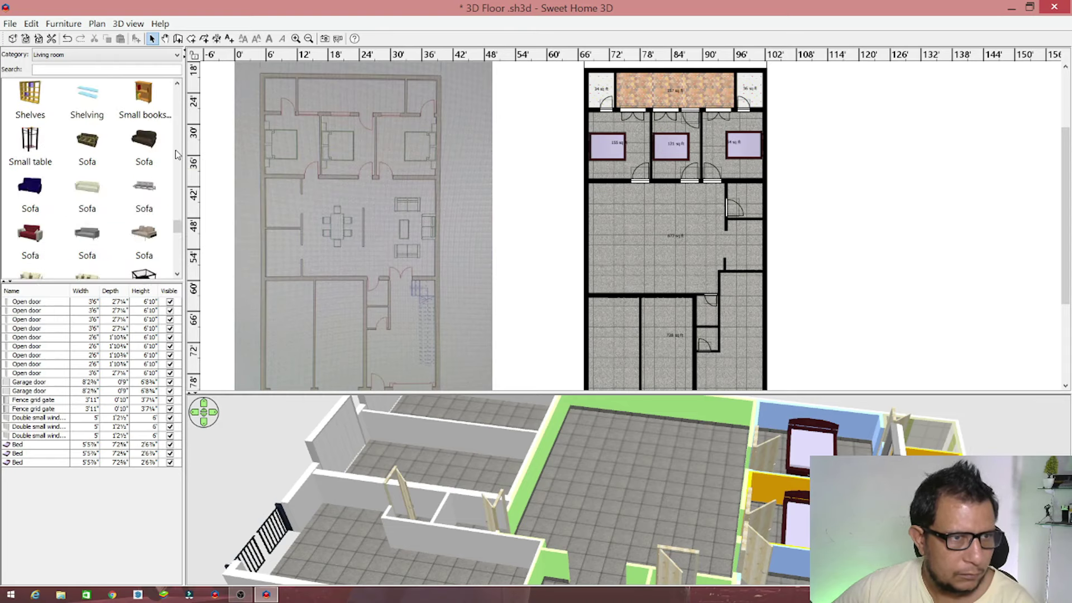
{"action": "scroll", "coordinate": [176, 150], "scroll_direction": "up", "scroll_amount": 3}
{"action": "scroll", "coordinate": [175, 149], "scroll_direction": "up", "scroll_amount": 3}
{"action": "scroll", "coordinate": [175, 149], "scroll_direction": "up", "scroll_amount": 3}
{"action": "scroll", "coordinate": [175, 155], "scroll_direction": "up", "scroll_amount": 3}
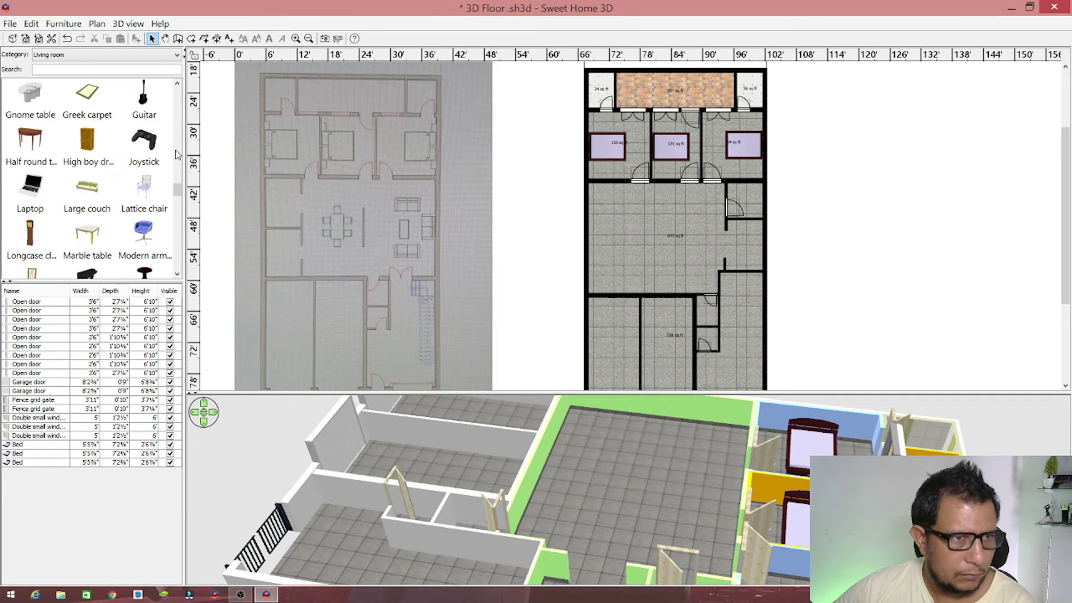
{"action": "scroll", "coordinate": [175, 155], "scroll_direction": "up", "scroll_amount": 3}
{"action": "scroll", "coordinate": [176, 155], "scroll_direction": "up", "scroll_amount": 3}
{"action": "scroll", "coordinate": [176, 154], "scroll_direction": "up", "scroll_amount": 3}
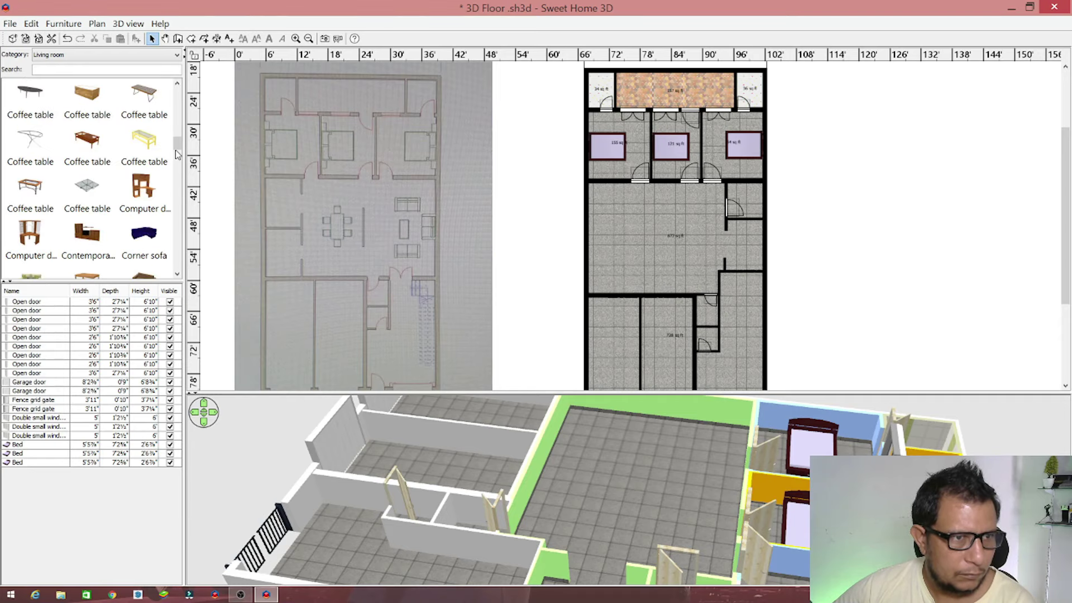
{"action": "scroll", "coordinate": [176, 154], "scroll_direction": "up", "scroll_amount": 2}
{"action": "scroll", "coordinate": [175, 154], "scroll_direction": "down", "scroll_amount": 5}
{"action": "scroll", "coordinate": [176, 154], "scroll_direction": "up", "scroll_amount": 3}
{"action": "scroll", "coordinate": [175, 155], "scroll_direction": "up", "scroll_amount": 5}
{"action": "scroll", "coordinate": [175, 155], "scroll_direction": "down", "scroll_amount": 5}
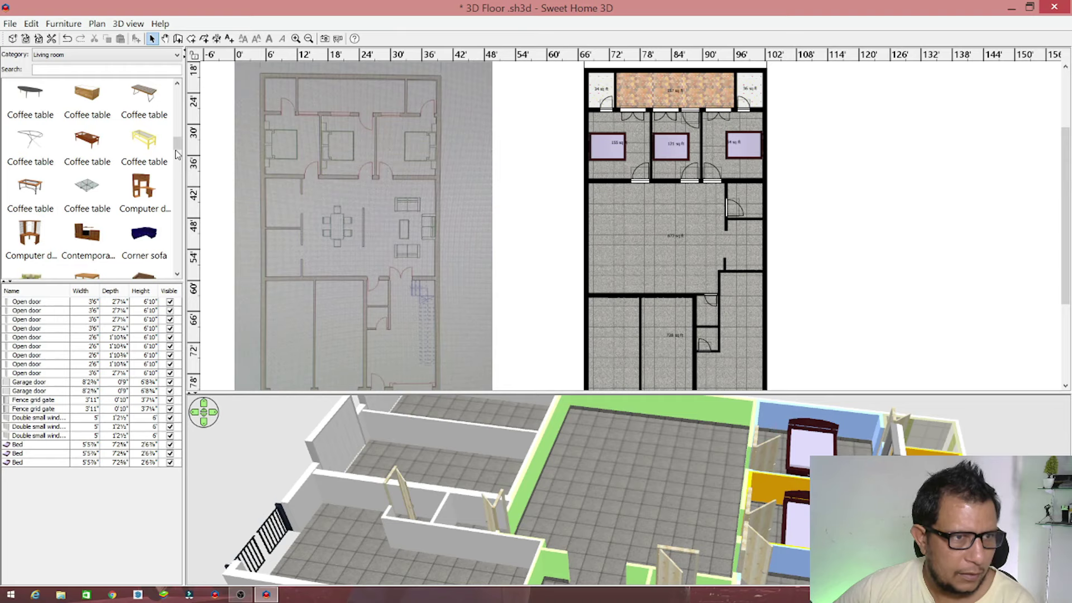
{"action": "left_click", "coordinate": [97, 237]}
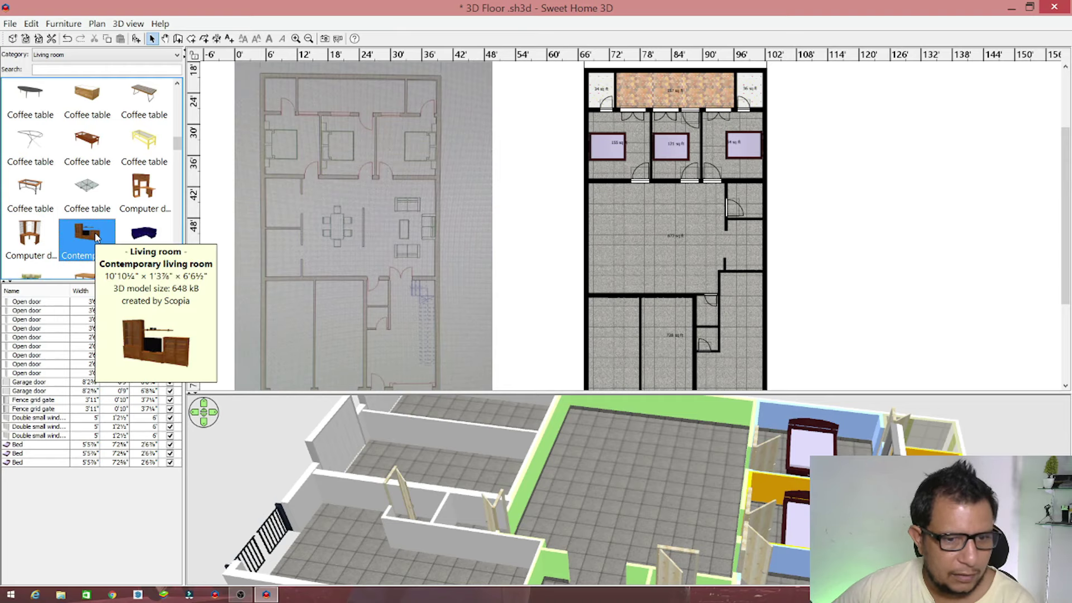
{"action": "mouse_move", "coordinate": [96, 238]}
{"action": "left_mouse_down"}
{"action": "mouse_move", "coordinate": [638, 258]}
{"action": "mouse_move", "coordinate": [612, 293]}
{"action": "left_mouse_up"}
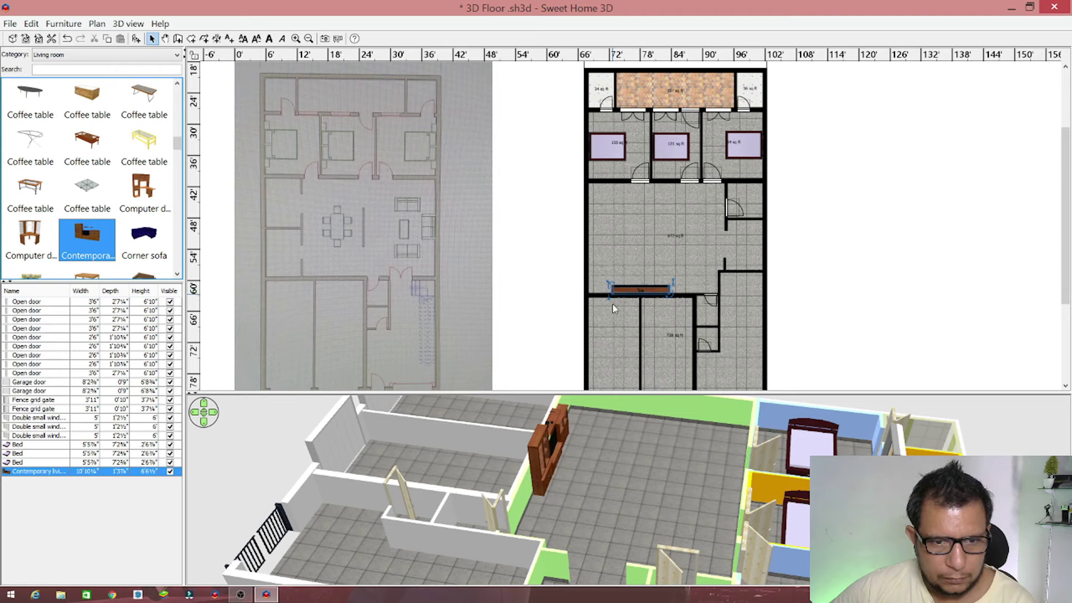
{"action": "left_click_drag", "start_coordinate": [618, 480], "coordinate": [579, 457]}
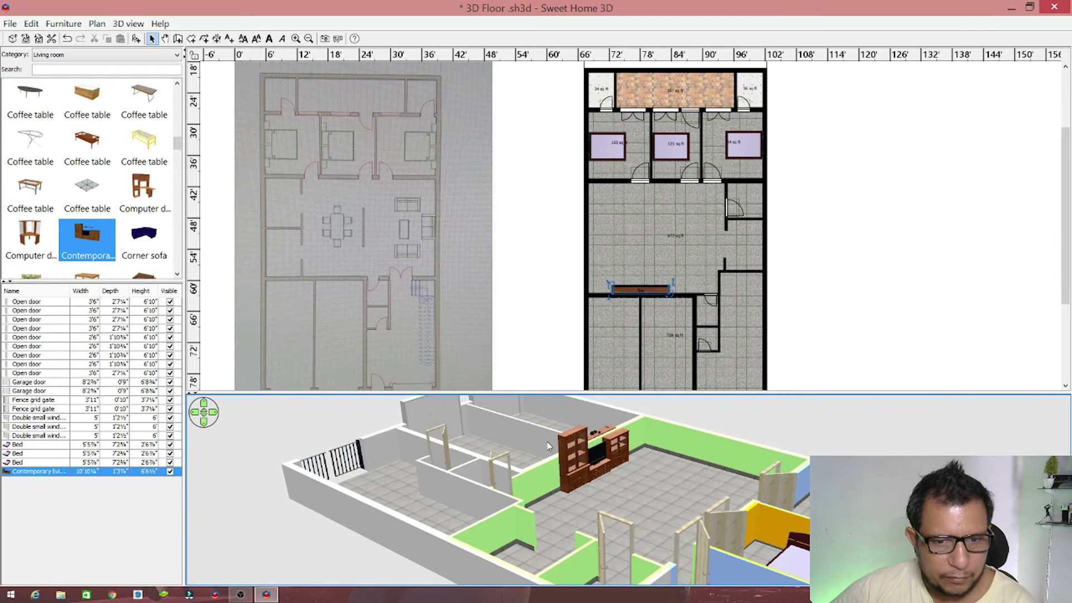
Browse the furniture catalog for further living room and kitchen items
{"action": "scroll", "coordinate": [149, 219], "scroll_direction": "up", "scroll_amount": 3}
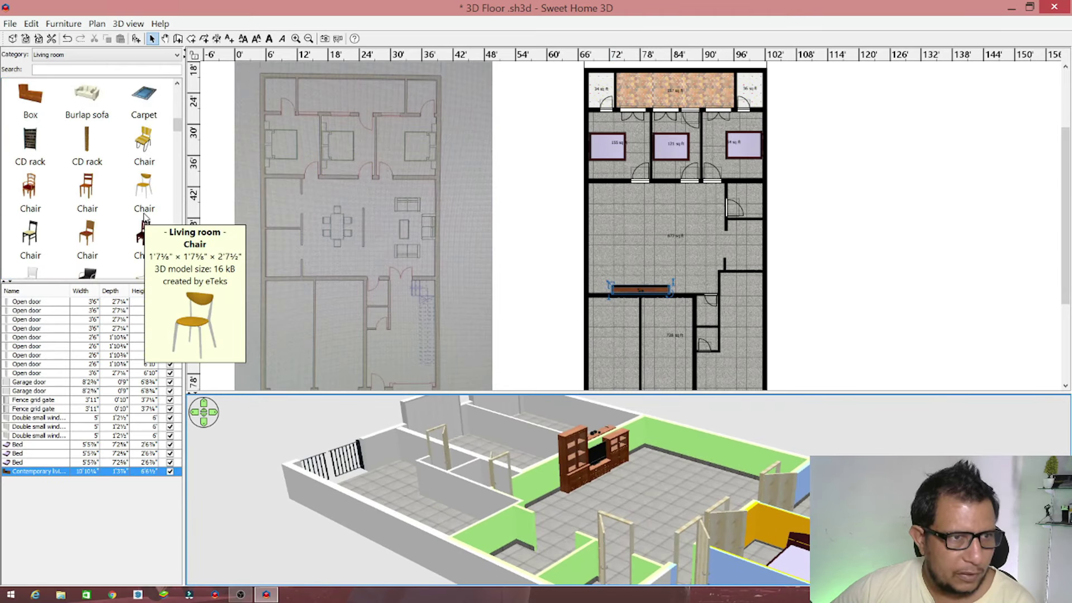
{"action": "scroll", "coordinate": [145, 218], "scroll_direction": "up", "scroll_amount": 3}
{"action": "scroll", "coordinate": [145, 218], "scroll_direction": "up", "scroll_amount": 5}
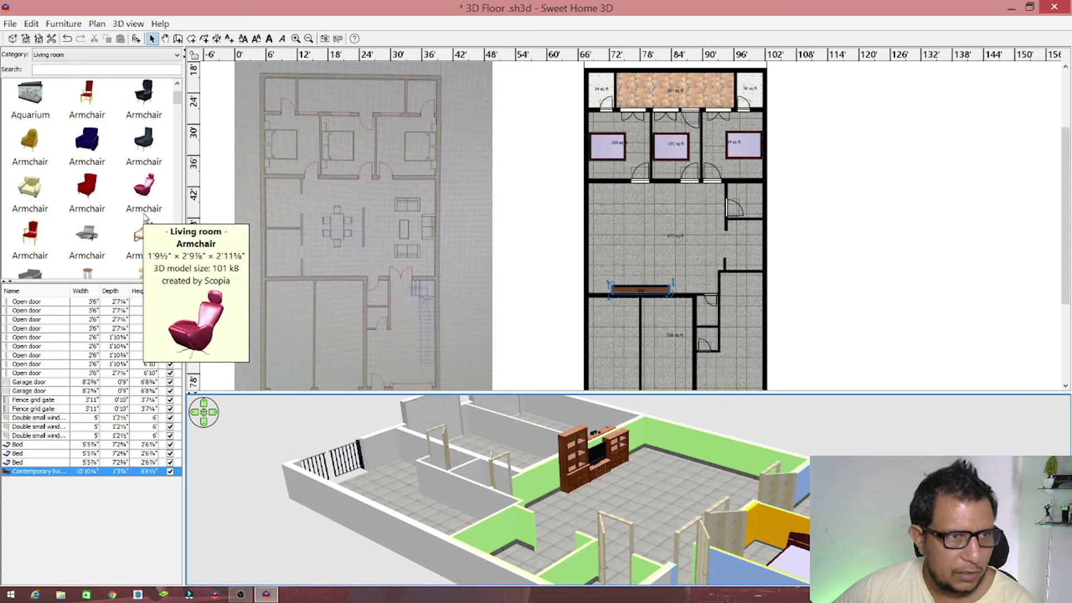
{"action": "scroll", "coordinate": [145, 218], "scroll_direction": "up", "scroll_amount": 1}
{"action": "scroll", "coordinate": [145, 218], "scroll_direction": "down", "scroll_amount": 5}
{"action": "scroll", "coordinate": [145, 217], "scroll_direction": "down", "scroll_amount": 5}
{"action": "scroll", "coordinate": [144, 218], "scroll_direction": "down", "scroll_amount": 5}
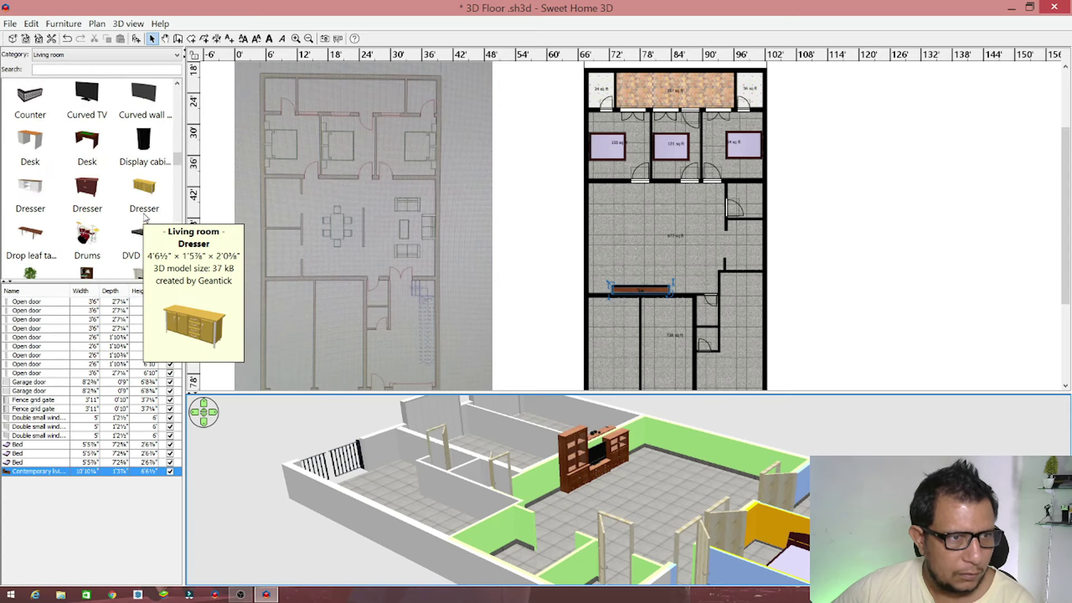
{"action": "scroll", "coordinate": [144, 218], "scroll_direction": "down", "scroll_amount": 5}
{"action": "scroll", "coordinate": [146, 184], "scroll_direction": "down", "scroll_amount": 5}
{"action": "scroll", "coordinate": [145, 184], "scroll_direction": "down", "scroll_amount": 3}
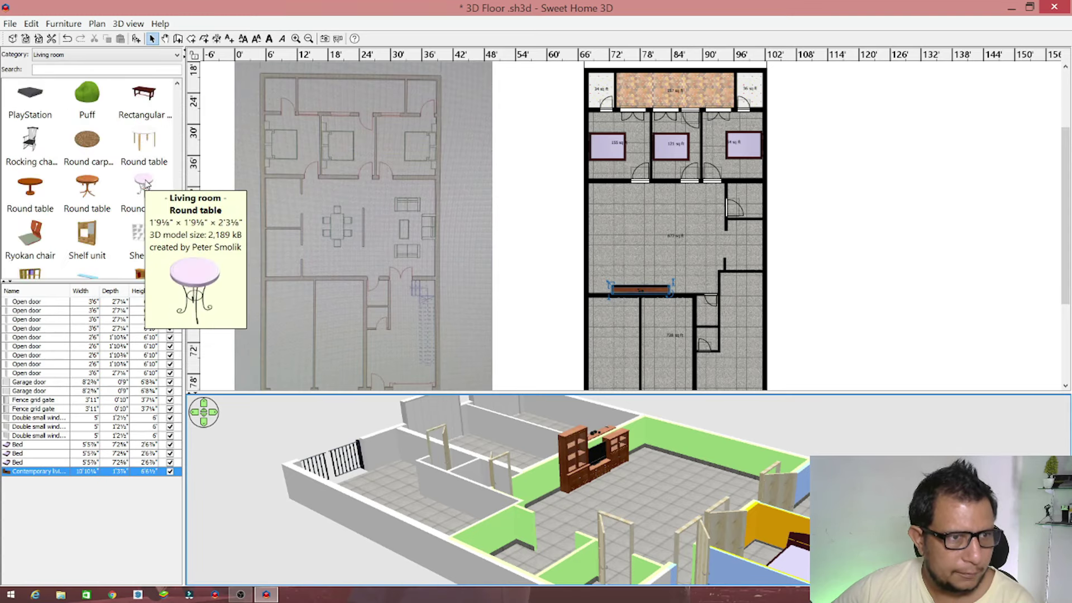
{"action": "scroll", "coordinate": [146, 184], "scroll_direction": "down", "scroll_amount": 3}
{"action": "scroll", "coordinate": [160, 180], "scroll_direction": "down", "scroll_amount": 3}
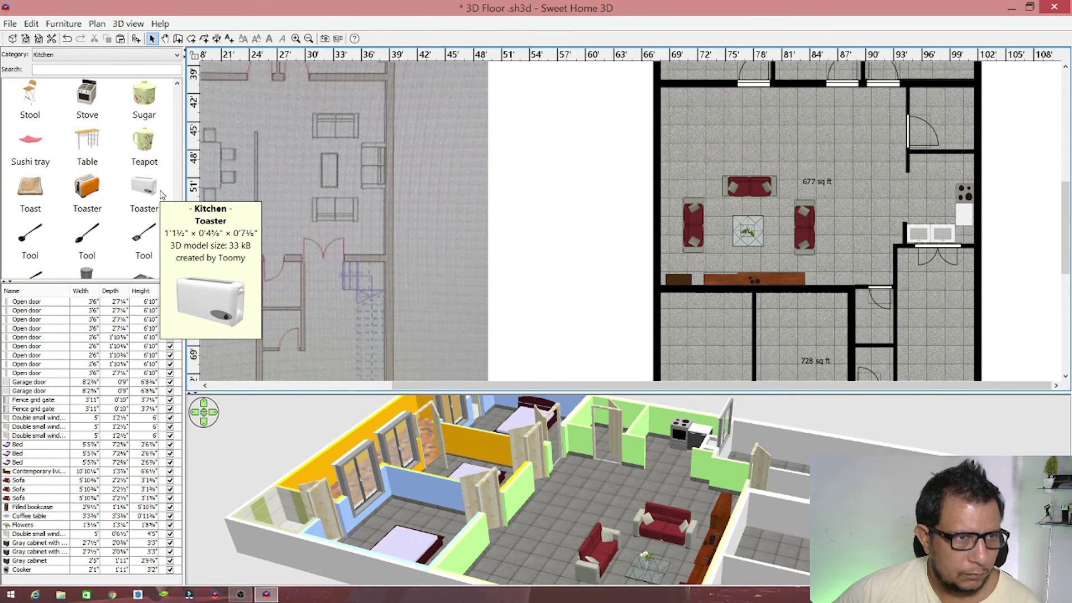
Place a Stove against the kitchen's right wall
{"action": "scroll", "coordinate": [161, 193], "scroll_direction": "up", "scroll_amount": 3}
{"action": "left_click", "coordinate": [94, 229]}
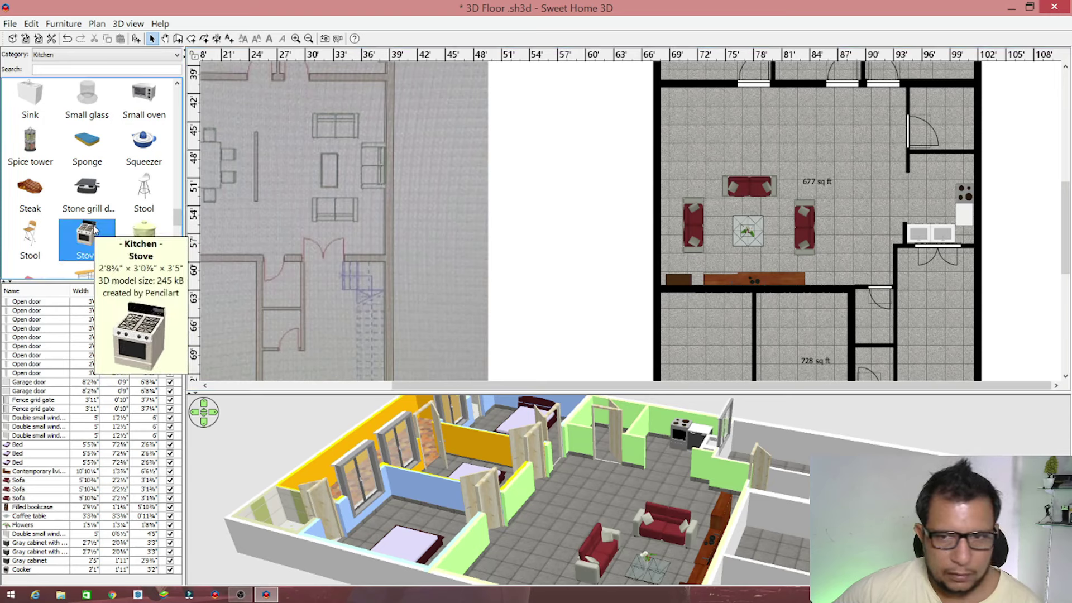
{"action": "left_click_drag", "start_coordinate": [94, 229], "coordinate": [954, 162]}
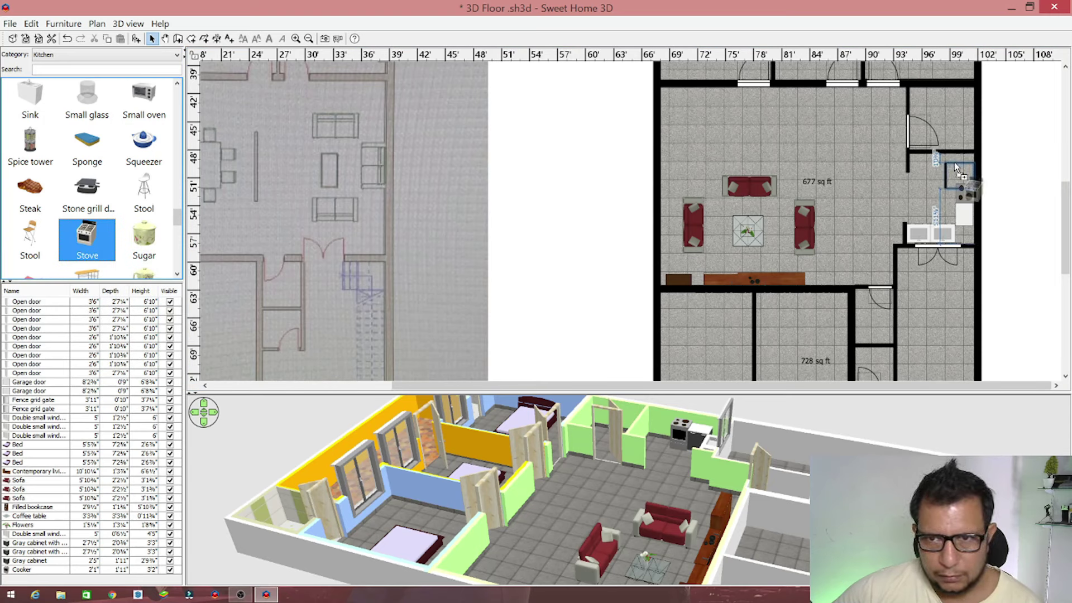
{"action": "mouse_move", "coordinate": [953, 162]}
{"action": "left_mouse_down"}
{"action": "mouse_move", "coordinate": [954, 185]}
{"action": "mouse_move", "coordinate": [967, 169]}
{"action": "mouse_move", "coordinate": [957, 184]}
{"action": "left_mouse_up"}
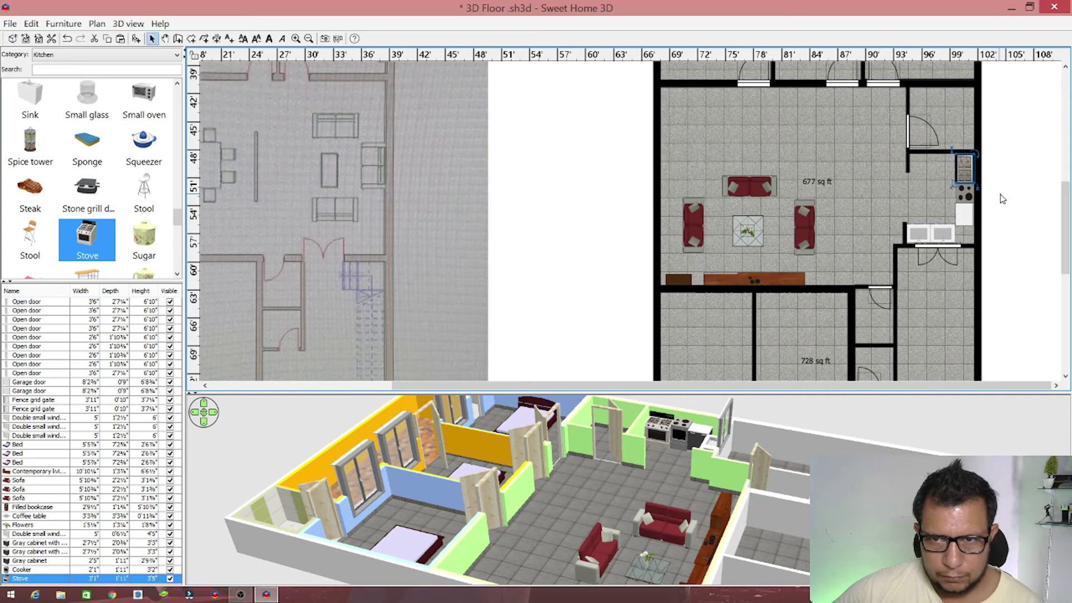
{"action": "left_click", "coordinate": [1011, 204]}
Remove the old cooker from the kitchen
{"action": "left_click_drag", "start_coordinate": [711, 461], "coordinate": [748, 436]}
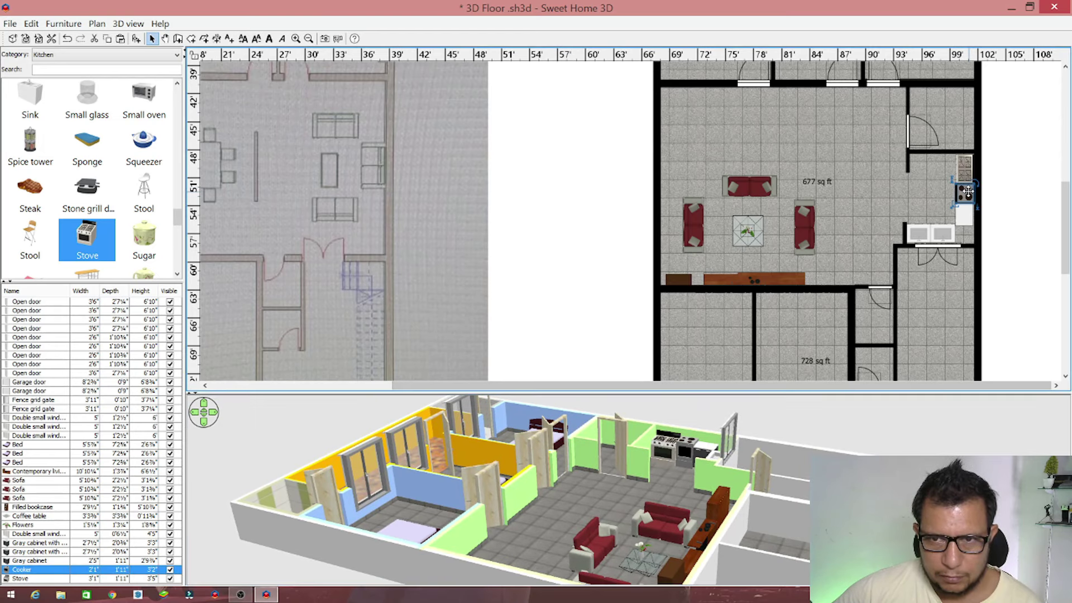
{"action": "mouse_move", "coordinate": [971, 197]}
{"action": "left_mouse_down"}
{"action": "mouse_move", "coordinate": [940, 195]}
{"action": "mouse_move", "coordinate": [966, 192]}
{"action": "left_mouse_up"}
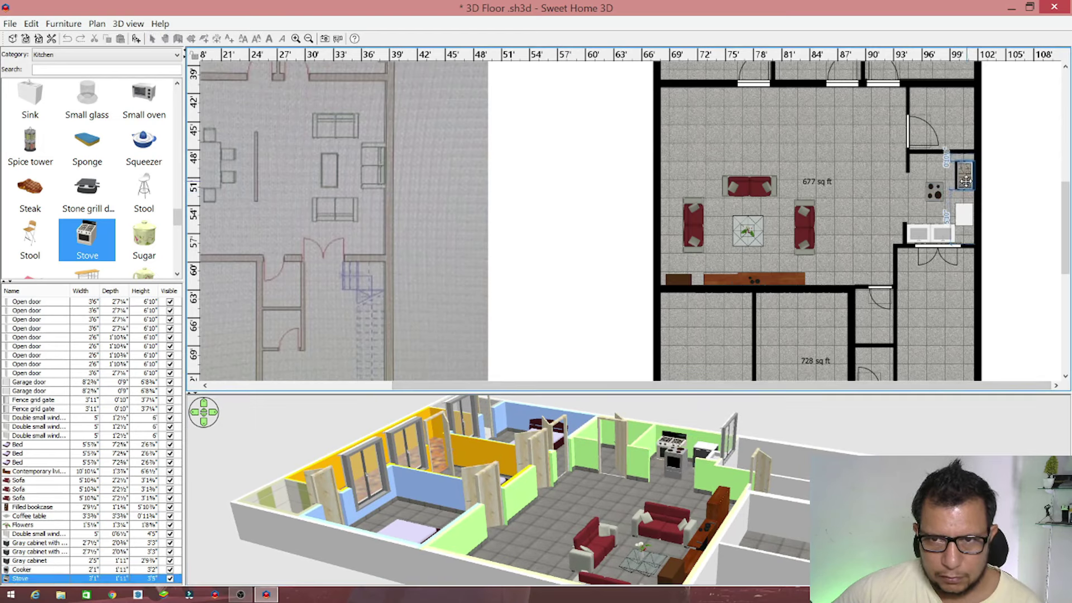
{"action": "left_click", "coordinate": [936, 193]}
{"action": "key", "text": "Delete"}
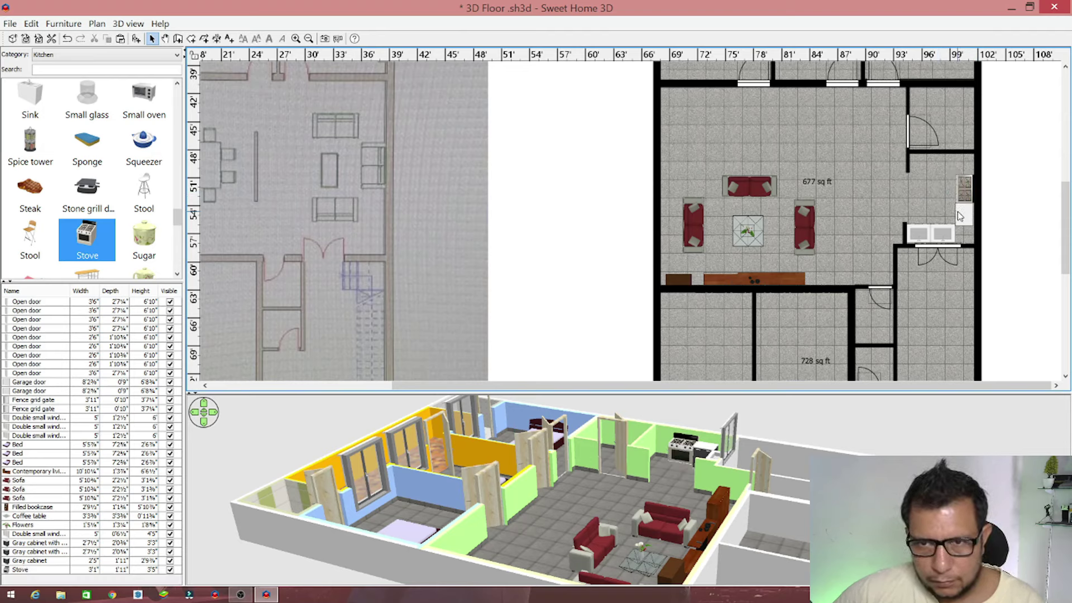
Duplicate the gray cabinet and position the copy above the stove
{"action": "left_click", "coordinate": [960, 216]}
{"action": "key", "text": "ctrl+c"}
{"action": "key", "text": "ctrl+v"}
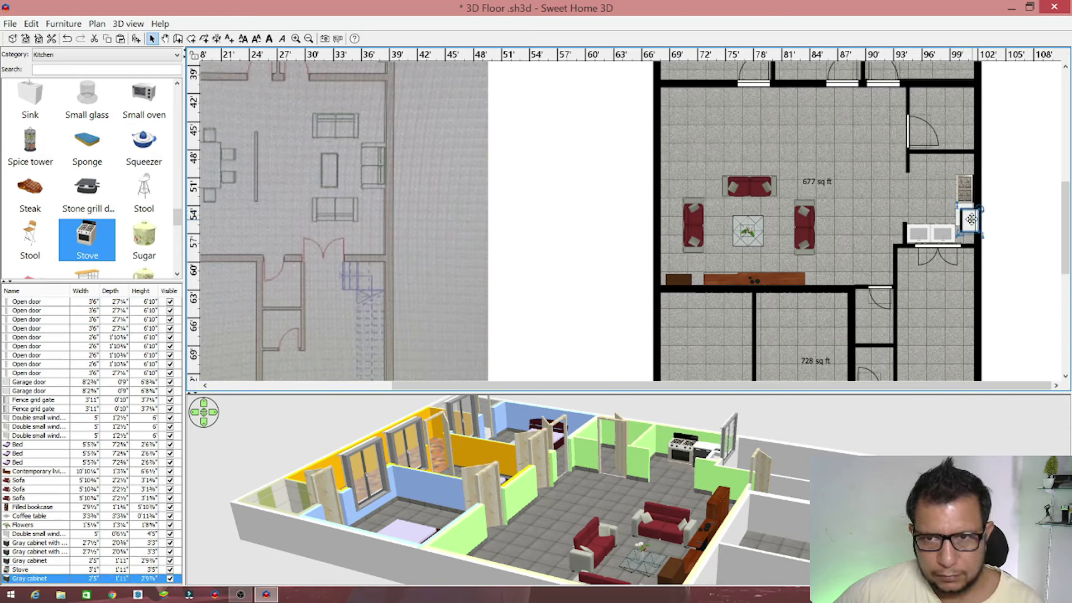
{"action": "left_click_drag", "start_coordinate": [957, 211], "coordinate": [968, 166]}
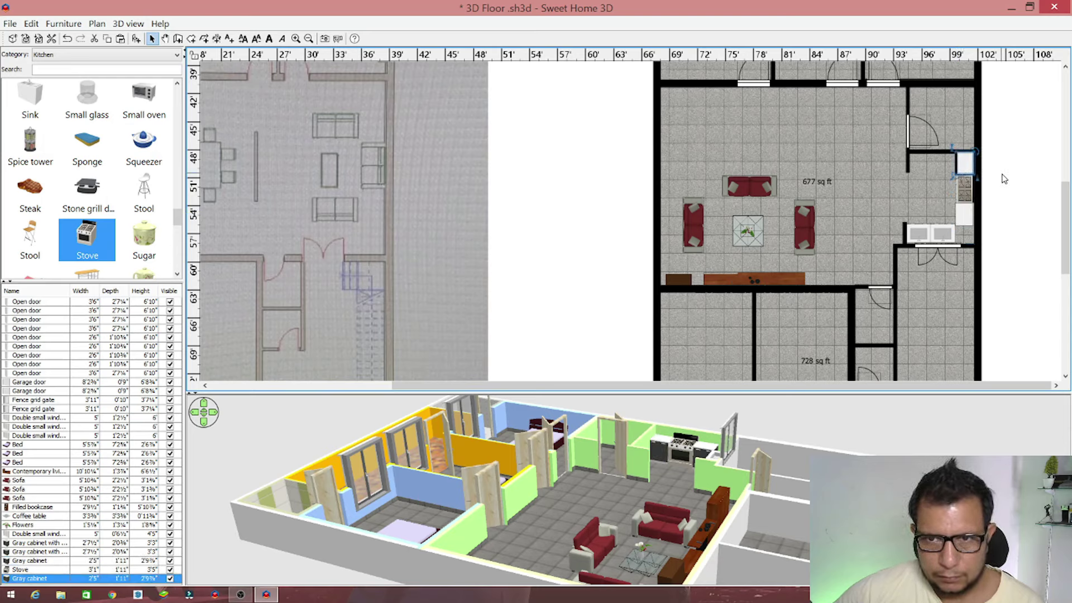
{"action": "mouse_move", "coordinate": [671, 447]}
{"action": "left_mouse_down"}
{"action": "mouse_move", "coordinate": [728, 442]}
{"action": "mouse_move", "coordinate": [594, 458]}
{"action": "left_mouse_up"}
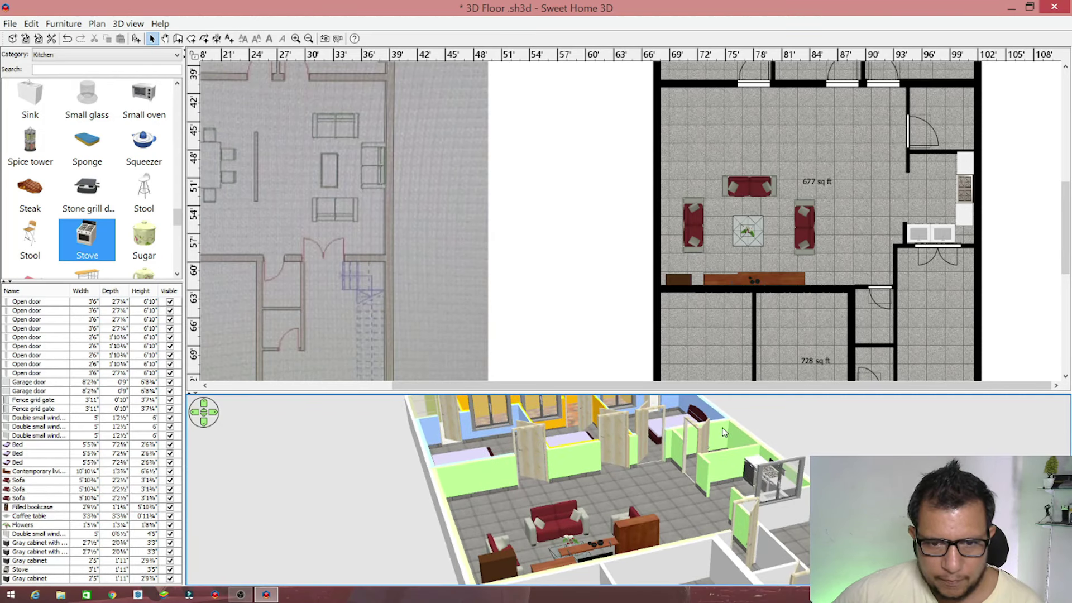
Pick the Sink from the kitchen catalog and delete the two gray cabinets at the counter
{"action": "left_click_drag", "start_coordinate": [594, 458], "coordinate": [678, 468]}
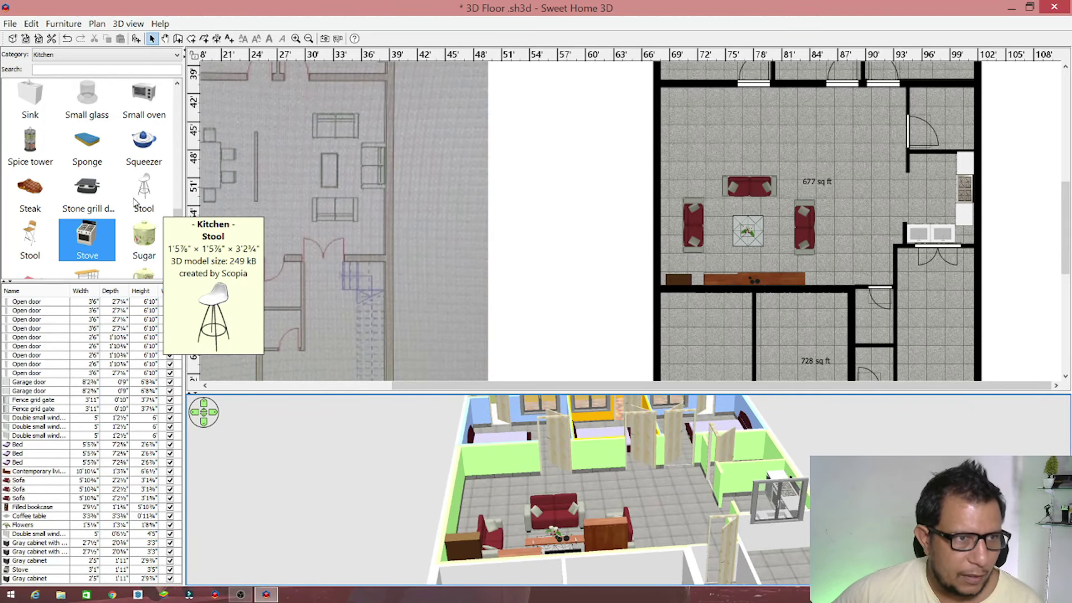
{"action": "scroll", "coordinate": [134, 198], "scroll_direction": "up", "scroll_amount": 3}
{"action": "scroll", "coordinate": [134, 198], "scroll_direction": "down", "scroll_amount": 3}
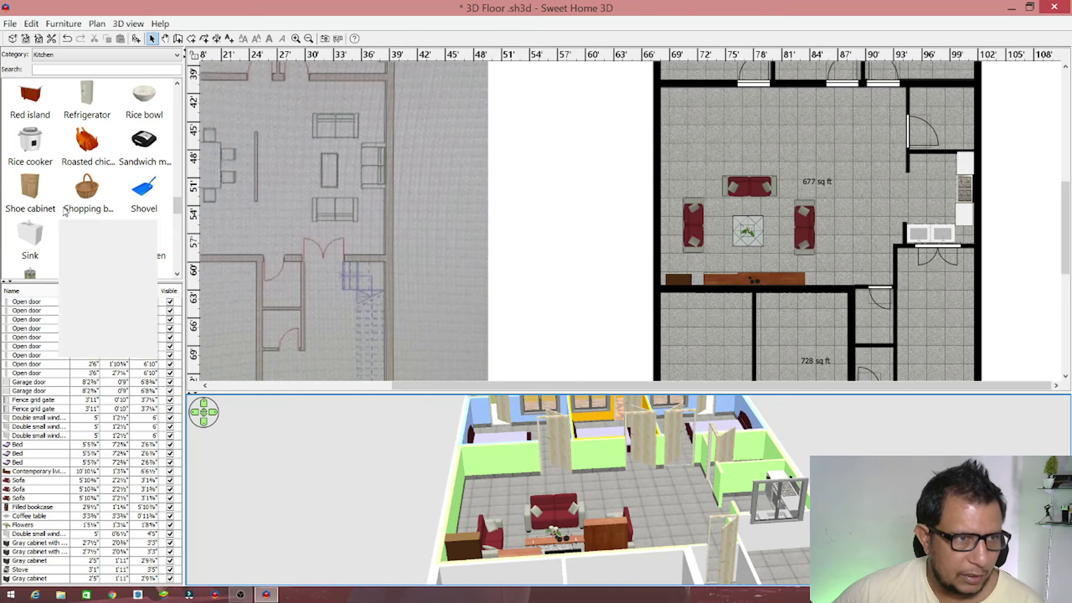
{"action": "left_click", "coordinate": [32, 236]}
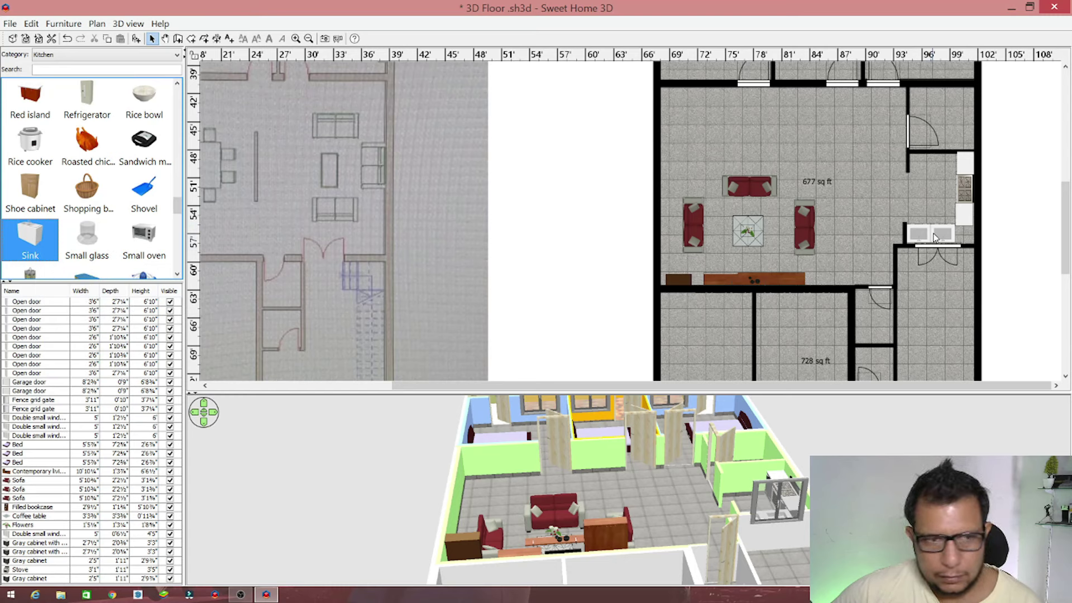
{"action": "left_click", "coordinate": [937, 235]}
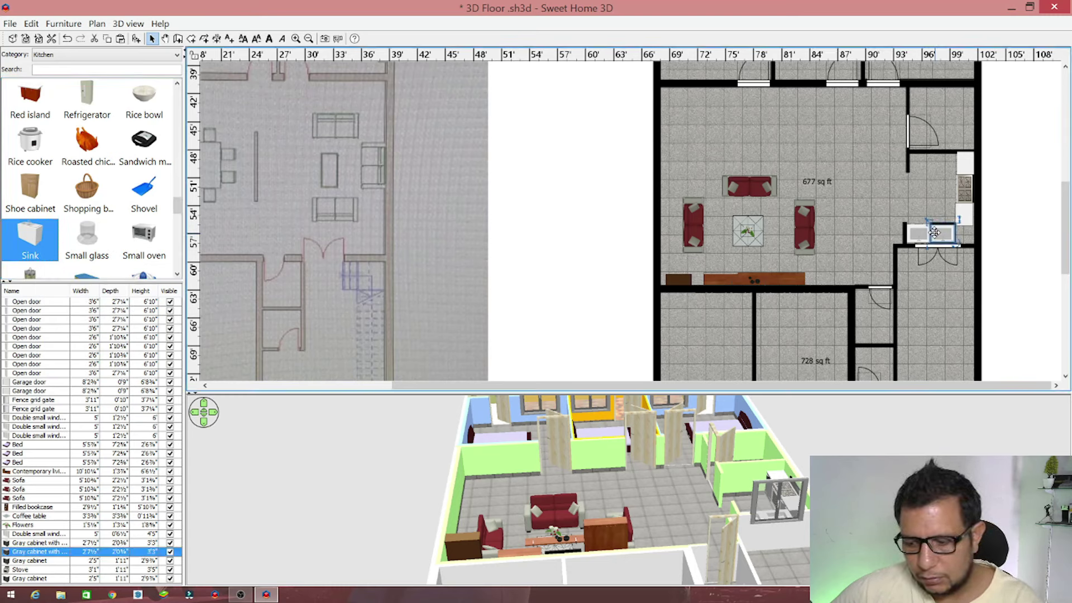
{"action": "key", "text": "Delete"}
{"action": "left_click", "coordinate": [930, 233]}
{"action": "key", "text": "Delete"}
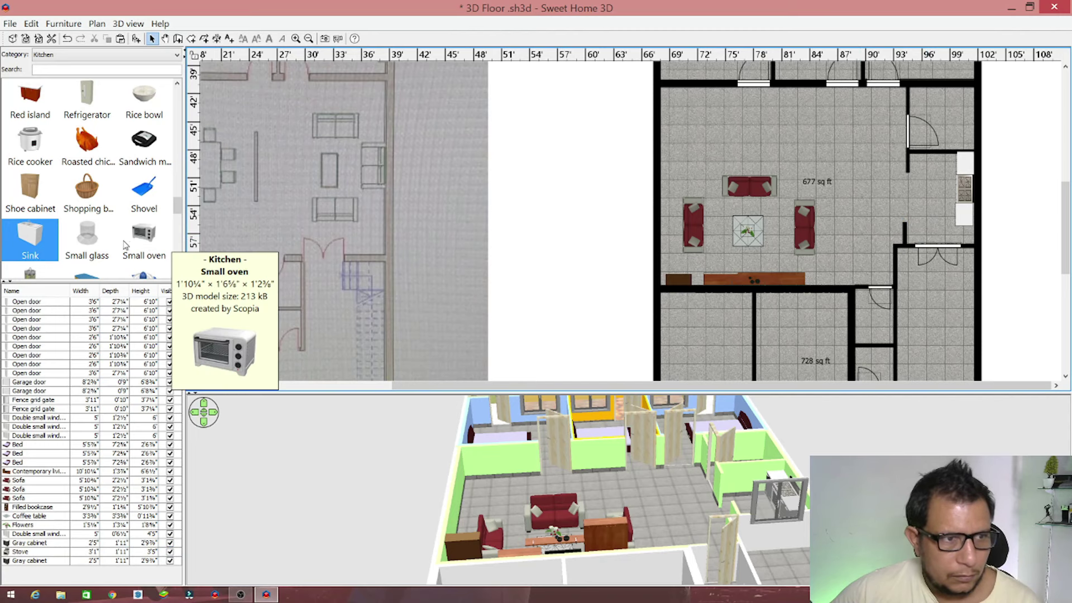
Place the 5'4"-wide sink along the kitchen's right wall
{"action": "left_click_drag", "start_coordinate": [30, 240], "coordinate": [866, 237]}
{"action": "left_click_drag", "start_coordinate": [914, 233], "coordinate": [910, 236]}
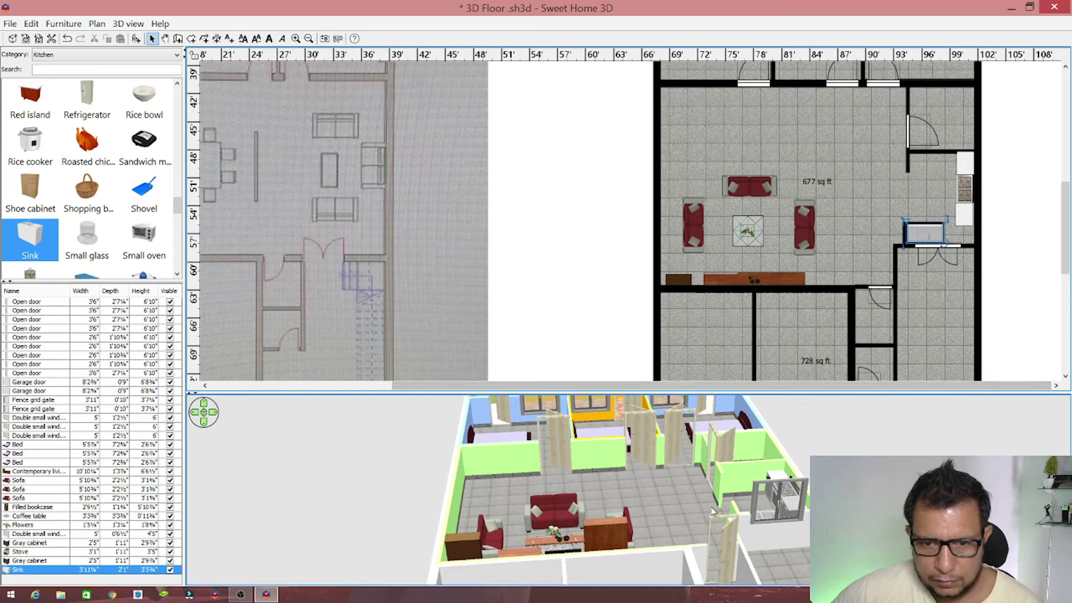
{"action": "mouse_move", "coordinate": [705, 501]}
{"action": "left_mouse_down"}
{"action": "mouse_move", "coordinate": [683, 467]}
{"action": "mouse_move", "coordinate": [659, 474]}
{"action": "left_mouse_up"}
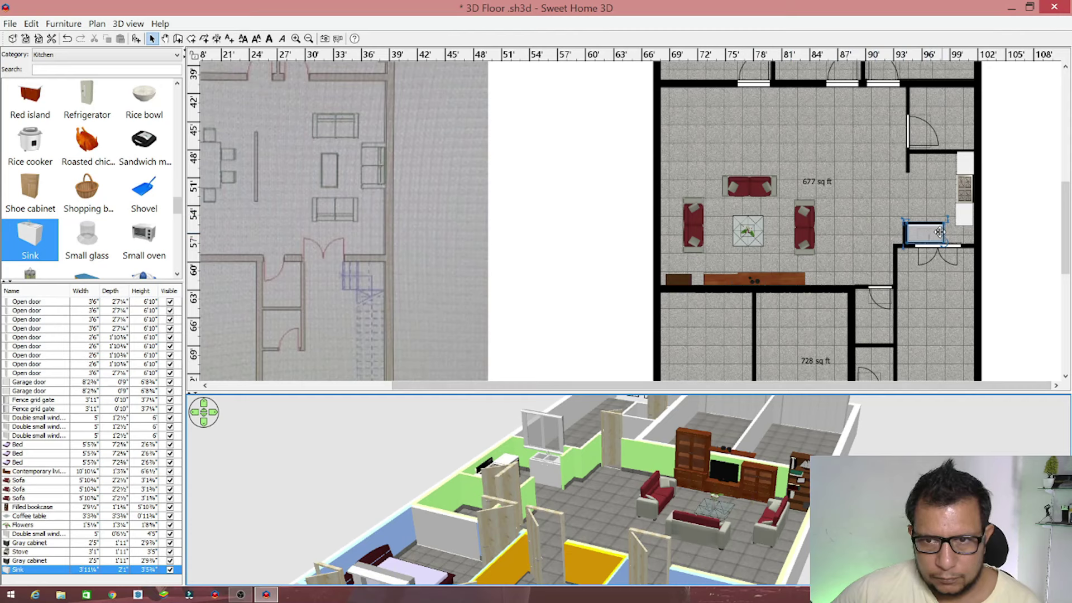
{"action": "mouse_move", "coordinate": [933, 233]}
{"action": "left_mouse_down"}
{"action": "mouse_move", "coordinate": [945, 232]}
{"action": "mouse_move", "coordinate": [905, 225]}
{"action": "left_mouse_up"}
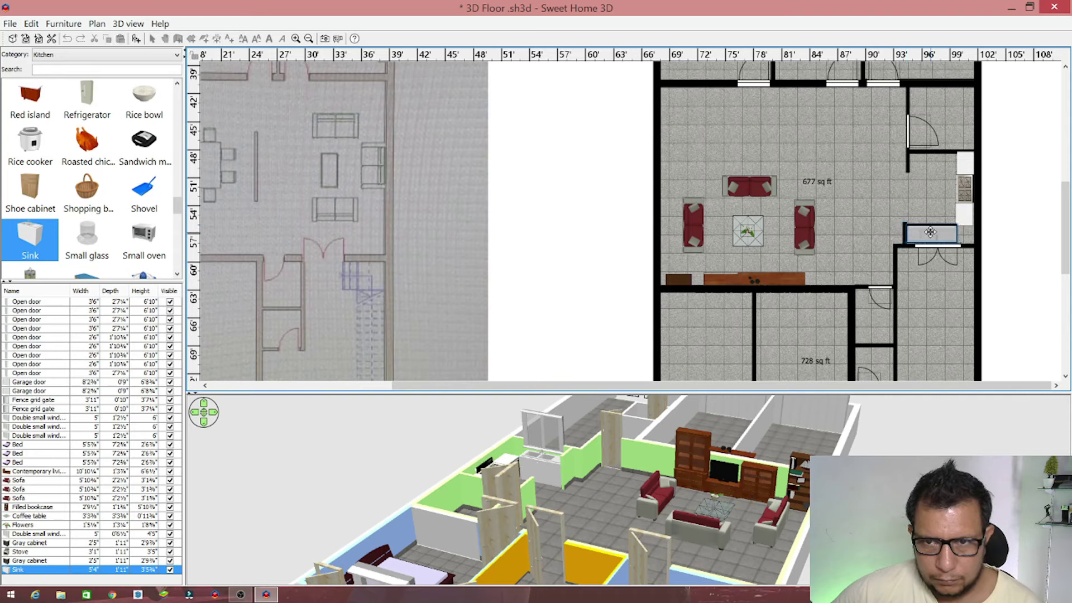
{"action": "left_click", "coordinate": [986, 257]}
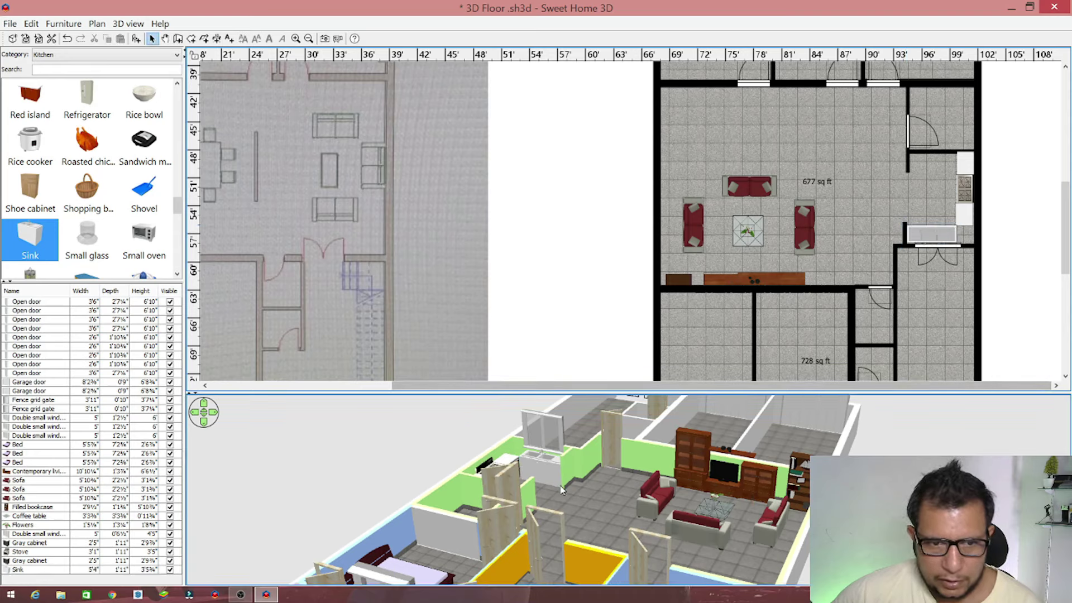
Turn the 3D view toward the living room and browse the catalog for a double door
{"action": "mouse_move", "coordinate": [592, 486]}
{"action": "left_mouse_down"}
{"action": "mouse_move", "coordinate": [633, 488]}
{"action": "mouse_move", "coordinate": [618, 441]}
{"action": "mouse_move", "coordinate": [349, 333]}
{"action": "left_mouse_up"}
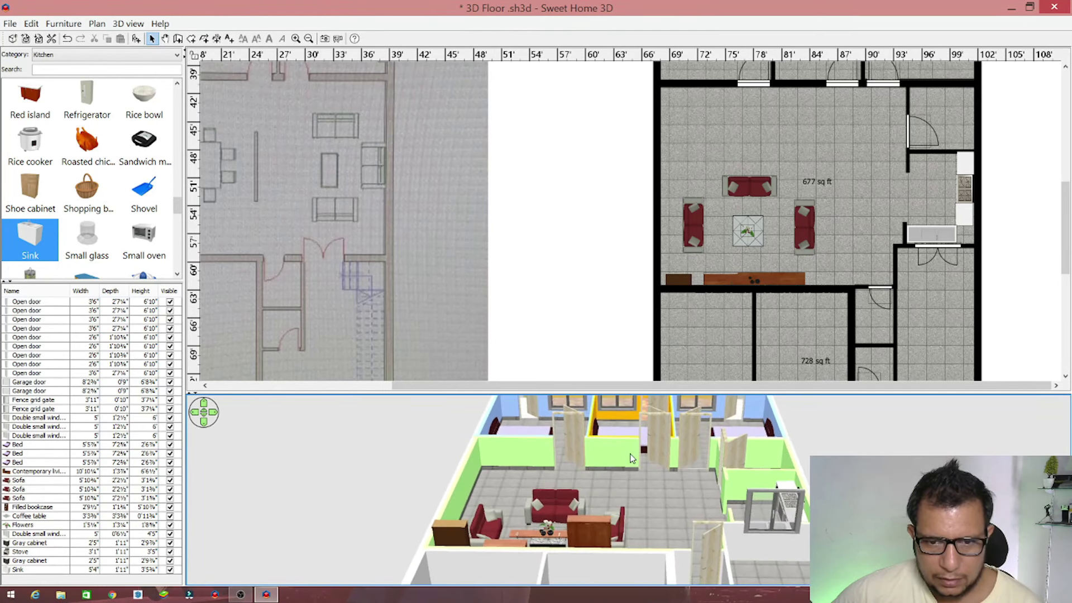
{"action": "scroll", "coordinate": [96, 226], "scroll_direction": "down", "scroll_amount": 3}
{"action": "scroll", "coordinate": [96, 226], "scroll_direction": "up", "scroll_amount": 3}
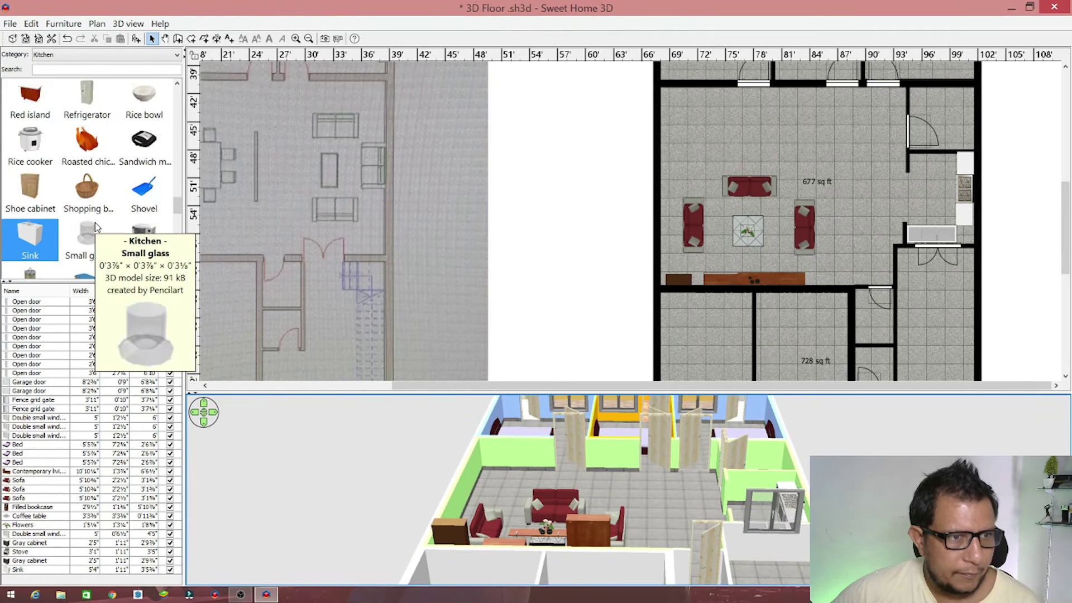
{"action": "scroll", "coordinate": [97, 226], "scroll_direction": "up", "scroll_amount": 5}
{"action": "scroll", "coordinate": [96, 226], "scroll_direction": "up", "scroll_amount": 3}
{"action": "scroll", "coordinate": [96, 226], "scroll_direction": "up", "scroll_amount": 3}
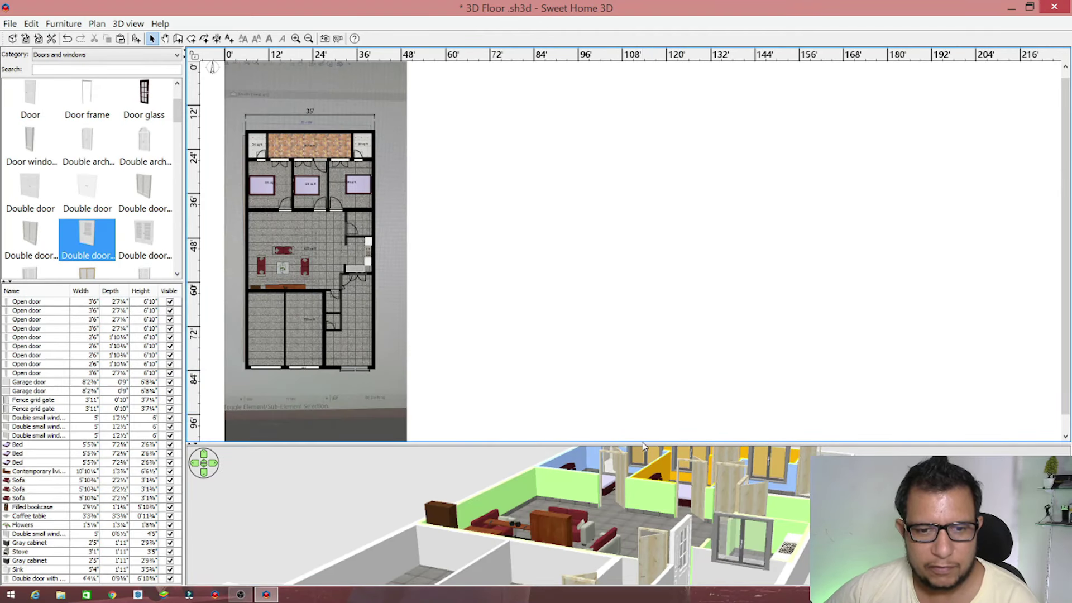
Lock the base plan and narrow the catalog panel to widen the plan and 3D view
{"action": "mouse_move", "coordinate": [643, 444]}
{"action": "left_mouse_down"}
{"action": "mouse_move", "coordinate": [642, 242]}
{"action": "mouse_move", "coordinate": [623, 390]}
{"action": "left_mouse_up"}
{"action": "scroll", "coordinate": [410, 201], "scroll_direction": "down", "scroll_amount": 1, "text": "ctrl"}
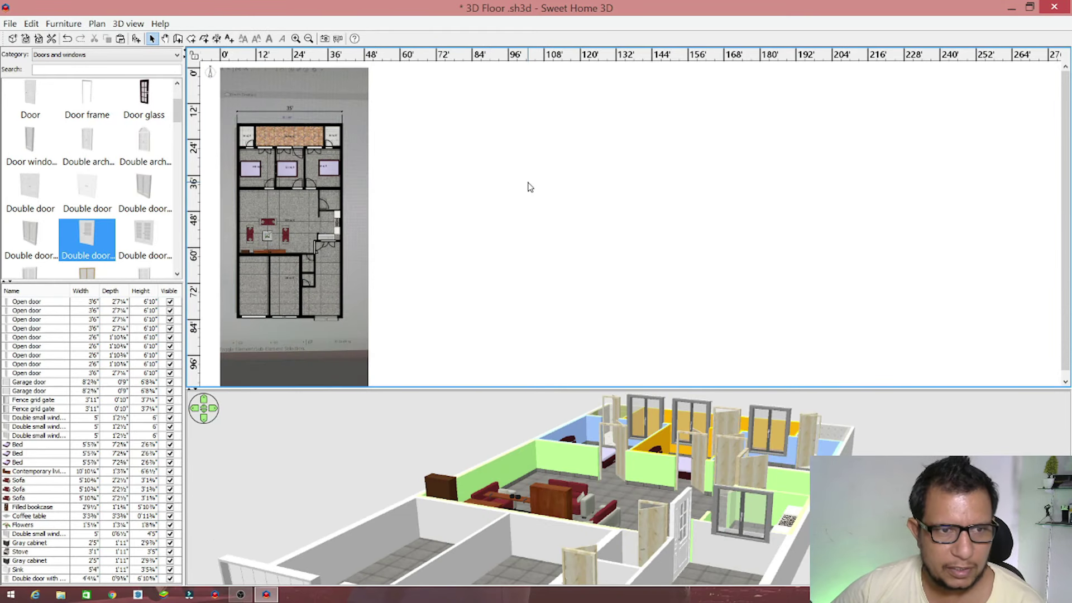
{"action": "right_click", "coordinate": [439, 137]}
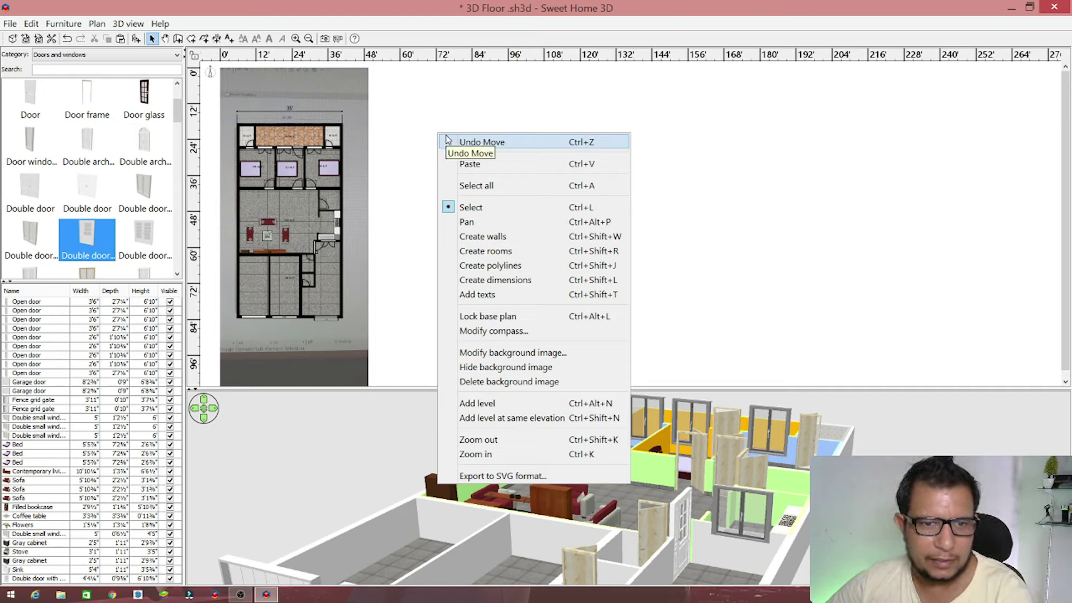
{"action": "left_click", "coordinate": [490, 316]}
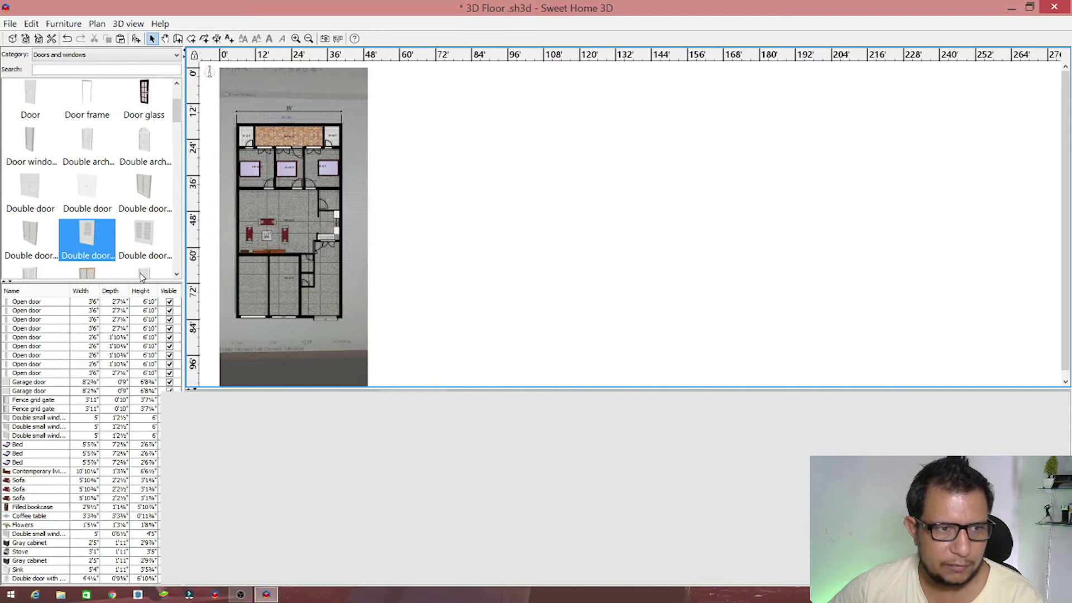
{"action": "left_click_drag", "start_coordinate": [183, 273], "coordinate": [98, 273]}
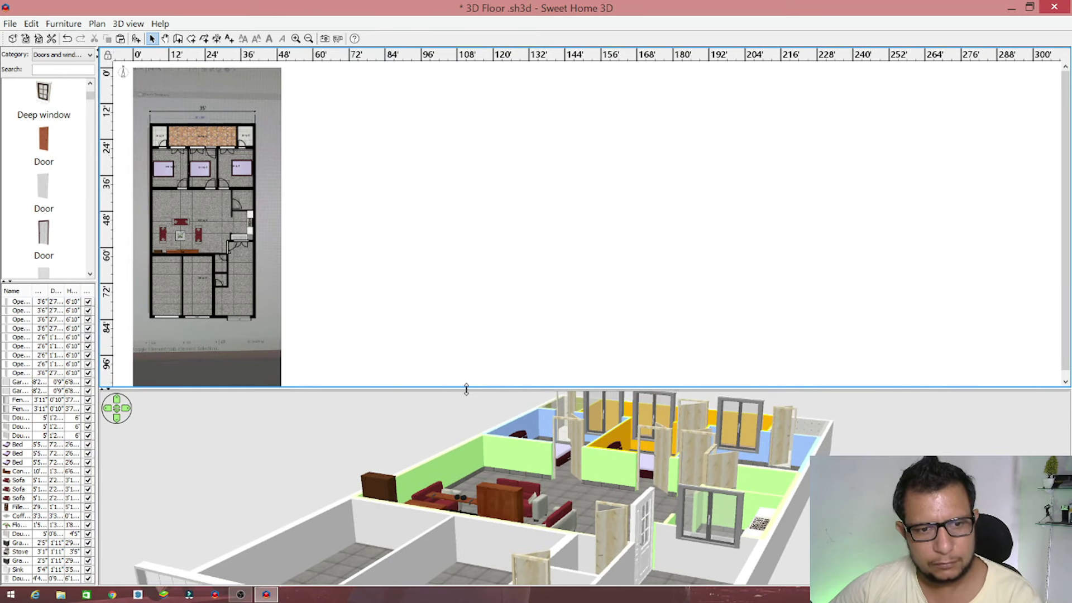
Maximise the 3D view over the plan and orbit the house to a flatter angle
{"action": "left_click_drag", "start_coordinate": [467, 390], "coordinate": [476, 56]}
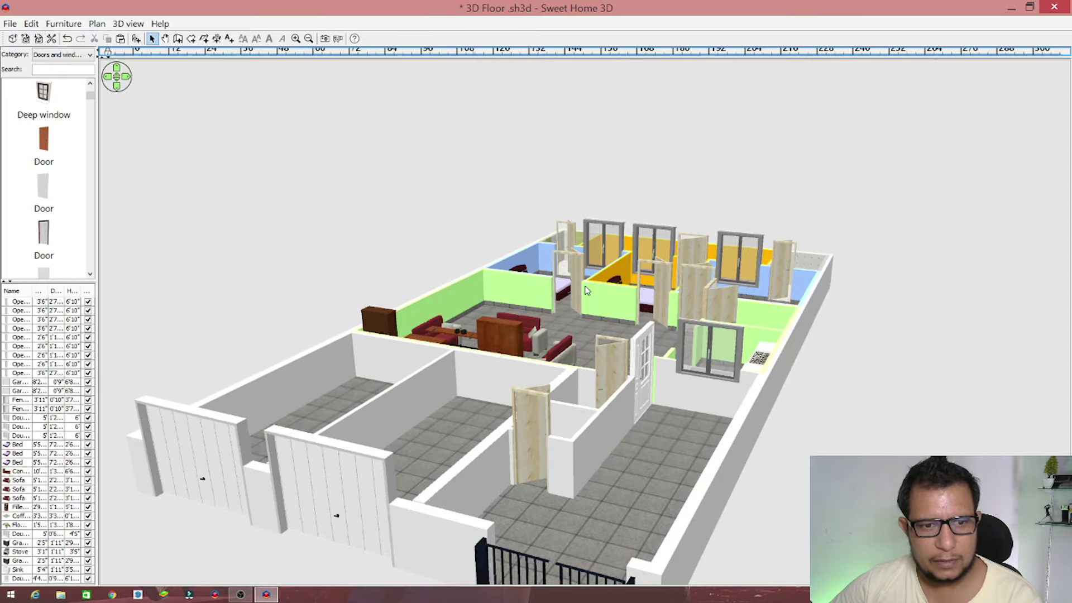
{"action": "mouse_move", "coordinate": [556, 211]}
{"action": "left_mouse_down"}
{"action": "mouse_move", "coordinate": [428, 346]}
{"action": "mouse_move", "coordinate": [458, 313]}
{"action": "mouse_move", "coordinate": [477, 346]}
{"action": "mouse_move", "coordinate": [373, 389]}
{"action": "mouse_move", "coordinate": [188, 362]}
{"action": "mouse_move", "coordinate": [191, 349]}
{"action": "mouse_move", "coordinate": [203, 364]}
{"action": "left_mouse_up"}
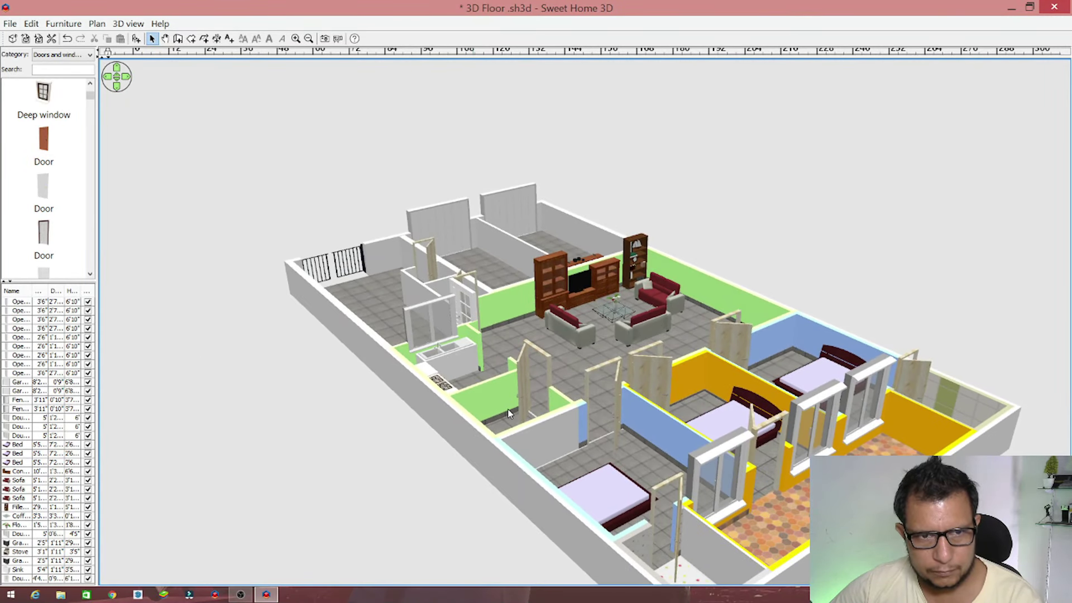
{"action": "mouse_move", "coordinate": [509, 413]}
{"action": "left_mouse_down"}
{"action": "mouse_move", "coordinate": [579, 434]}
{"action": "mouse_move", "coordinate": [574, 420]}
{"action": "mouse_move", "coordinate": [865, 503]}
{"action": "left_mouse_up"}
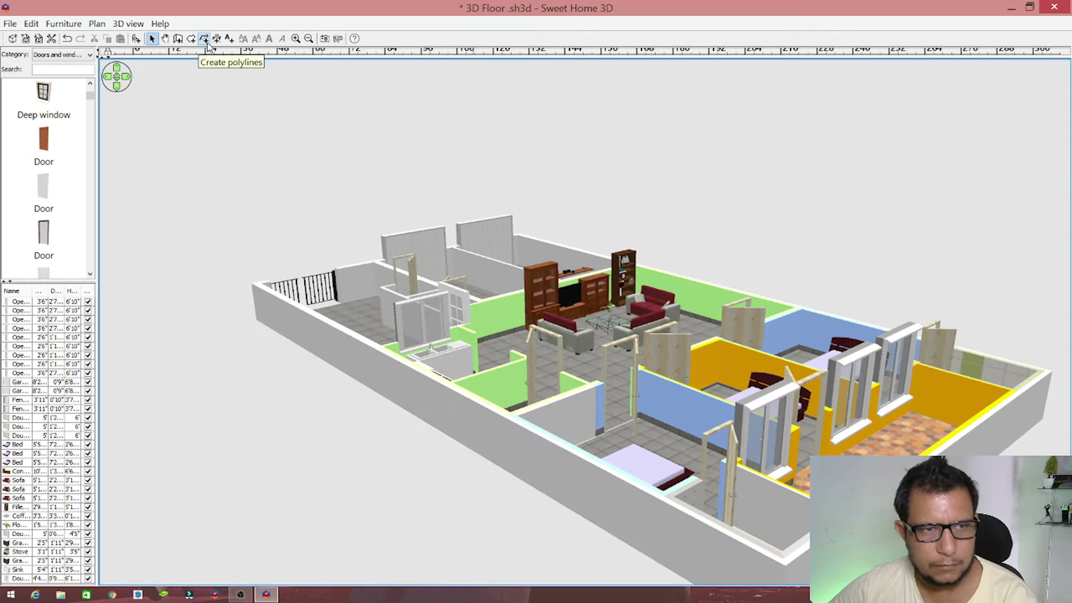
Set the photo quality to Best and render a preview of the house
{"action": "left_click", "coordinate": [331, 42]}
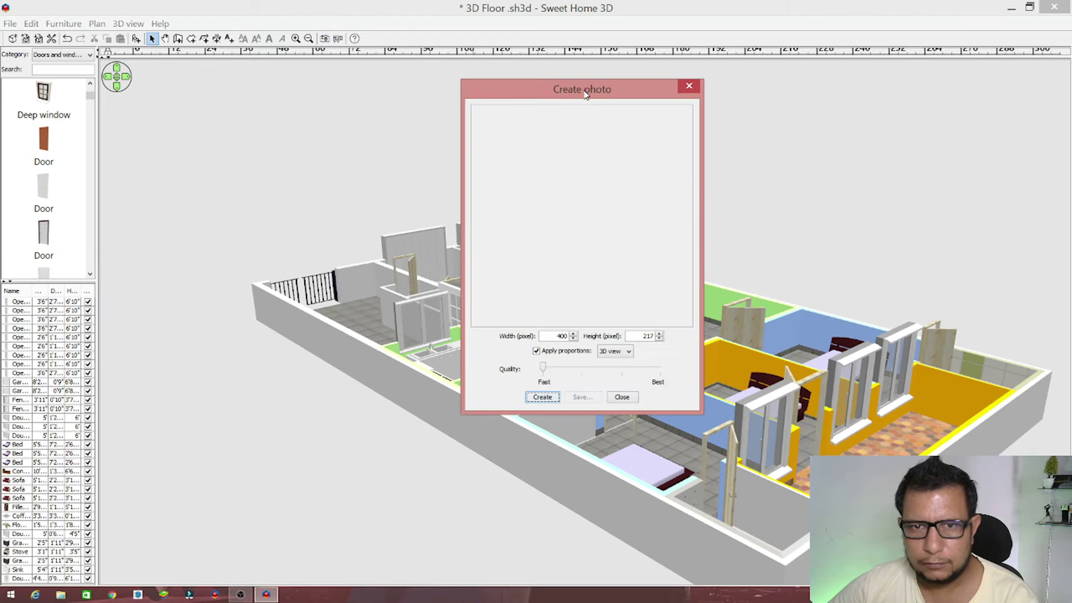
{"action": "left_click_drag", "start_coordinate": [581, 84], "coordinate": [316, 85]}
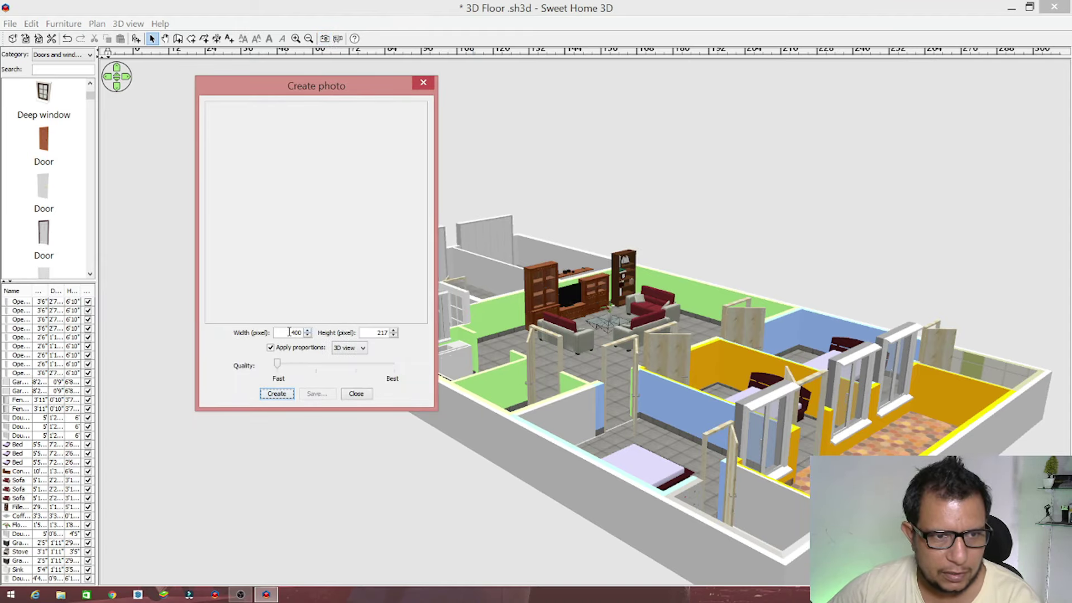
{"action": "left_click_drag", "start_coordinate": [277, 364], "coordinate": [395, 364]}
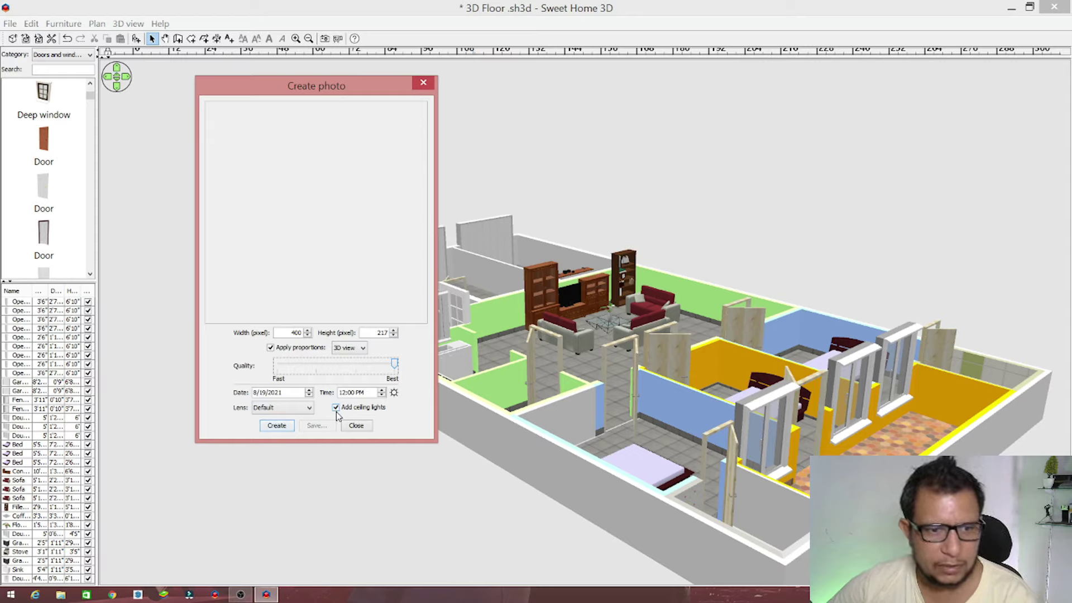
{"action": "left_click", "coordinate": [282, 426]}
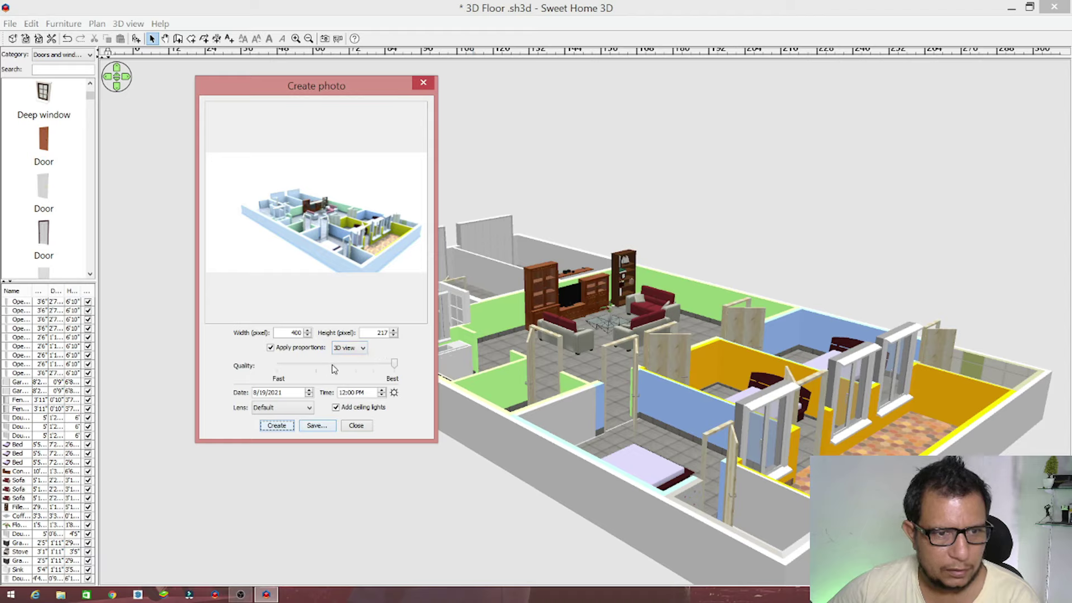
Turn off ceiling lights and set the photo to 16:9 proportions, 1280 pixels wide
{"action": "left_click", "coordinate": [337, 409]}
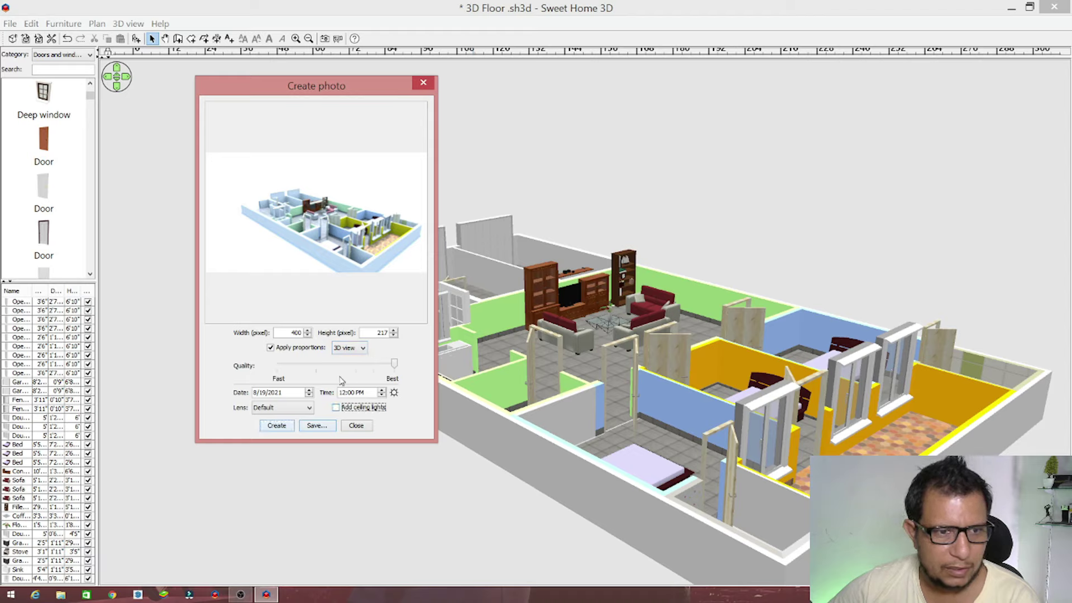
{"action": "double_click", "coordinate": [286, 334]}
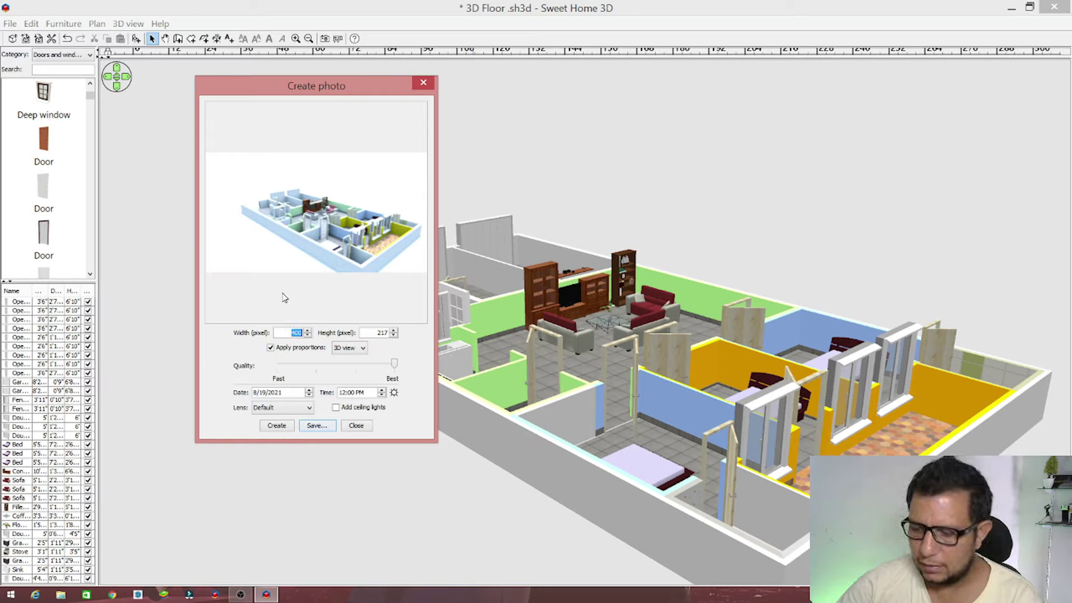
{"action": "type", "text": "1270"}
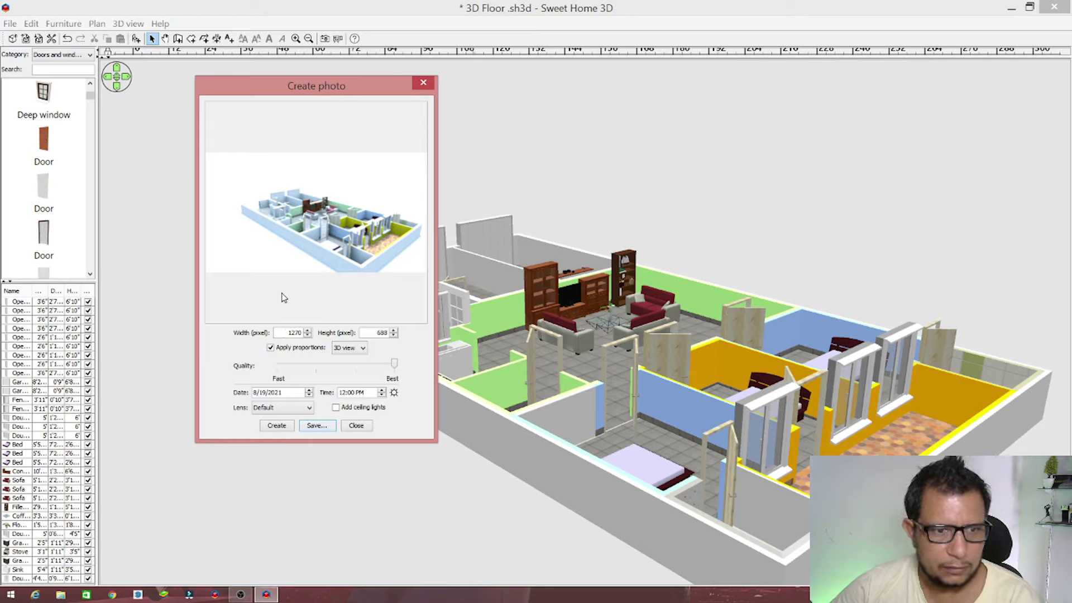
{"action": "left_click", "coordinate": [360, 348]}
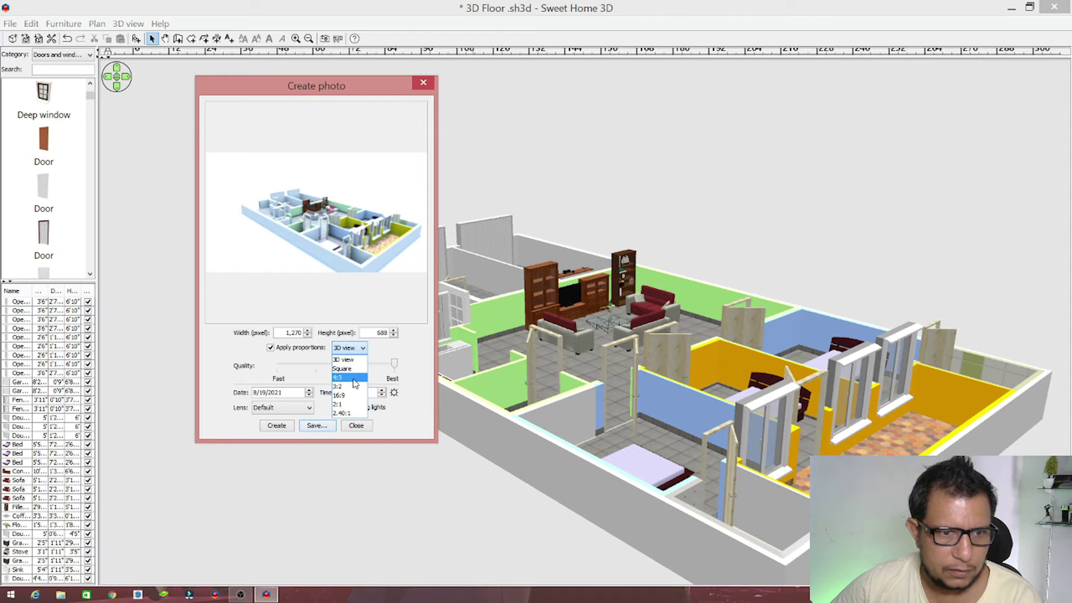
{"action": "left_click", "coordinate": [366, 389]}
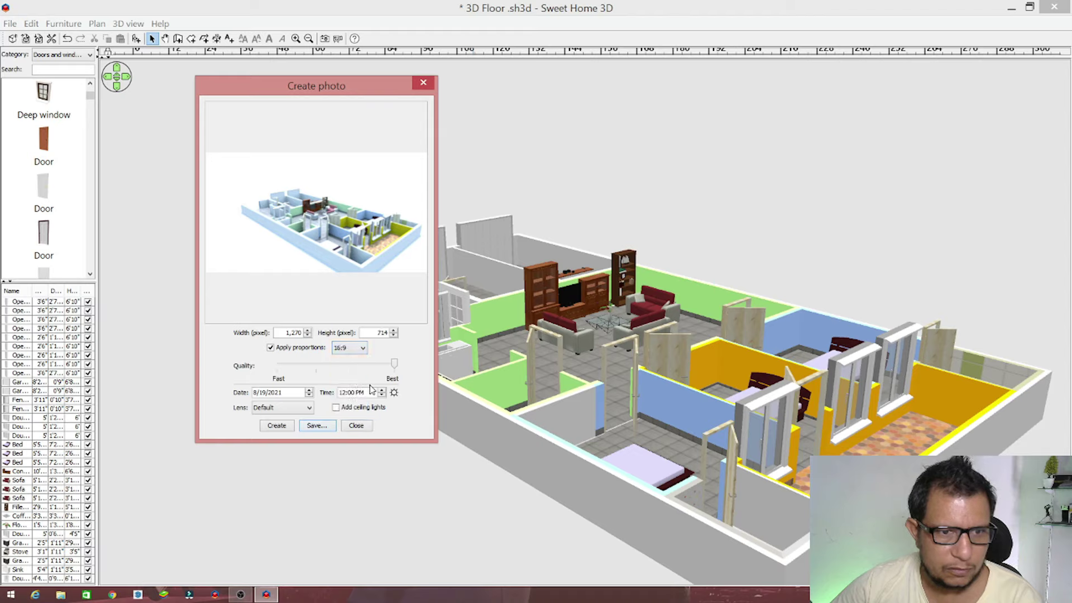
{"action": "left_click", "coordinate": [307, 332]}
{"action": "left_click", "coordinate": [394, 335]}
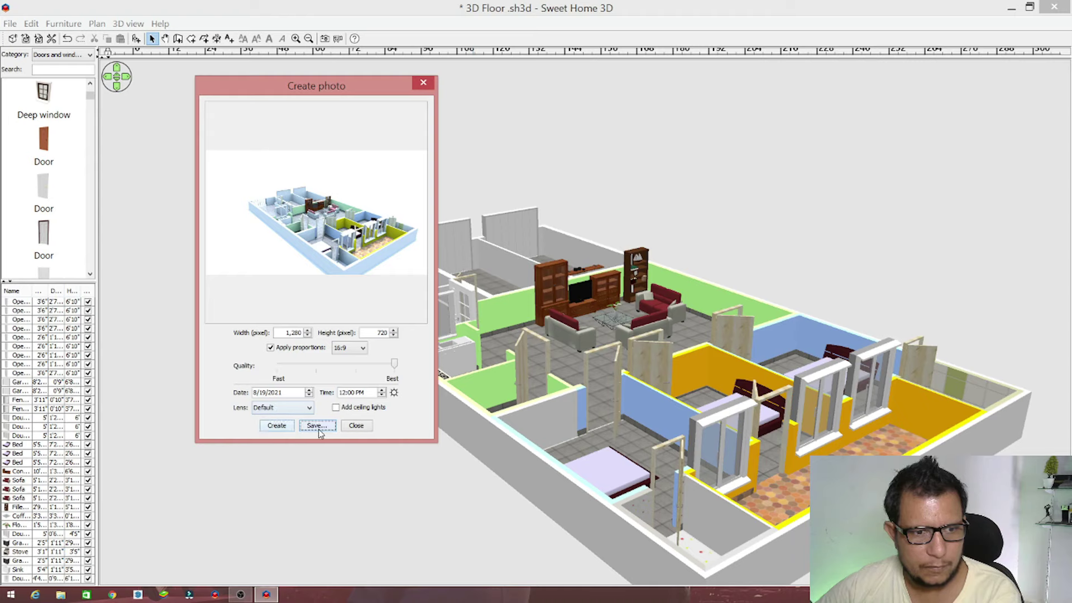
Save the render as '3D Floor .png' on the Desktop and close the photo window
{"action": "left_click", "coordinate": [316, 426]}
{"action": "left_click", "coordinate": [182, 235]}
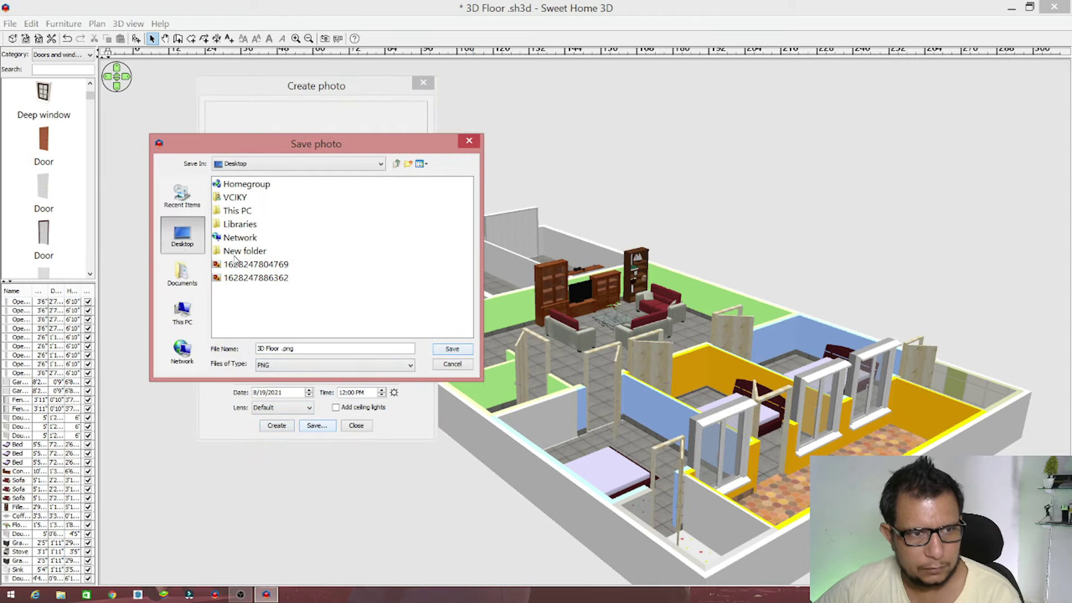
{"action": "left_click", "coordinate": [451, 349]}
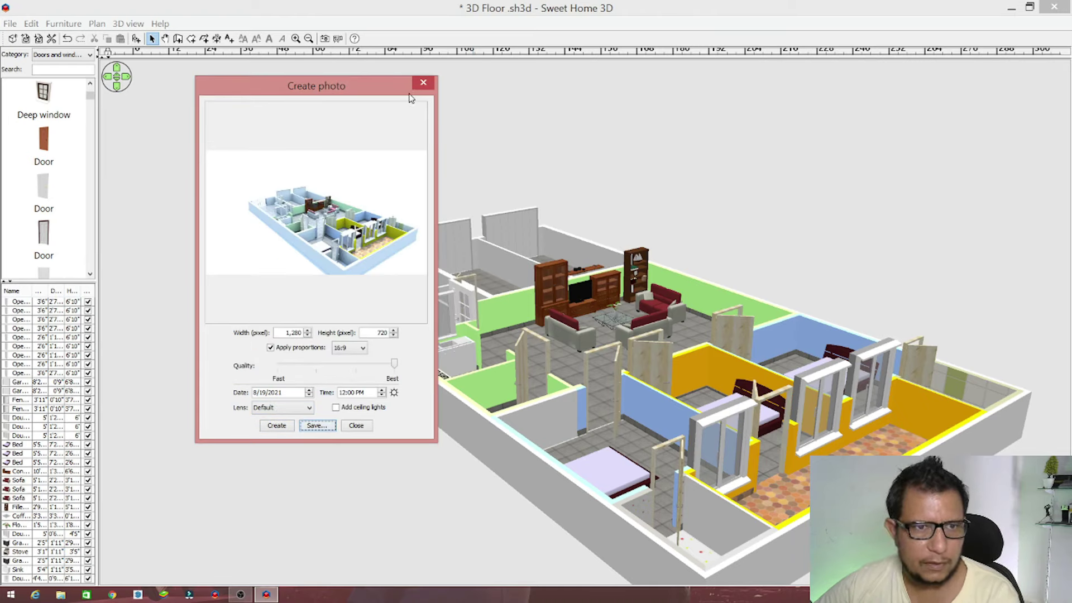
{"action": "left_click", "coordinate": [423, 83]}
{"action": "left_click", "coordinate": [1011, 8]}
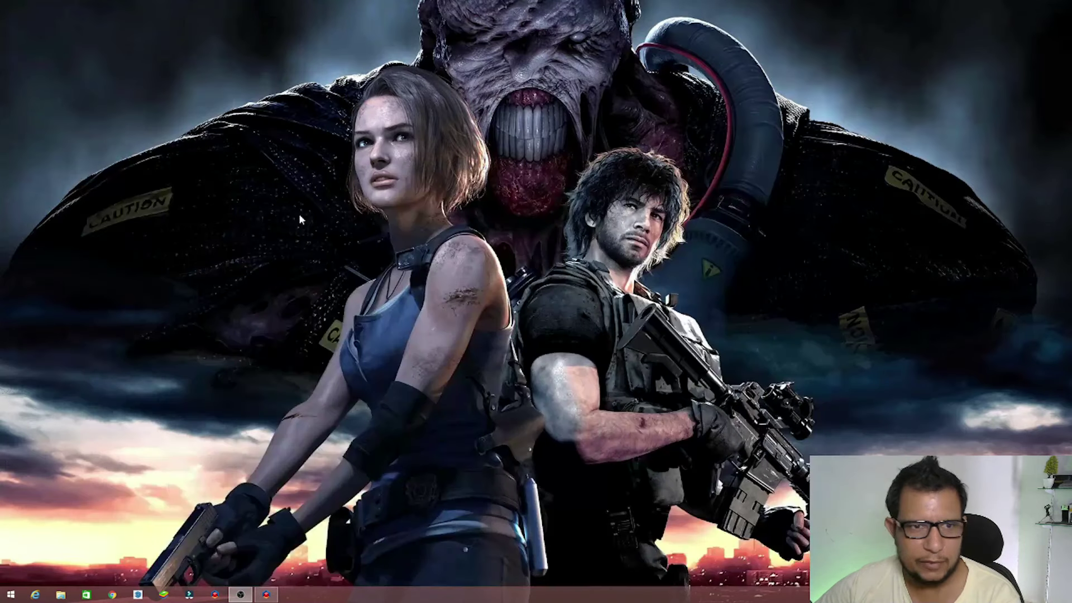
{"action": "right_click", "coordinate": [127, 288]}
{"action": "left_click", "coordinate": [140, 321]}
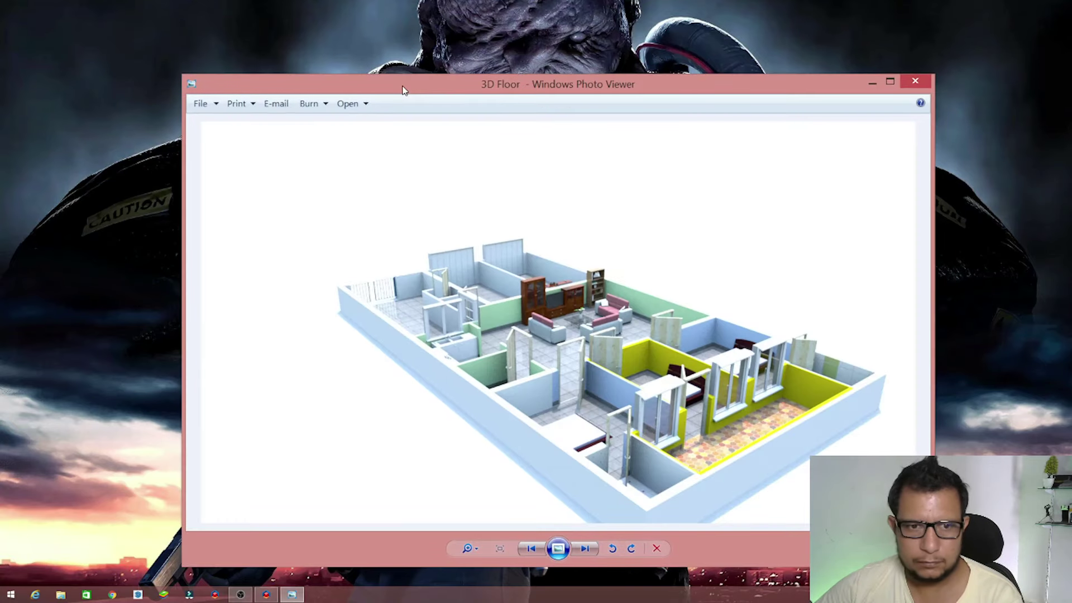
Open '3D Floor' PNG in Windows Photo Viewer and zoom in and out on the render
{"action": "double_click", "coordinate": [411, 86]}
{"action": "scroll", "coordinate": [690, 508], "scroll_direction": "up", "scroll_amount": 1}
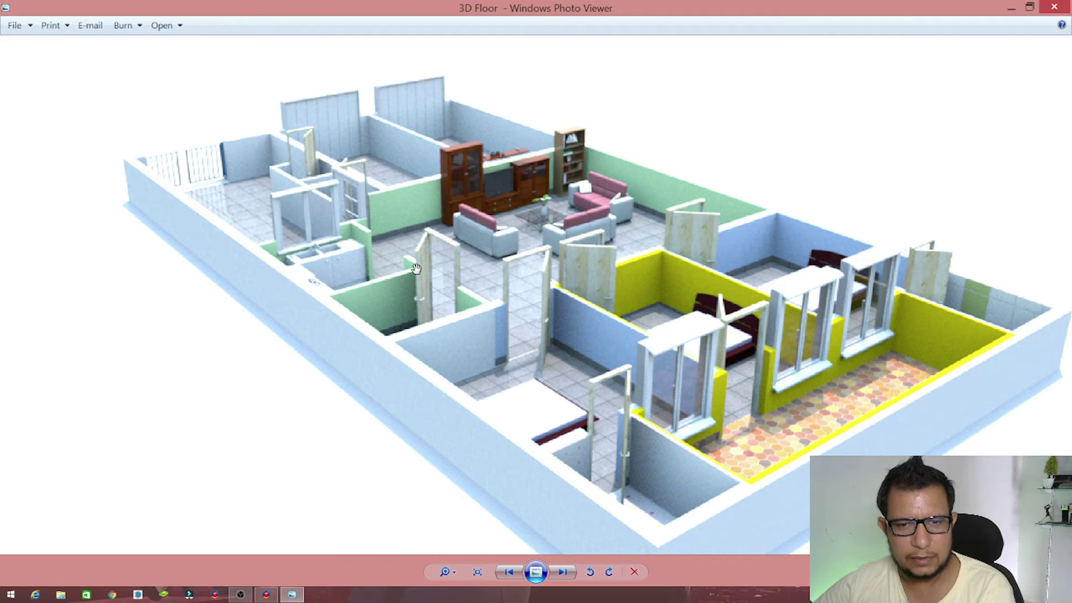
{"action": "scroll", "coordinate": [416, 269], "scroll_direction": "down", "scroll_amount": 1}
{"action": "scroll", "coordinate": [418, 269], "scroll_direction": "up", "scroll_amount": 1}
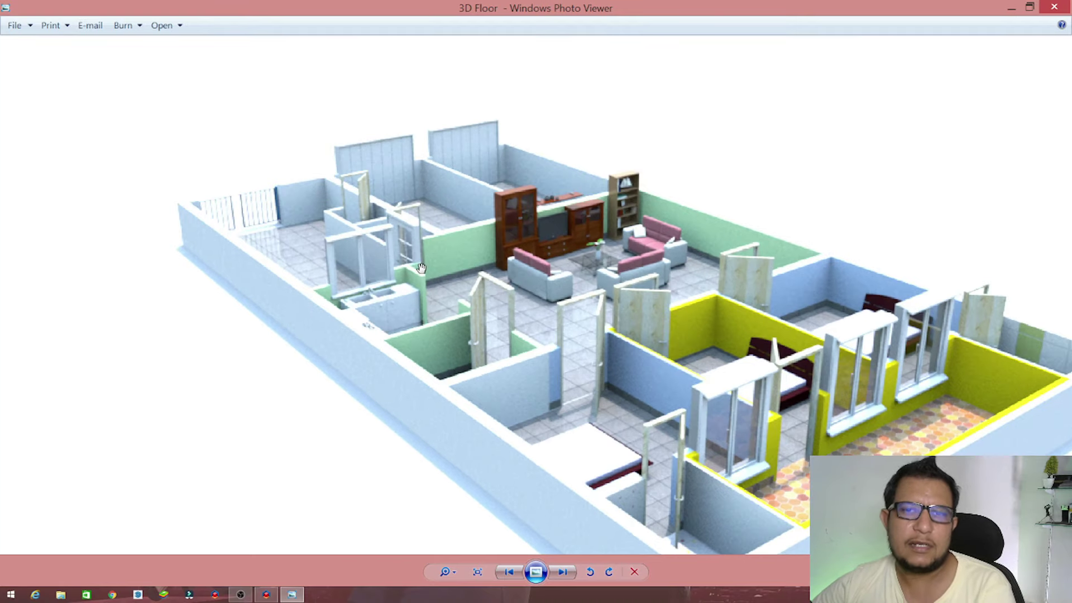
{"action": "scroll", "coordinate": [421, 268], "scroll_direction": "down", "scroll_amount": 1}
{"action": "scroll", "coordinate": [421, 268], "scroll_direction": "up", "scroll_amount": 1}
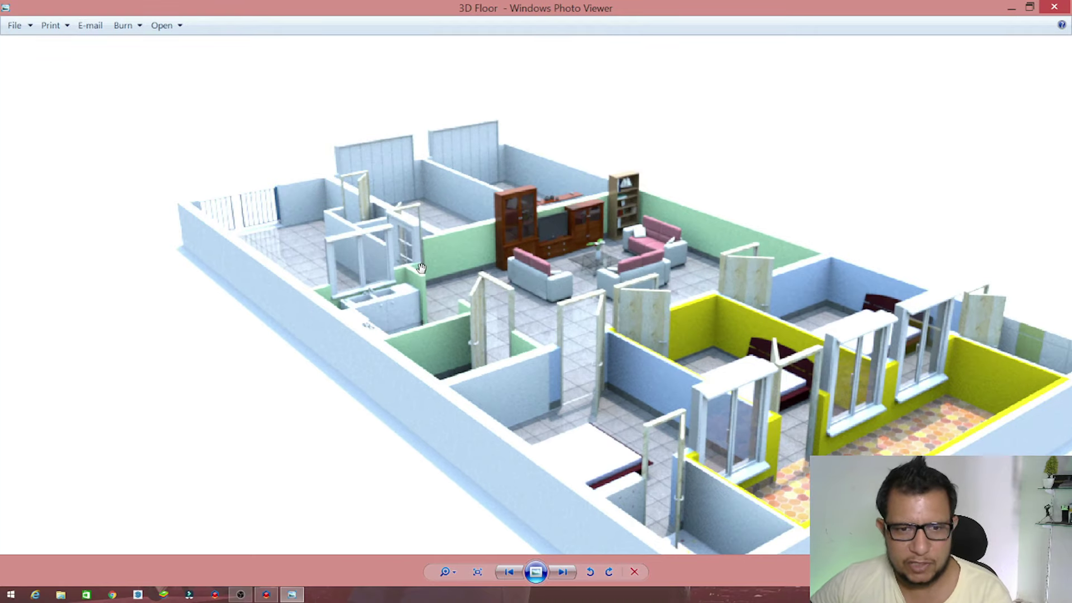
{"action": "scroll", "coordinate": [427, 269], "scroll_direction": "down", "scroll_amount": 3}
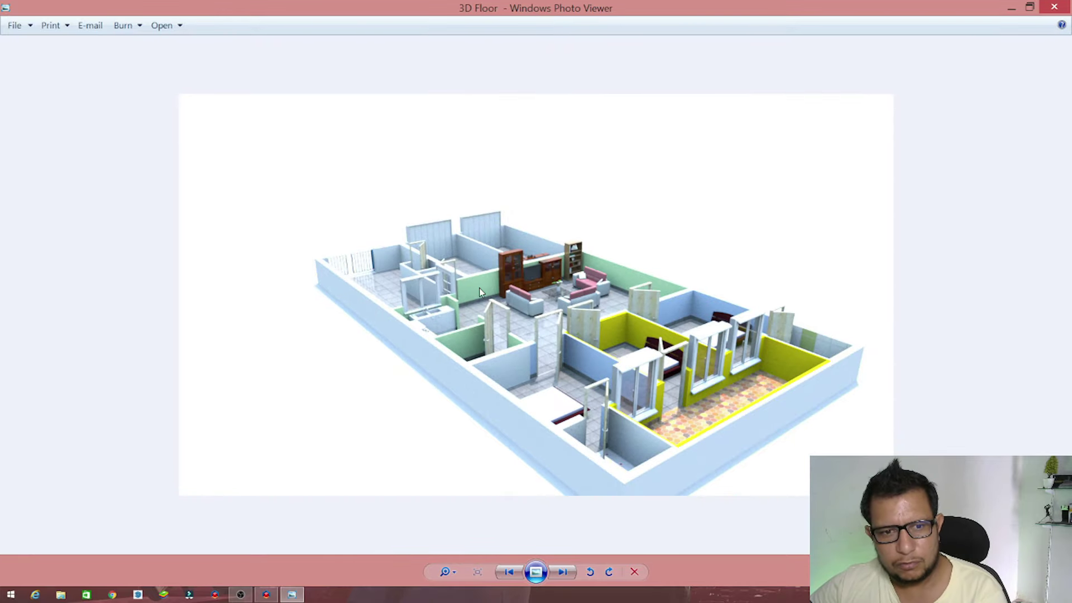
{"action": "scroll", "coordinate": [619, 441], "scroll_direction": "up", "scroll_amount": 1}
{"action": "scroll", "coordinate": [618, 441], "scroll_direction": "up", "scroll_amount": 1}
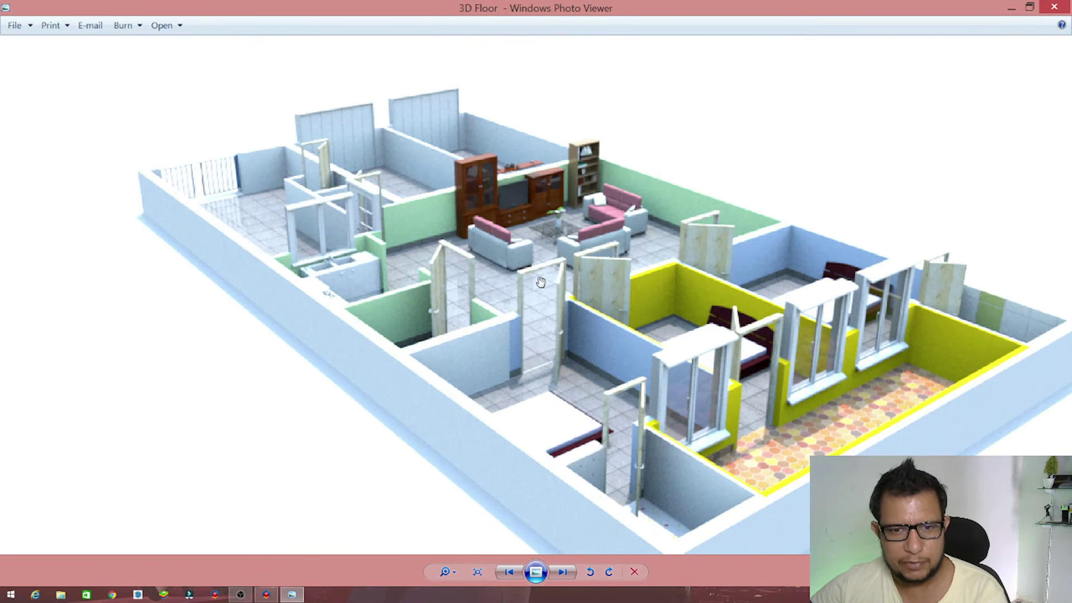
{"action": "scroll", "coordinate": [452, 285], "scroll_direction": "down", "scroll_amount": 3}
{"action": "scroll", "coordinate": [725, 379], "scroll_direction": "up", "scroll_amount": 1}
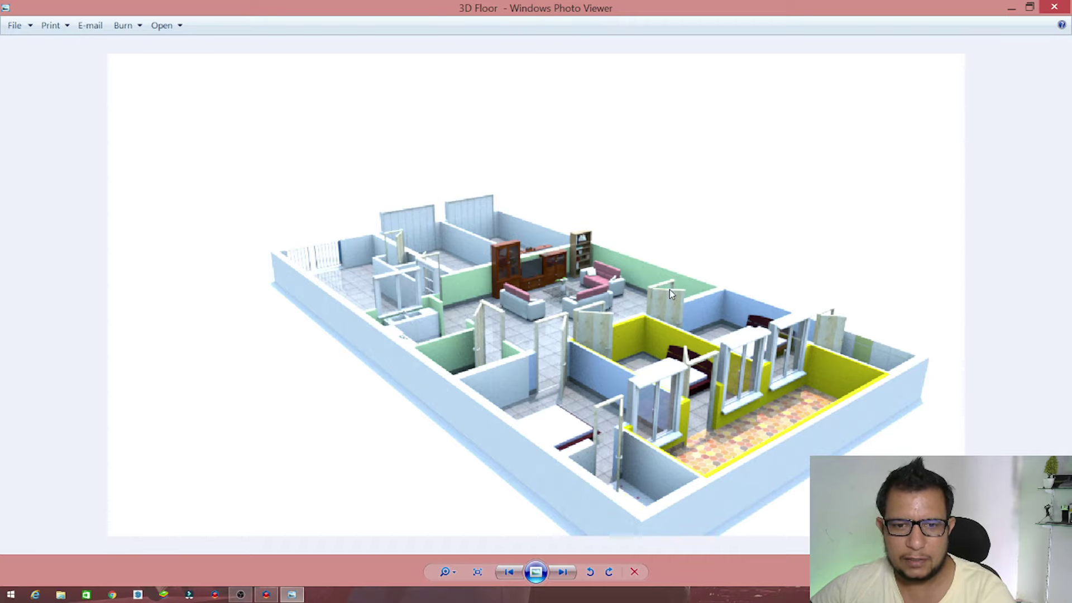
{"action": "scroll", "coordinate": [669, 289], "scroll_direction": "down", "scroll_amount": 1}
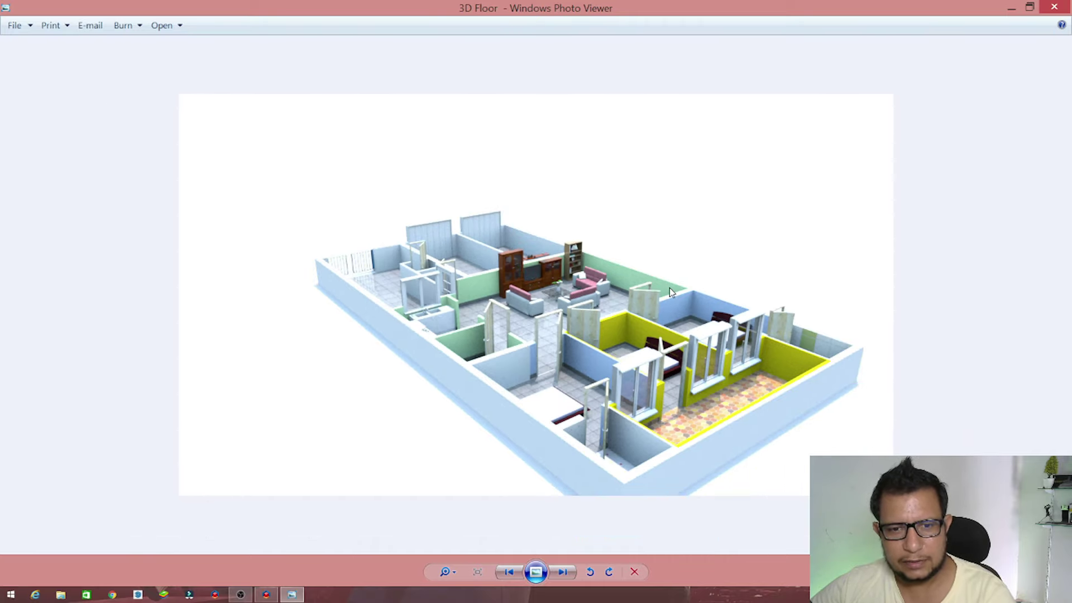